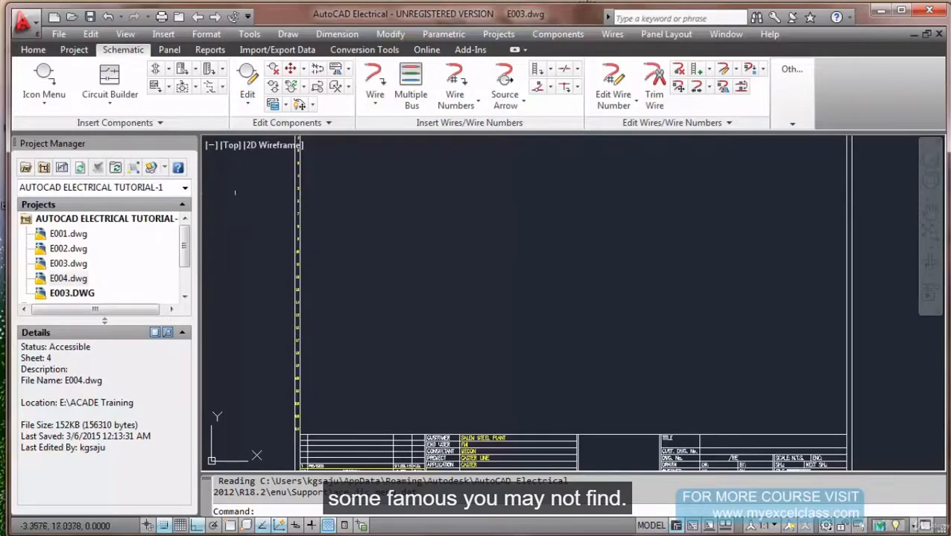
Browse and close the symbol library, check Symbol Builder under Other Tools, then go to Home.
{"action": "left_click", "coordinate": [52, 91]}
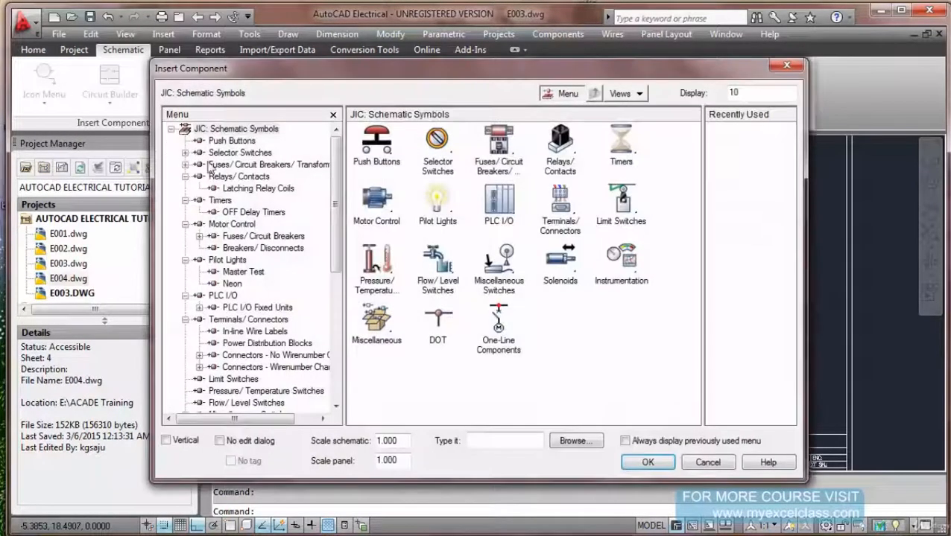
{"action": "left_click_drag", "start_coordinate": [335, 208], "coordinate": [343, 261]}
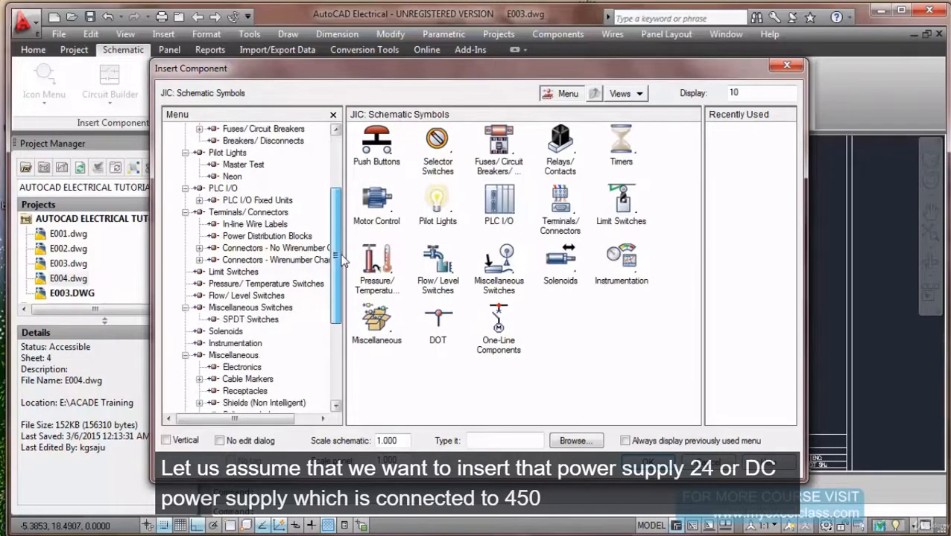
{"action": "left_click_drag", "start_coordinate": [342, 261], "coordinate": [343, 210]}
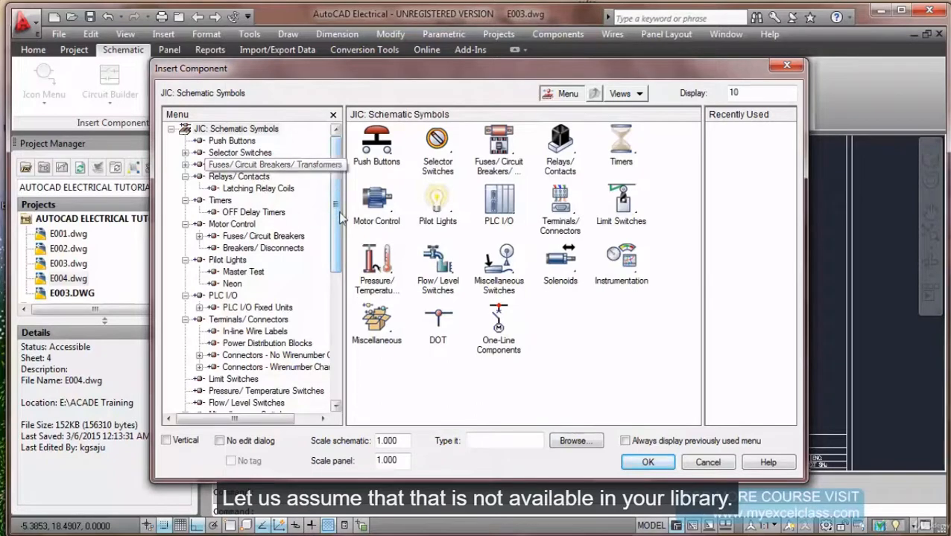
{"action": "left_click", "coordinate": [707, 463]}
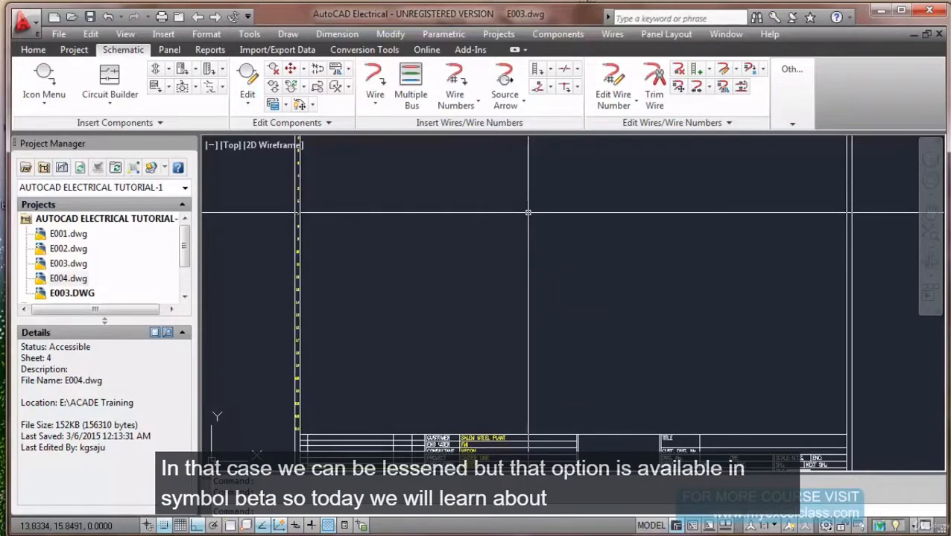
{"action": "left_click", "coordinate": [793, 124]}
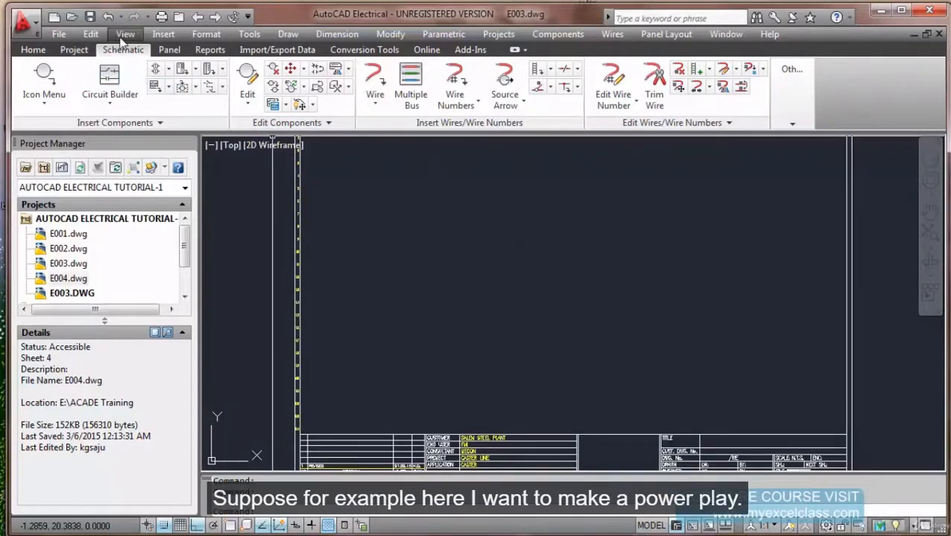
{"action": "left_click", "coordinate": [33, 49]}
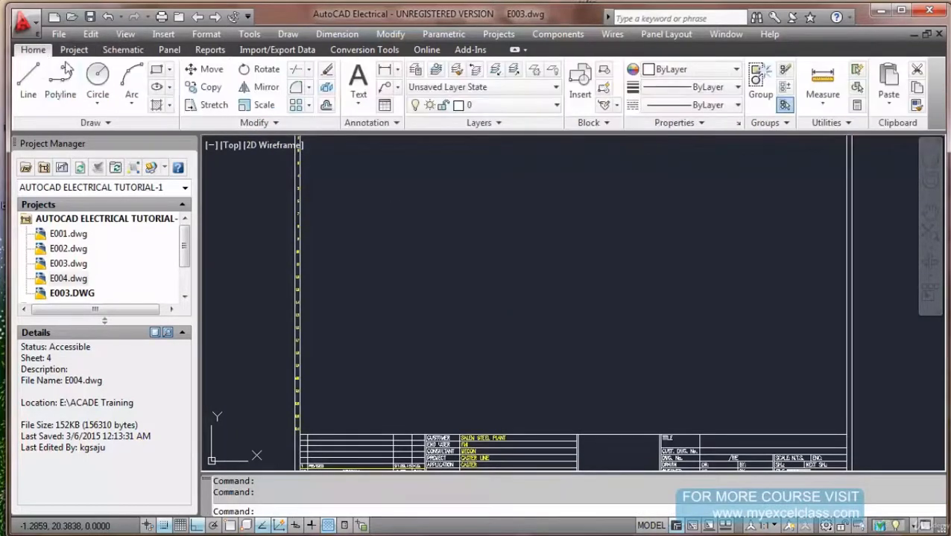
Draw a small rectangle on the E003.dwg sheet.
{"action": "left_click", "coordinate": [156, 70]}
{"action": "left_click", "coordinate": [447, 227]}
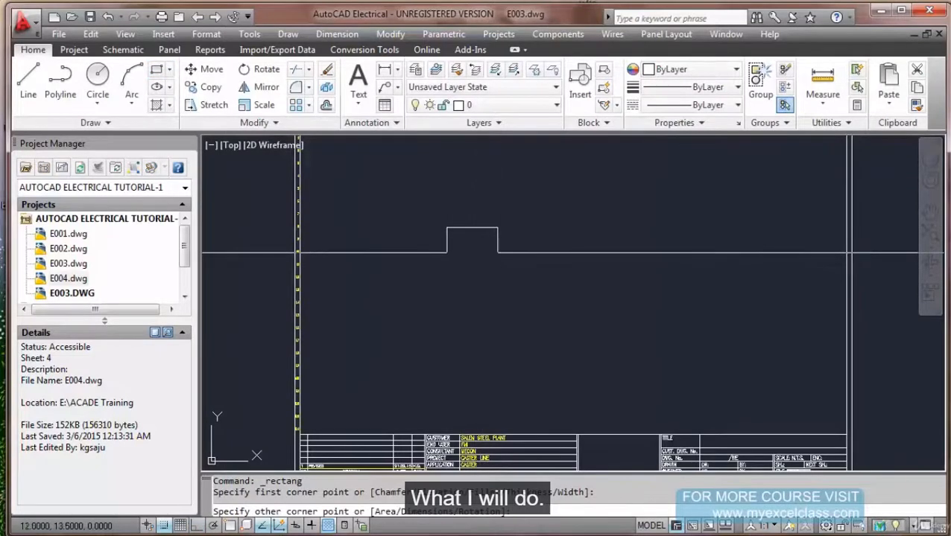
{"action": "left_click", "coordinate": [499, 252]}
{"action": "scroll", "coordinate": [449, 236], "scroll_direction": "up", "scroll_amount": 3}
{"action": "scroll", "coordinate": [449, 235], "scroll_direction": "up", "scroll_amount": 2}
{"action": "left_click", "coordinate": [444, 234]}
Draw a circle inside the rectangle near its upper-left corner.
{"action": "type", "text": "ci"}
{"action": "key", "text": "Return"}
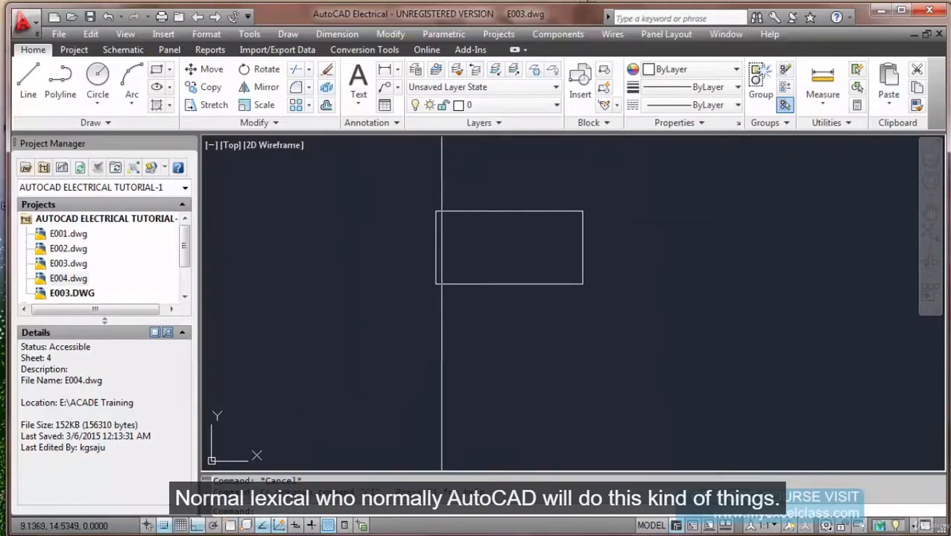
{"action": "left_click", "coordinate": [442, 225]}
{"action": "key", "text": "Escape"}
{"action": "key", "text": "Escape"}
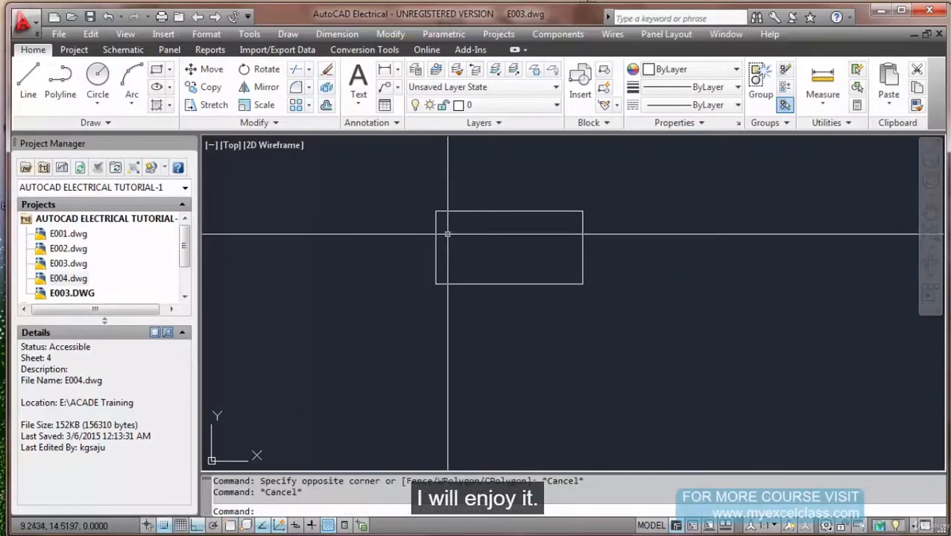
{"action": "type", "text": "c"}
{"action": "key", "text": "Return"}
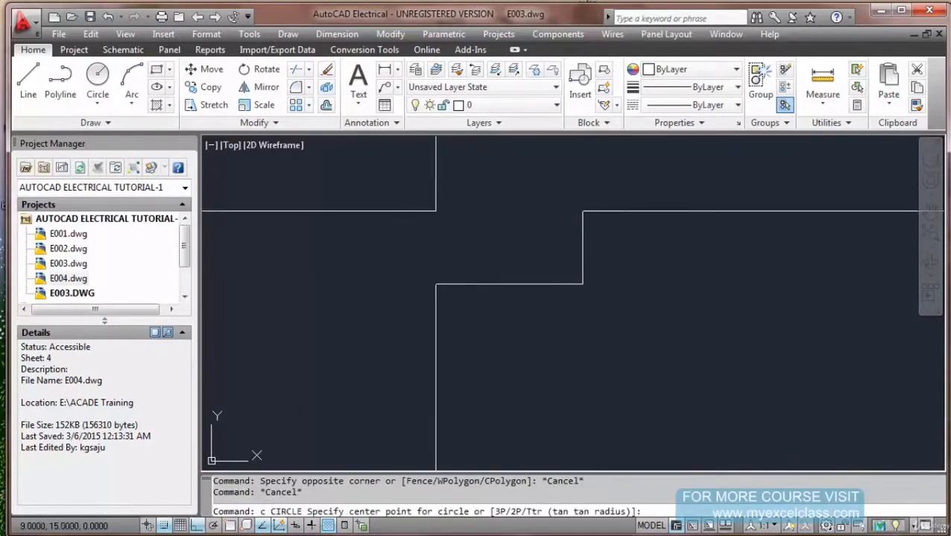
{"action": "left_click", "coordinate": [460, 234]}
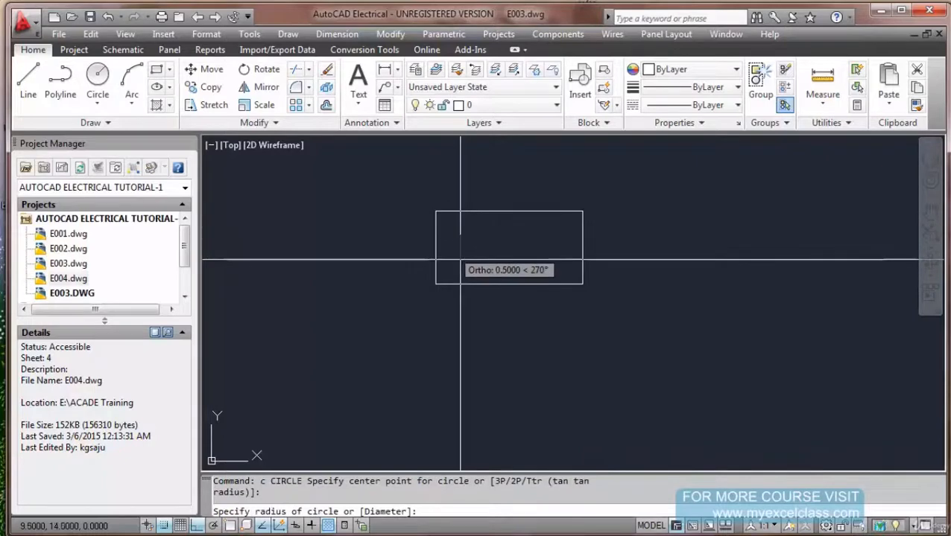
{"action": "left_click", "coordinate": [462, 260]}
{"action": "key", "text": "Escape"}
{"action": "key", "text": "Escape"}
Scale the circle by 0.25 about its centre.
{"action": "type", "text": "scale"}
{"action": "key", "text": "Return"}
{"action": "left_click", "coordinate": [485, 235]}
{"action": "key", "text": "Return"}
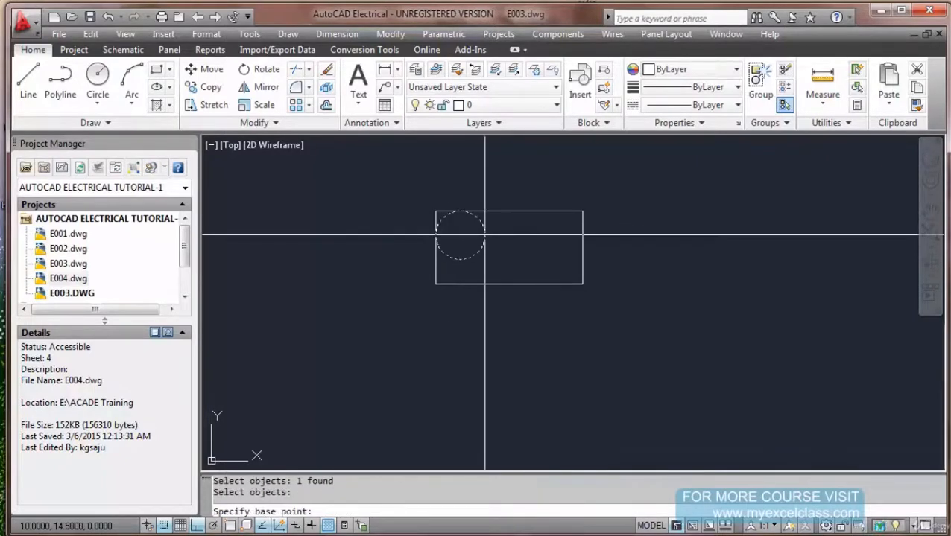
{"action": "type", "text": "ce"}
{"action": "key", "text": "Return"}
{"action": "type", "text": "n"}
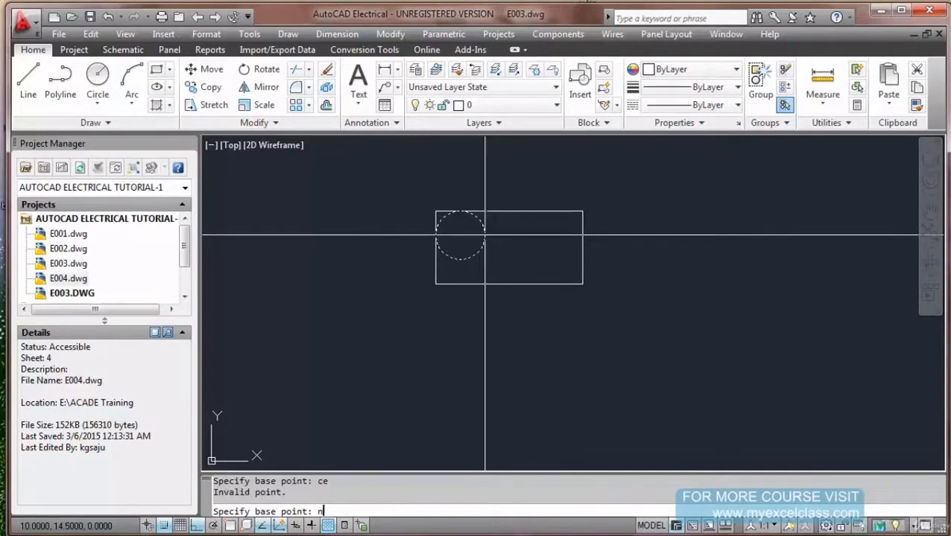
{"action": "type", "text": "cen"}
{"action": "key", "text": "Return"}
{"action": "left_click", "coordinate": [486, 236]}
{"action": "type", "text": "."}
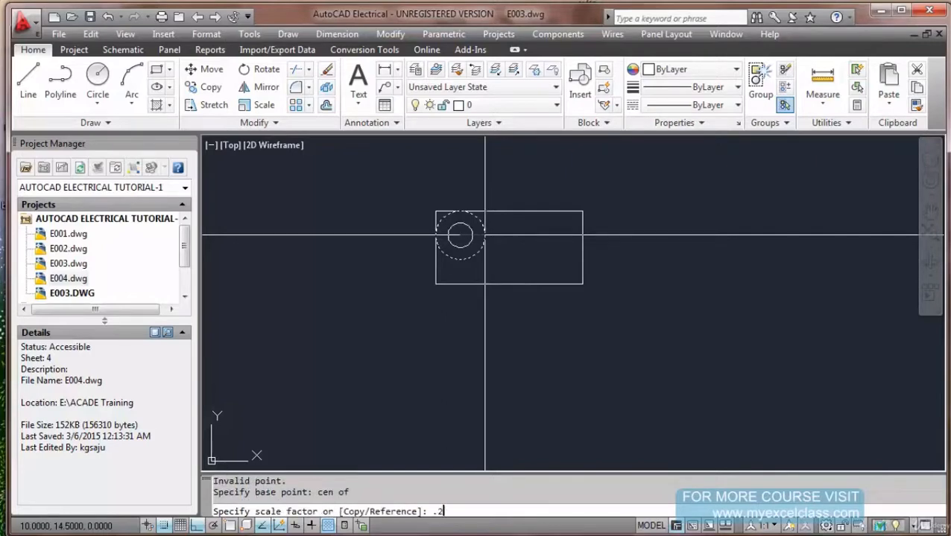
{"action": "type", "text": "25"}
{"action": "key", "text": "Return"}
Move the circle to the rectangle's upper-left corner with grid snap and Ortho off.
{"action": "type", "text": "m"}
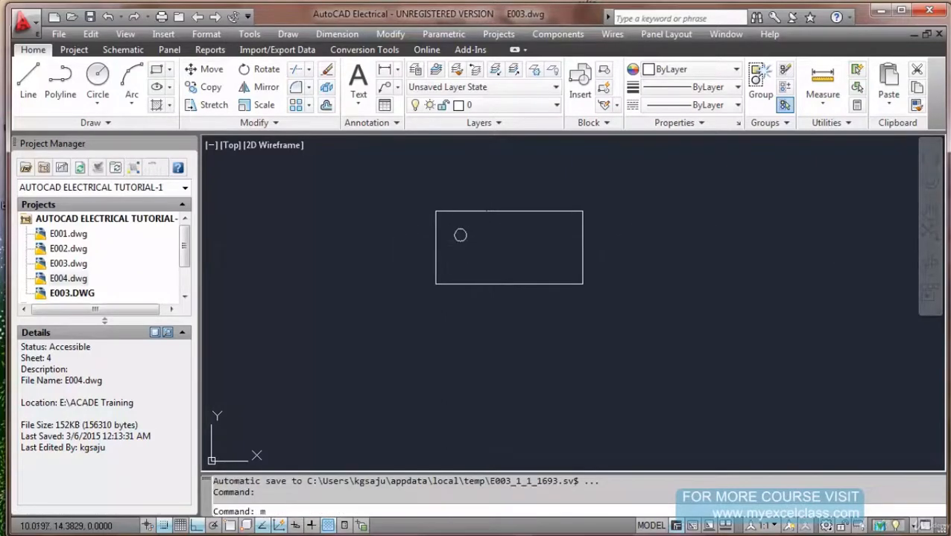
{"action": "key", "text": "Return"}
{"action": "left_click", "coordinate": [475, 229]}
{"action": "left_click", "coordinate": [455, 244]}
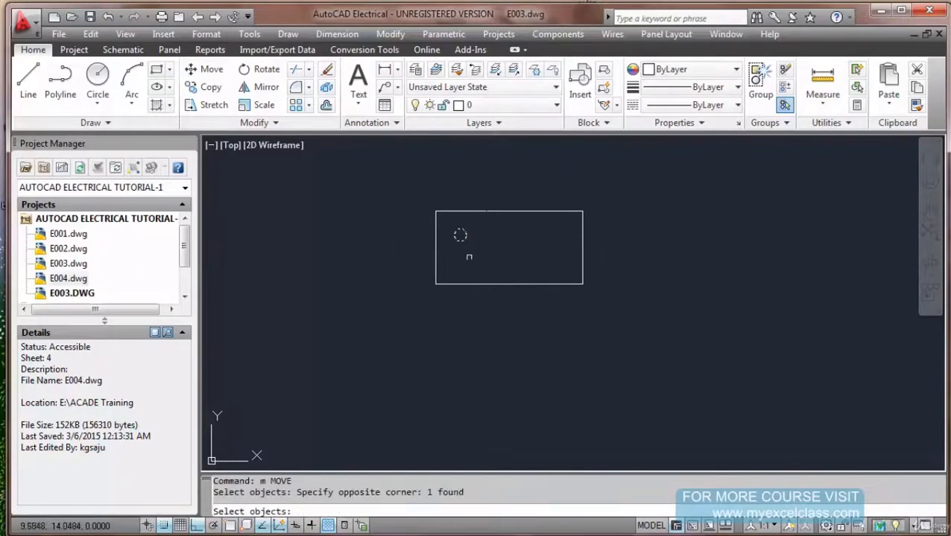
{"action": "left_click", "coordinate": [165, 526]}
{"action": "key", "text": "Return"}
{"action": "left_click", "coordinate": [486, 262]}
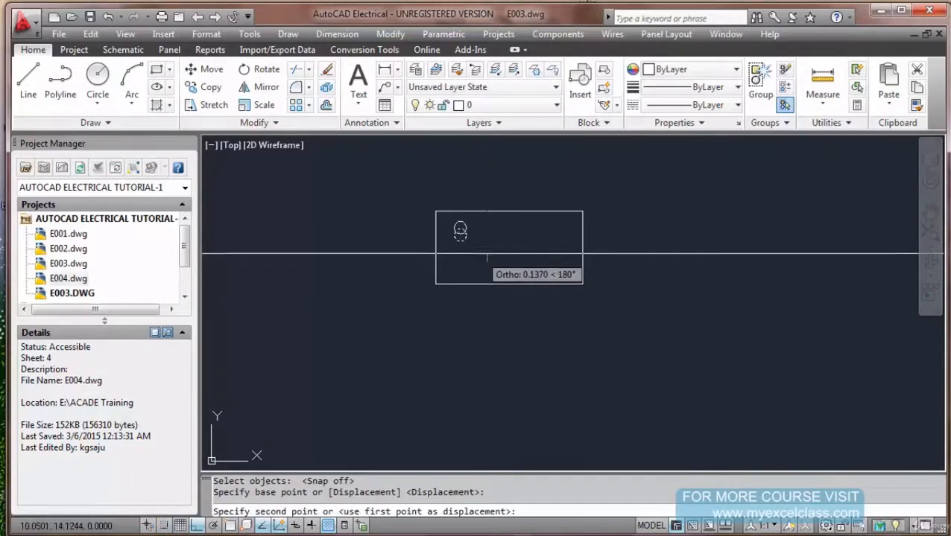
{"action": "key", "text": "F8"}
{"action": "left_click", "coordinate": [471, 251]}
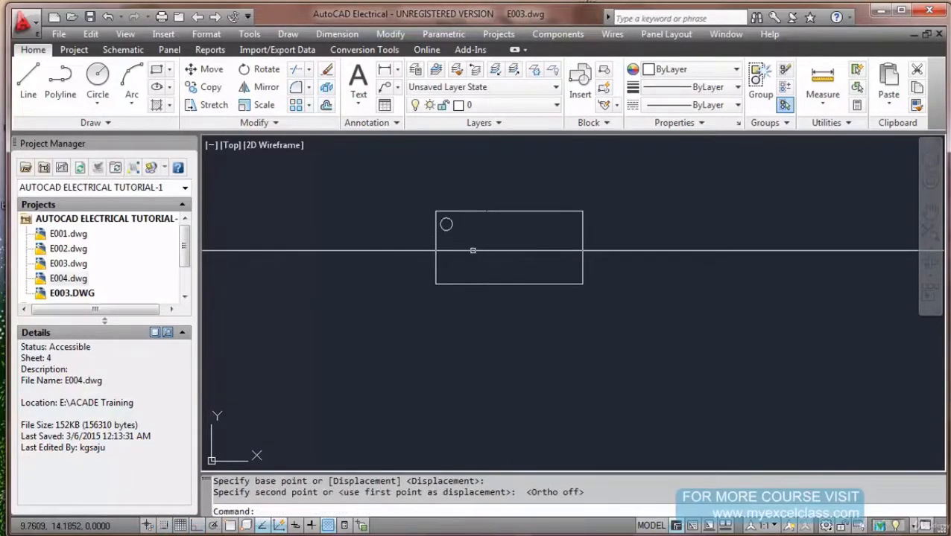
Copy the circle twice down the rectangle's left edge with Ortho on.
{"action": "type", "text": "c"}
{"action": "key", "text": "Return"}
{"action": "key", "text": "Escape"}
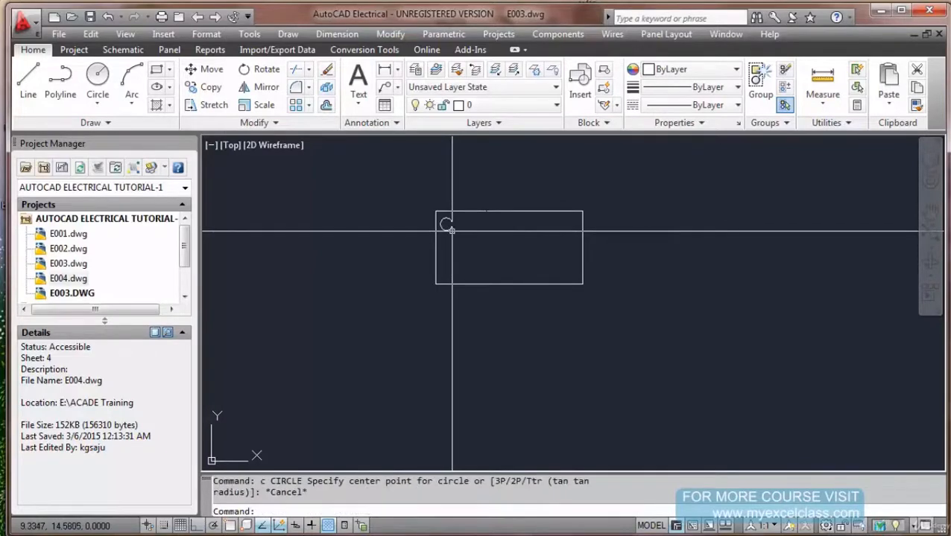
{"action": "type", "text": "co"}
{"action": "key", "text": "Return"}
{"action": "left_click", "coordinate": [445, 225]}
{"action": "key", "text": "Return"}
{"action": "left_click", "coordinate": [445, 224]}
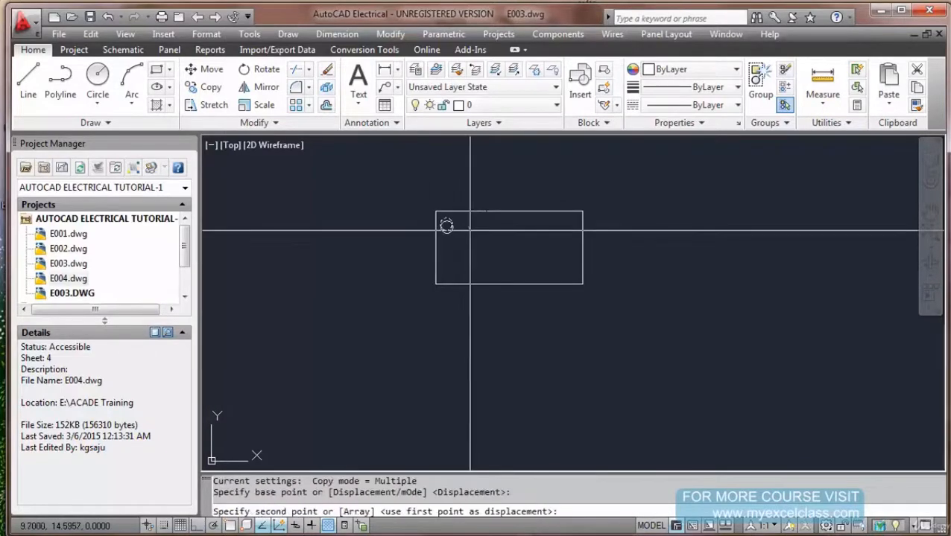
{"action": "key", "text": "F8"}
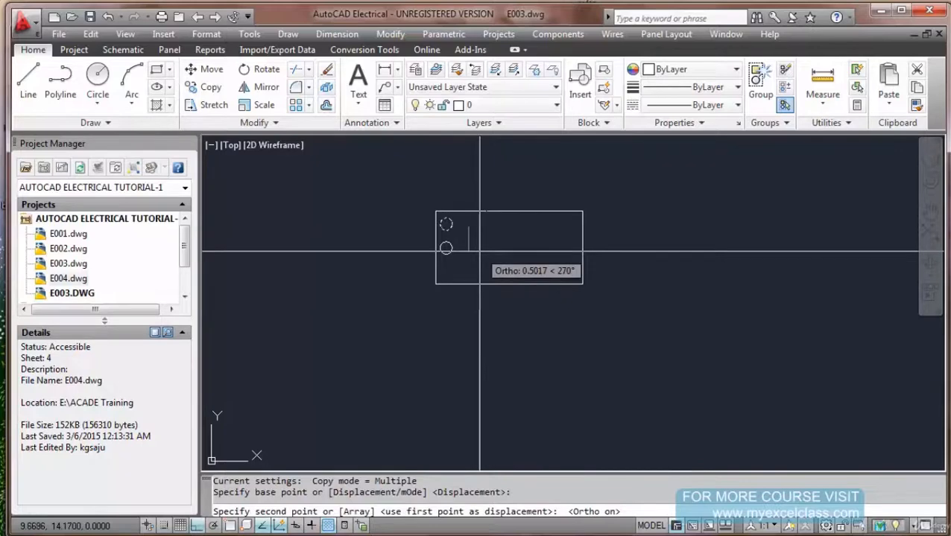
{"action": "left_click", "coordinate": [478, 257]}
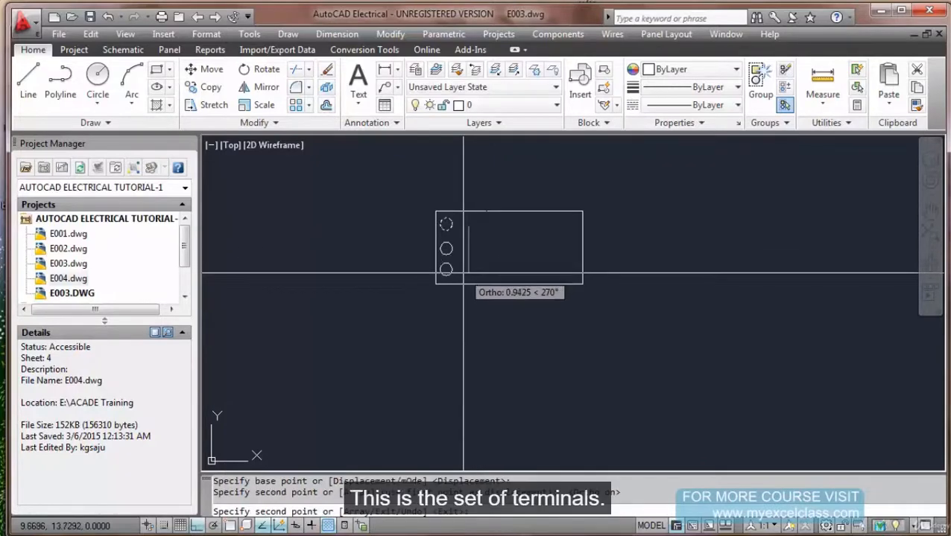
{"action": "left_click", "coordinate": [464, 273]}
{"action": "key", "text": "Escape"}
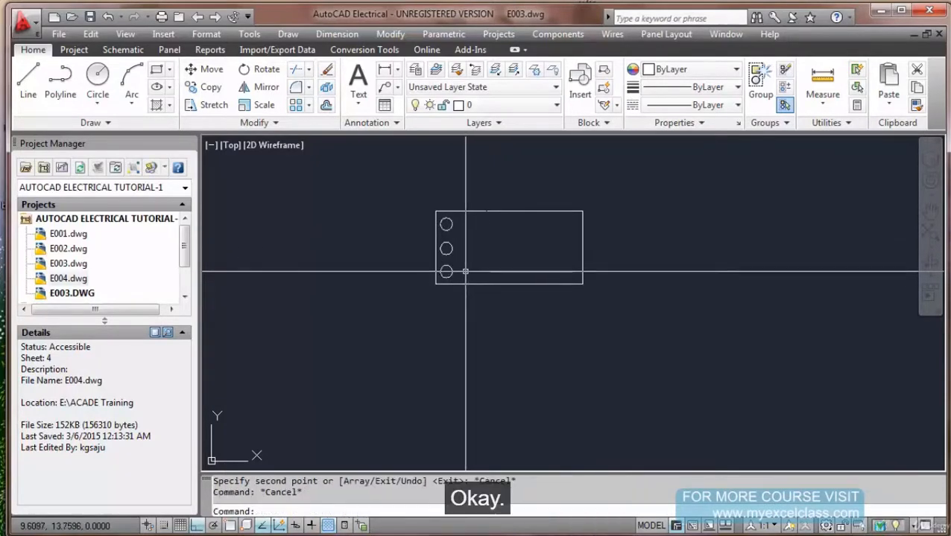
Copy the top and bottom left circles across to the rectangle's right edge.
{"action": "key", "text": "Return"}
{"action": "left_click", "coordinate": [446, 267]}
{"action": "left_click", "coordinate": [445, 220]}
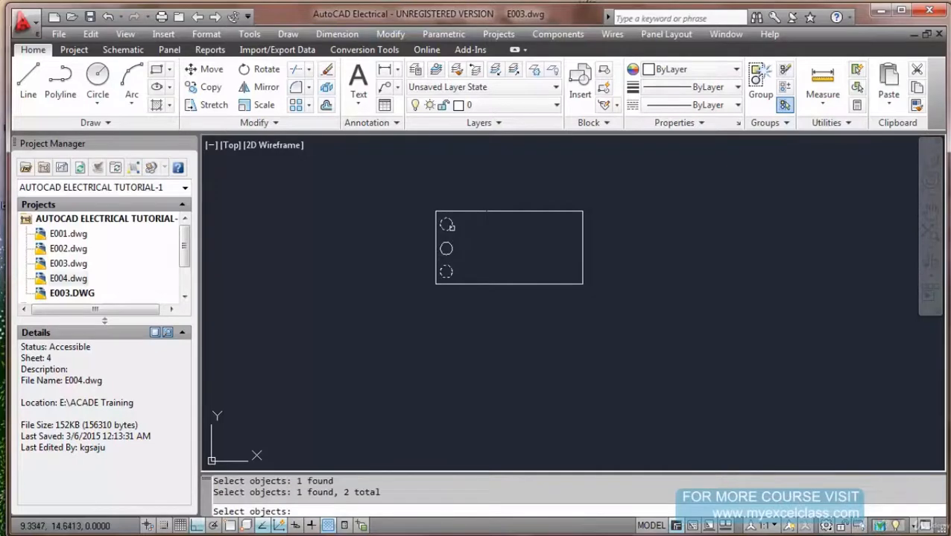
{"action": "key", "text": "Return"}
{"action": "left_click", "coordinate": [433, 338]}
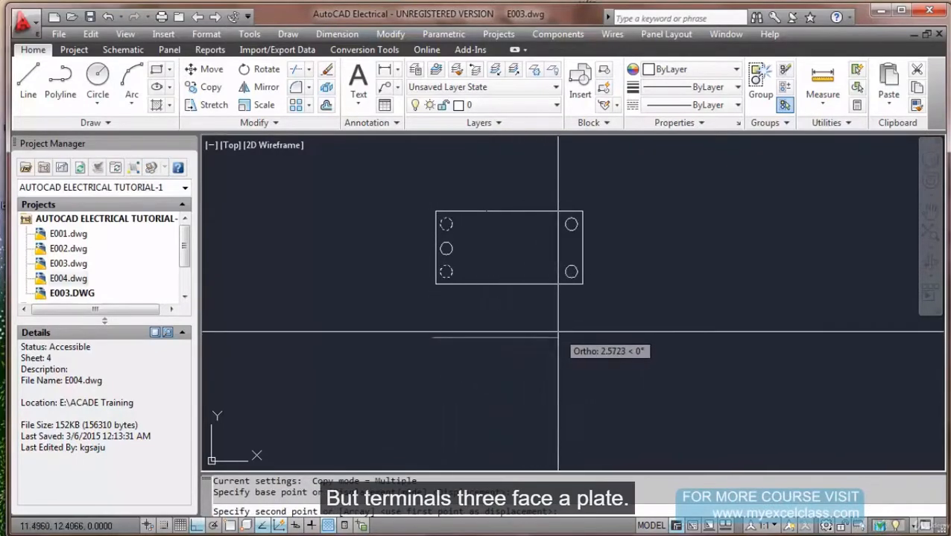
{"action": "left_click", "coordinate": [557, 333]}
{"action": "key", "text": "Escape"}
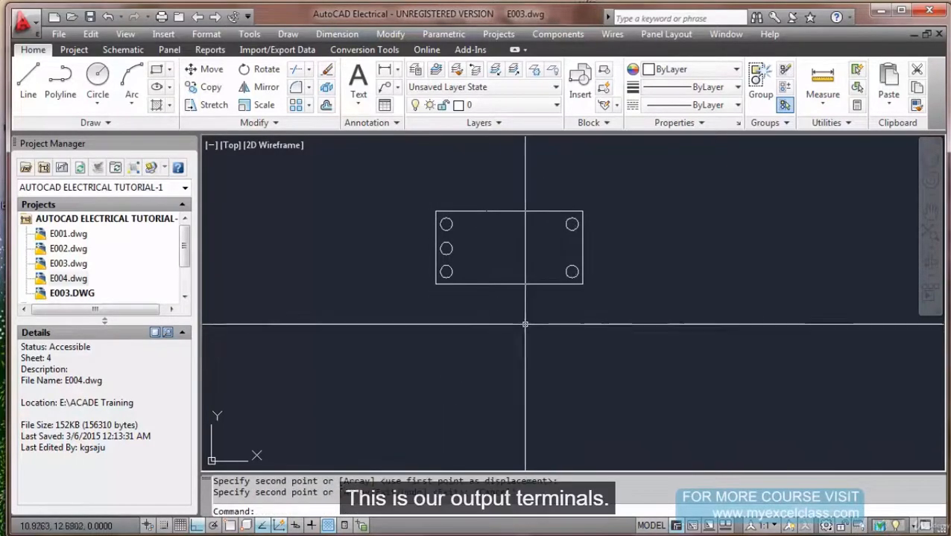
{"action": "type", "text": "w"}
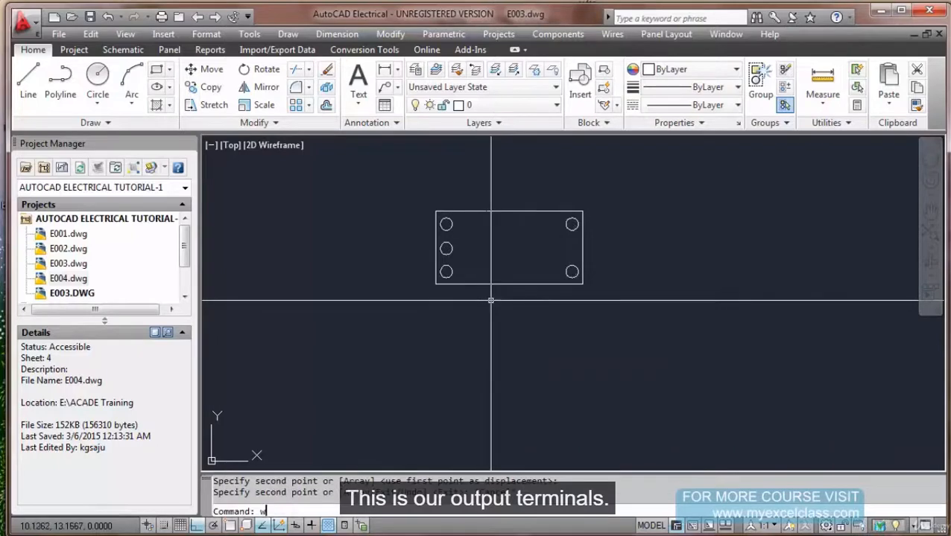
{"action": "key", "text": "Return"}
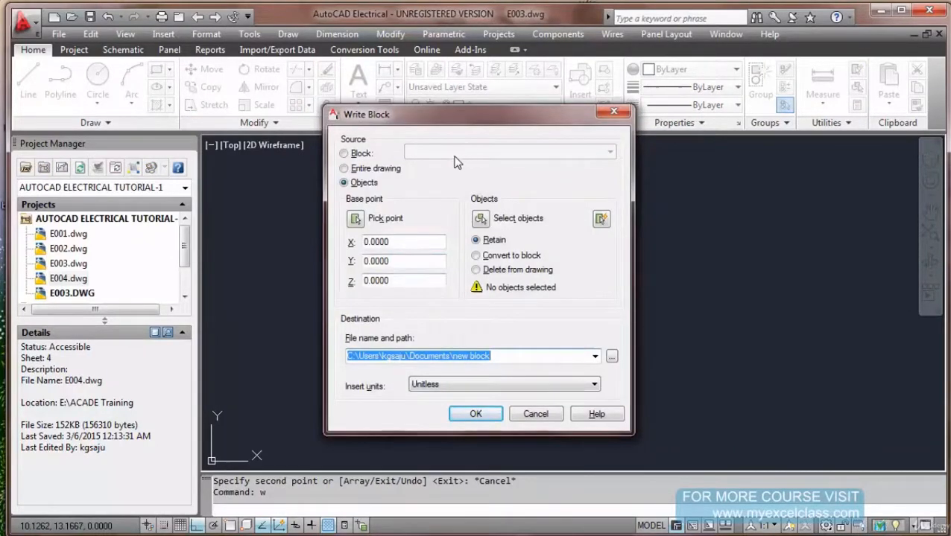
Window-select the rectangle and five circles as Write Block objects, converting them to a block.
{"action": "left_click", "coordinate": [344, 153]}
{"action": "left_click", "coordinate": [344, 182]}
{"action": "left_click", "coordinate": [480, 219]}
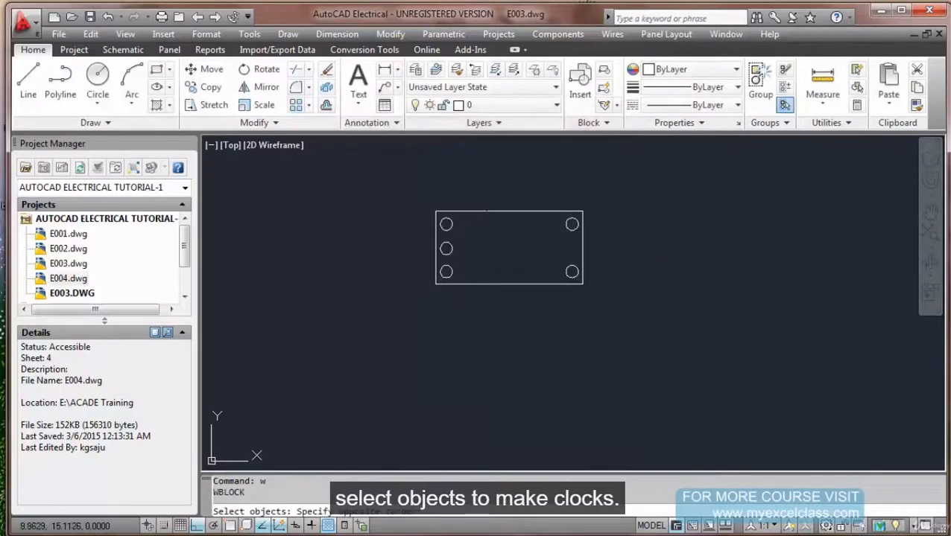
{"action": "left_click", "coordinate": [429, 205]}
{"action": "left_click", "coordinate": [616, 313]}
{"action": "key", "text": "Return"}
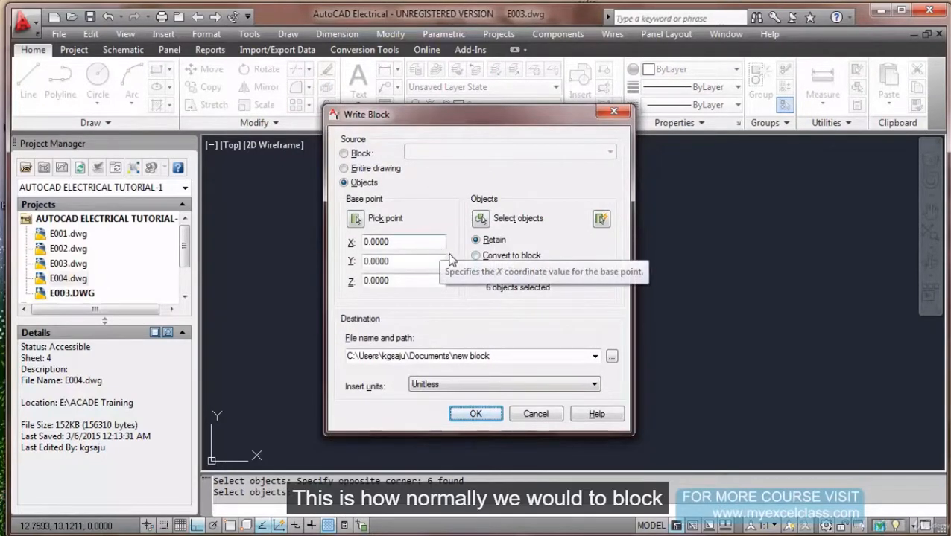
{"action": "left_click", "coordinate": [477, 258]}
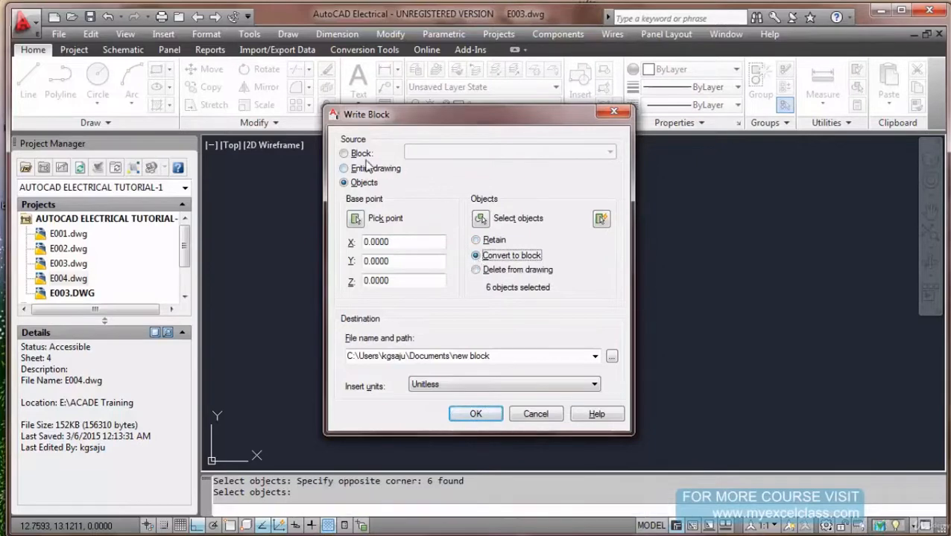
Switch the source to Block, browse the block names without choosing one, and cancel.
{"action": "left_click", "coordinate": [344, 154]}
{"action": "left_click", "coordinate": [499, 157]}
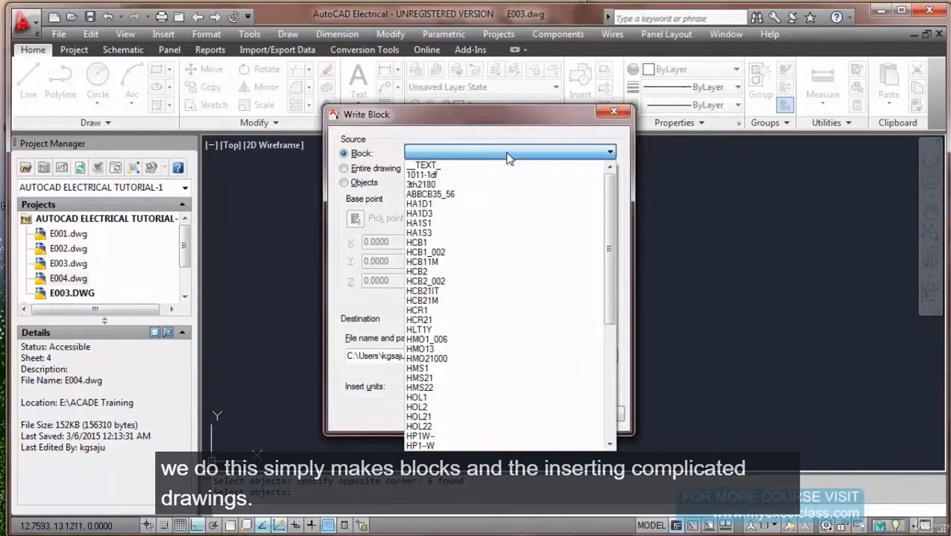
{"action": "left_click", "coordinate": [667, 221]}
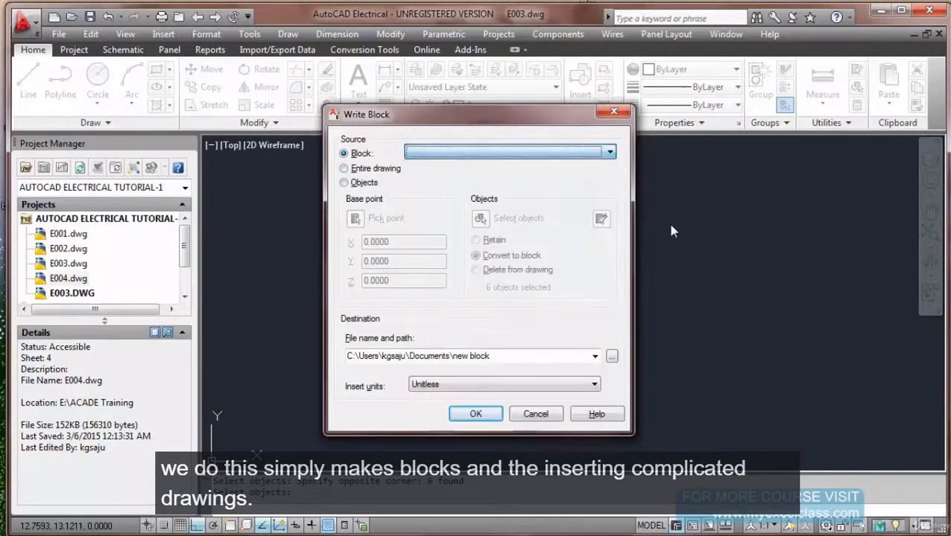
{"action": "left_click", "coordinate": [545, 417]}
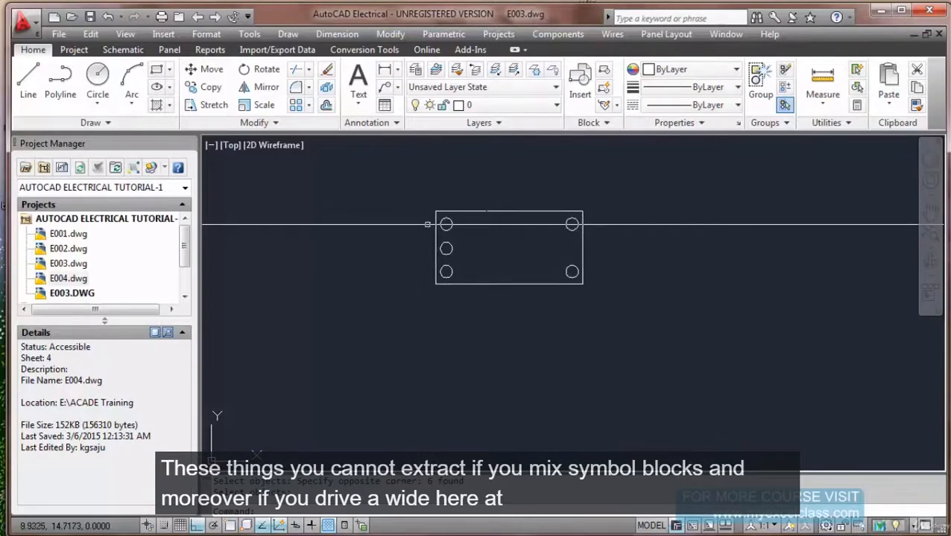
Draw a test wire from left to right through the rectangle's top terminals.
{"action": "left_click", "coordinate": [120, 53]}
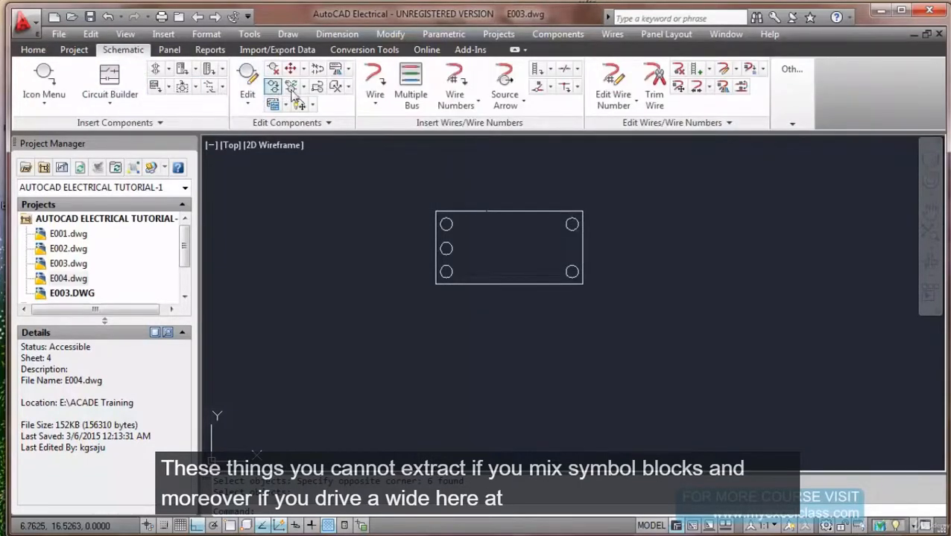
{"action": "left_click", "coordinate": [375, 82]}
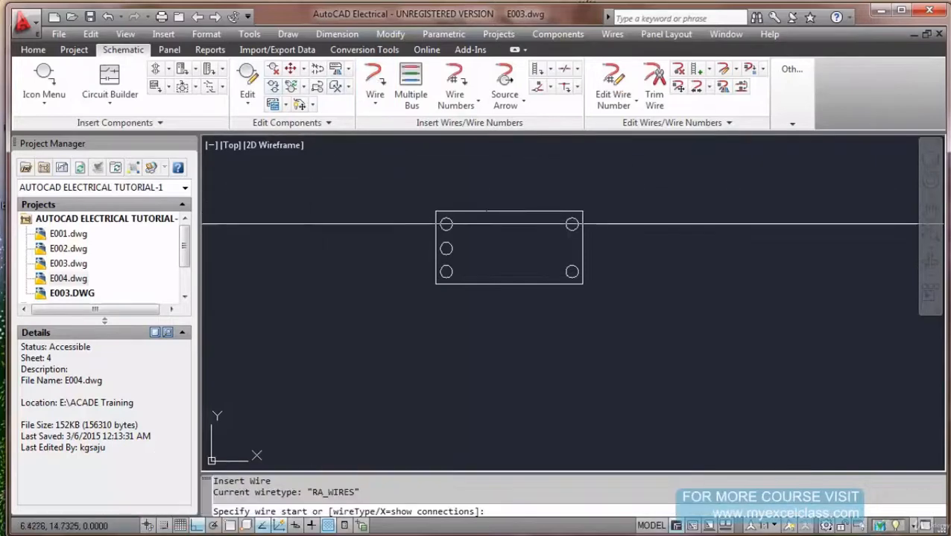
{"action": "left_click", "coordinate": [309, 224]}
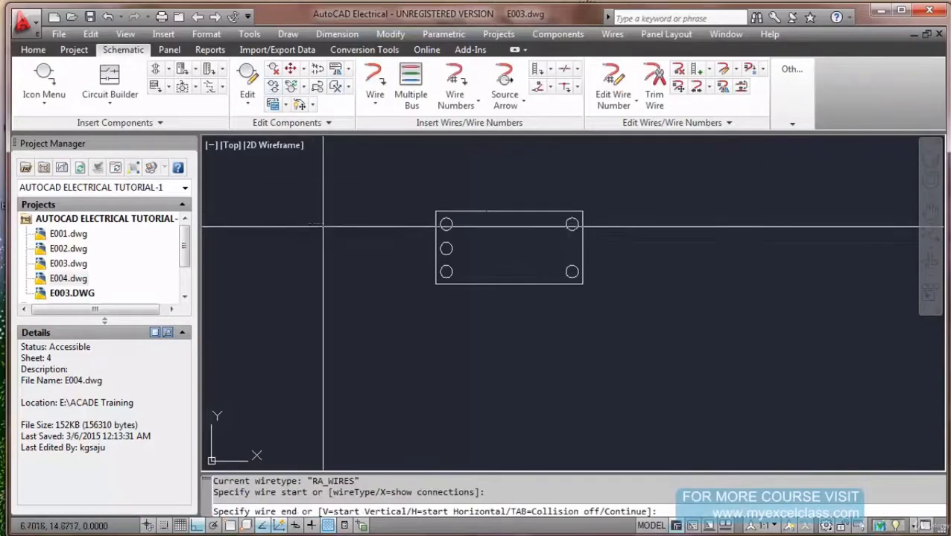
{"action": "left_click", "coordinate": [722, 223]}
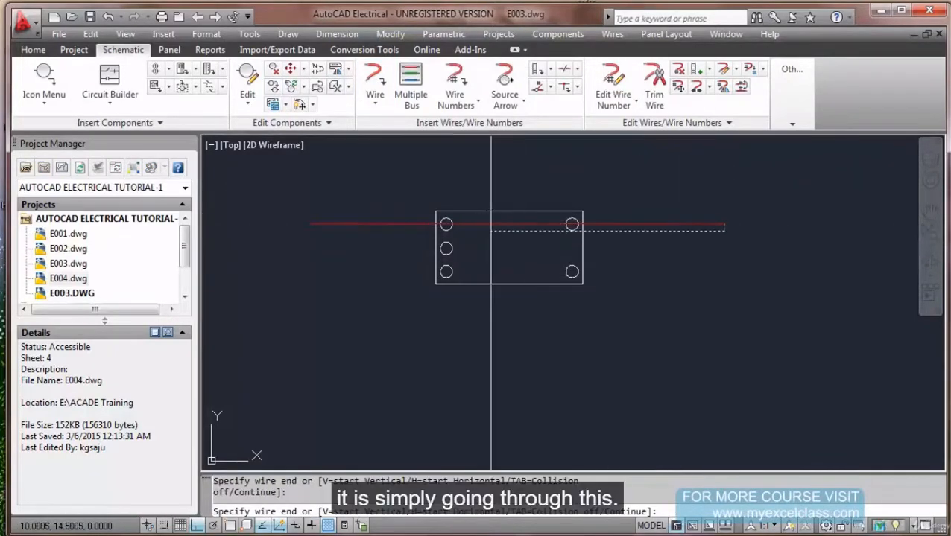
{"action": "key", "text": "Escape"}
Zoom in and out to inspect the wire across the terminals.
{"action": "scroll", "coordinate": [470, 229], "scroll_direction": "up", "scroll_amount": 3}
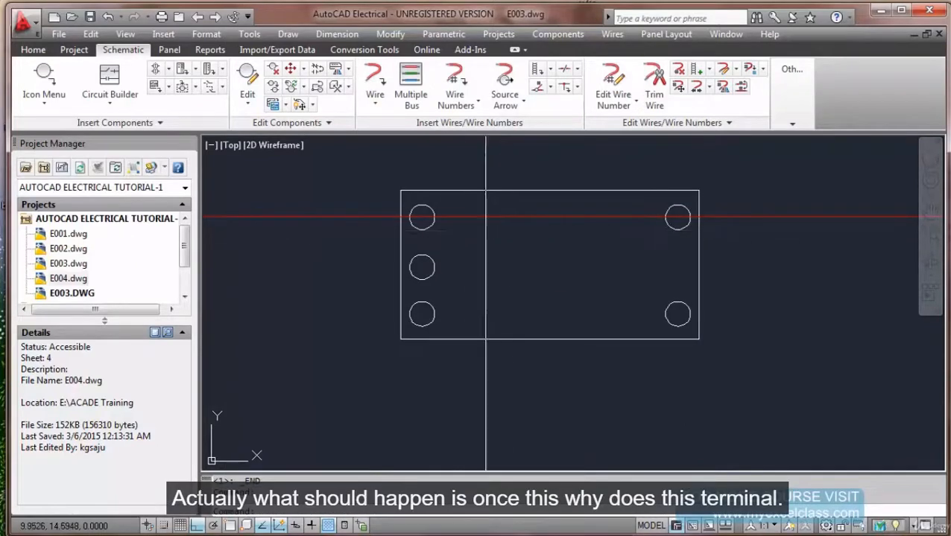
{"action": "scroll", "coordinate": [414, 217], "scroll_direction": "up", "scroll_amount": 2}
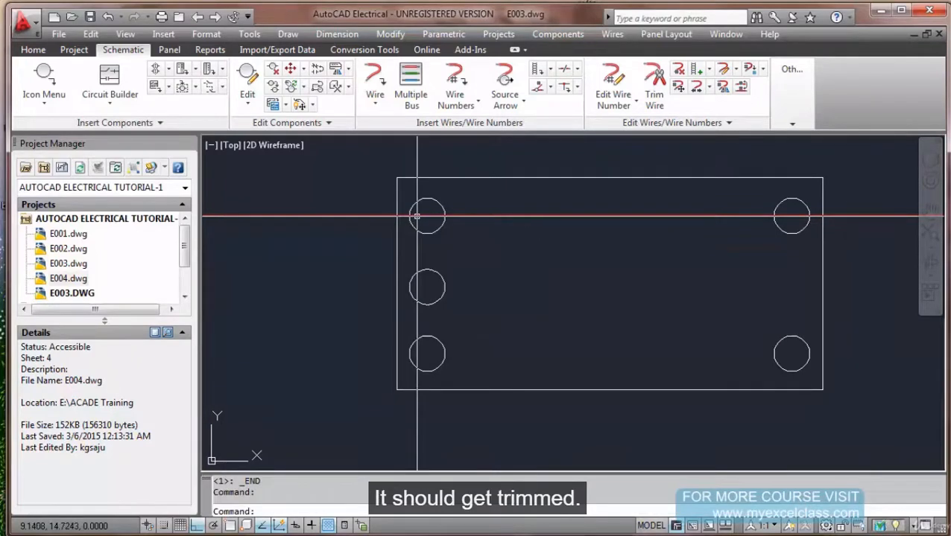
{"action": "key", "text": "Escape"}
{"action": "scroll", "coordinate": [420, 214], "scroll_direction": "down", "scroll_amount": 2}
{"action": "scroll", "coordinate": [420, 214], "scroll_direction": "down", "scroll_amount": 5}
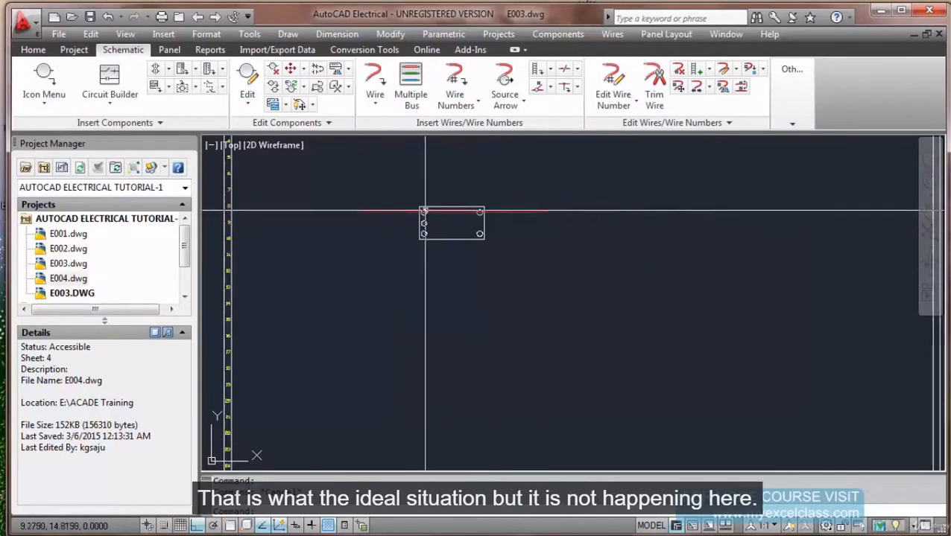
{"action": "scroll", "coordinate": [423, 211], "scroll_direction": "up", "scroll_amount": 3}
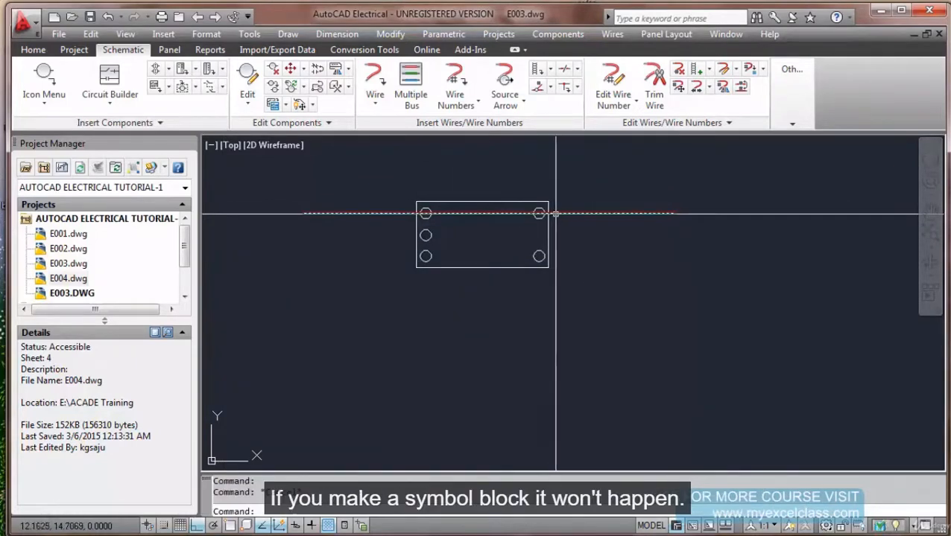
{"action": "mouse_move", "coordinate": [562, 214]}
{"action": "key", "text": "Escape"}
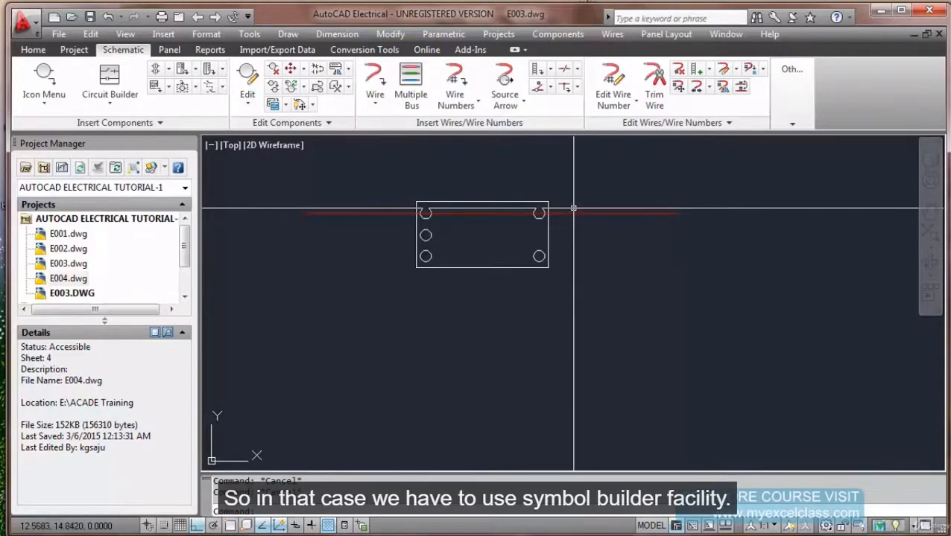
Erase the test wire, then window-select the rectangle symbol for erasing.
{"action": "type", "text": "e"}
{"action": "key", "text": "Return"}
{"action": "left_click", "coordinate": [574, 208]}
{"action": "left_click", "coordinate": [564, 223]}
{"action": "key", "text": "Return"}
{"action": "key", "text": "Return"}
{"action": "left_click", "coordinate": [399, 191]}
{"action": "left_click", "coordinate": [574, 298]}
{"action": "key", "text": "Return"}
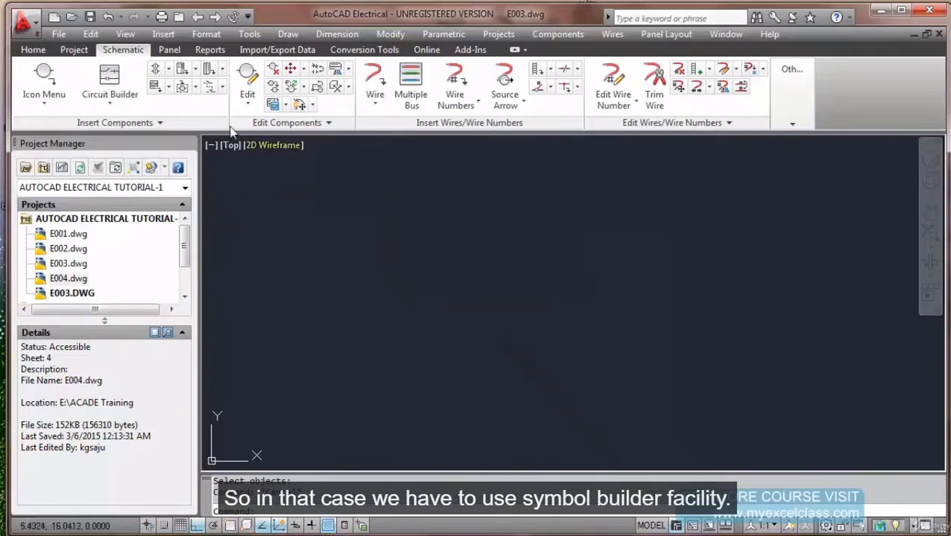
Finish erasing the old symbol, return to the Home tools, and turn on snap mode.
{"action": "key", "text": "Escape"}
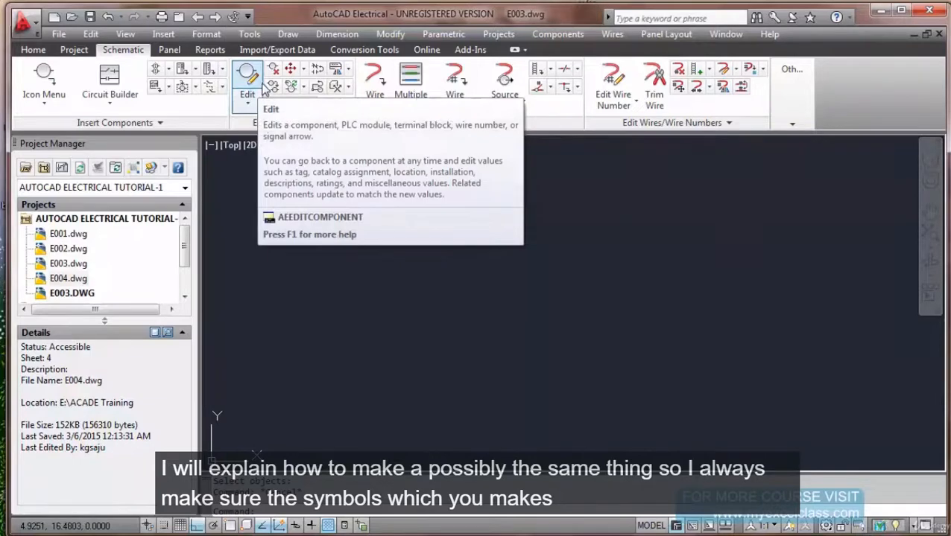
{"action": "left_click", "coordinate": [34, 50]}
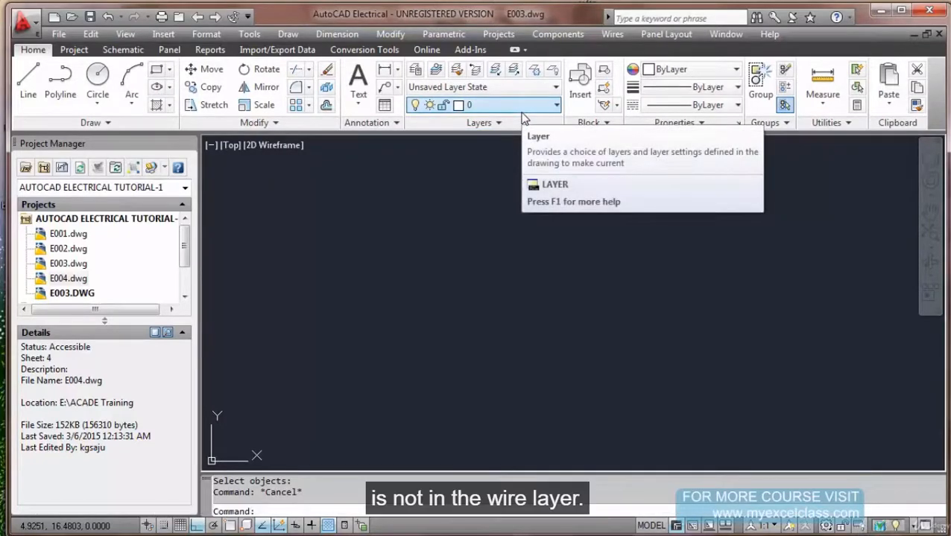
{"action": "left_click", "coordinate": [157, 69]}
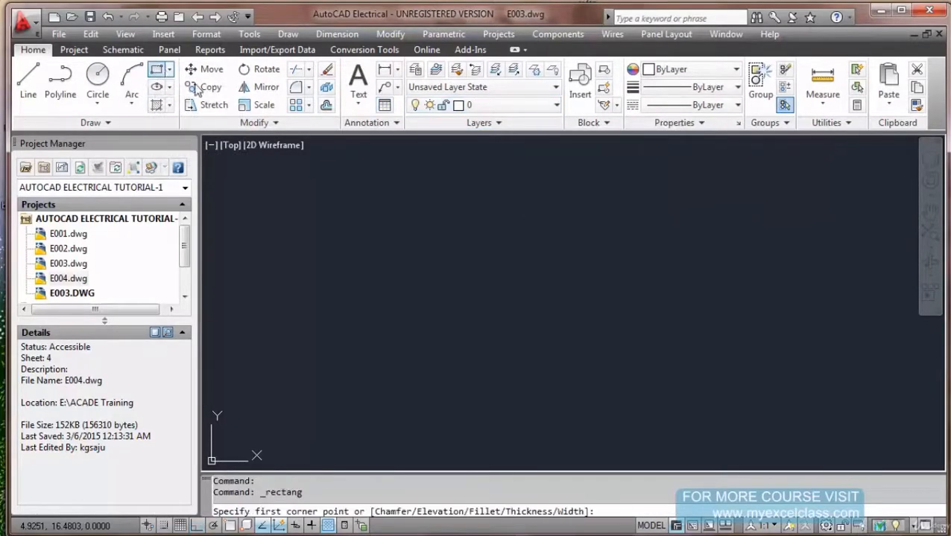
{"action": "left_click", "coordinate": [421, 223]}
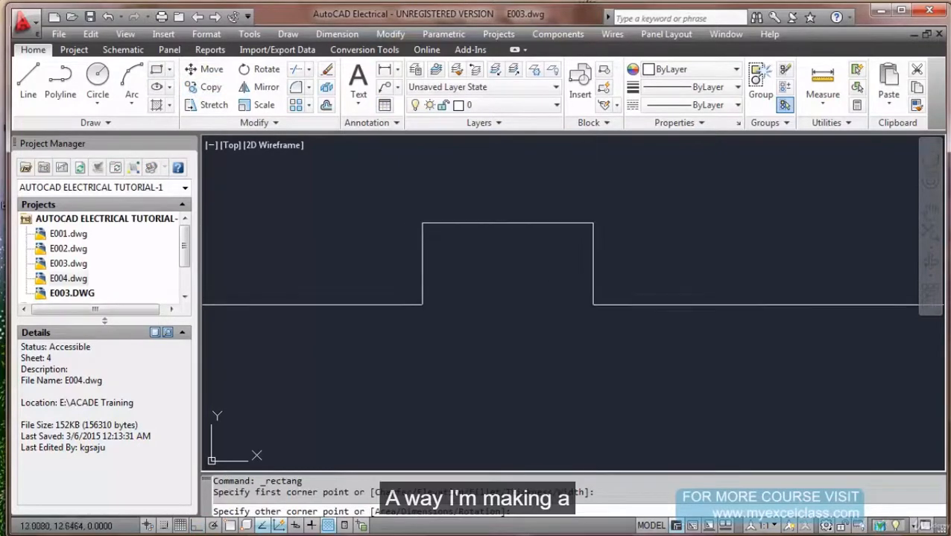
{"action": "key", "text": "Escape"}
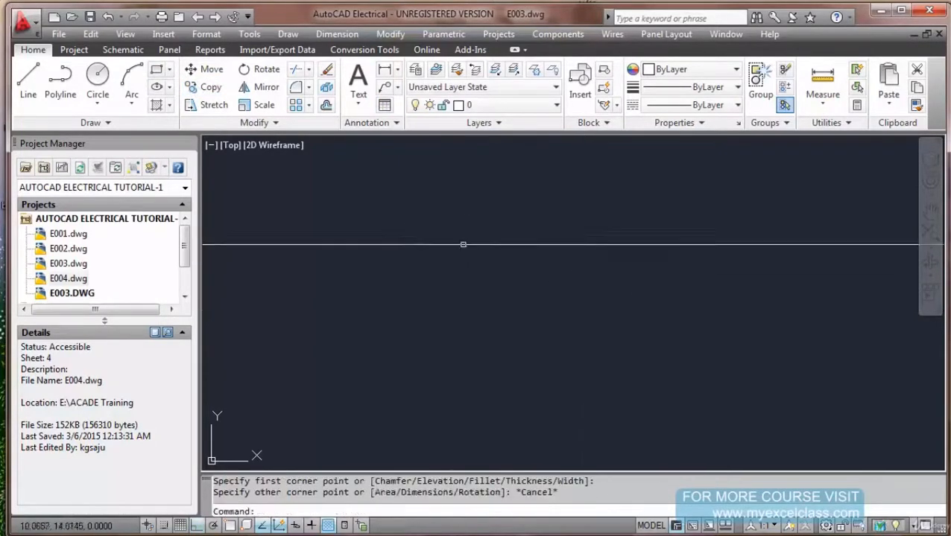
{"action": "left_click", "coordinate": [163, 526]}
{"action": "left_click", "coordinate": [435, 214]}
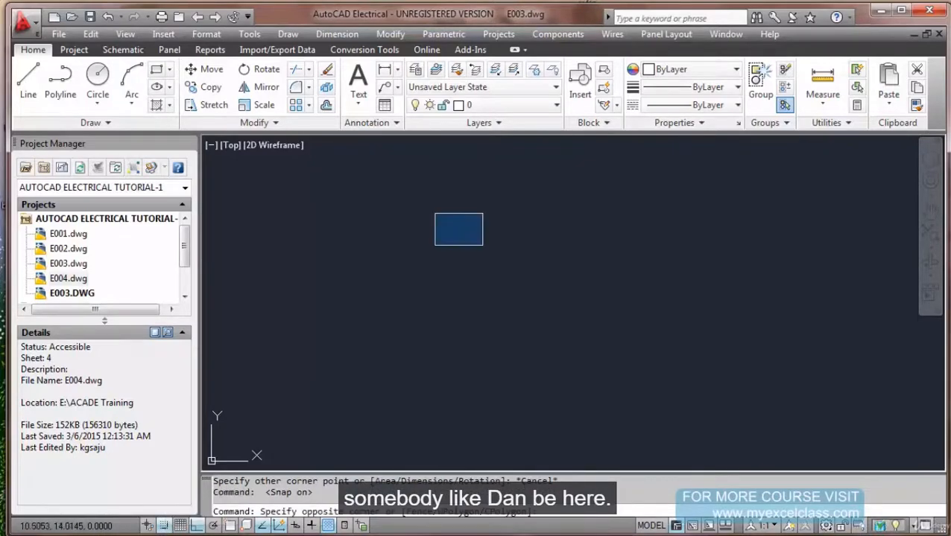
{"action": "key", "text": "Escape"}
Draw a new rectangle on the snap grid and pan it toward the centre.
{"action": "left_click", "coordinate": [160, 77]}
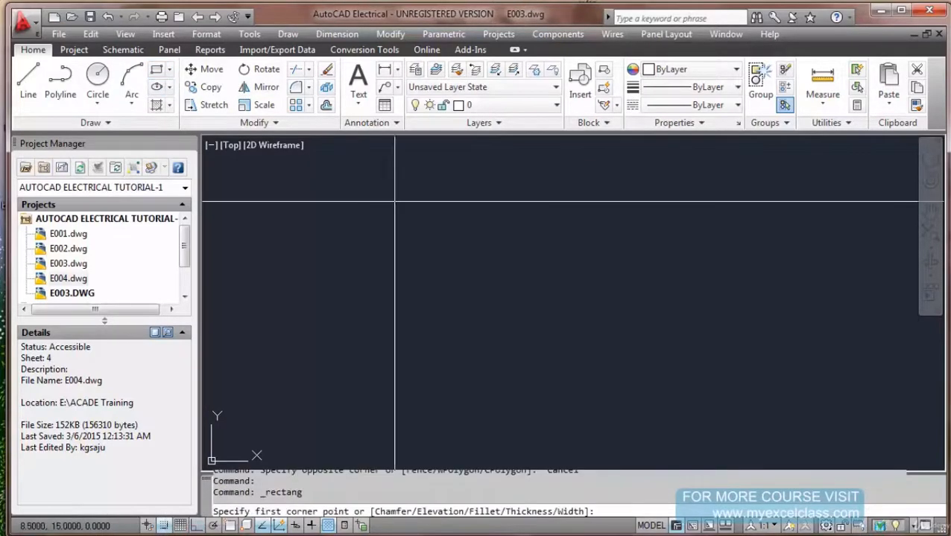
{"action": "left_click", "coordinate": [395, 222]}
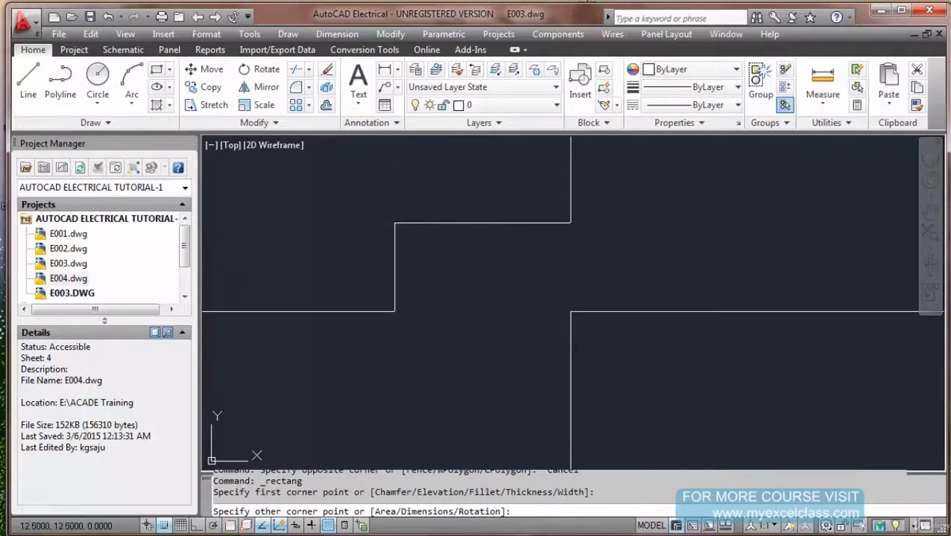
{"action": "left_click", "coordinate": [571, 311]}
{"action": "scroll", "coordinate": [622, 256], "scroll_direction": "down", "scroll_amount": 4}
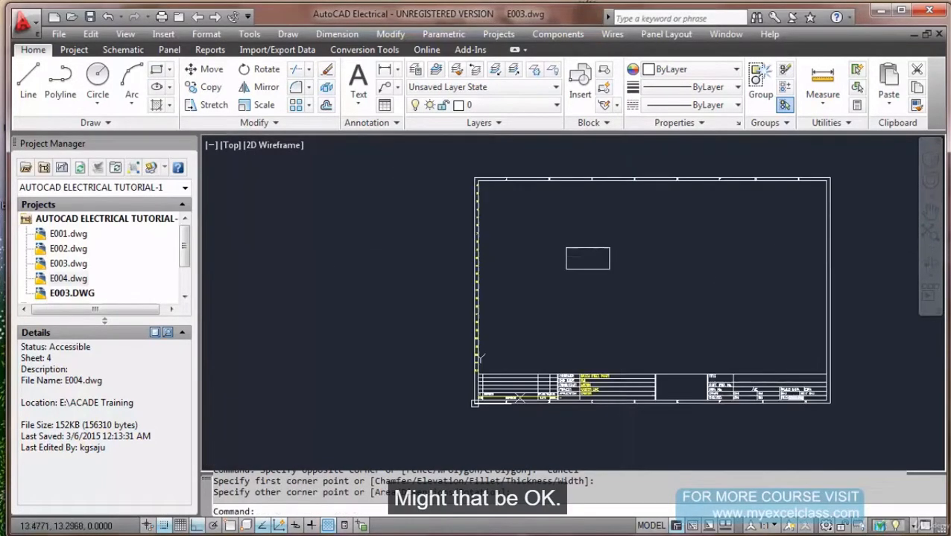
{"action": "scroll", "coordinate": [618, 263], "scroll_direction": "up", "scroll_amount": 2}
{"action": "middle_click_drag", "start_coordinate": [514, 277], "coordinate": [398, 273]}
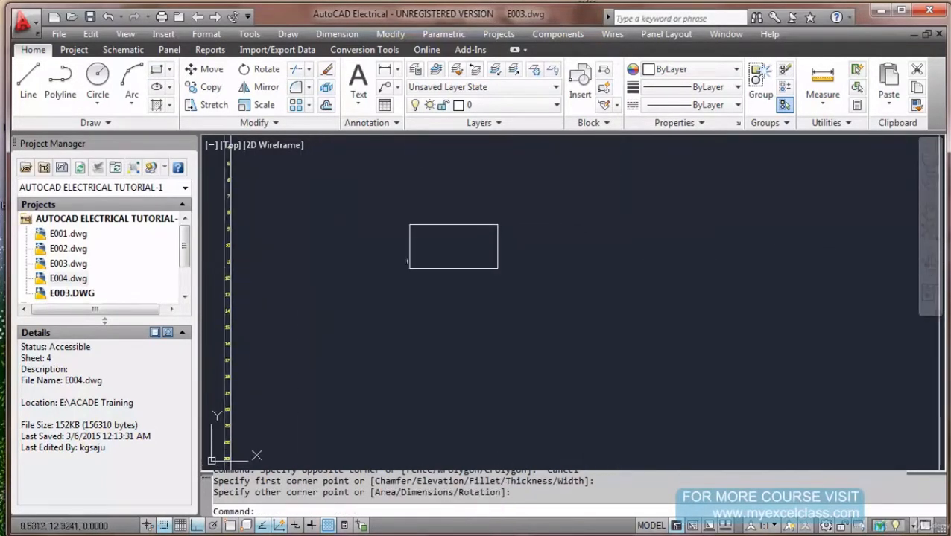
Launch Symbol Builder, window-select the rectangle, and accept the Horizontal Parent jic125 setup.
{"action": "left_click", "coordinate": [127, 53]}
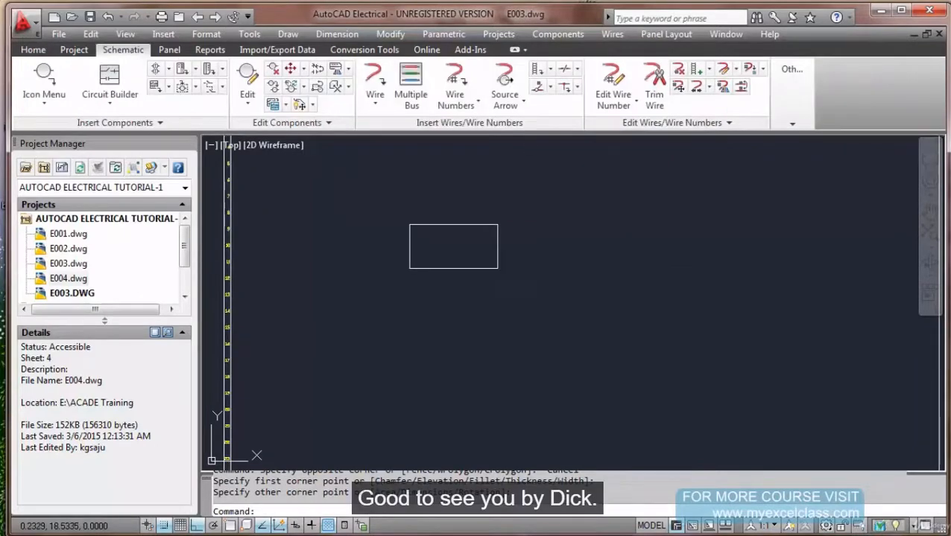
{"action": "left_click", "coordinate": [795, 88]}
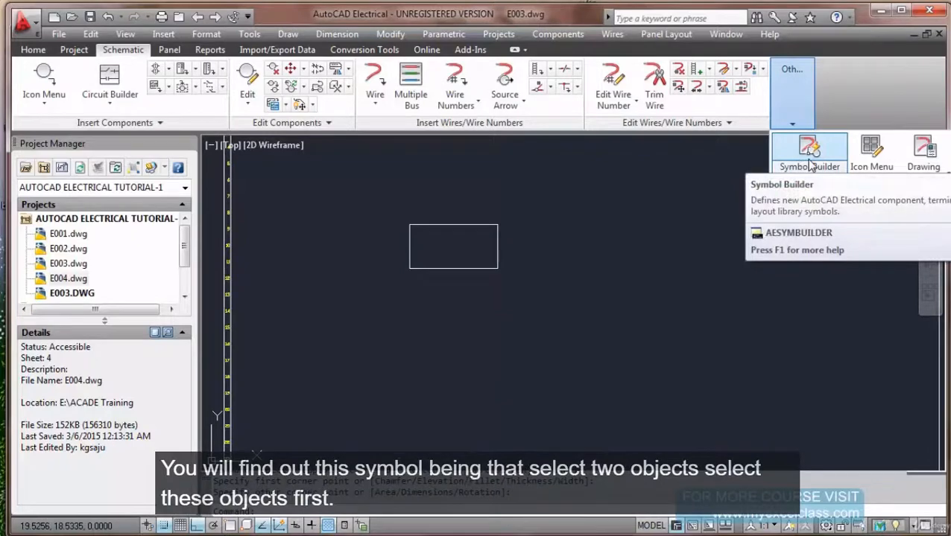
{"action": "left_click", "coordinate": [811, 160]}
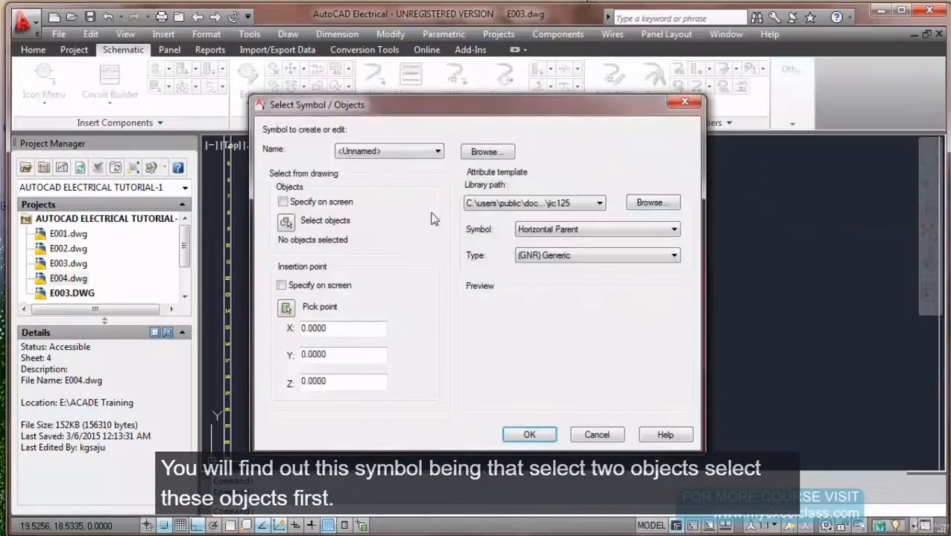
{"action": "left_click", "coordinate": [287, 222]}
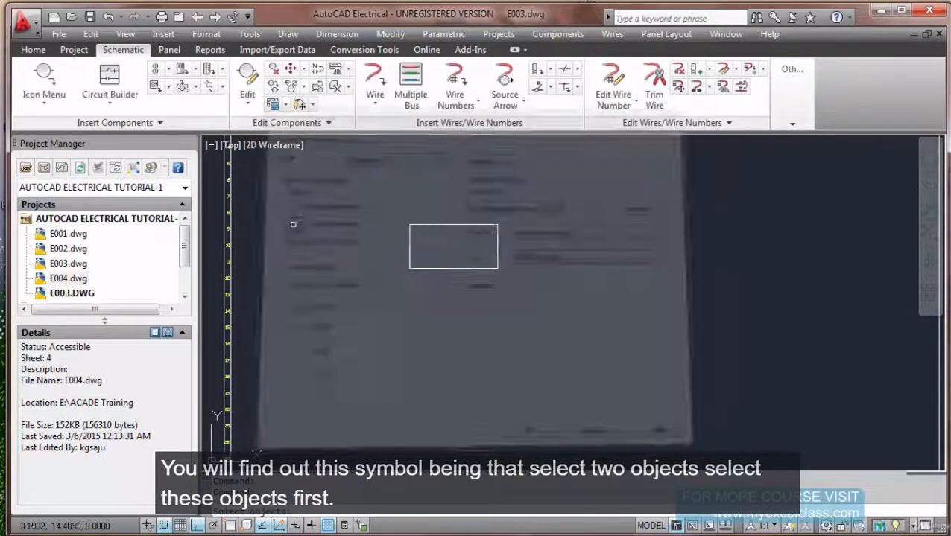
{"action": "left_click", "coordinate": [404, 216]}
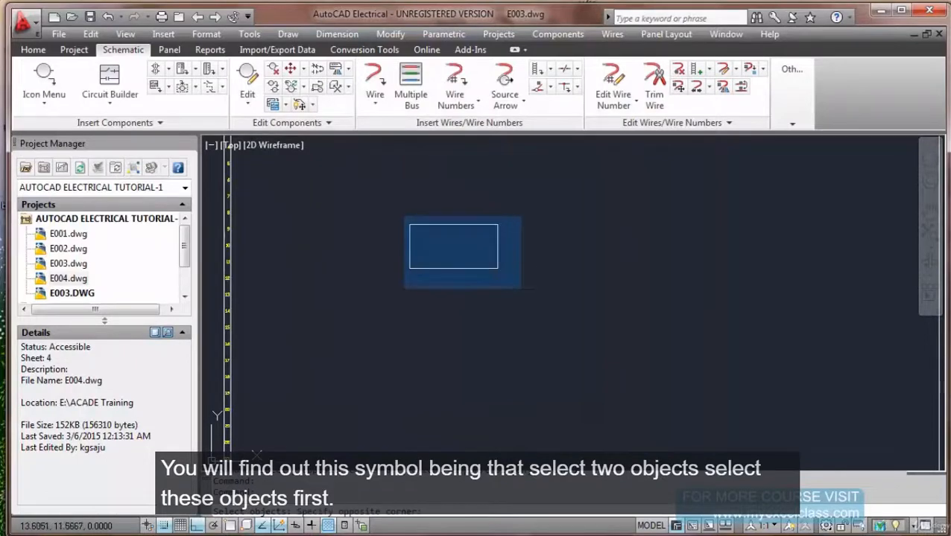
{"action": "left_click", "coordinate": [522, 289]}
{"action": "key", "text": "Return"}
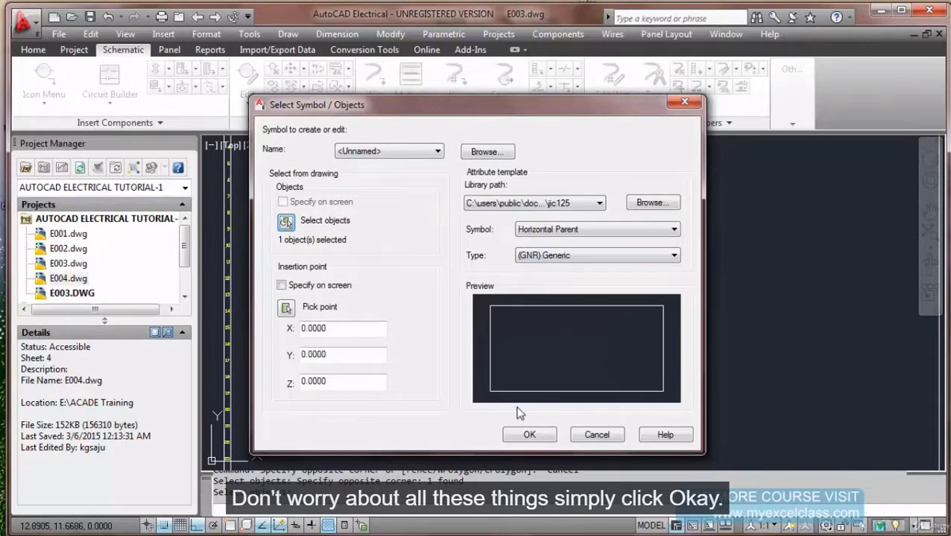
{"action": "left_click", "coordinate": [530, 437]}
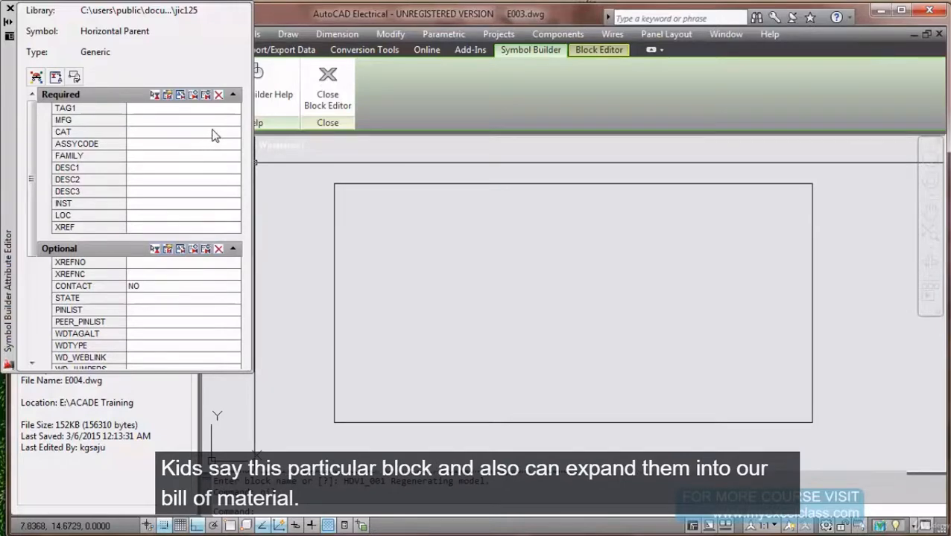
Change the TAG1 attribute's justification to Left, keeping its 0.1250 text height.
{"action": "left_click", "coordinate": [155, 110]}
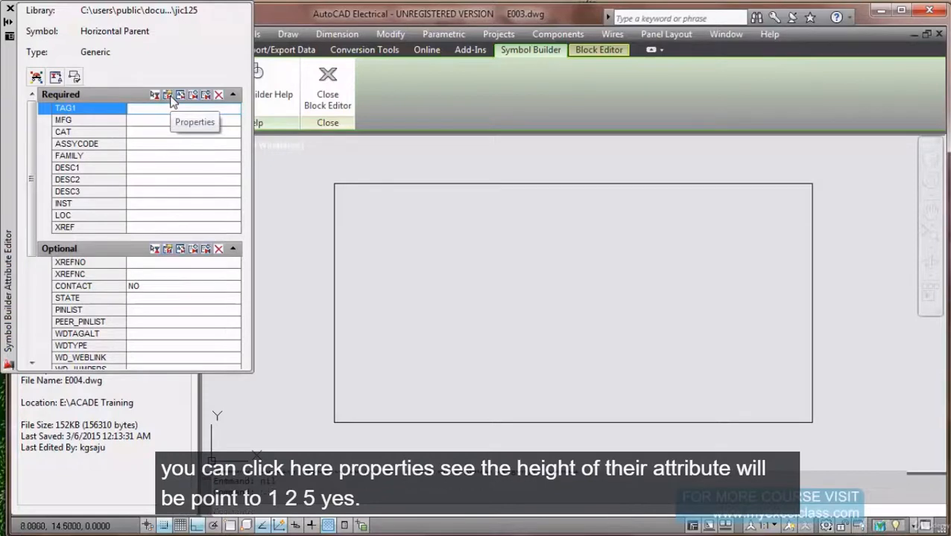
{"action": "left_click", "coordinate": [168, 97]}
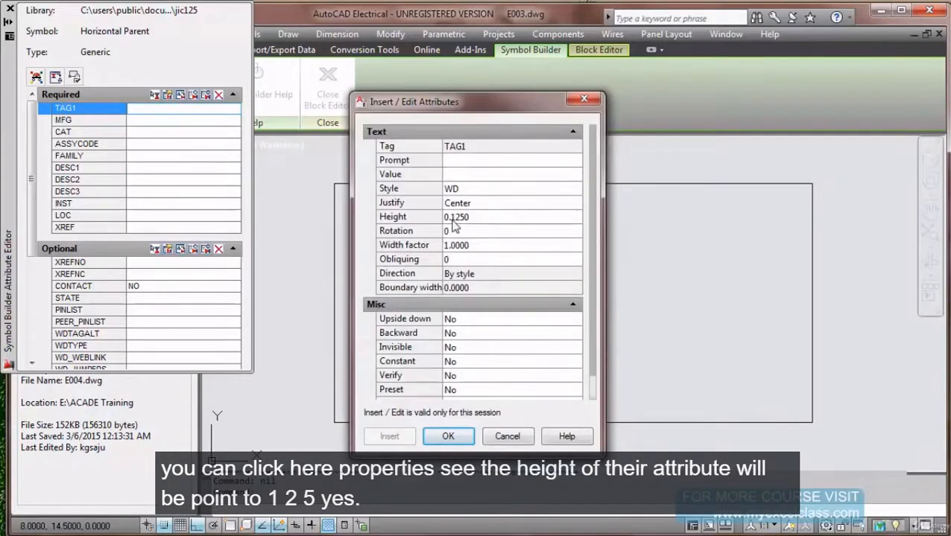
{"action": "left_click", "coordinate": [500, 211]}
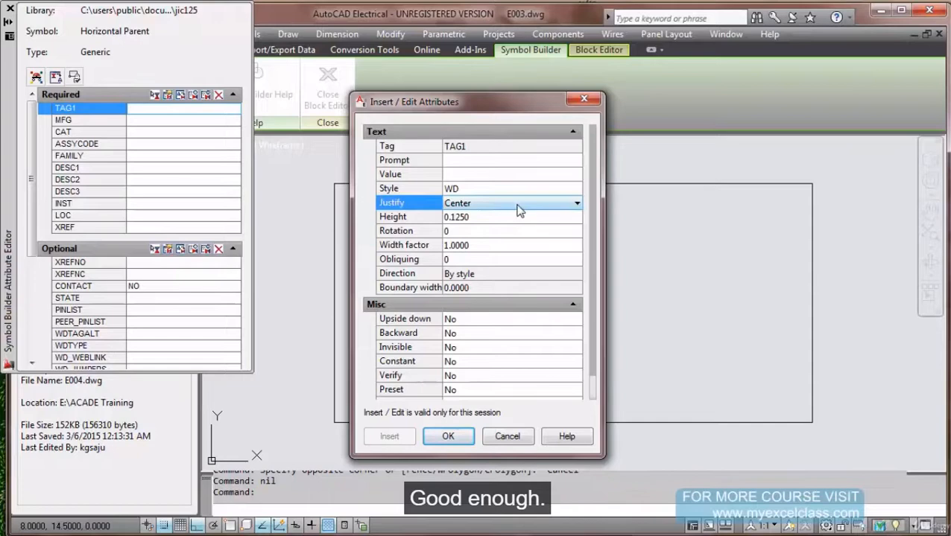
{"action": "left_click", "coordinate": [575, 204]}
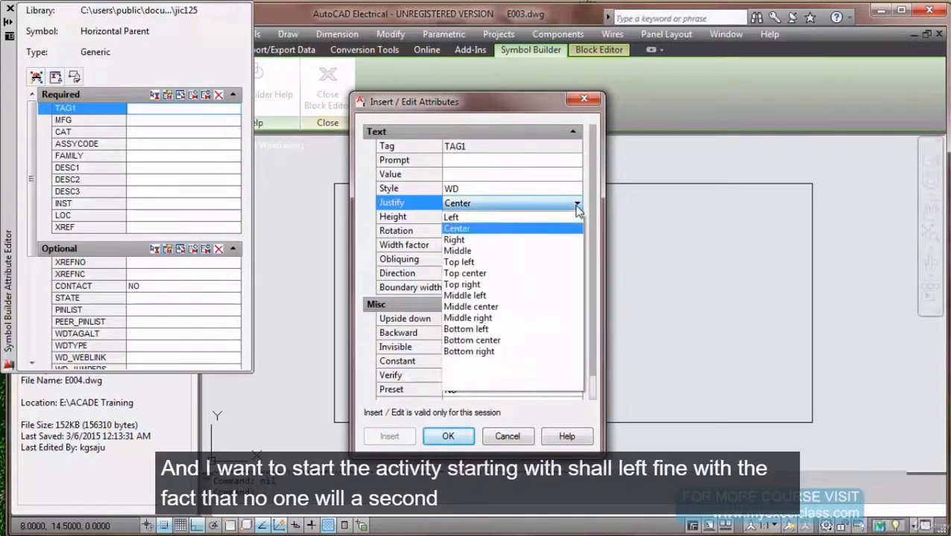
{"action": "left_click", "coordinate": [535, 219]}
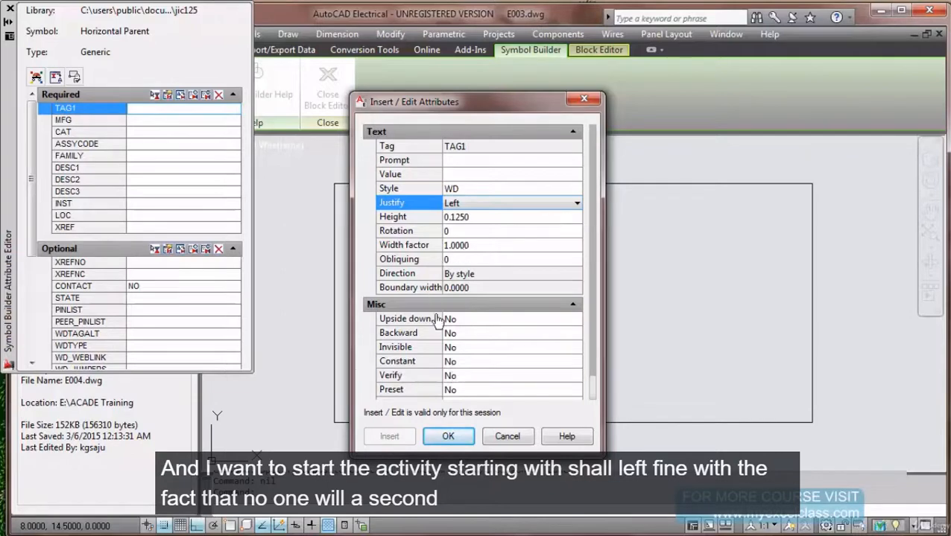
{"action": "left_click", "coordinate": [448, 437]}
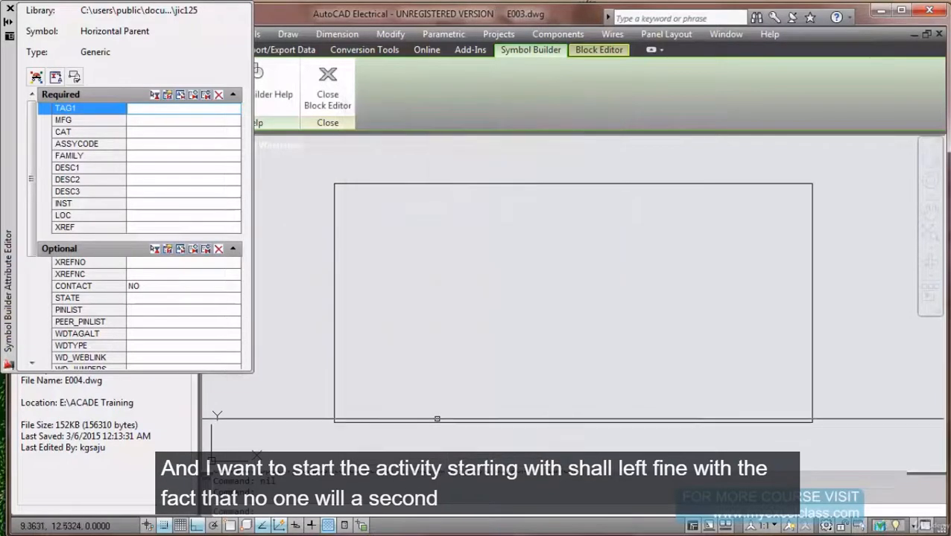
{"action": "left_click", "coordinate": [166, 121]}
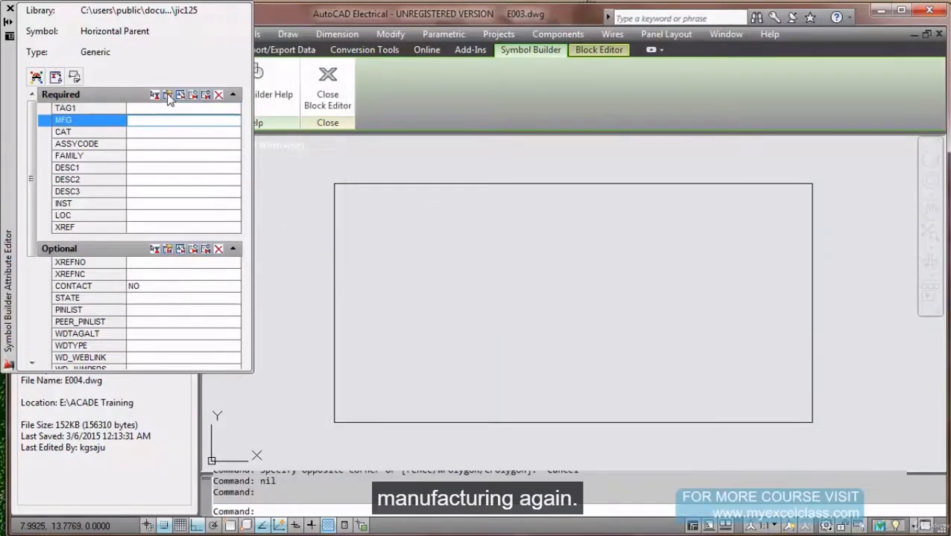
Set the MFG attribute to Left justification with text height 0.125.
{"action": "left_click", "coordinate": [168, 97]}
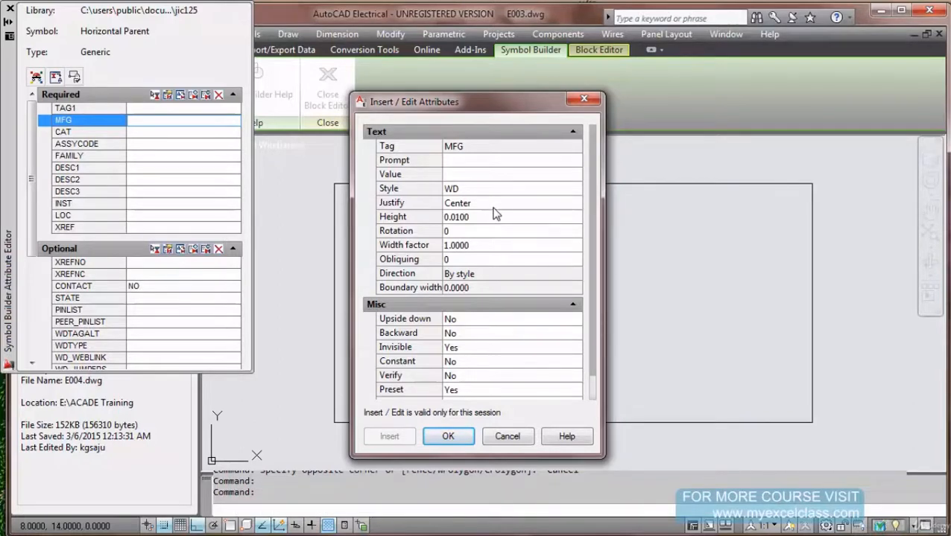
{"action": "left_click", "coordinate": [494, 212]}
{"action": "left_click", "coordinate": [495, 213]}
{"action": "left_click", "coordinate": [485, 217]}
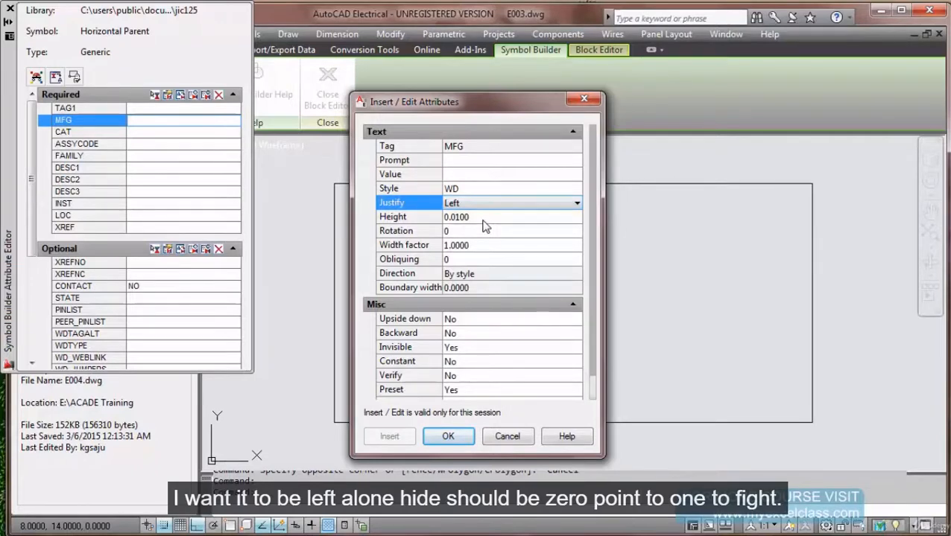
{"action": "left_click", "coordinate": [484, 218]}
{"action": "type", "text": "0.125"}
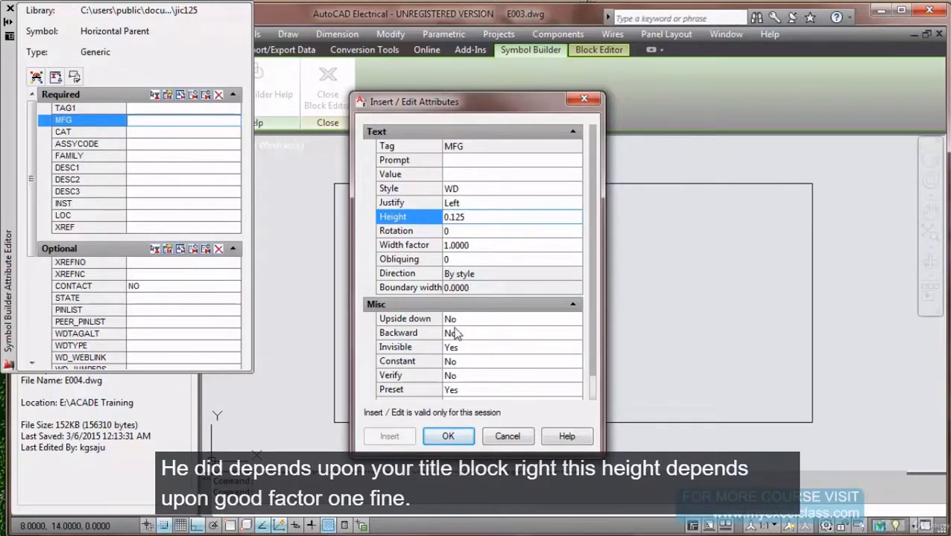
{"action": "left_click", "coordinate": [448, 437]}
{"action": "left_click", "coordinate": [161, 132]}
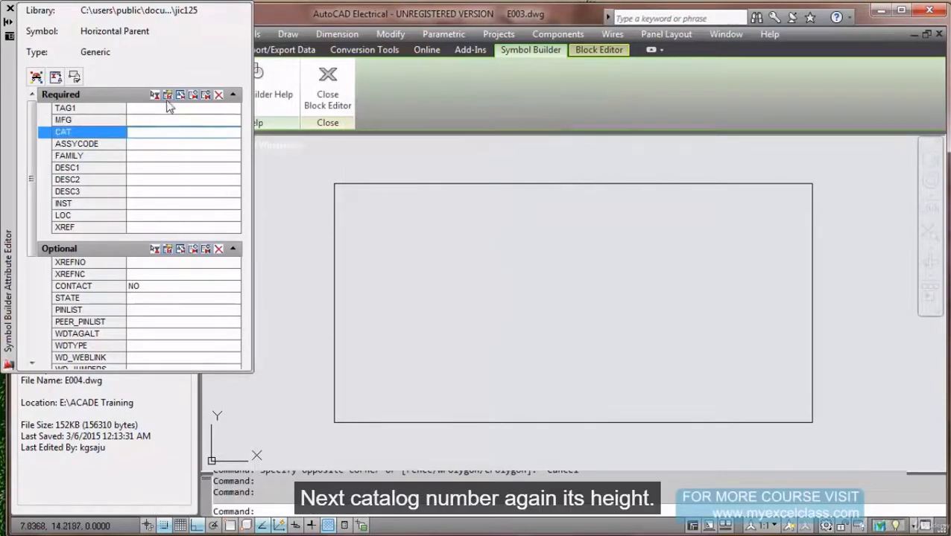
Set the CAT attribute to left-justified text 0.125 high.
{"action": "left_click", "coordinate": [168, 95]}
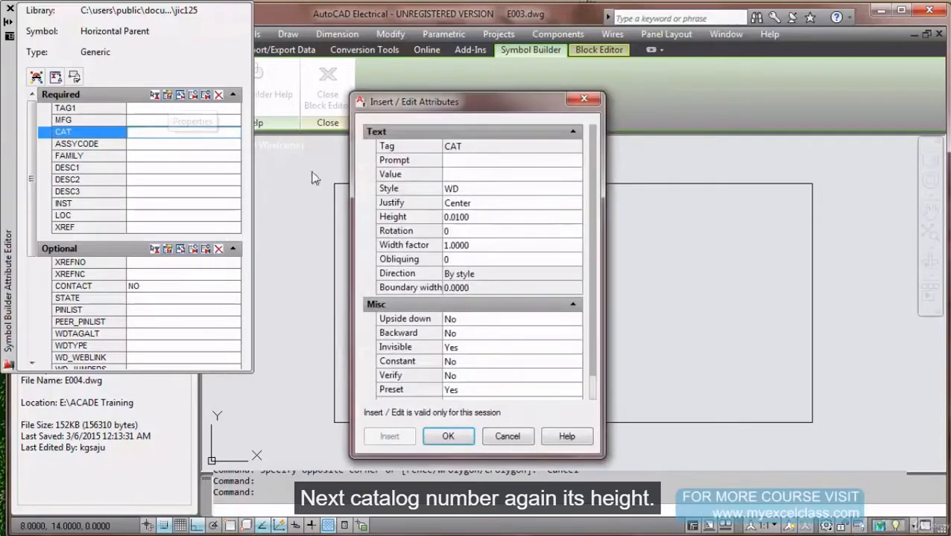
{"action": "left_click", "coordinate": [486, 218]}
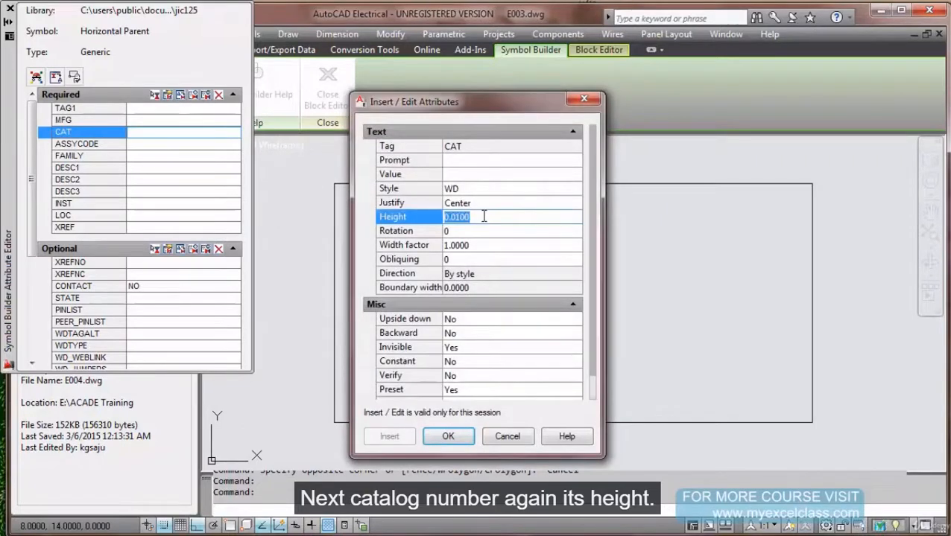
{"action": "type", "text": "0.1"}
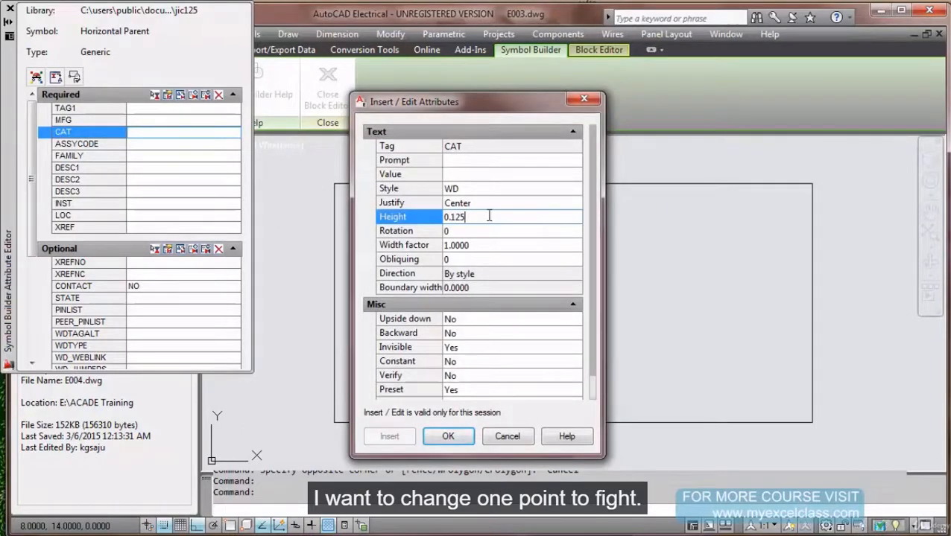
{"action": "left_click", "coordinate": [504, 203]}
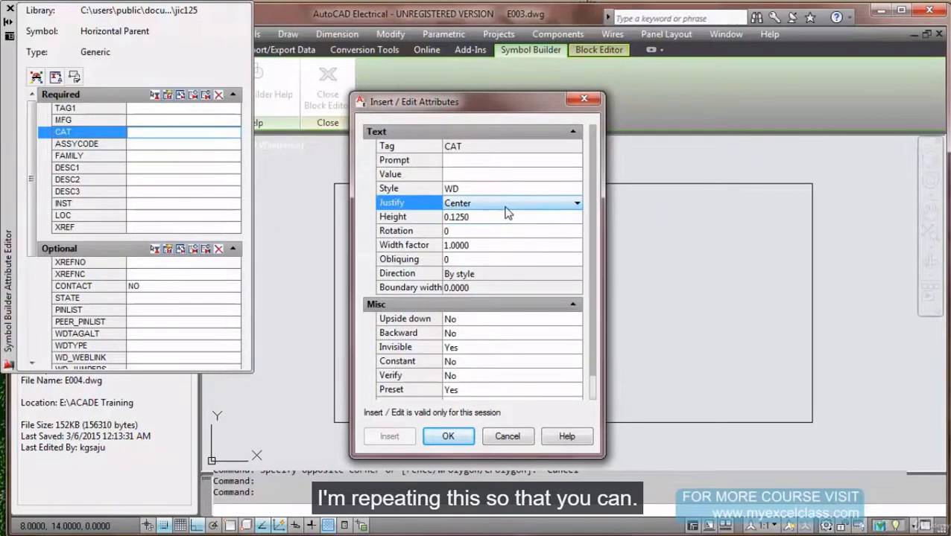
{"action": "left_click", "coordinate": [576, 204]}
{"action": "left_click", "coordinate": [519, 228]}
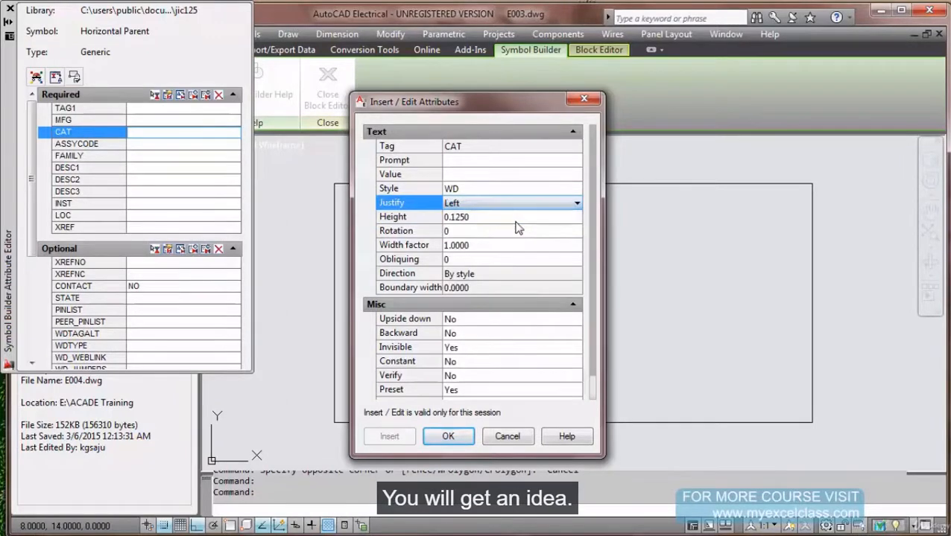
{"action": "left_click", "coordinate": [477, 204]}
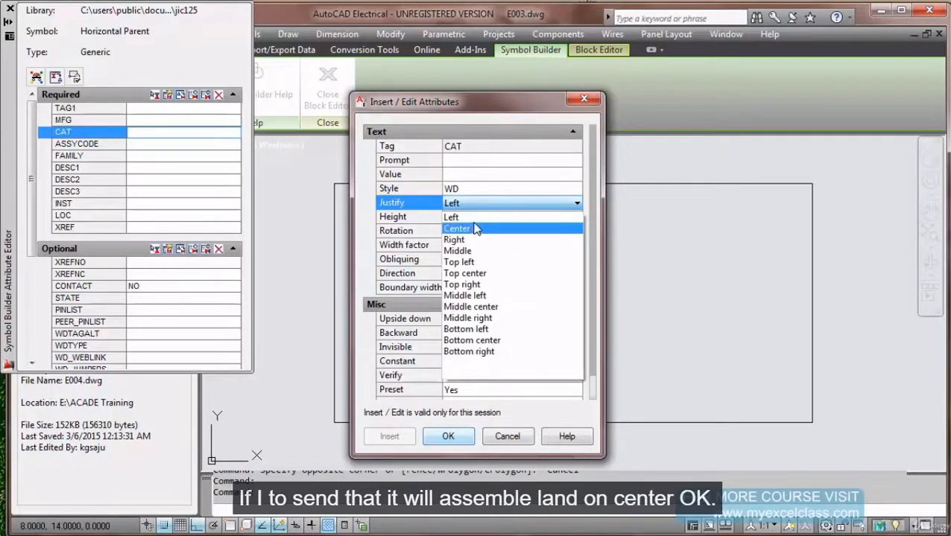
{"action": "left_click", "coordinate": [476, 228]}
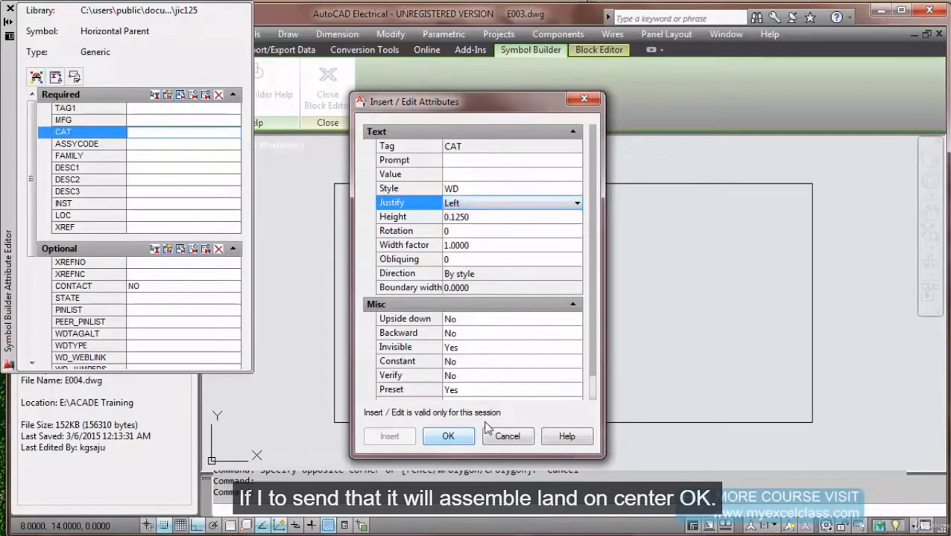
{"action": "left_click", "coordinate": [447, 437]}
Give the ASSYCODE attribute a 0.125 height and Left justification.
{"action": "left_click", "coordinate": [176, 148]}
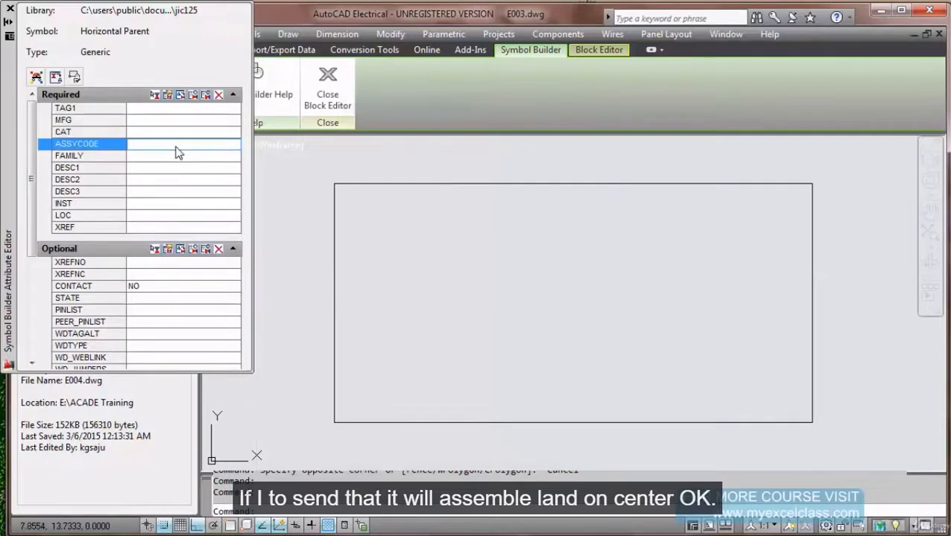
{"action": "double_click", "coordinate": [176, 152]}
{"action": "left_click", "coordinate": [501, 218]}
{"action": "type", "text": "0."}
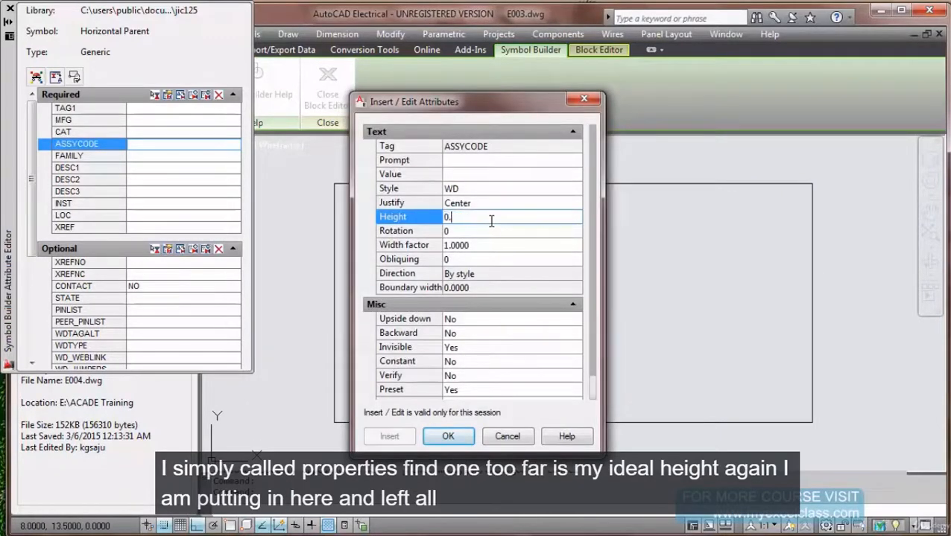
{"action": "left_click", "coordinate": [510, 206]}
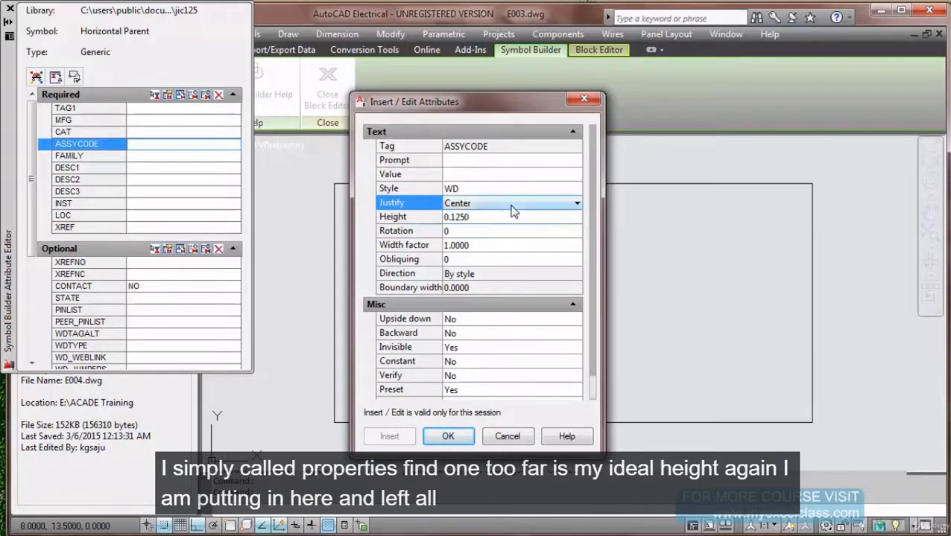
{"action": "left_click", "coordinate": [513, 206]}
{"action": "left_click", "coordinate": [498, 222]}
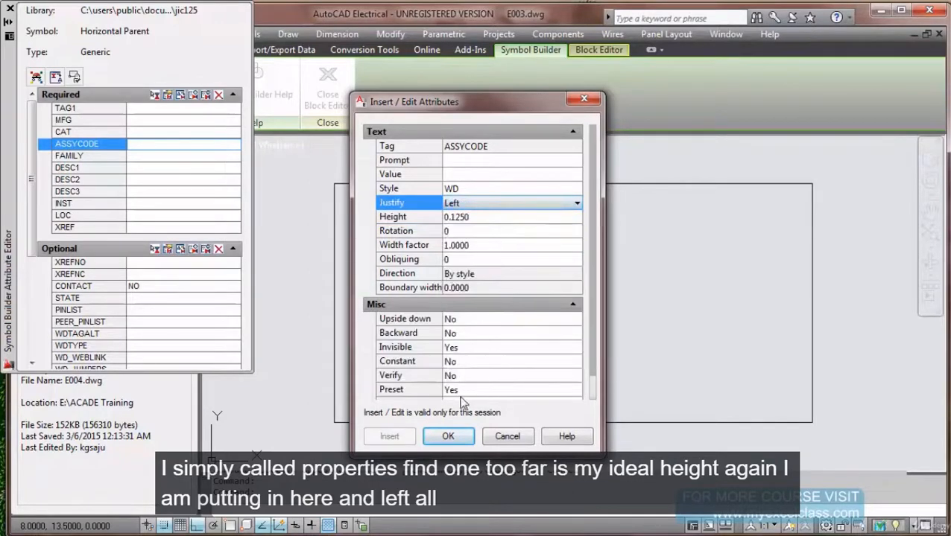
{"action": "left_click", "coordinate": [448, 437]}
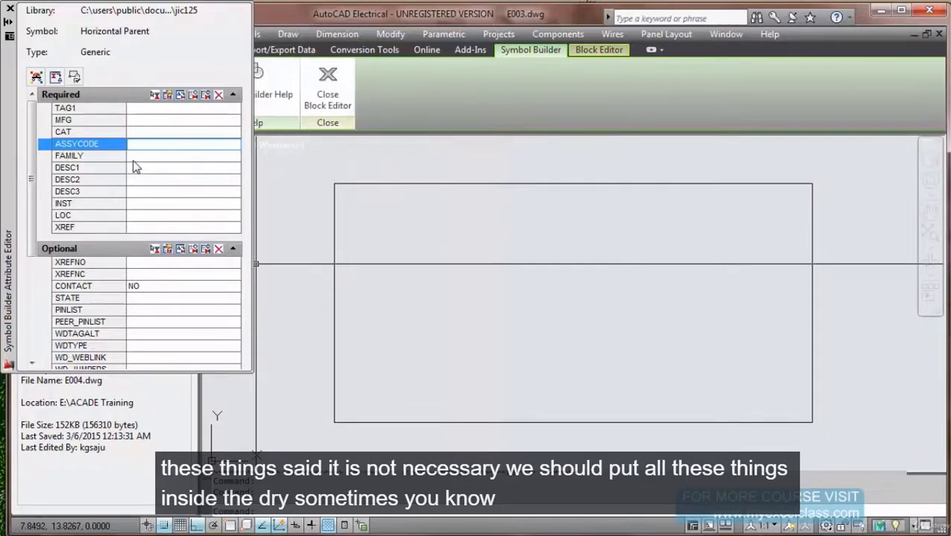
{"action": "left_click", "coordinate": [134, 160]}
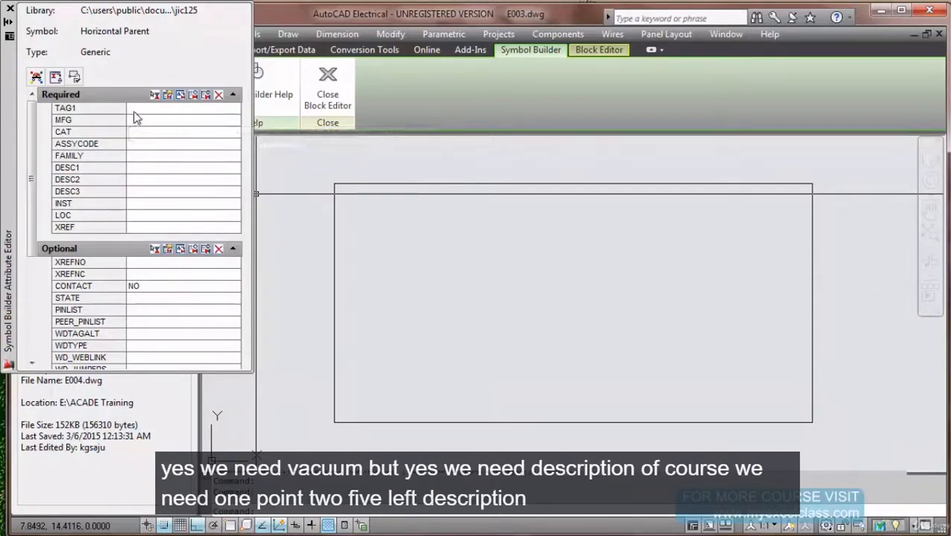
Left-justify the DESC1 and DESC2 attributes.
{"action": "left_click", "coordinate": [140, 170]}
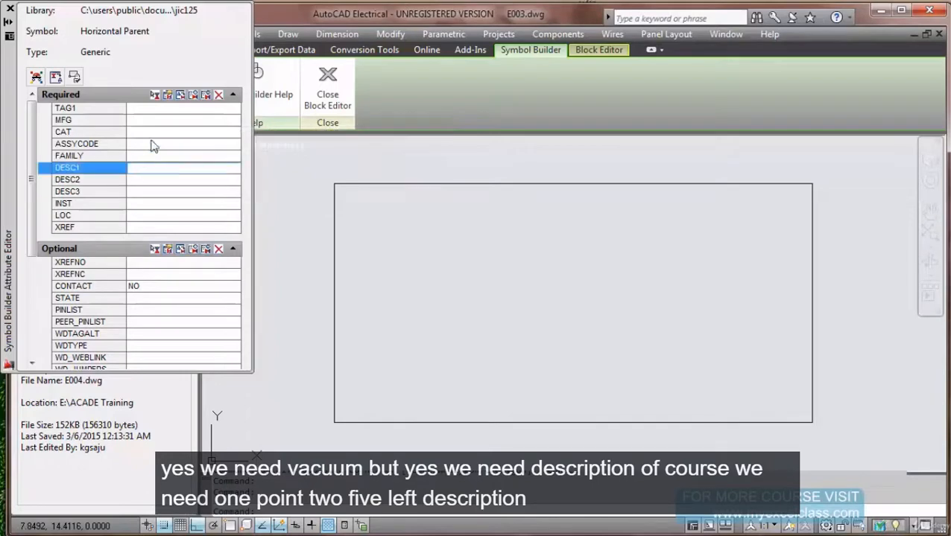
{"action": "left_click", "coordinate": [168, 96]}
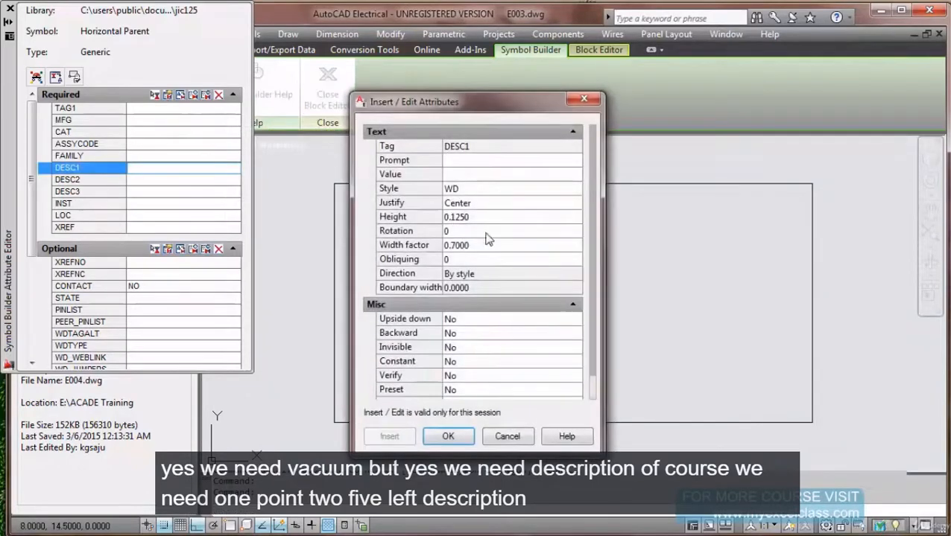
{"action": "left_click", "coordinate": [502, 205]}
{"action": "left_click", "coordinate": [501, 209]}
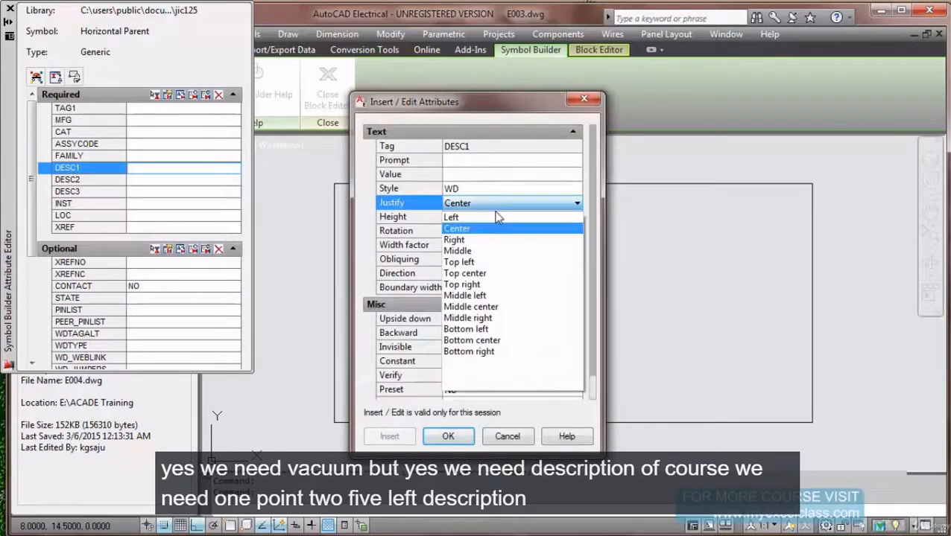
{"action": "left_click", "coordinate": [490, 218]}
{"action": "left_click", "coordinate": [448, 437]}
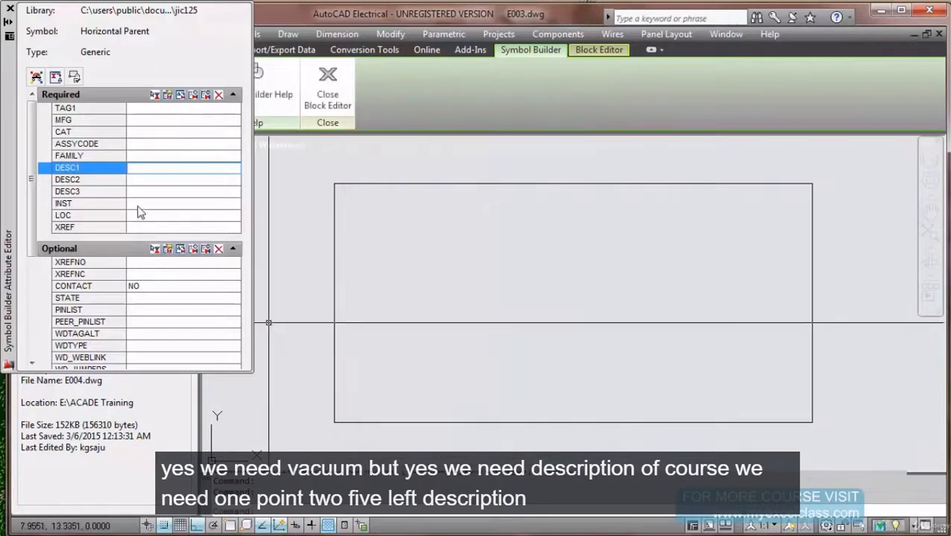
{"action": "left_click", "coordinate": [145, 181]}
{"action": "left_click", "coordinate": [168, 96]}
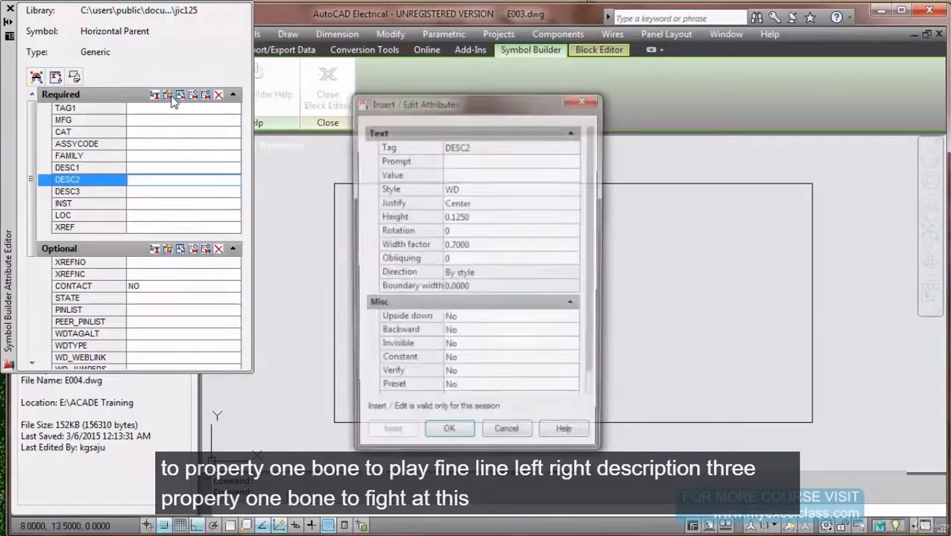
{"action": "left_click", "coordinate": [497, 206]}
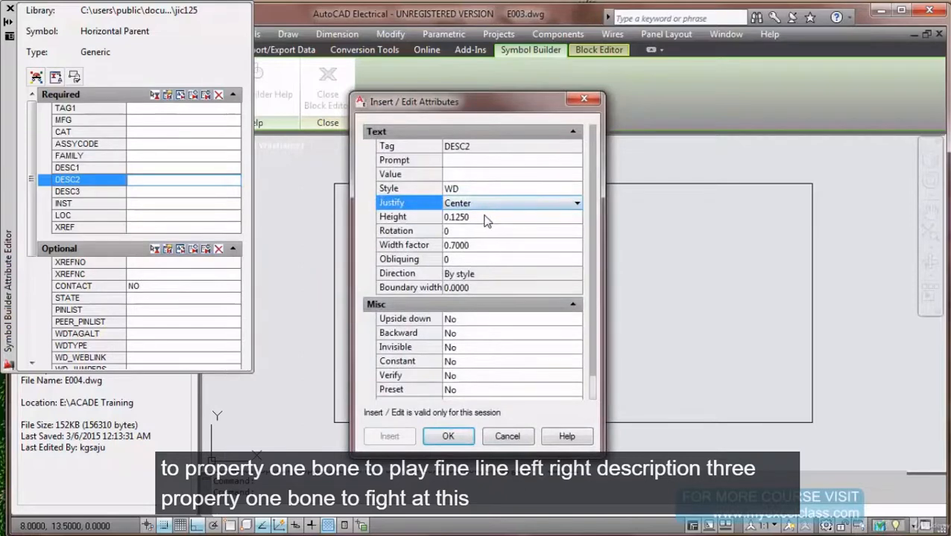
{"action": "left_click", "coordinate": [484, 203]}
{"action": "left_click", "coordinate": [477, 215]}
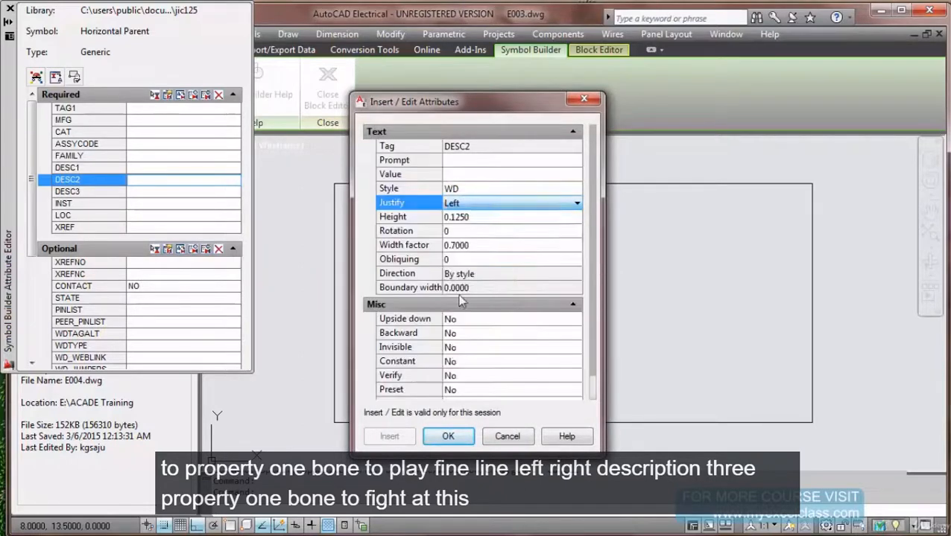
{"action": "left_click", "coordinate": [448, 438]}
Set DESC3 to Left justification with a 1.0 width factor.
{"action": "left_click", "coordinate": [160, 192]}
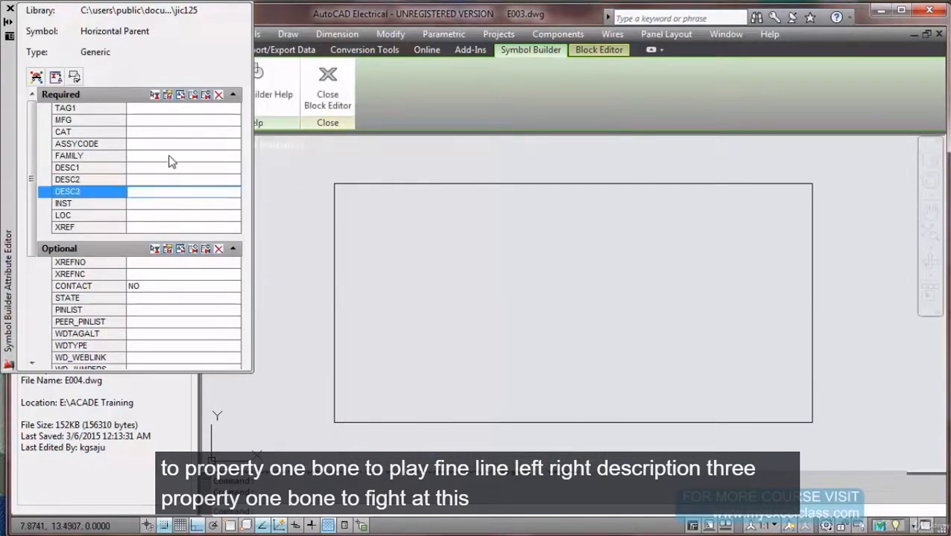
{"action": "left_click", "coordinate": [167, 97]}
{"action": "left_click", "coordinate": [499, 208]}
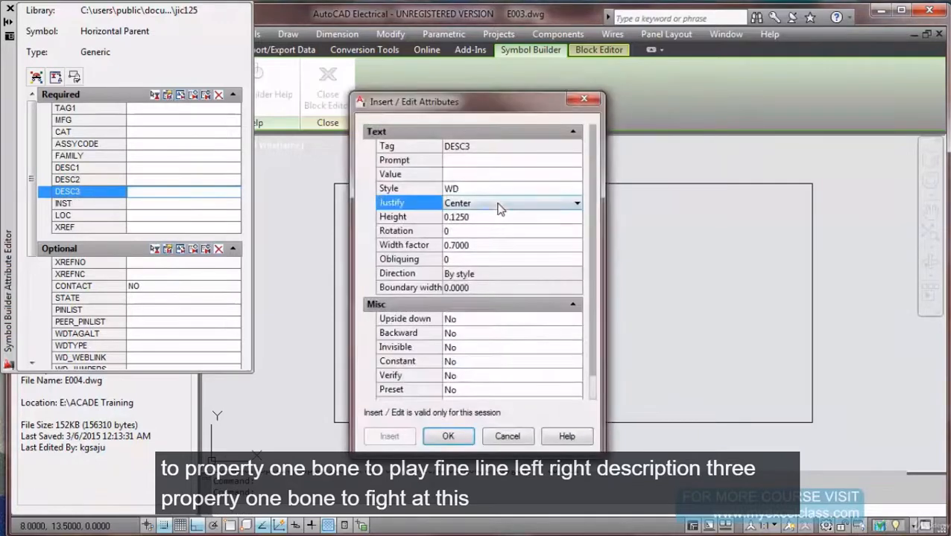
{"action": "left_click", "coordinate": [494, 204]}
{"action": "left_click", "coordinate": [490, 217]}
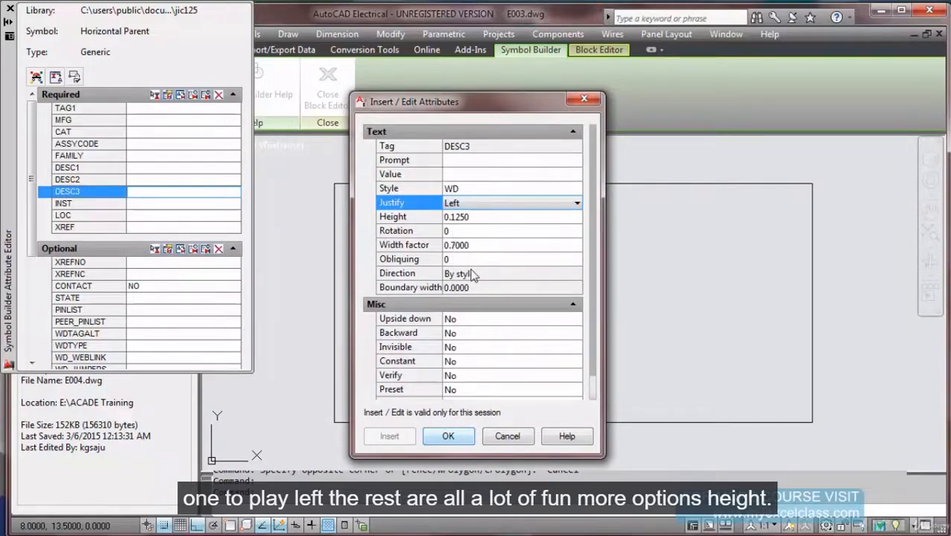
{"action": "left_click", "coordinate": [489, 246]}
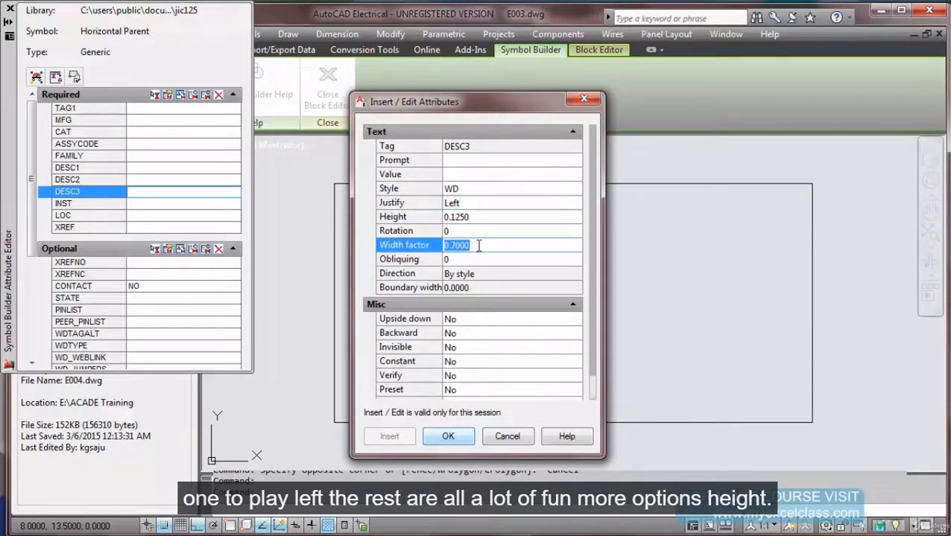
{"action": "type", "text": "1.0"}
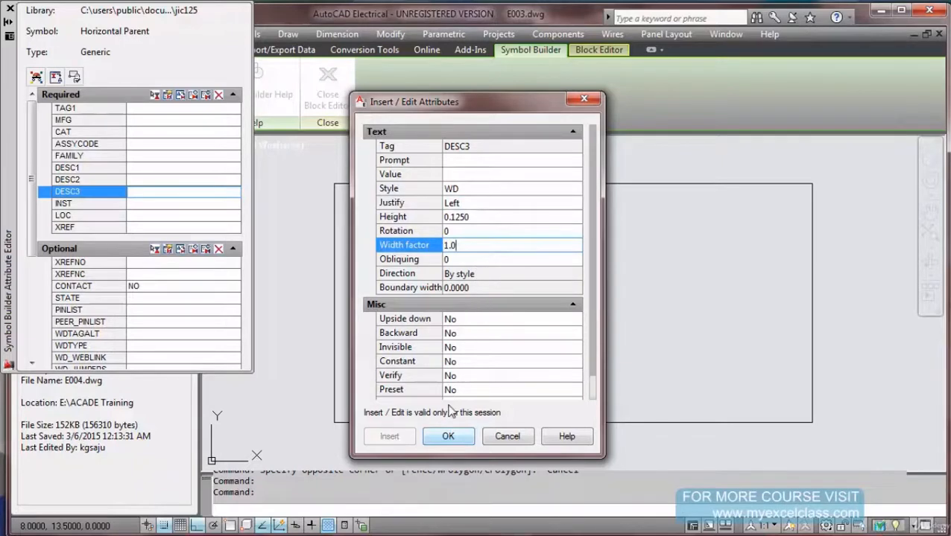
{"action": "left_click", "coordinate": [448, 439]}
{"action": "left_click", "coordinate": [169, 181]}
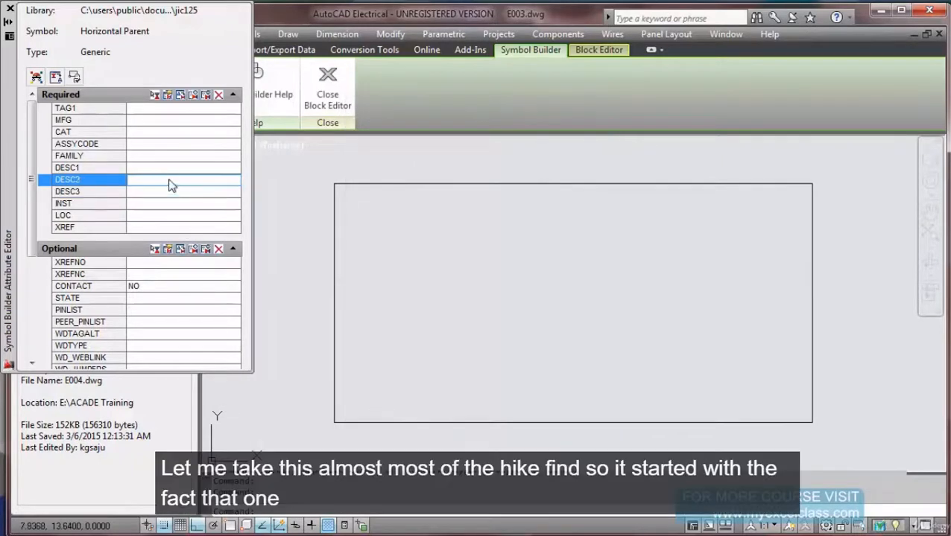
Set the width factor of DESC2 and DESC1 to 1.0.
{"action": "left_click", "coordinate": [168, 97]}
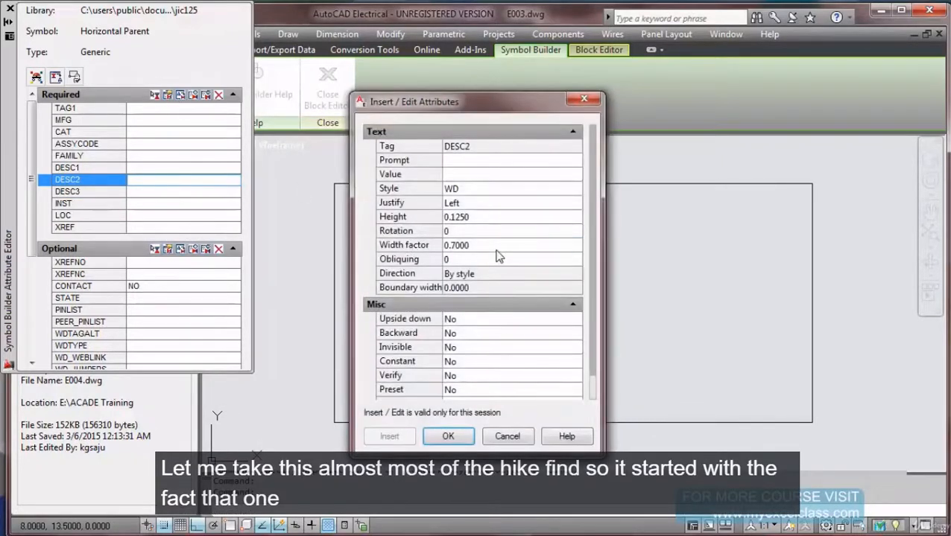
{"action": "left_click", "coordinate": [496, 248]}
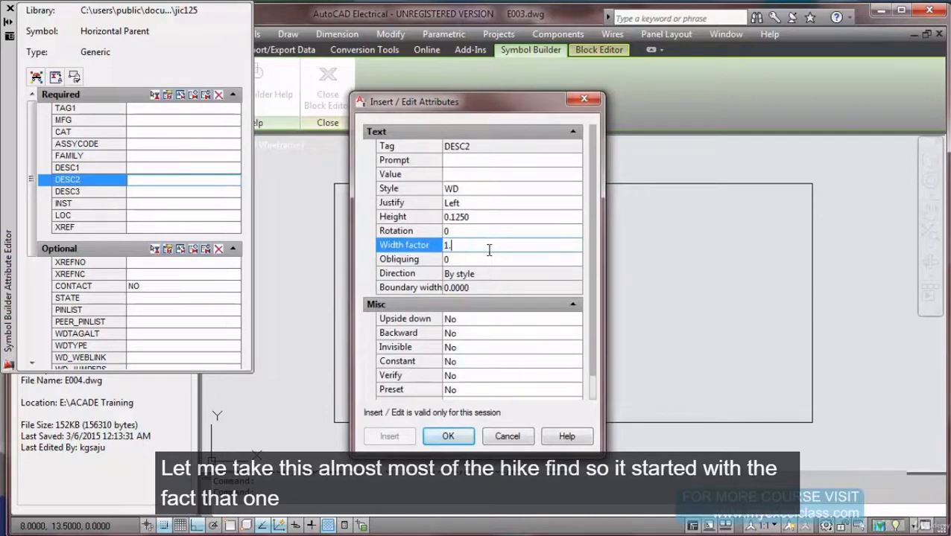
{"action": "left_click", "coordinate": [447, 437]}
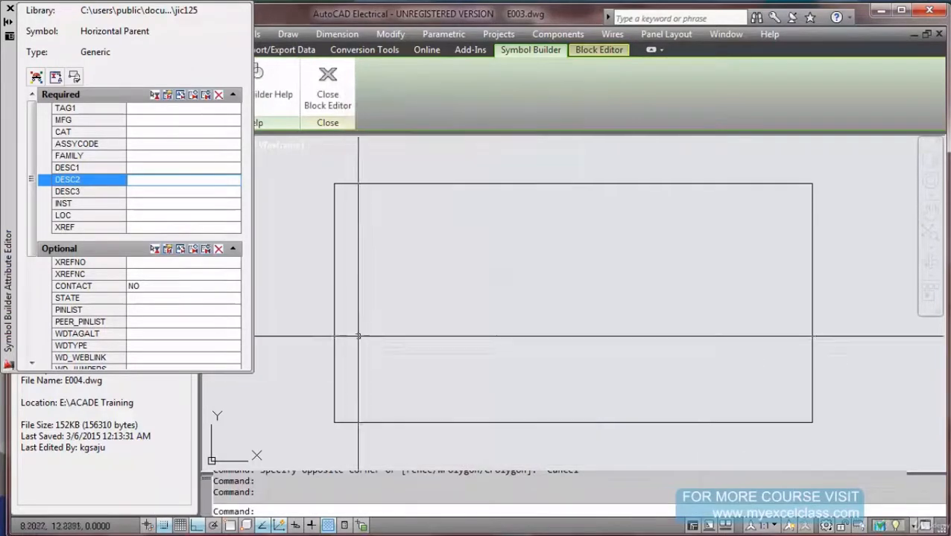
{"action": "left_click", "coordinate": [182, 168]}
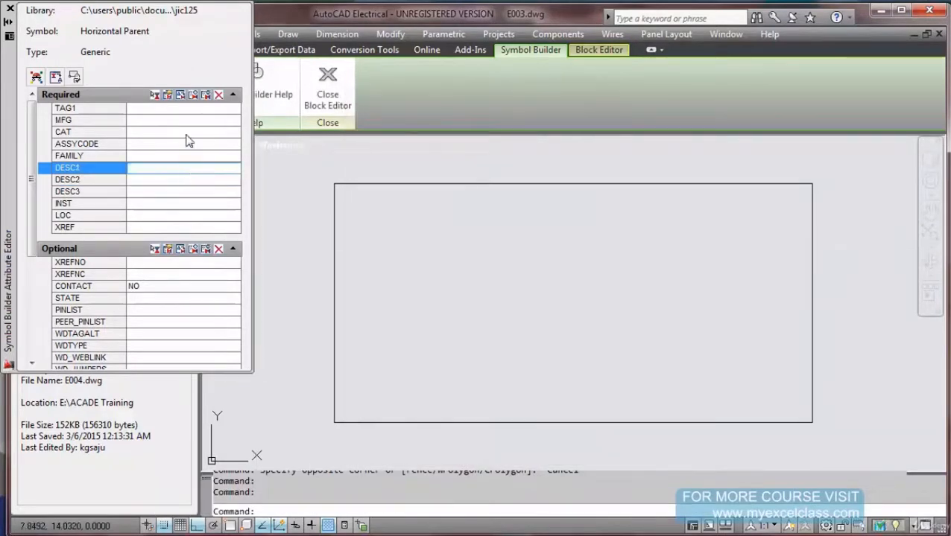
{"action": "left_click", "coordinate": [168, 97]}
{"action": "left_click", "coordinate": [507, 251]}
{"action": "type", "text": "1."}
{"action": "left_click", "coordinate": [448, 436]}
Give the INST attribute a 1.0 width factor and Left justification.
{"action": "left_click", "coordinate": [141, 203]}
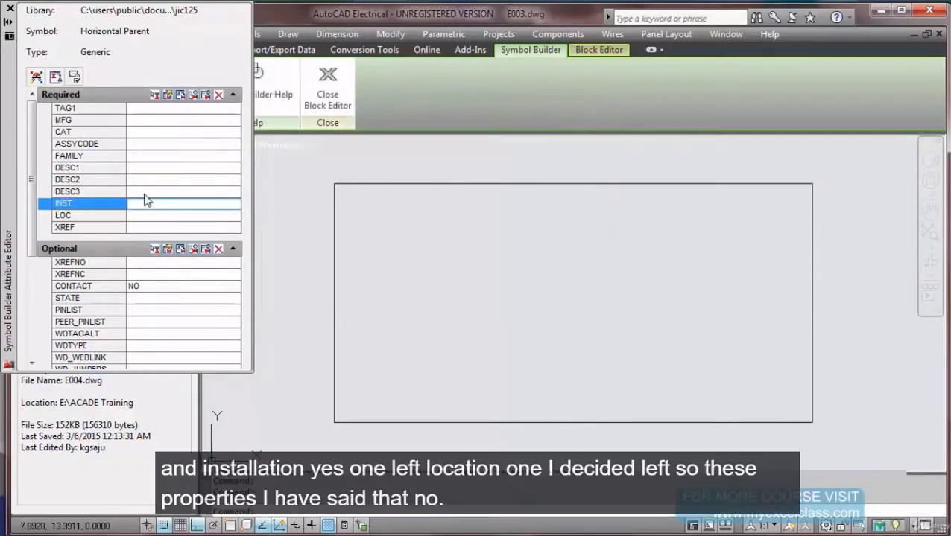
{"action": "left_click", "coordinate": [168, 96]}
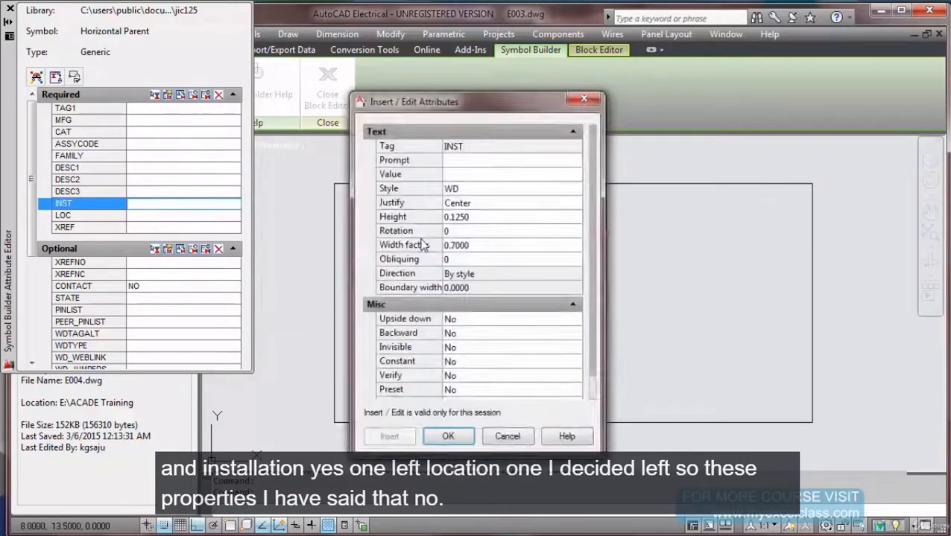
{"action": "left_click", "coordinate": [485, 246]}
{"action": "type", "text": "1"}
{"action": "left_click", "coordinate": [487, 191]}
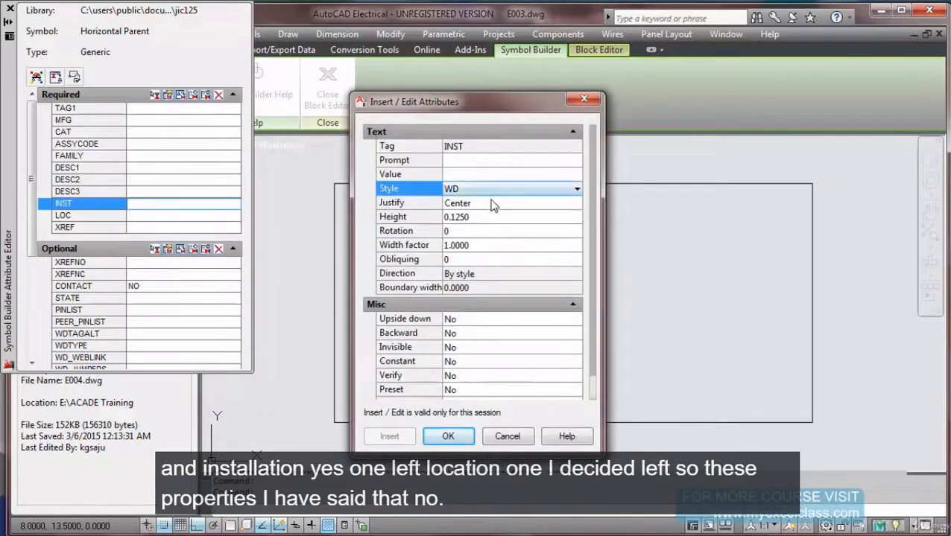
{"action": "left_click", "coordinate": [489, 203]}
{"action": "left_click", "coordinate": [489, 205]}
{"action": "left_click", "coordinate": [490, 216]}
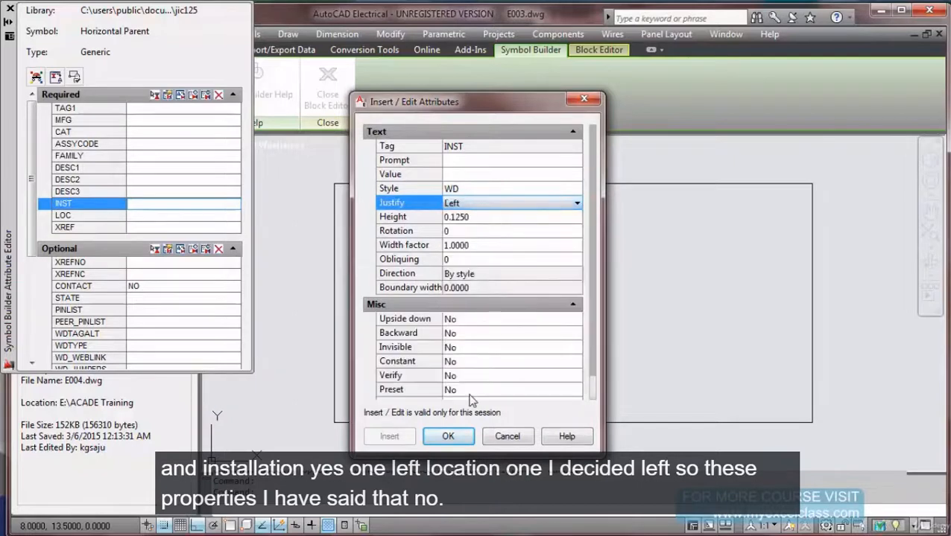
{"action": "left_click", "coordinate": [448, 437]}
Give the LOC attribute a 1.0 width factor and Left justification.
{"action": "left_click", "coordinate": [147, 216]}
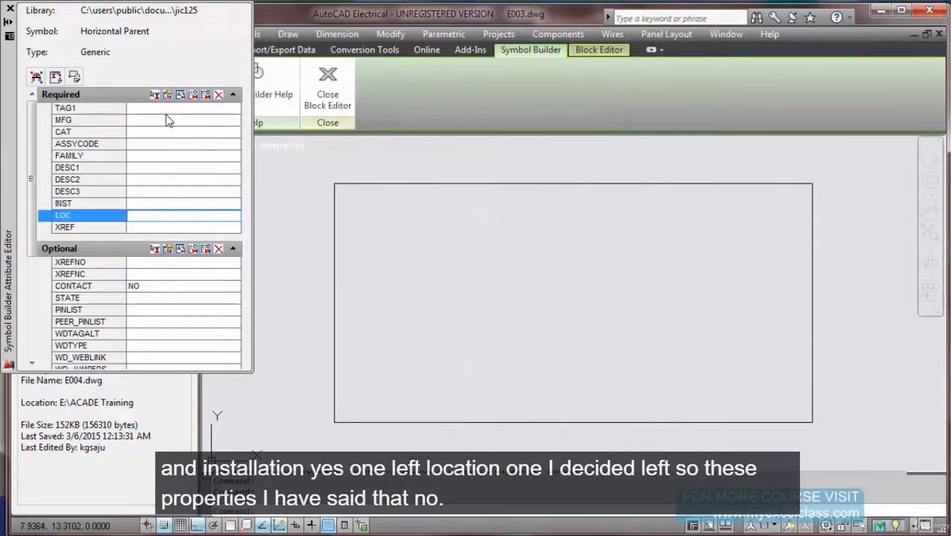
{"action": "left_click", "coordinate": [168, 95]}
{"action": "left_click", "coordinate": [485, 249]}
{"action": "type", "text": "1"}
{"action": "left_click", "coordinate": [503, 204]}
{"action": "left_click", "coordinate": [504, 204]}
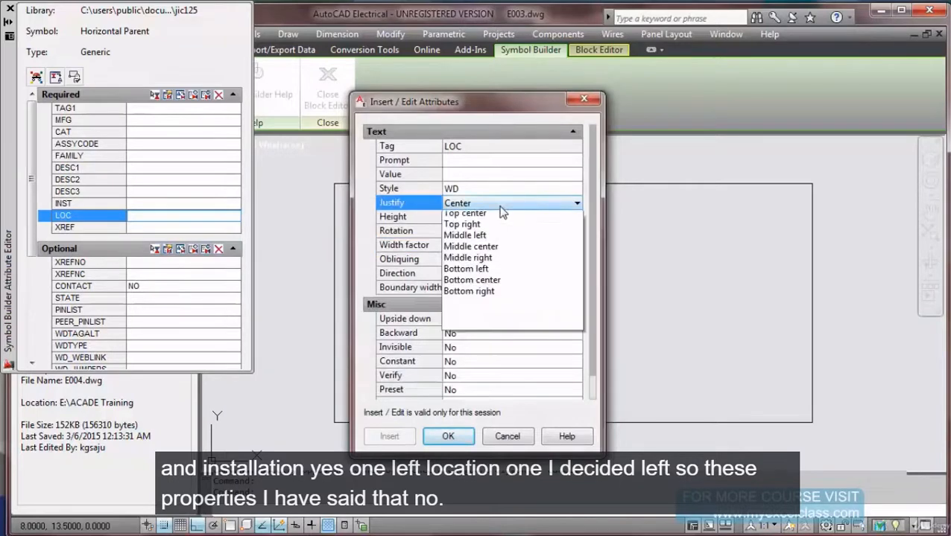
{"action": "left_click", "coordinate": [493, 216]}
{"action": "left_click", "coordinate": [448, 437]}
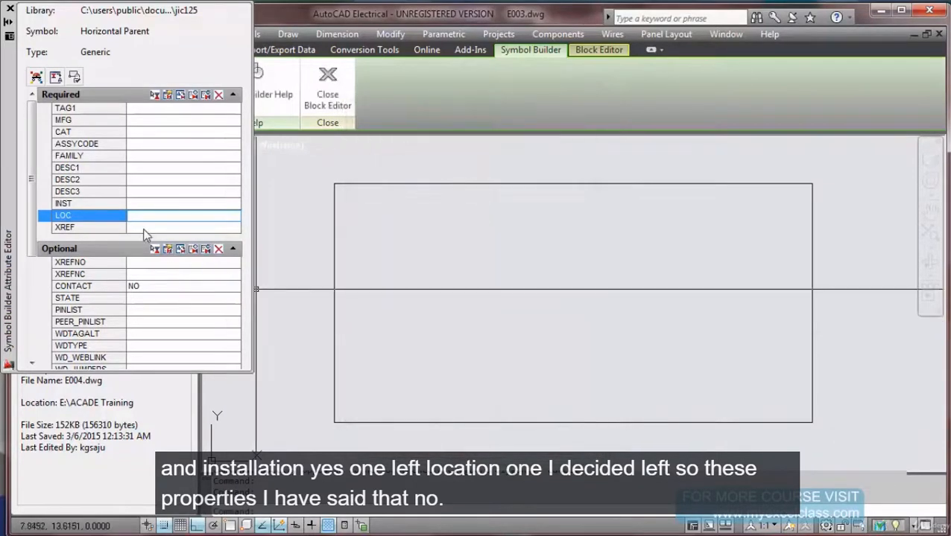
{"action": "left_click", "coordinate": [154, 109]}
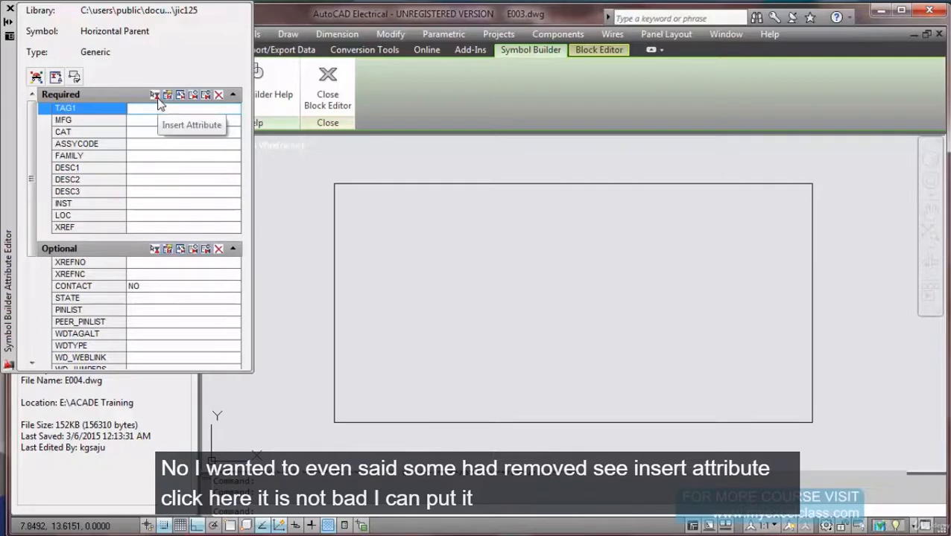
With Snap off, insert TAG1 at the rectangle's top-left corner.
{"action": "left_click", "coordinate": [155, 95]}
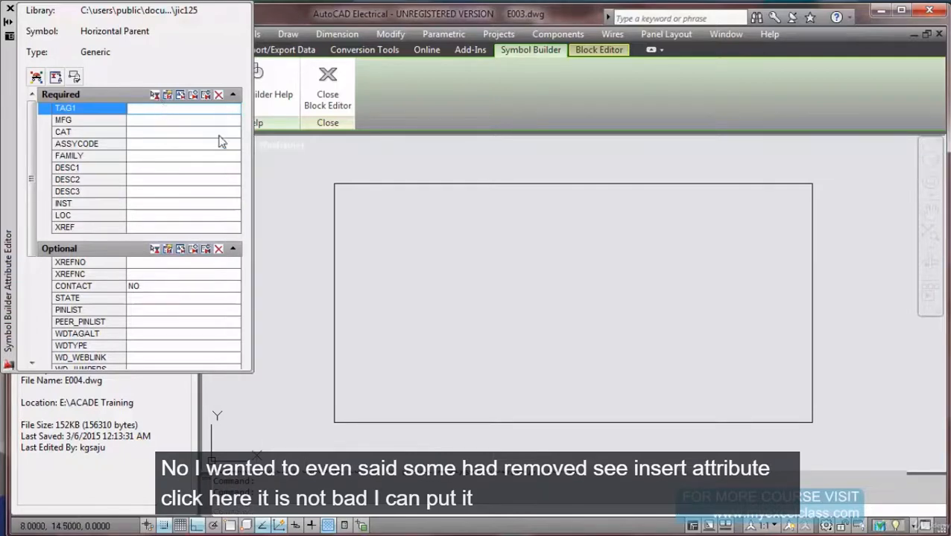
{"action": "scroll", "coordinate": [573, 303], "scroll_direction": "down", "scroll_amount": 5}
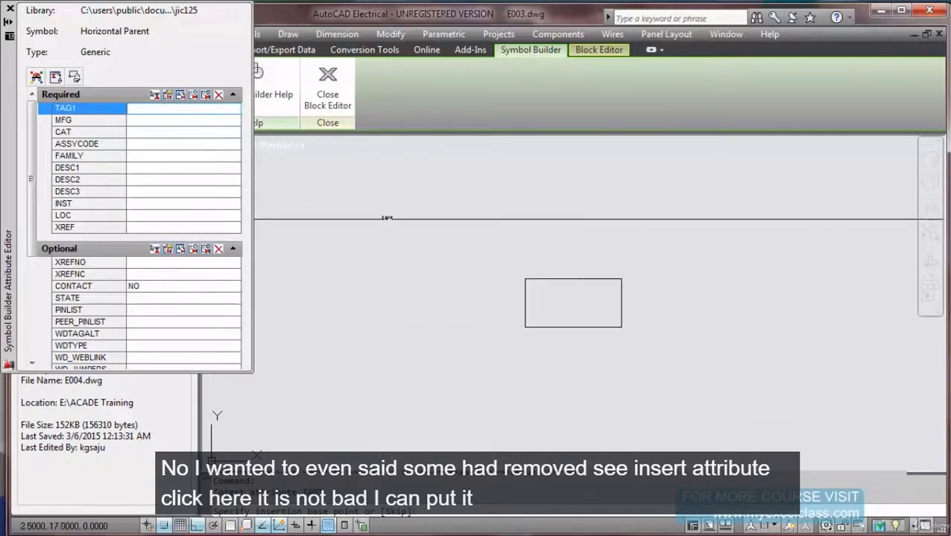
{"action": "scroll", "coordinate": [517, 266], "scroll_direction": "up", "scroll_amount": 4}
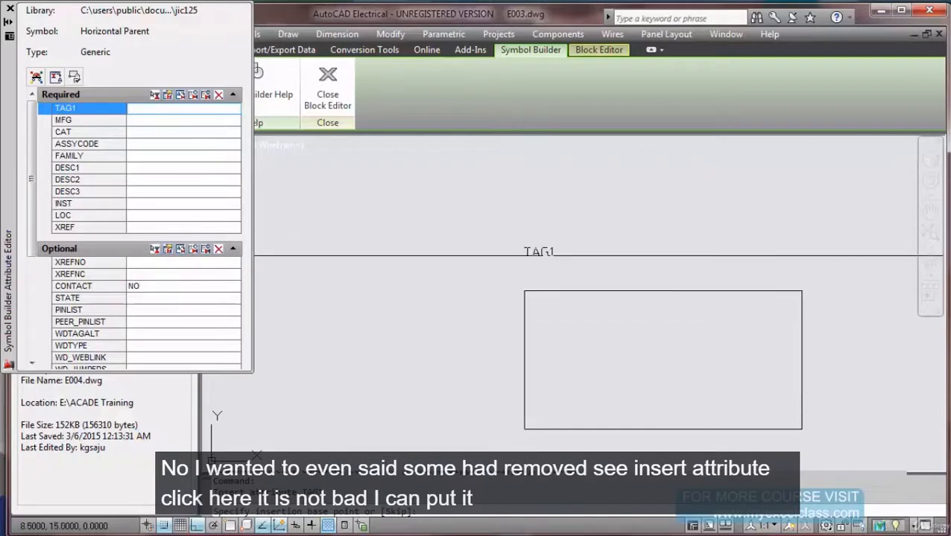
{"action": "left_click", "coordinate": [167, 527]}
{"action": "scroll", "coordinate": [522, 290], "scroll_direction": "up", "scroll_amount": 4}
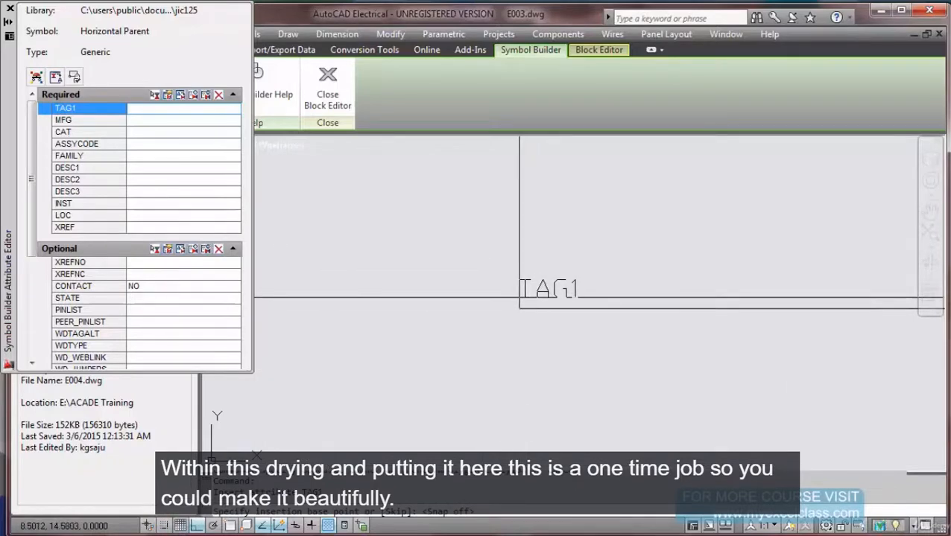
{"action": "left_click", "coordinate": [519, 298]}
{"action": "scroll", "coordinate": [506, 256], "scroll_direction": "down", "scroll_amount": 3}
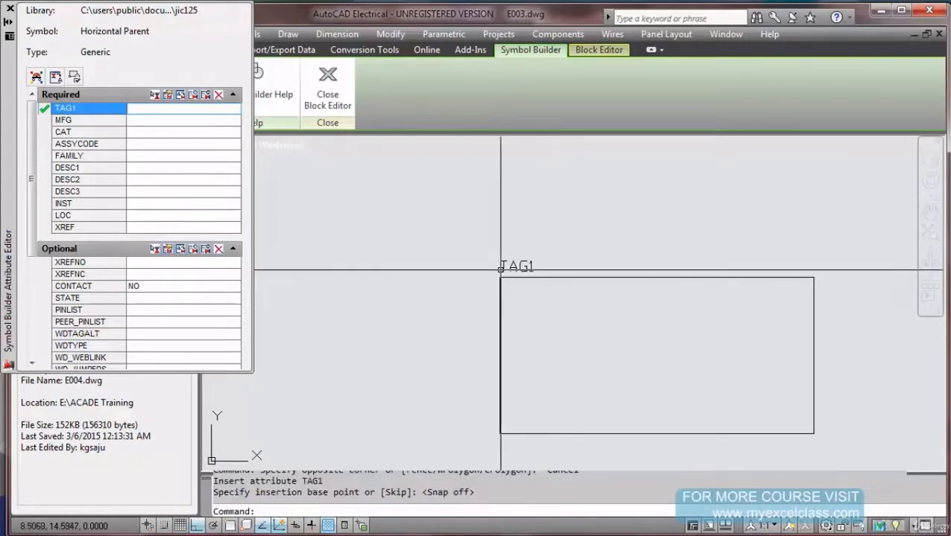
{"action": "type", "text": "l"}
{"action": "key", "text": "Return"}
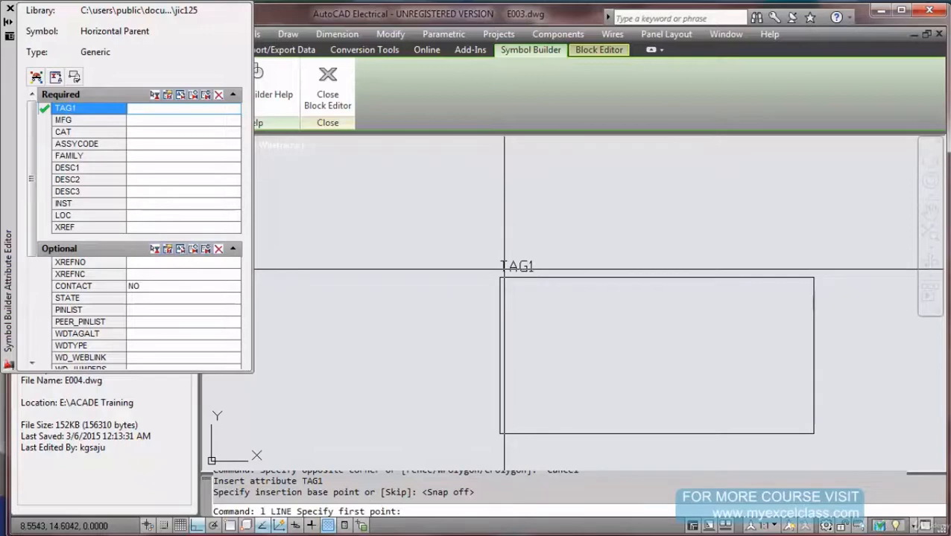
Draw a short horizontal line left from TAG1 and copy it 0.23 upward.
{"action": "left_click", "coordinate": [504, 270]}
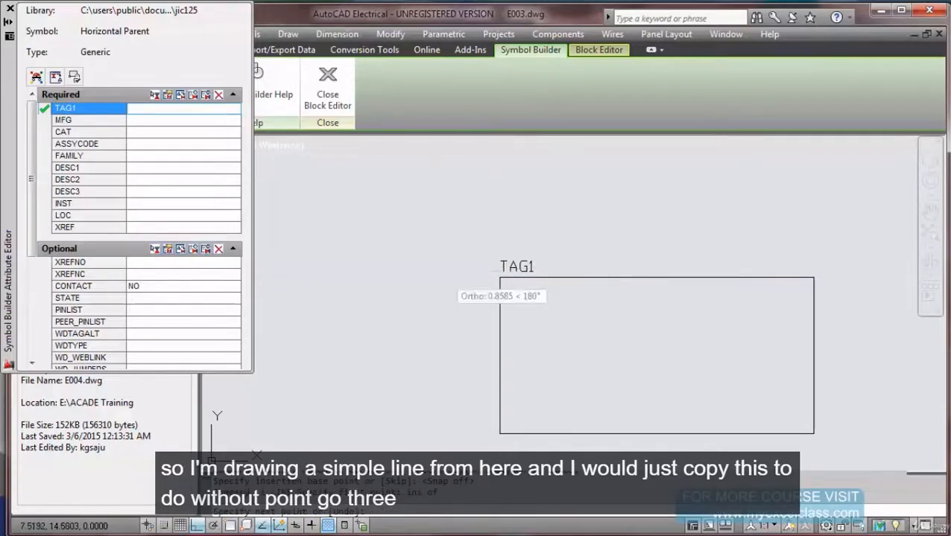
{"action": "key", "text": "Escape"}
{"action": "key", "text": "Escape"}
{"action": "type", "text": "co"}
{"action": "key", "text": "Return"}
{"action": "left_click", "coordinate": [445, 243]}
{"action": "left_click", "coordinate": [406, 303]}
{"action": "key", "text": "Return"}
{"action": "left_click", "coordinate": [395, 360]}
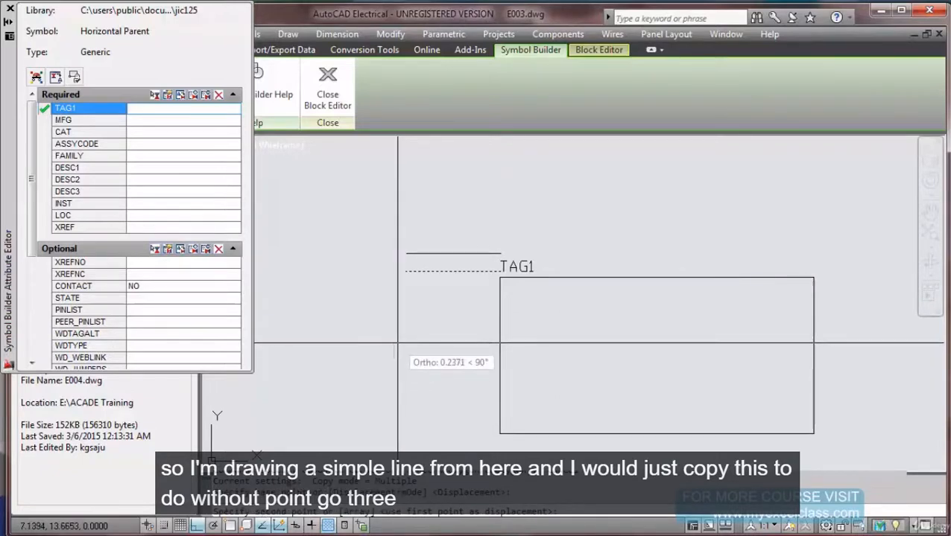
{"action": "type", "text": "33"}
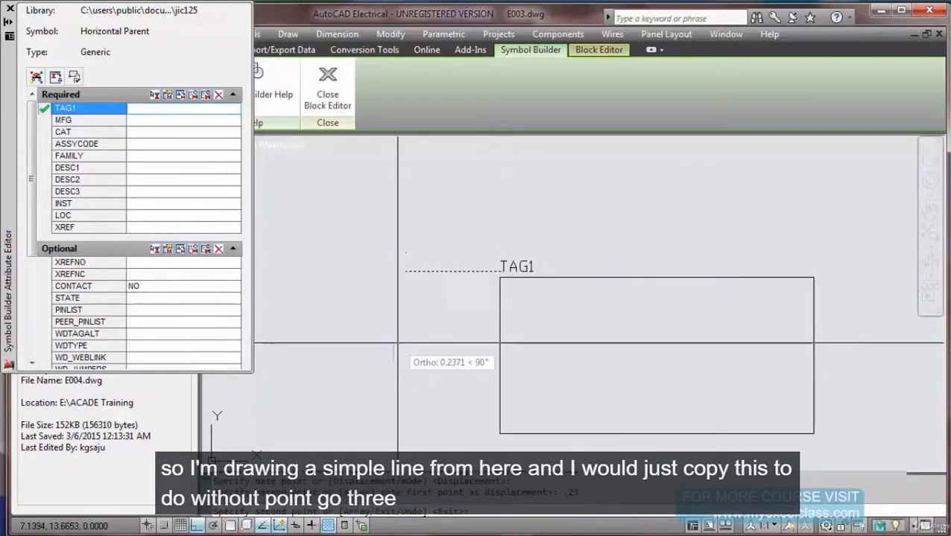
{"action": "key", "text": "Return"}
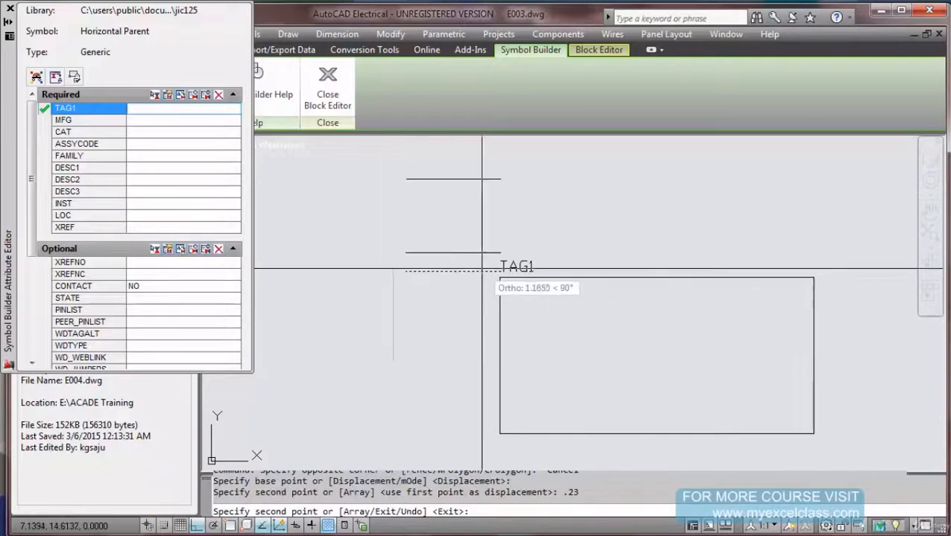
{"action": "key", "text": "Escape"}
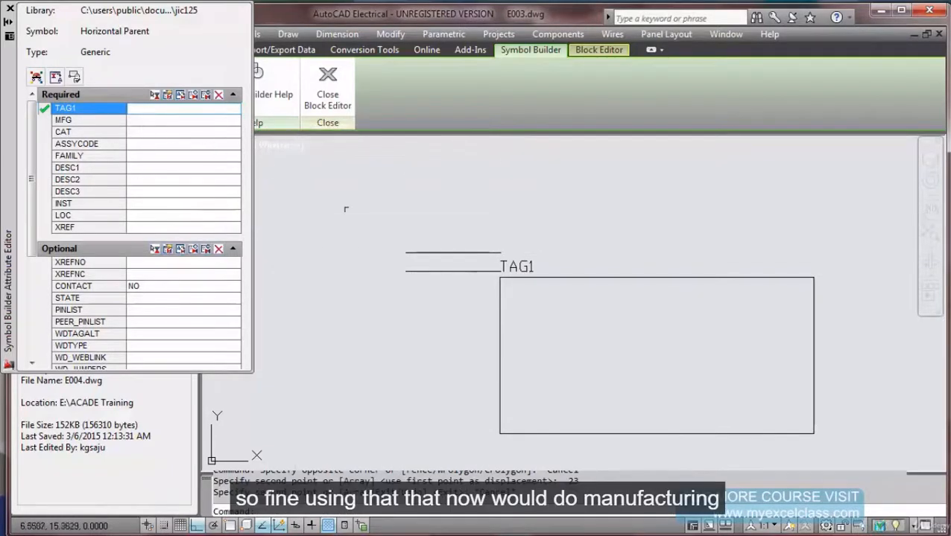
Begin inserting the MFG attribute using the END endpoint snap.
{"action": "left_click", "coordinate": [137, 122]}
{"action": "left_click", "coordinate": [155, 96]}
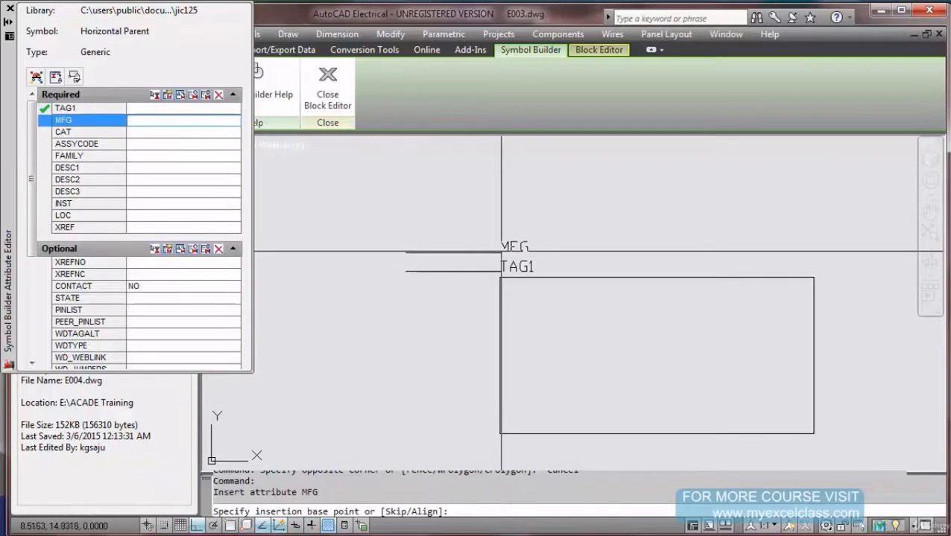
{"action": "type", "text": "end of"}
{"action": "key", "text": "Return"}
Place MFG at the upper line's endpoint and select that line for copying.
{"action": "left_click", "coordinate": [499, 251]}
{"action": "key", "text": "Escape"}
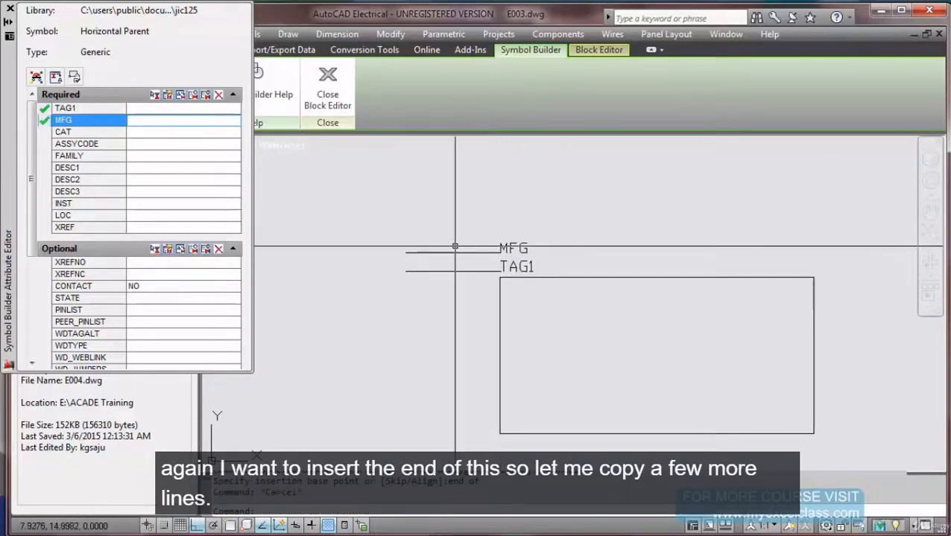
{"action": "type", "text": "co"}
{"action": "key", "text": "Return"}
{"action": "left_click", "coordinate": [455, 246]}
{"action": "left_click", "coordinate": [444, 256]}
{"action": "key", "text": "Return"}
Make three endpoint-snapped copies of the line, stacked upward.
{"action": "type", "text": "m"}
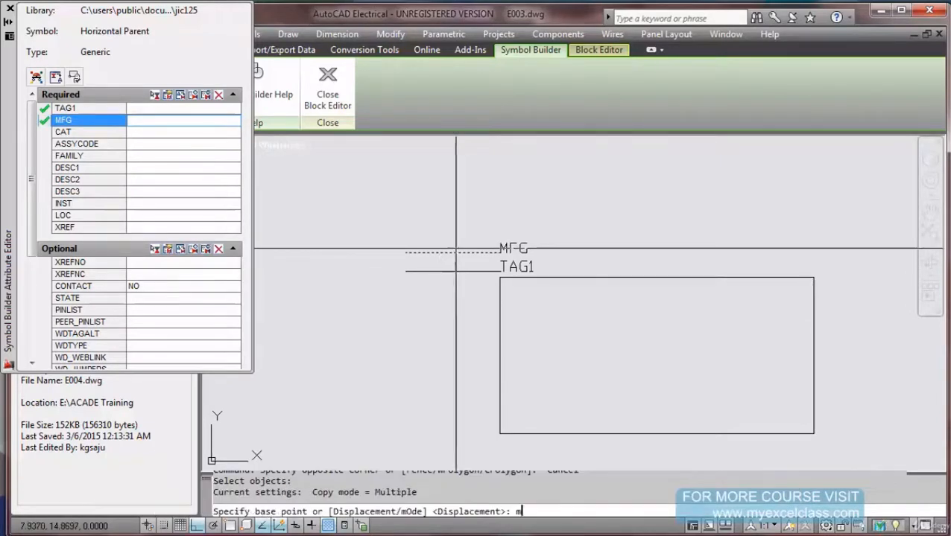
{"action": "key", "text": "Return"}
{"action": "type", "text": "end of"}
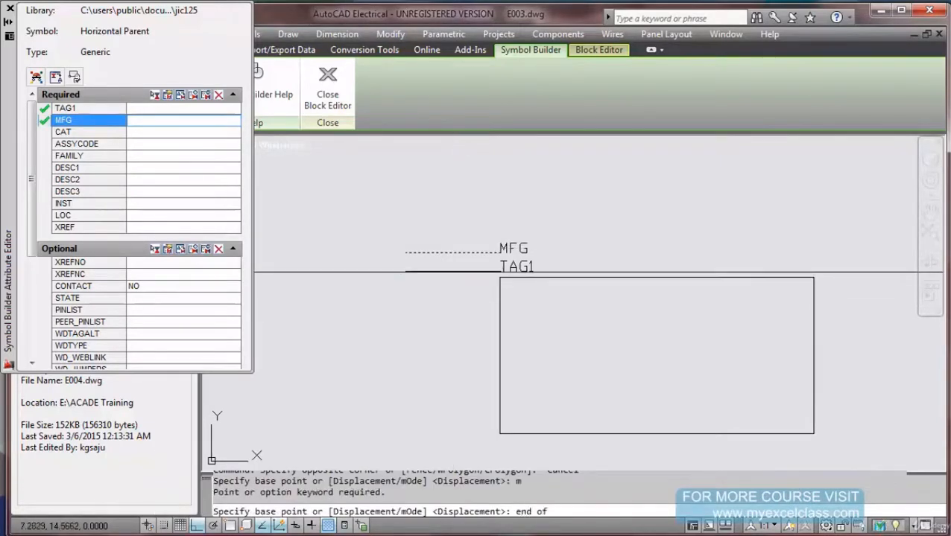
{"action": "left_click", "coordinate": [405, 271]}
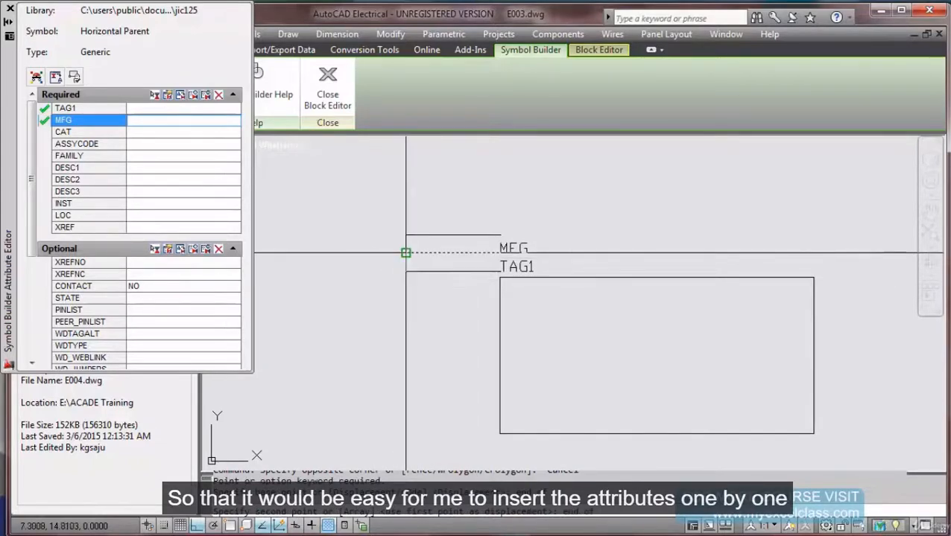
{"action": "left_click", "coordinate": [405, 253]}
{"action": "type", "text": "end"}
{"action": "key", "text": "Return"}
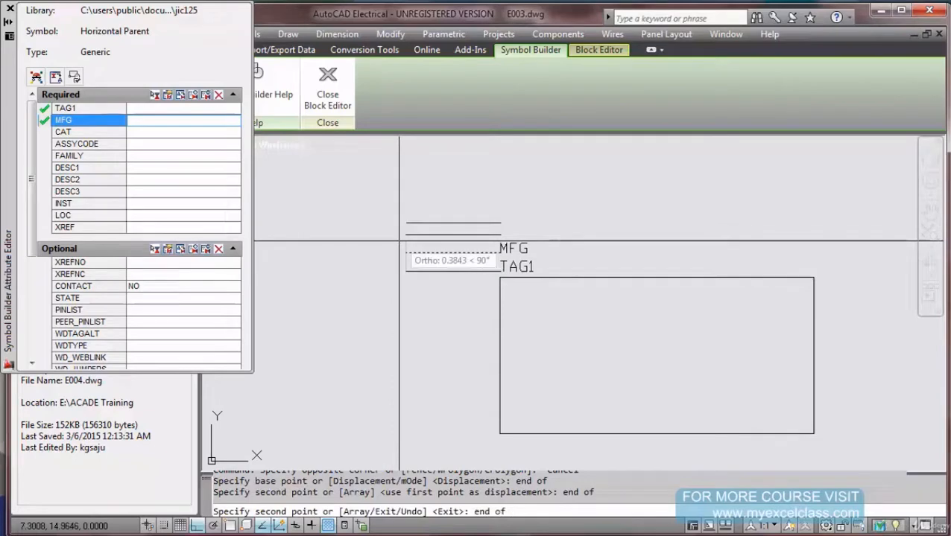
{"action": "left_click", "coordinate": [404, 239]}
{"action": "type", "text": "end"}
{"action": "key", "text": "Return"}
{"action": "left_click", "coordinate": [404, 215]}
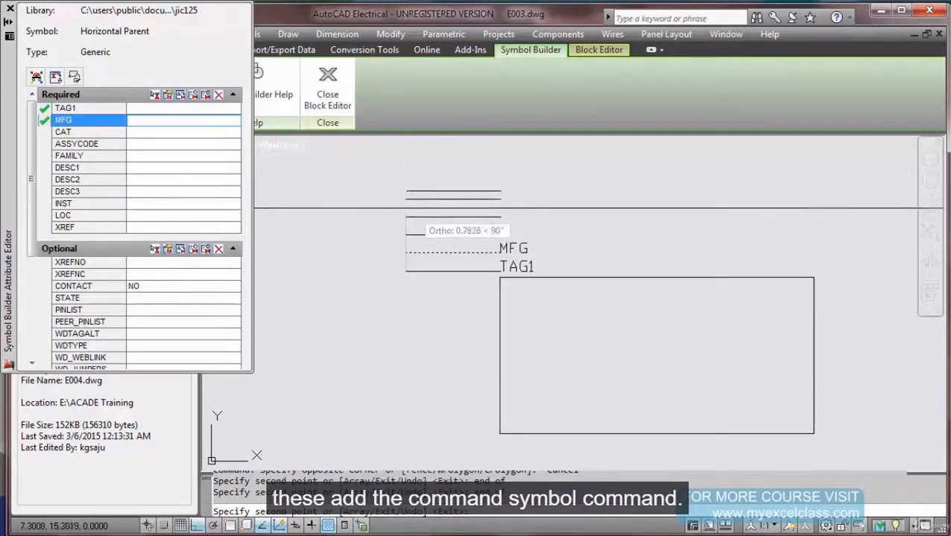
{"action": "key", "text": "Escape"}
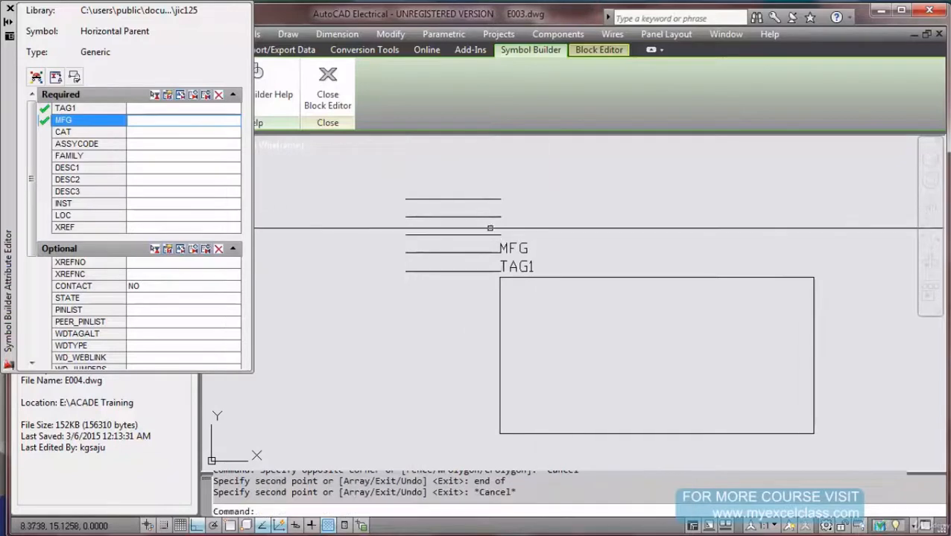
Place CAT on the guide line above MFG, skipping ASSYCODE and FAMILY.
{"action": "left_click", "coordinate": [147, 133]}
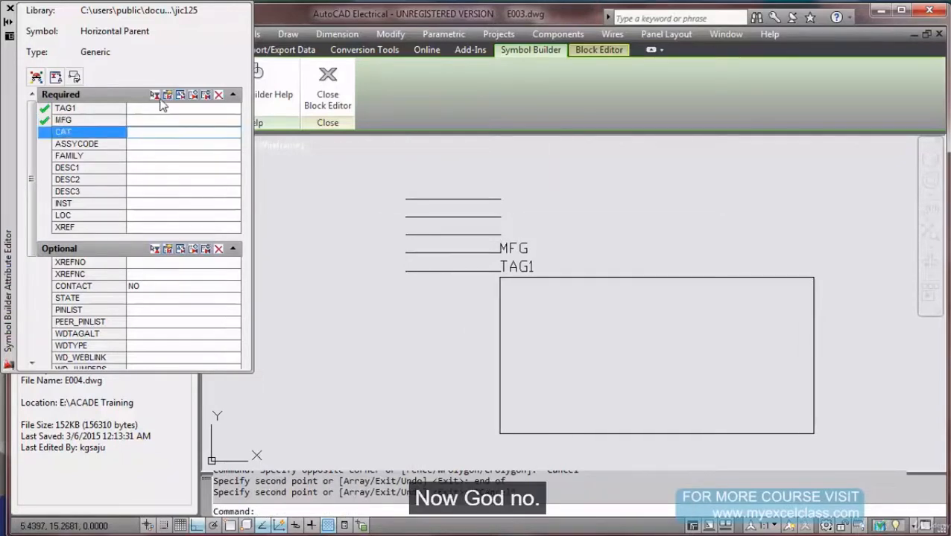
{"action": "left_click", "coordinate": [158, 96]}
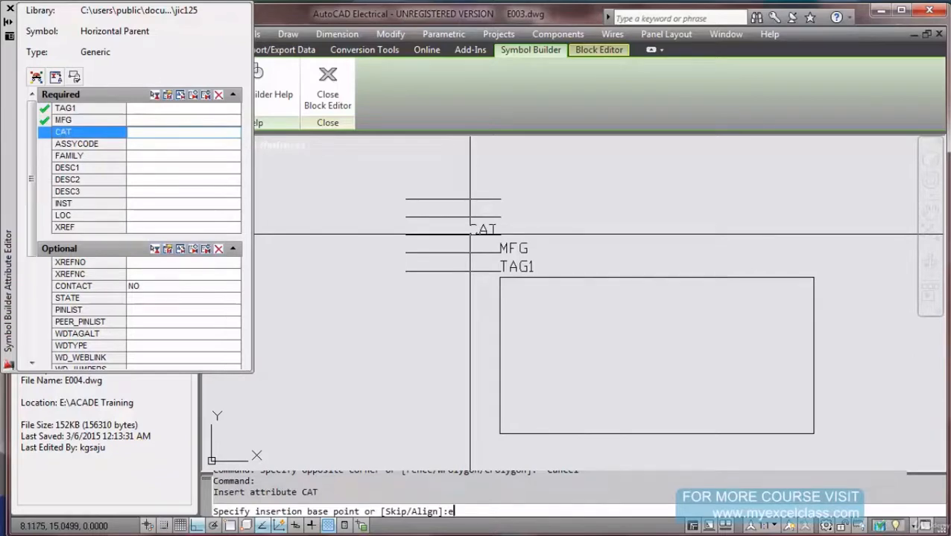
{"action": "left_click", "coordinate": [499, 236]}
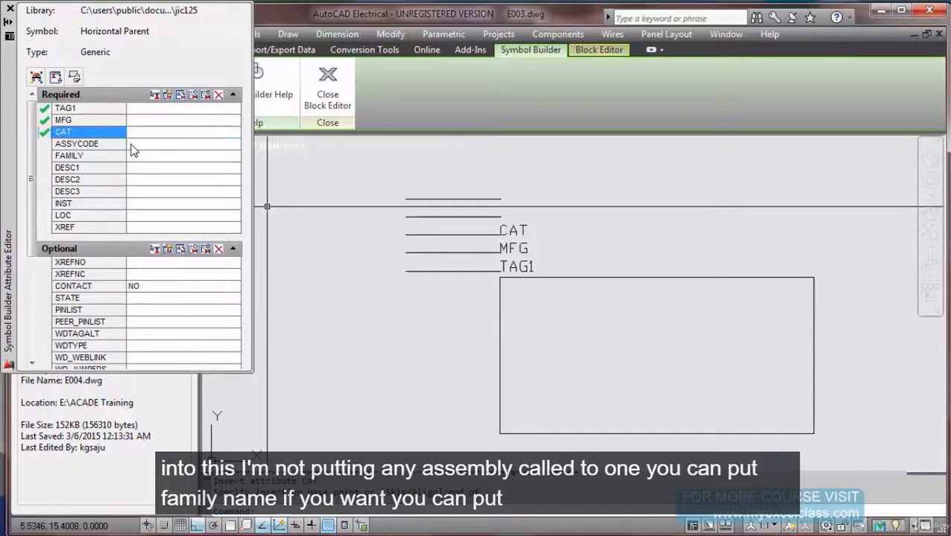
{"action": "left_click", "coordinate": [131, 146]}
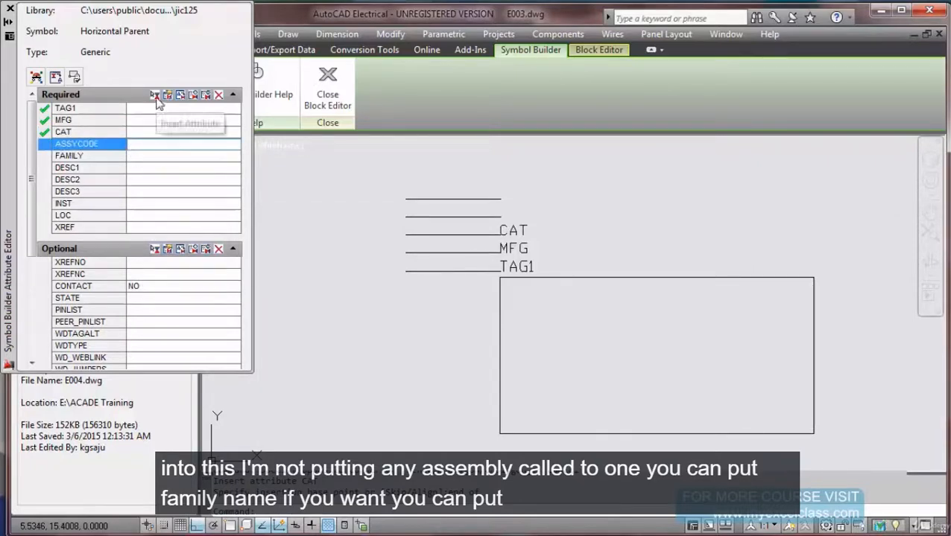
{"action": "left_click", "coordinate": [135, 158]}
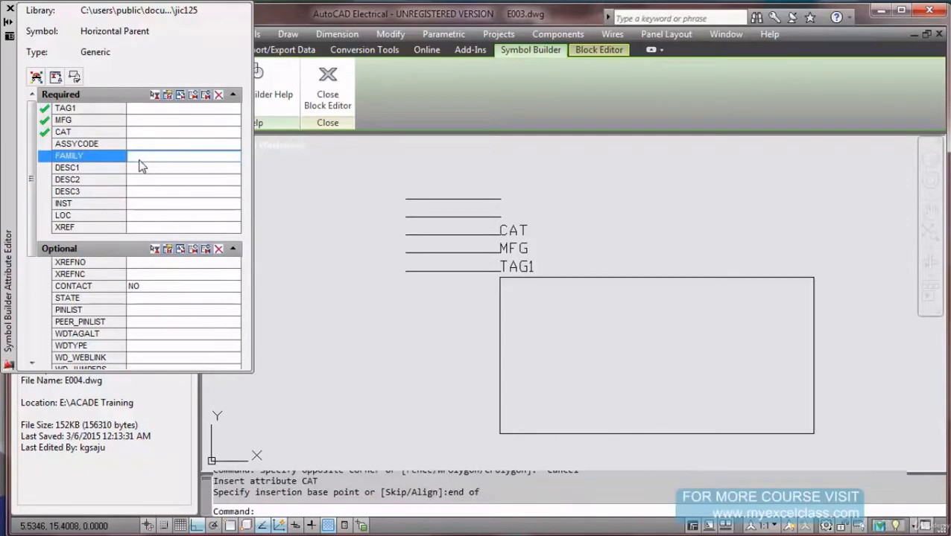
{"action": "left_click", "coordinate": [139, 174]}
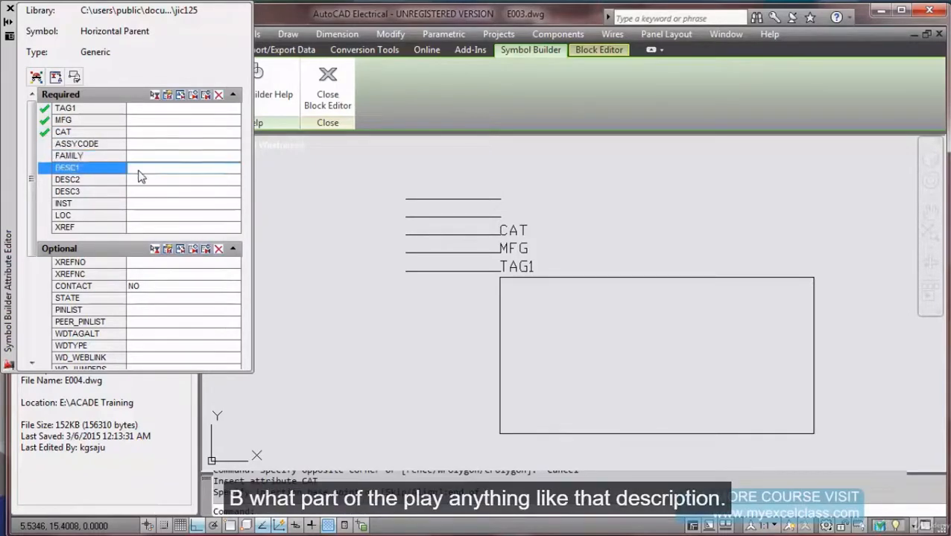
Place DESC1 and DESC2 stacked above the rectangle's right side.
{"action": "left_click", "coordinate": [155, 96]}
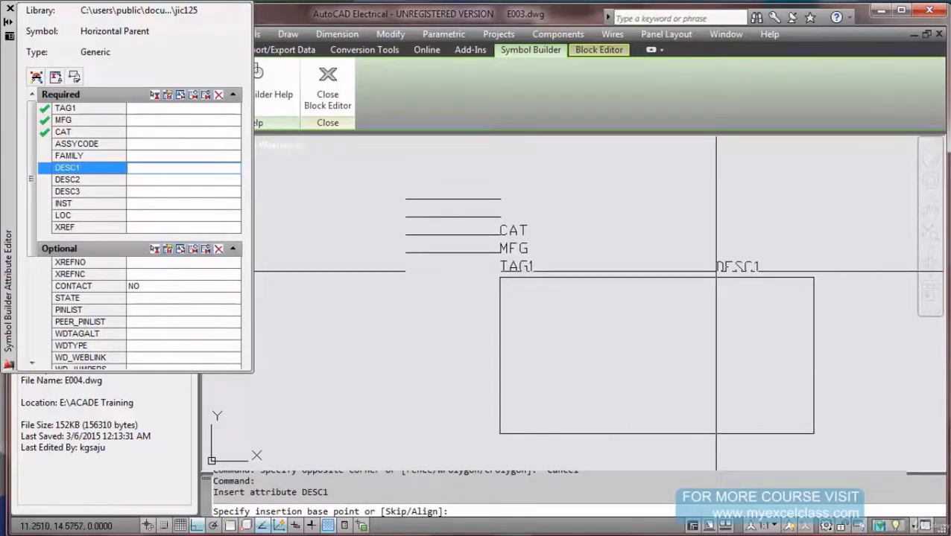
{"action": "left_click", "coordinate": [716, 272]}
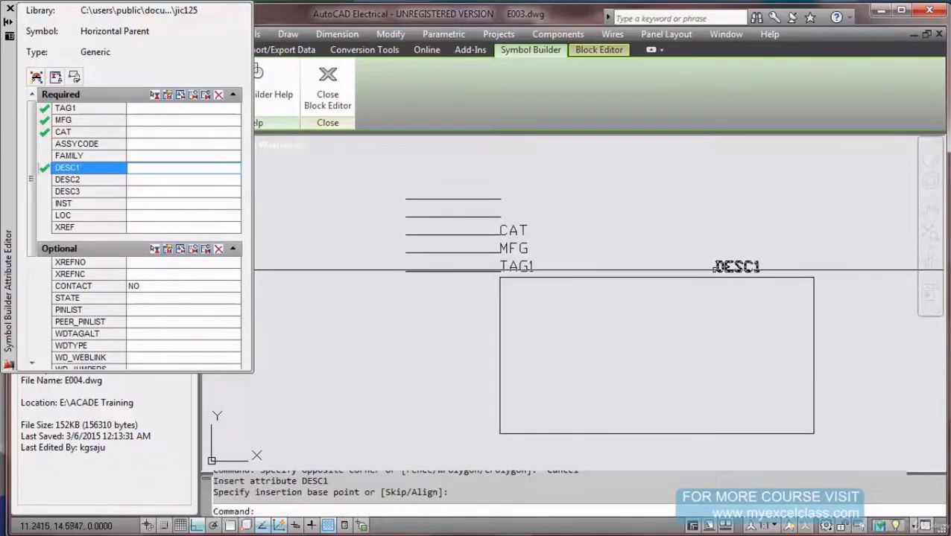
{"action": "left_click", "coordinate": [159, 180]}
{"action": "left_click", "coordinate": [156, 96]}
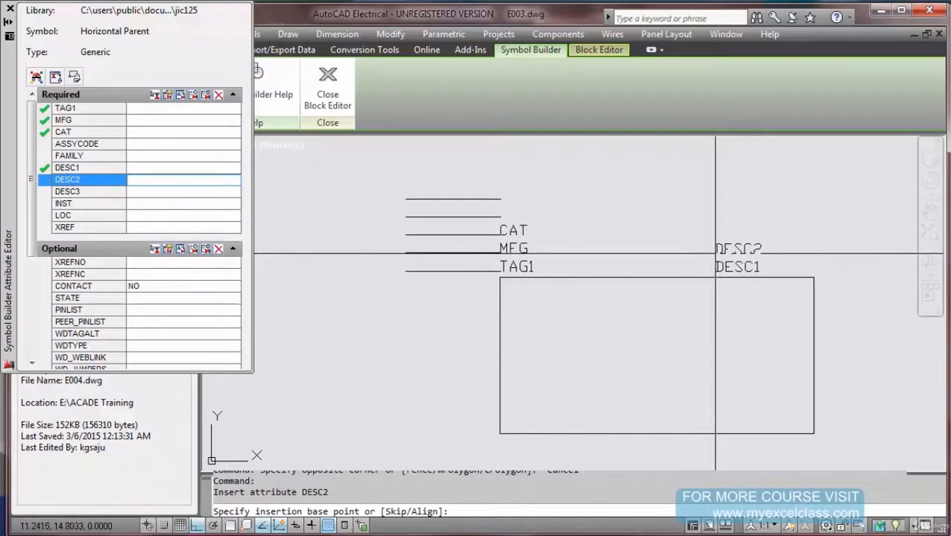
{"action": "left_click", "coordinate": [715, 254]}
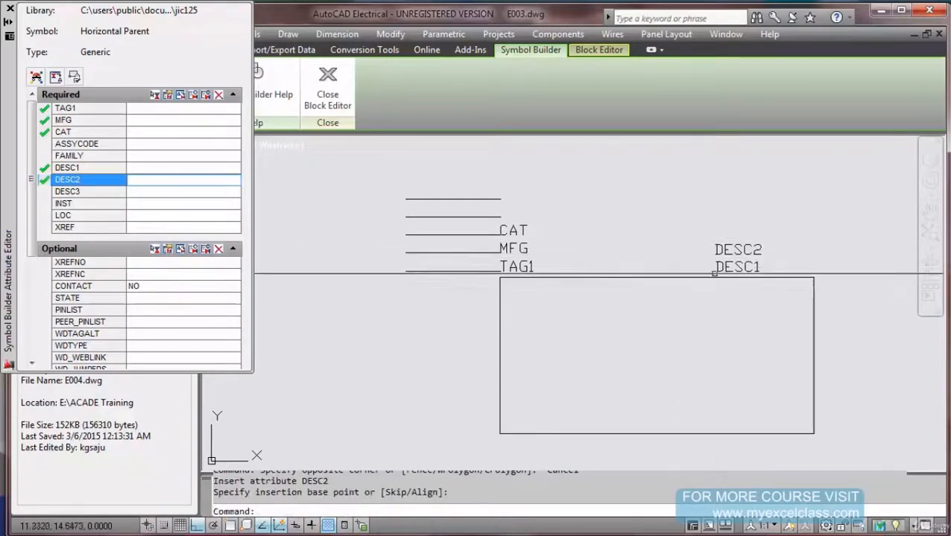
Place DESC3 just above DESC2 and bring the whole symbol back into view.
{"action": "scroll", "coordinate": [741, 258], "scroll_direction": "up", "scroll_amount": 2}
{"action": "left_click", "coordinate": [158, 192]}
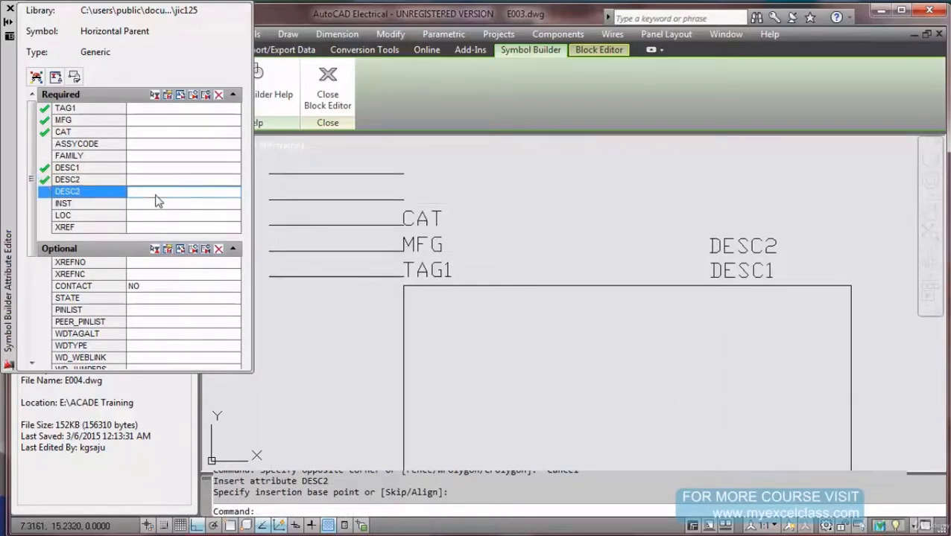
{"action": "left_click", "coordinate": [157, 96]}
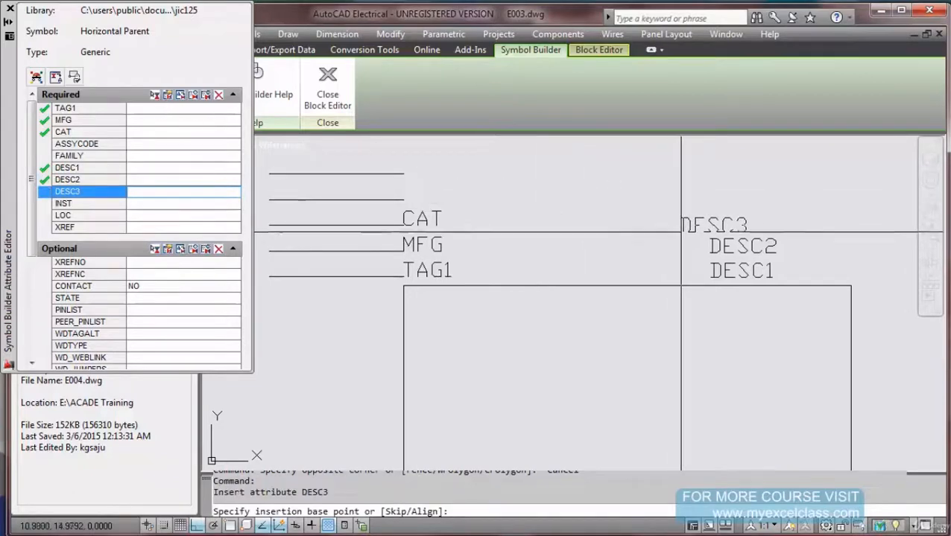
{"action": "scroll", "coordinate": [710, 233], "scroll_direction": "up", "scroll_amount": 2}
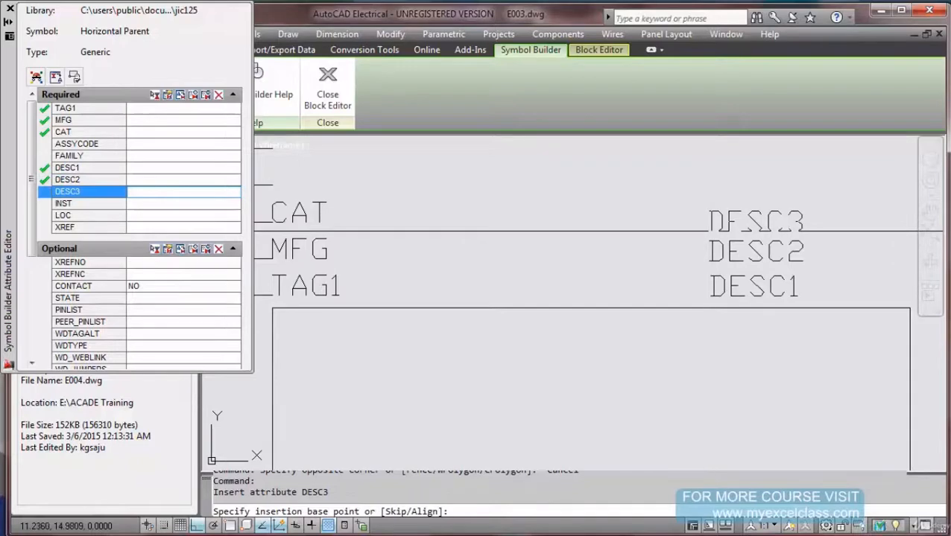
{"action": "left_click", "coordinate": [708, 231]}
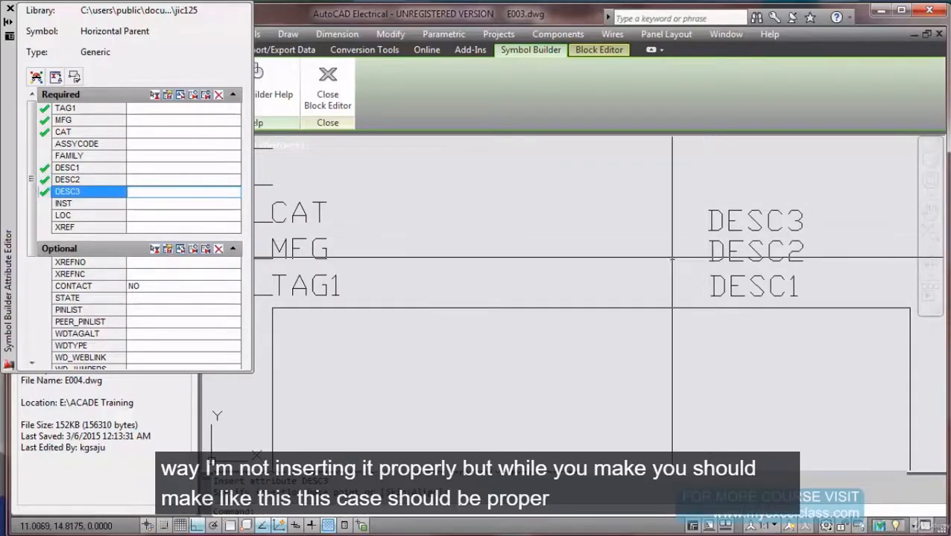
{"action": "scroll", "coordinate": [671, 246], "scroll_direction": "down", "scroll_amount": 2}
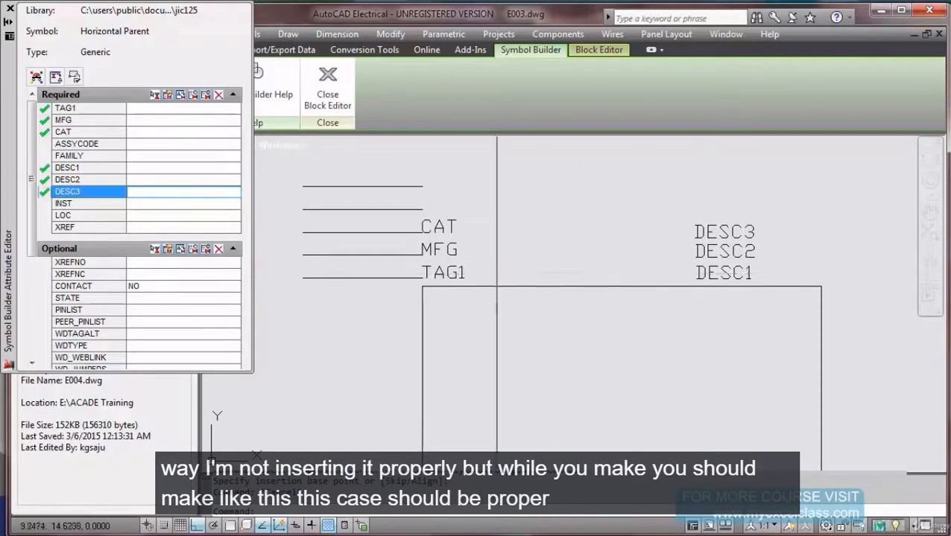
{"action": "scroll", "coordinate": [365, 235], "scroll_direction": "up", "scroll_amount": 2}
{"action": "scroll", "coordinate": [497, 237], "scroll_direction": "down", "scroll_amount": 1}
{"action": "scroll", "coordinate": [496, 237], "scroll_direction": "up", "scroll_amount": 4}
{"action": "scroll", "coordinate": [496, 237], "scroll_direction": "down", "scroll_amount": 4}
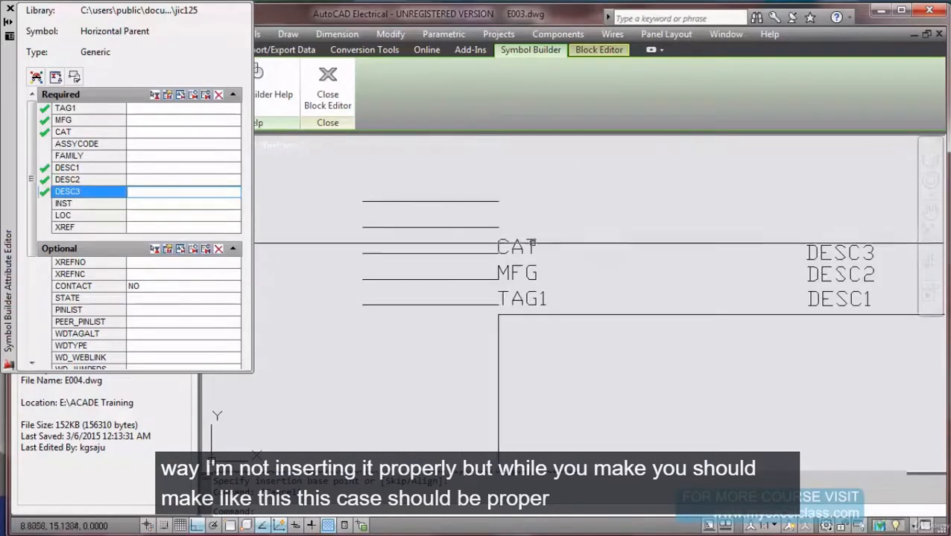
{"action": "scroll", "coordinate": [496, 237], "scroll_direction": "down", "scroll_amount": 2}
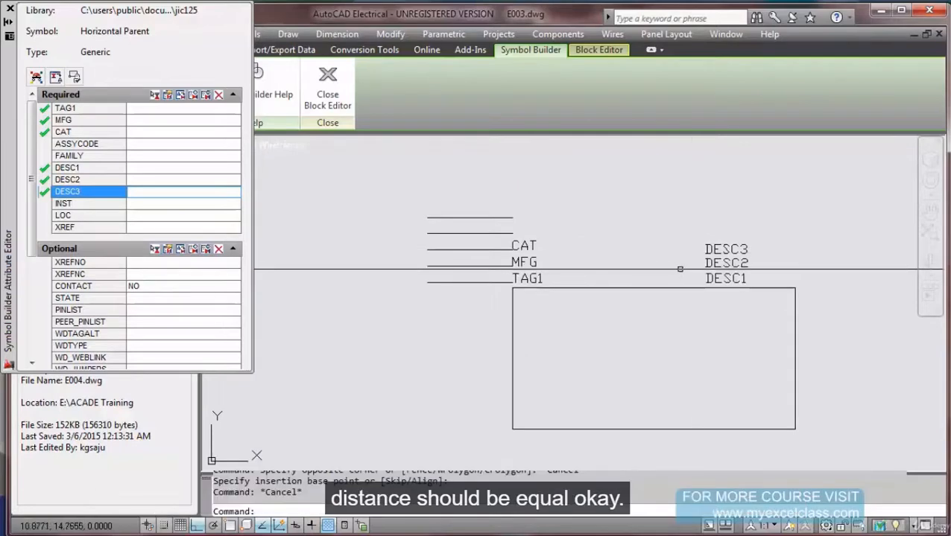
{"action": "middle_click_drag", "start_coordinate": [625, 278], "coordinate": [611, 247]}
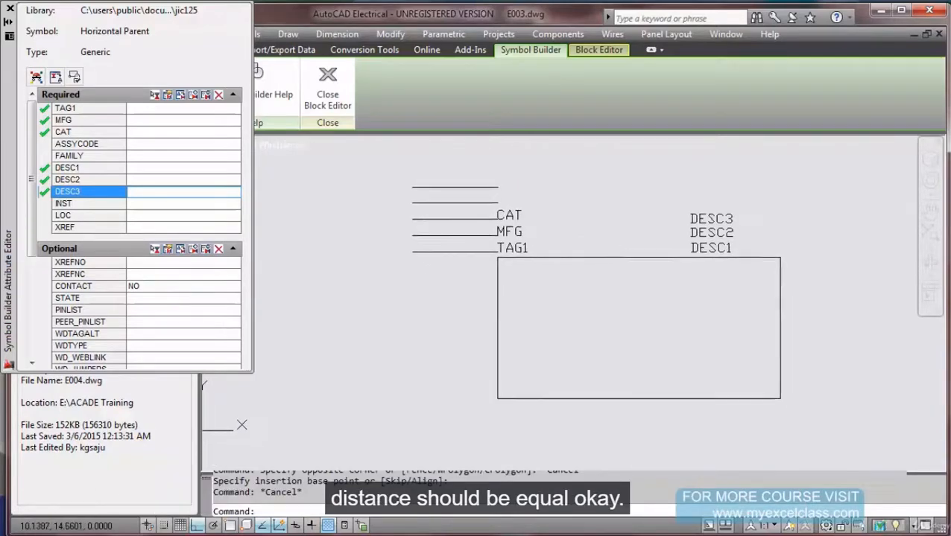
{"action": "left_click", "coordinate": [185, 203]}
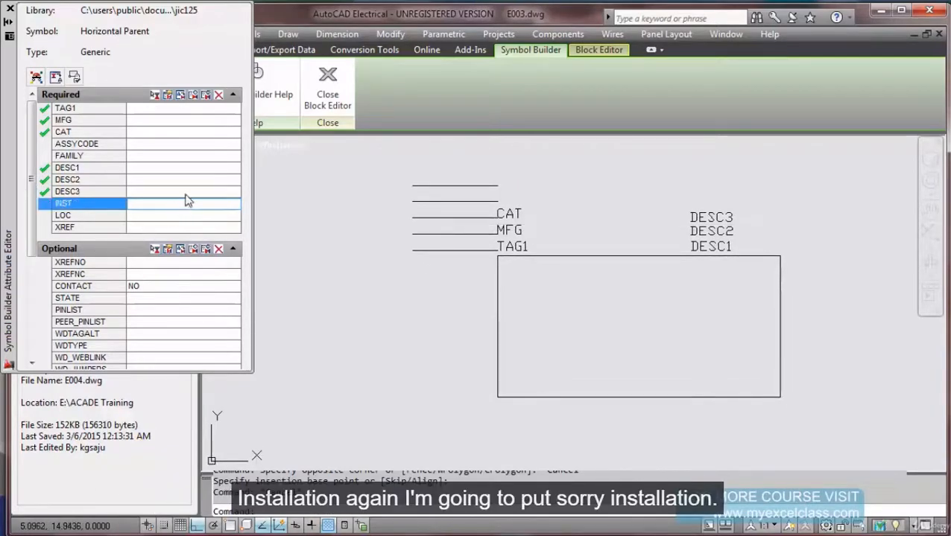
Insert the INST attribute with default settings below the rectangle's lower-left corner.
{"action": "left_click", "coordinate": [171, 97]}
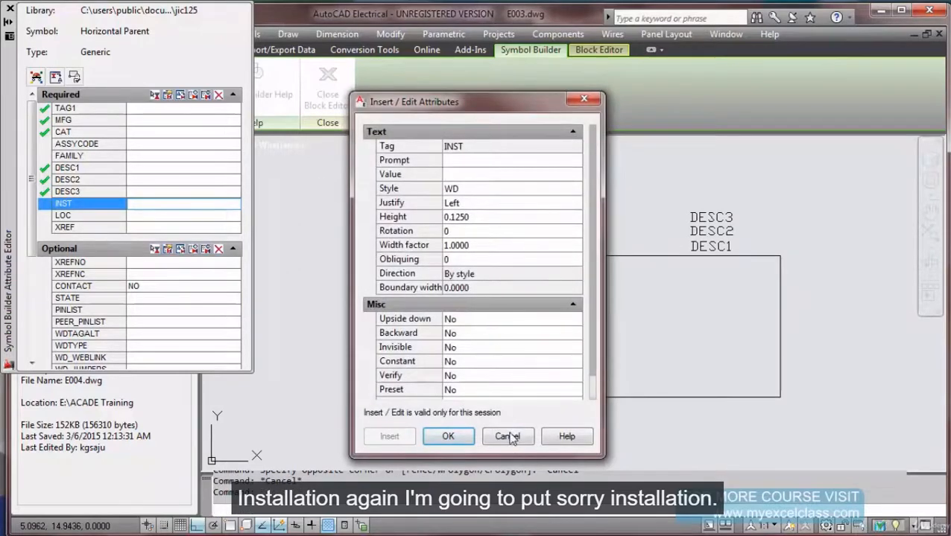
{"action": "left_click", "coordinate": [510, 438]}
{"action": "scroll", "coordinate": [447, 250], "scroll_direction": "up", "scroll_amount": 3}
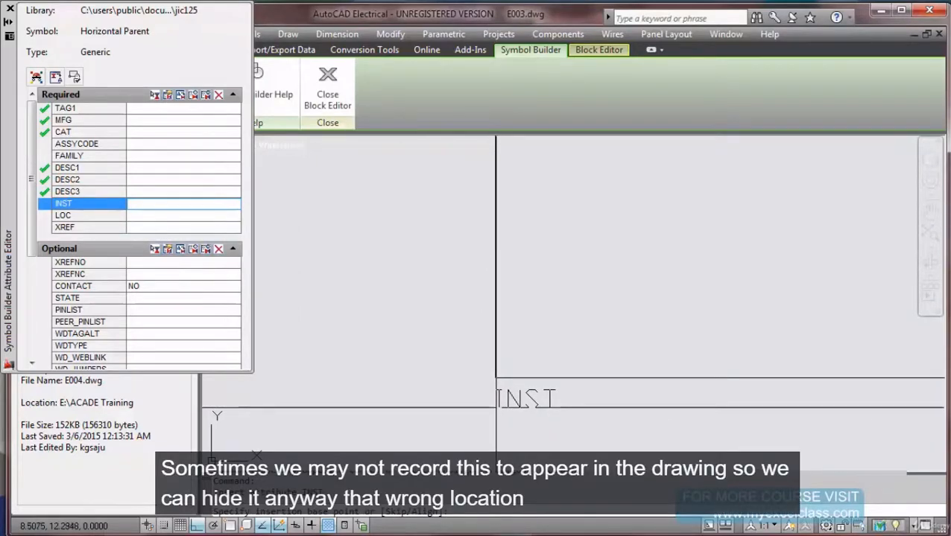
{"action": "left_click", "coordinate": [496, 408]}
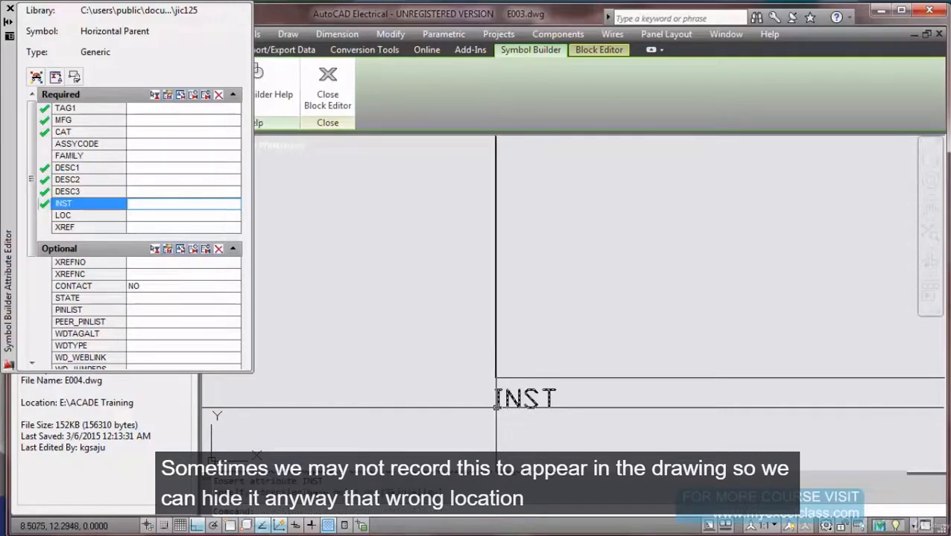
Insert the LOC attribute directly below INST.
{"action": "left_click", "coordinate": [137, 216]}
{"action": "left_click", "coordinate": [154, 95]}
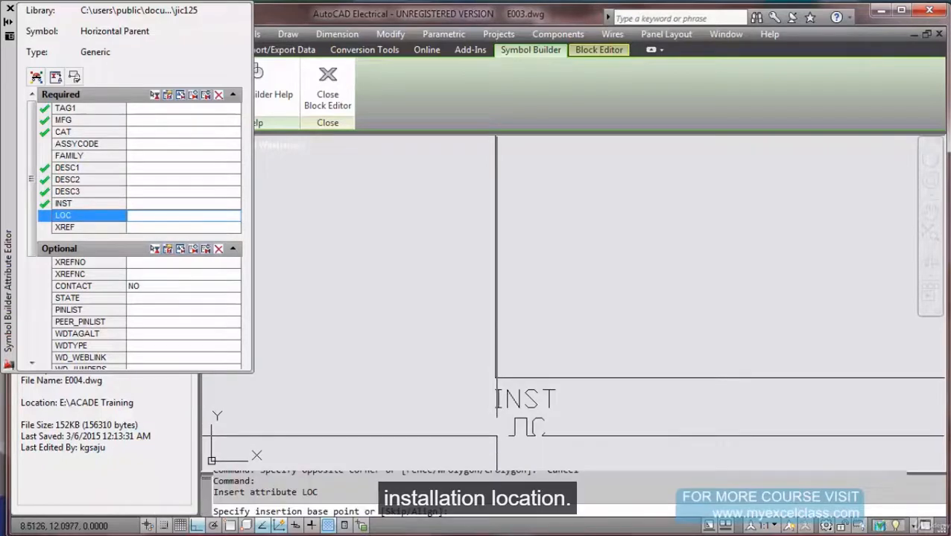
{"action": "left_click", "coordinate": [496, 436]}
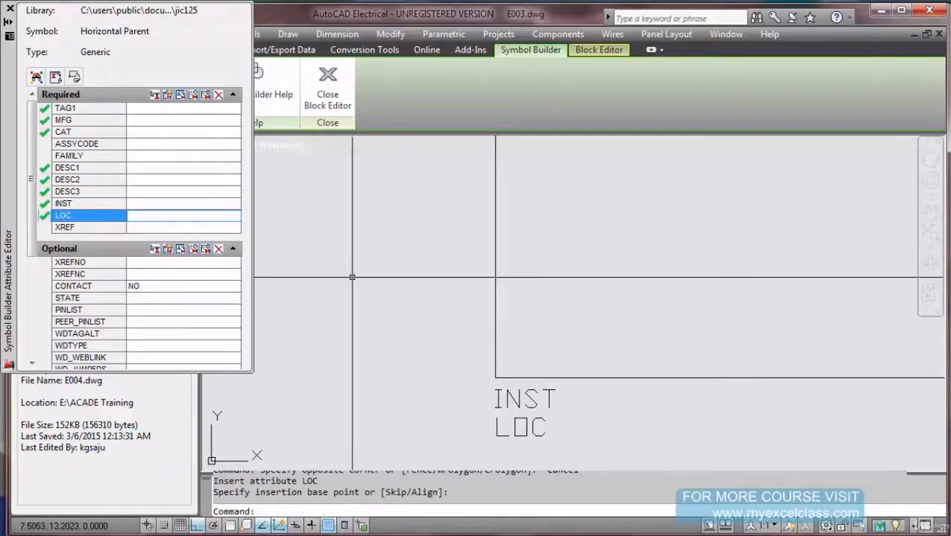
{"action": "scroll", "coordinate": [351, 277], "scroll_direction": "down", "scroll_amount": 4}
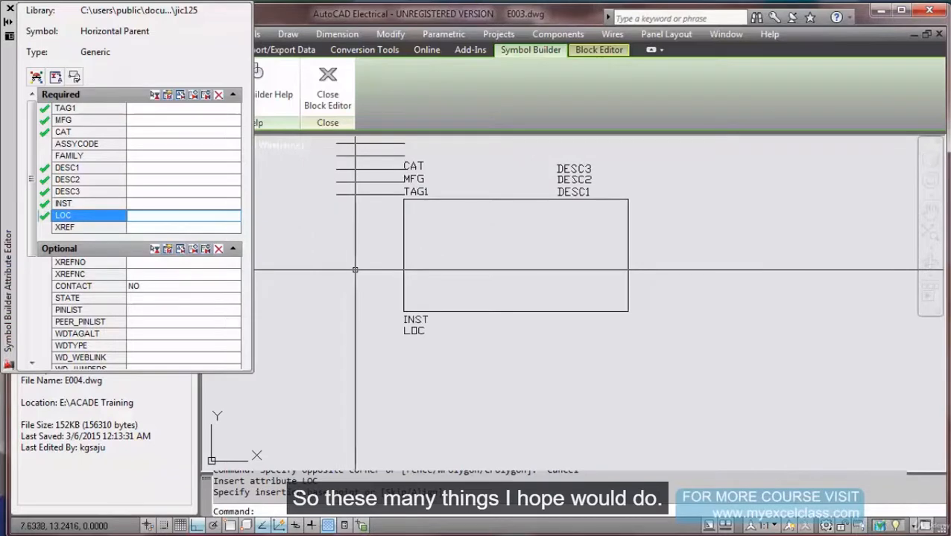
{"action": "left_click", "coordinate": [147, 266]}
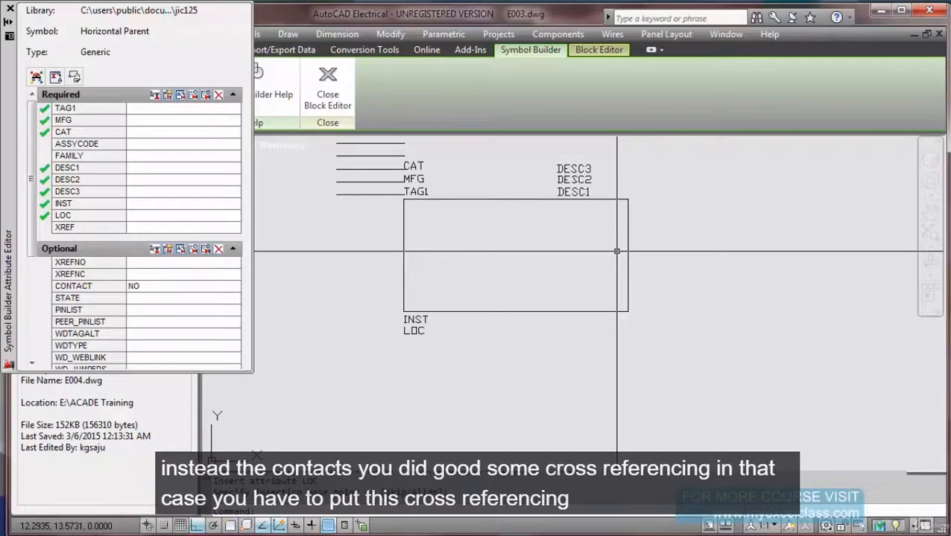
Place the optional XREFNO cross-reference attribute just below the rectangle's bottom edge.
{"action": "left_click", "coordinate": [138, 265]}
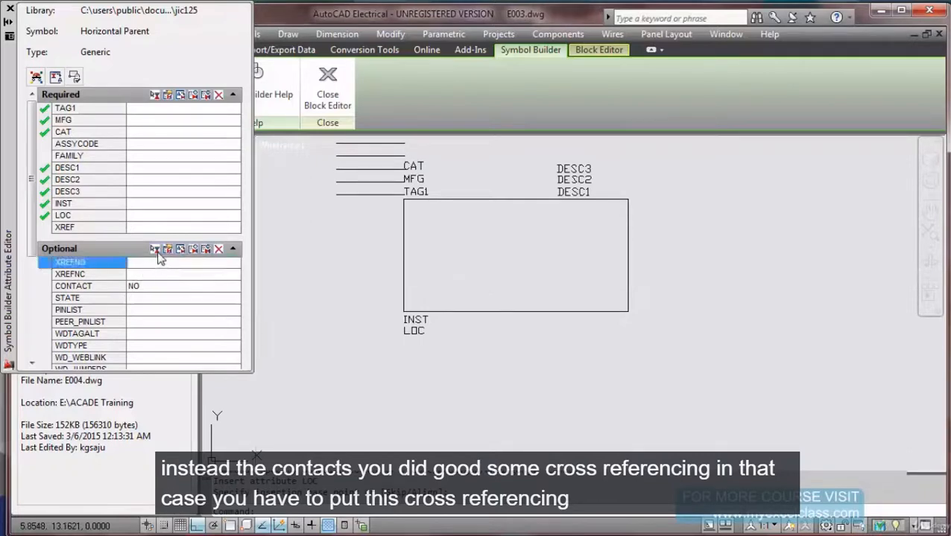
{"action": "left_click", "coordinate": [155, 250]}
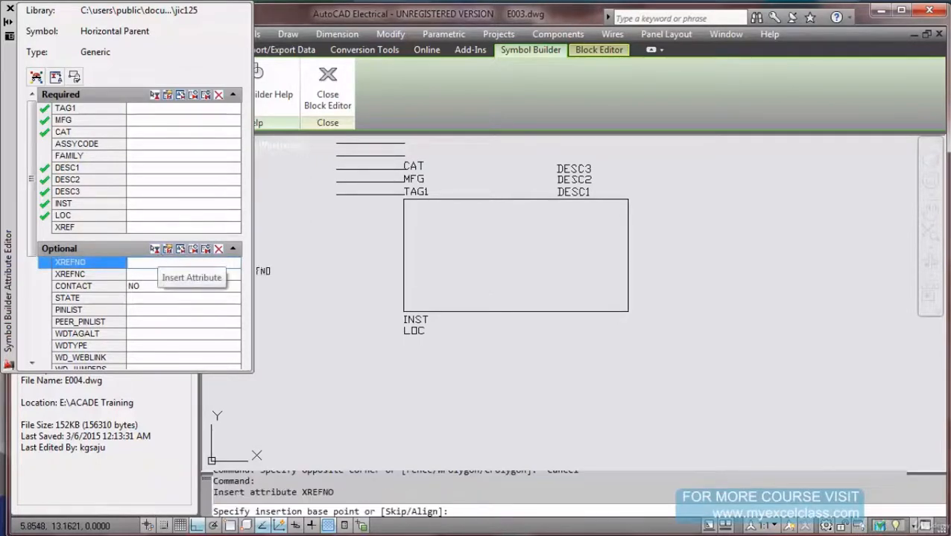
{"action": "scroll", "coordinate": [521, 333], "scroll_direction": "up", "scroll_amount": 2}
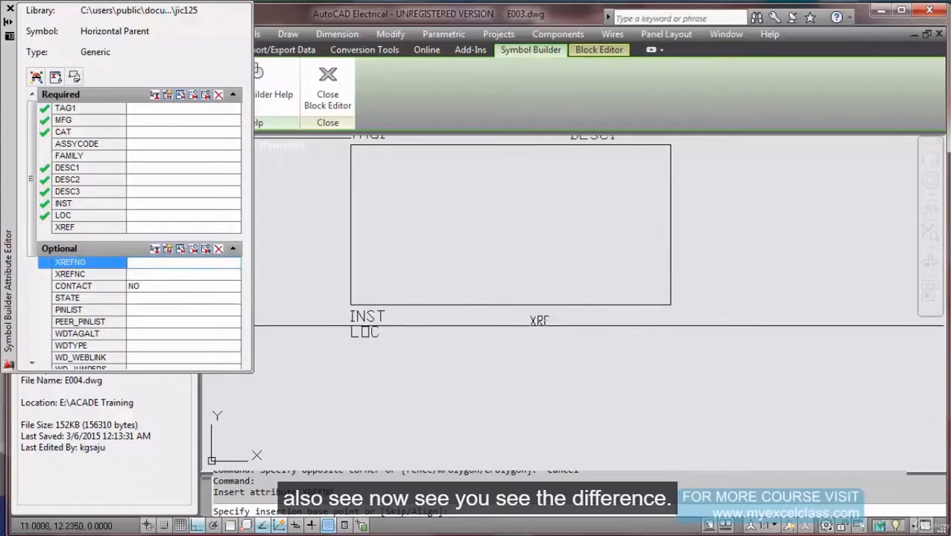
{"action": "scroll", "coordinate": [554, 326], "scroll_direction": "up", "scroll_amount": 2}
{"action": "scroll", "coordinate": [554, 326], "scroll_direction": "up", "scroll_amount": 2}
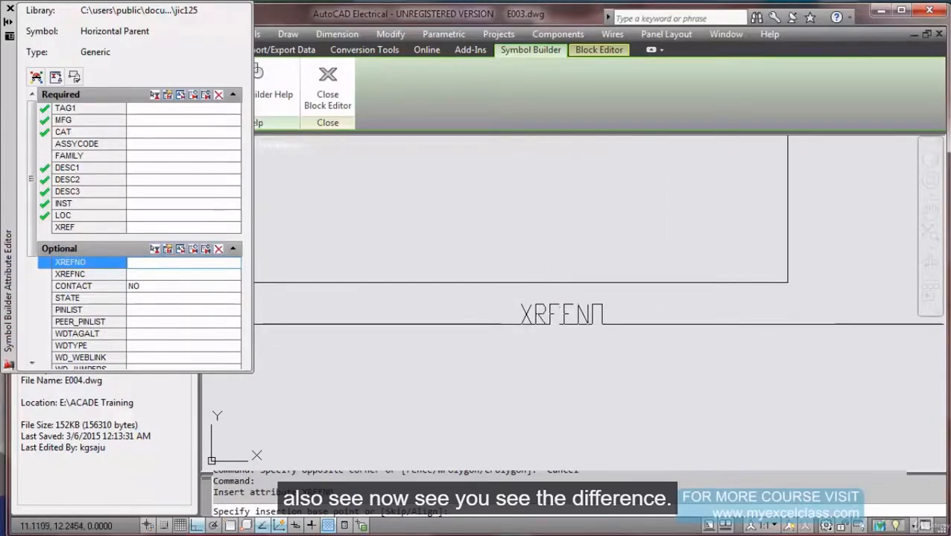
{"action": "left_click", "coordinate": [562, 320]}
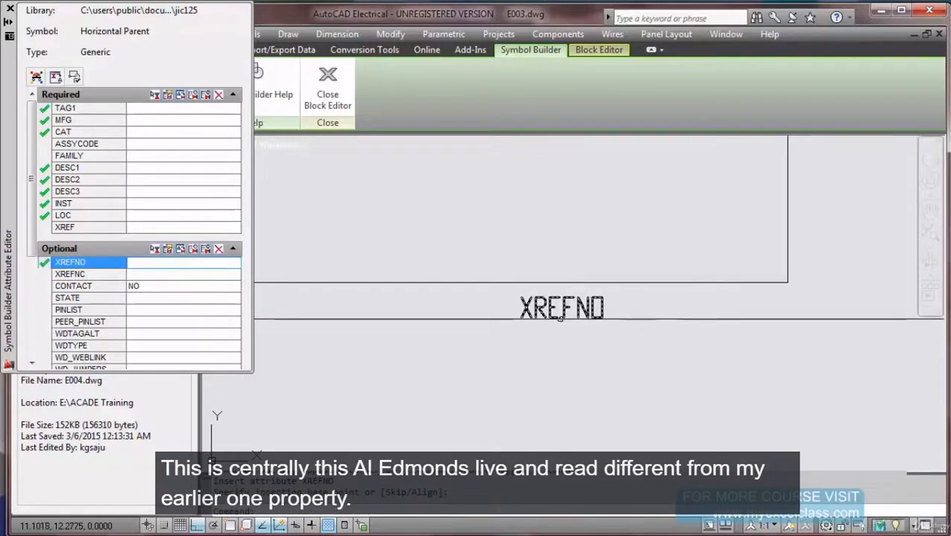
Change XREFNO's justification from Center to Left and re-place it under the rectangle's lower right.
{"action": "left_click", "coordinate": [168, 251]}
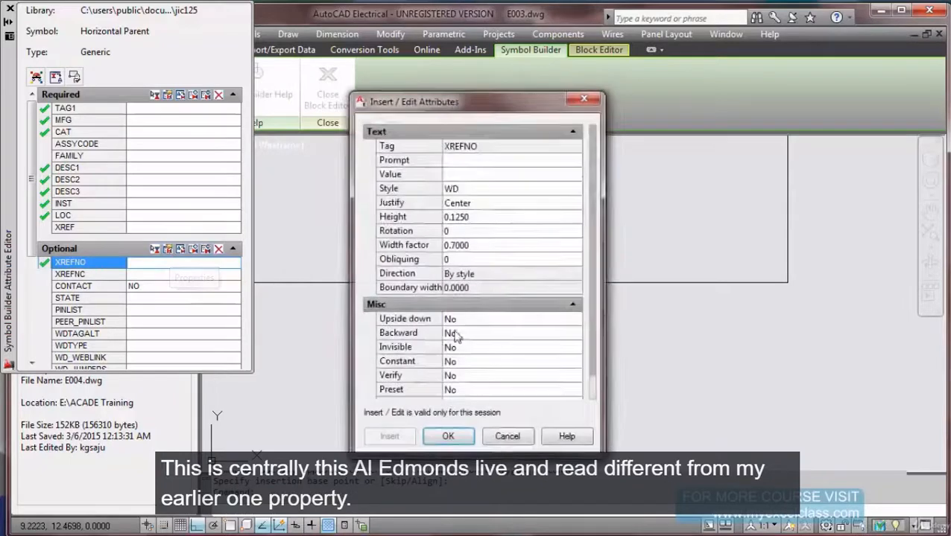
{"action": "left_click", "coordinate": [506, 204]}
{"action": "left_click", "coordinate": [508, 204]}
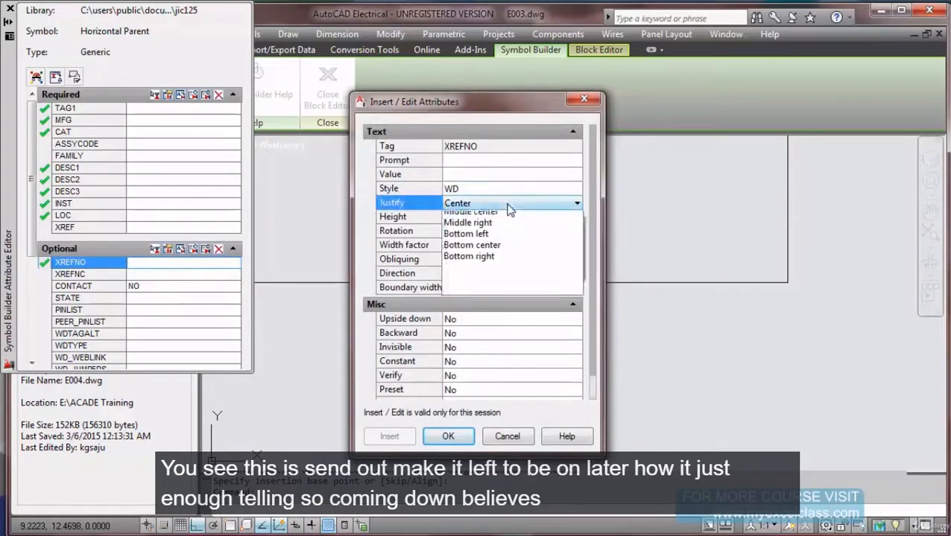
{"action": "left_click", "coordinate": [494, 217]}
{"action": "left_click", "coordinate": [448, 436]}
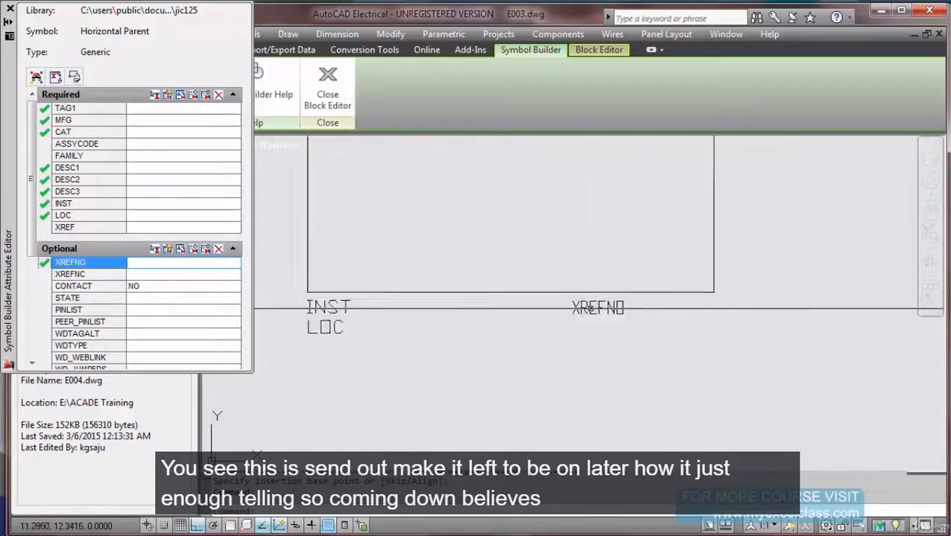
{"action": "left_click", "coordinate": [591, 308]}
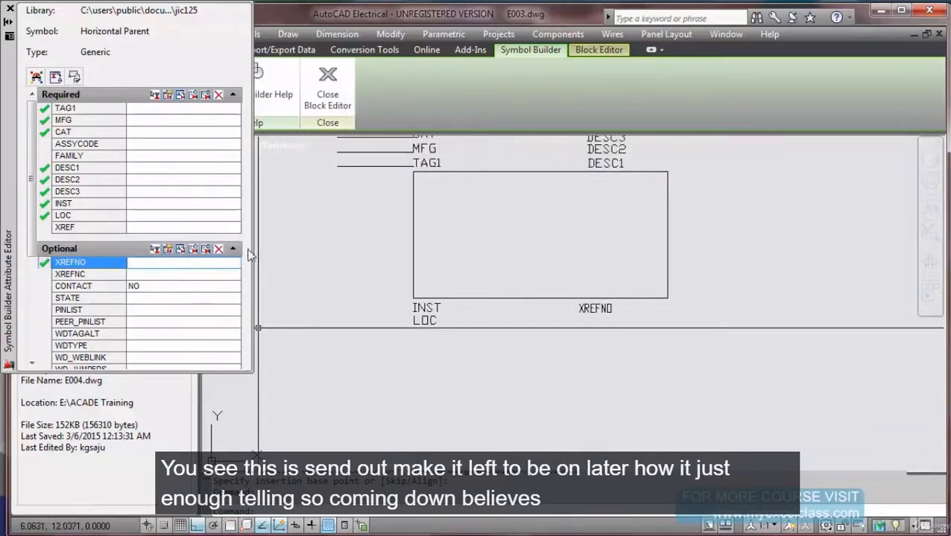
Add a RATING2 attribute after RATING1 and place it in the centre of the rectangle.
{"action": "left_click_drag", "start_coordinate": [33, 236], "coordinate": [34, 322]}
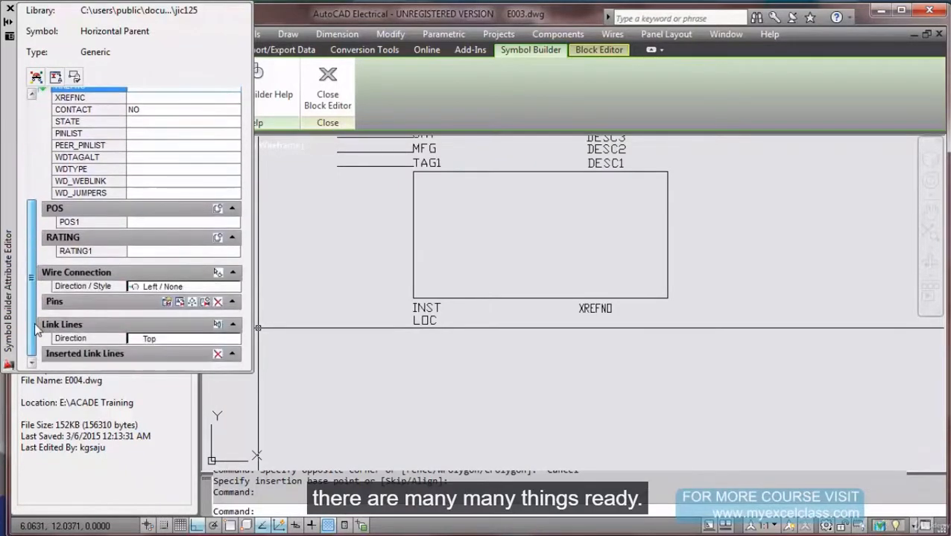
{"action": "left_click", "coordinate": [138, 252]}
{"action": "left_click", "coordinate": [218, 238]}
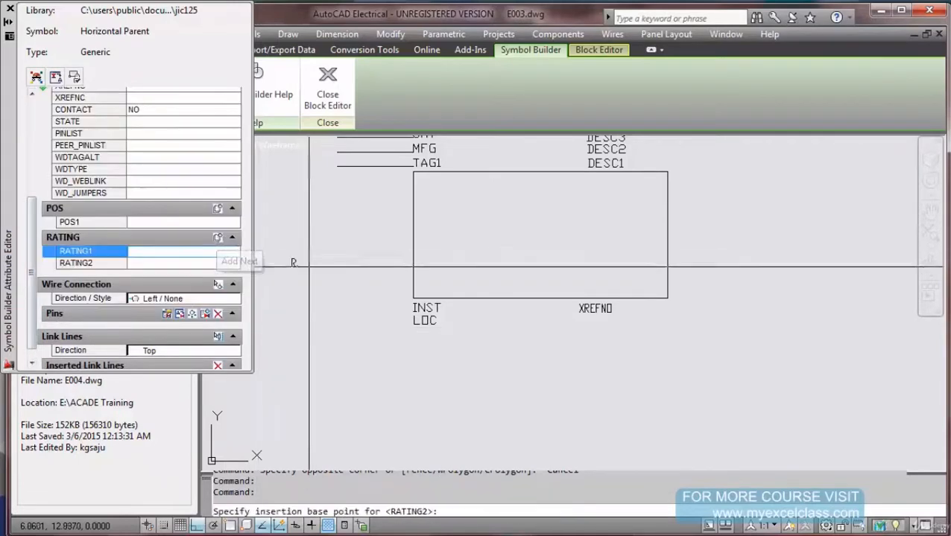
{"action": "scroll", "coordinate": [528, 238], "scroll_direction": "up", "scroll_amount": 2}
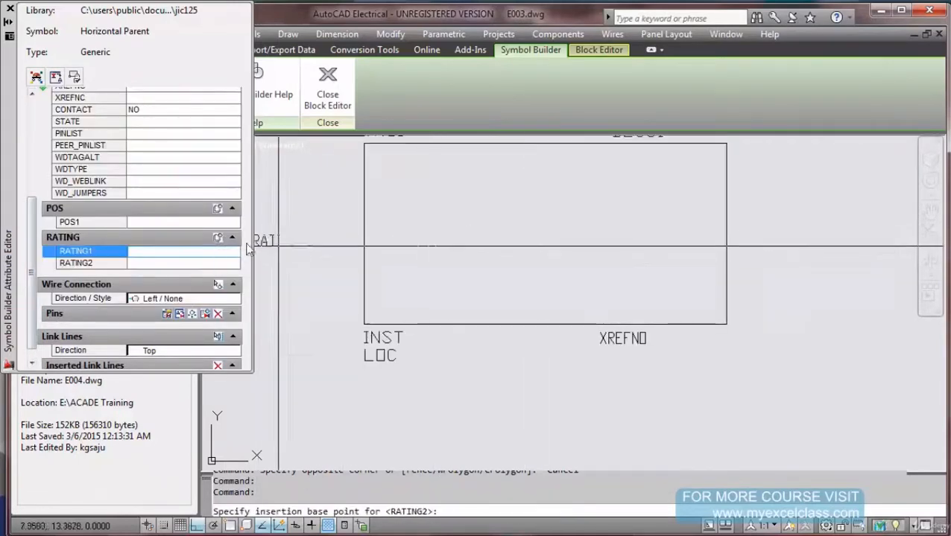
{"action": "left_click", "coordinate": [537, 227]}
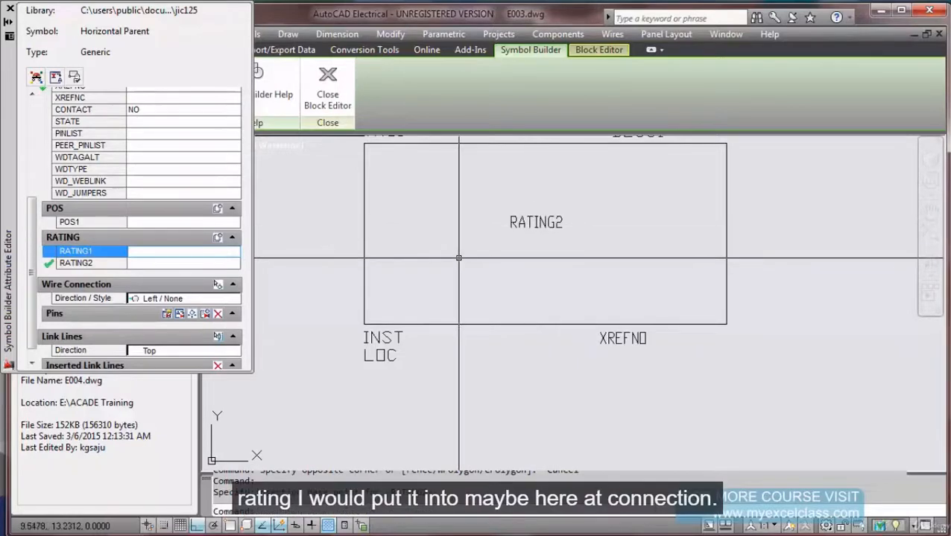
{"action": "scroll", "coordinate": [459, 259], "scroll_direction": "down", "scroll_amount": 4}
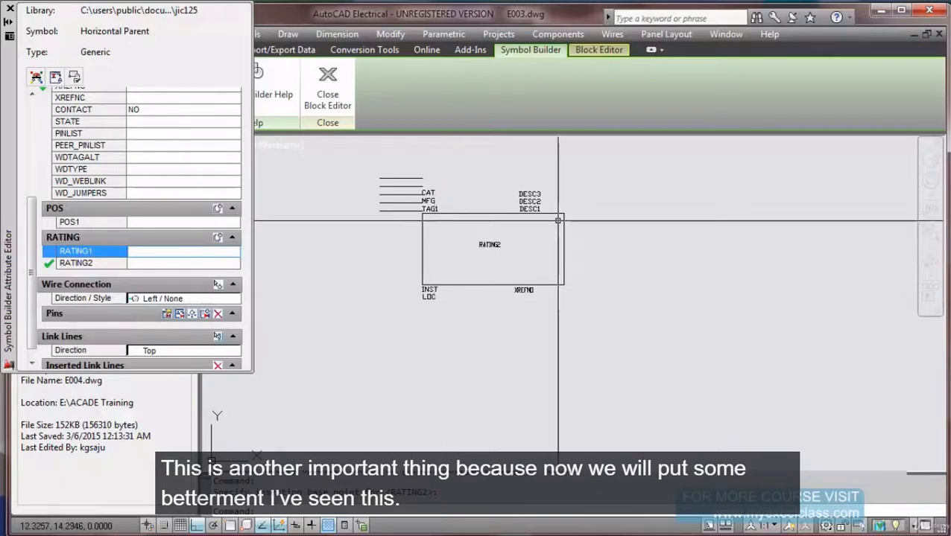
{"action": "scroll", "coordinate": [430, 232], "scroll_direction": "up", "scroll_amount": 3}
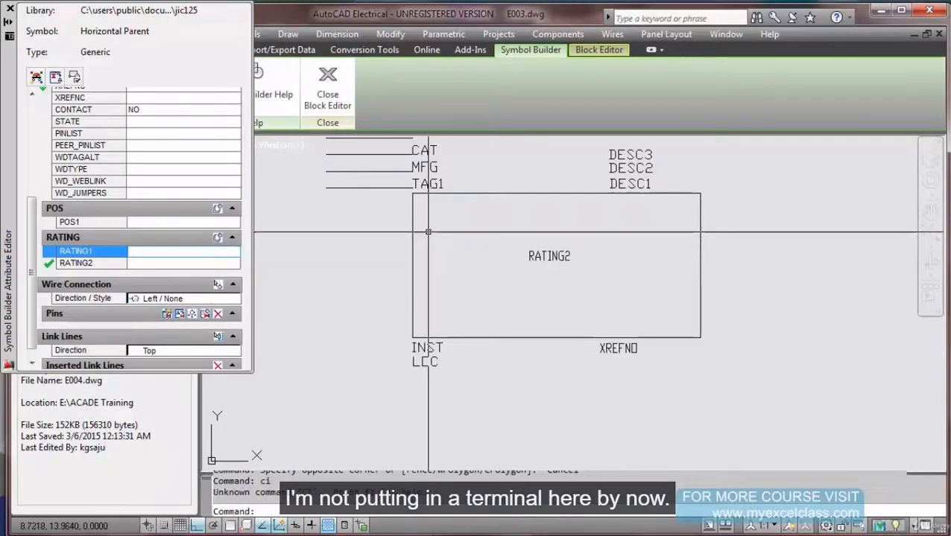
{"action": "left_click", "coordinate": [428, 215]}
Draw a small terminal circle inside the rectangle's upper-left side and turn Snap on.
{"action": "key", "text": "Escape"}
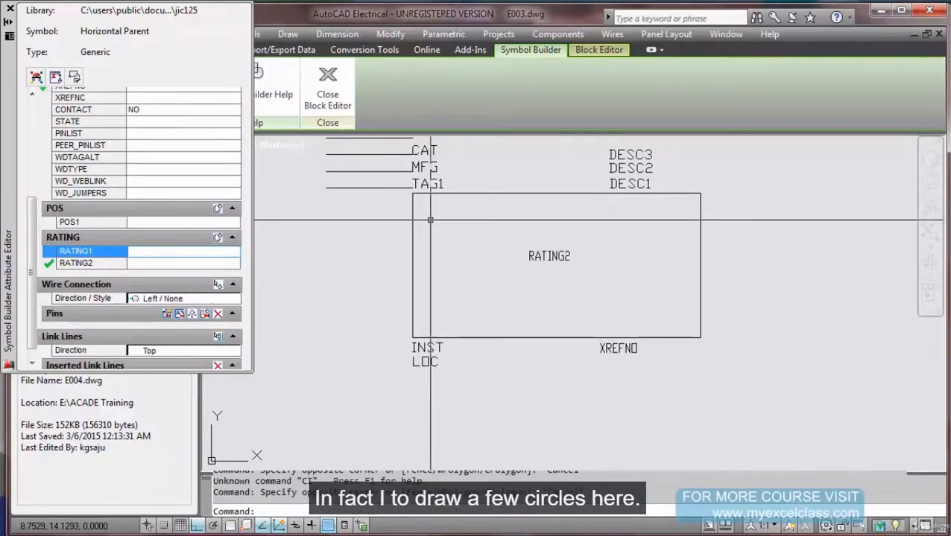
{"action": "type", "text": "c"}
{"action": "key", "text": "Return"}
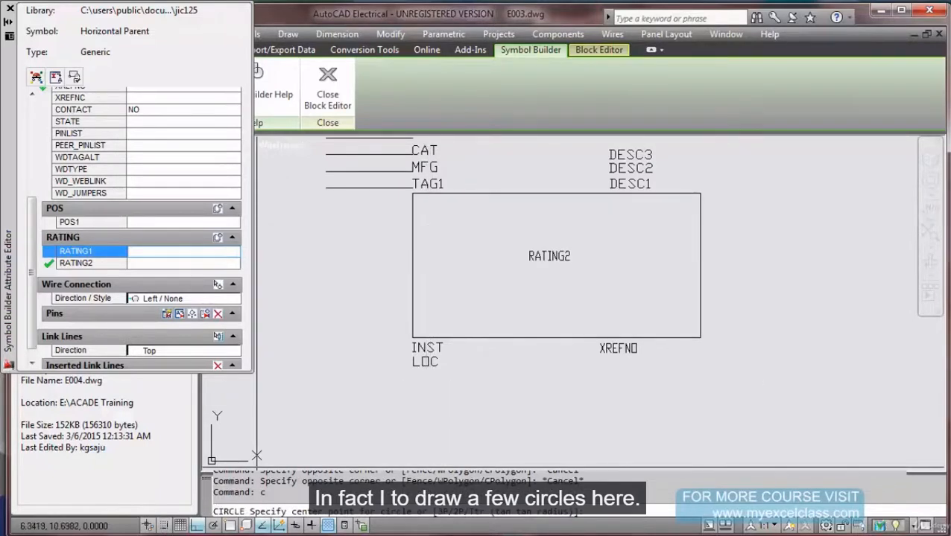
{"action": "left_click", "coordinate": [698, 219]}
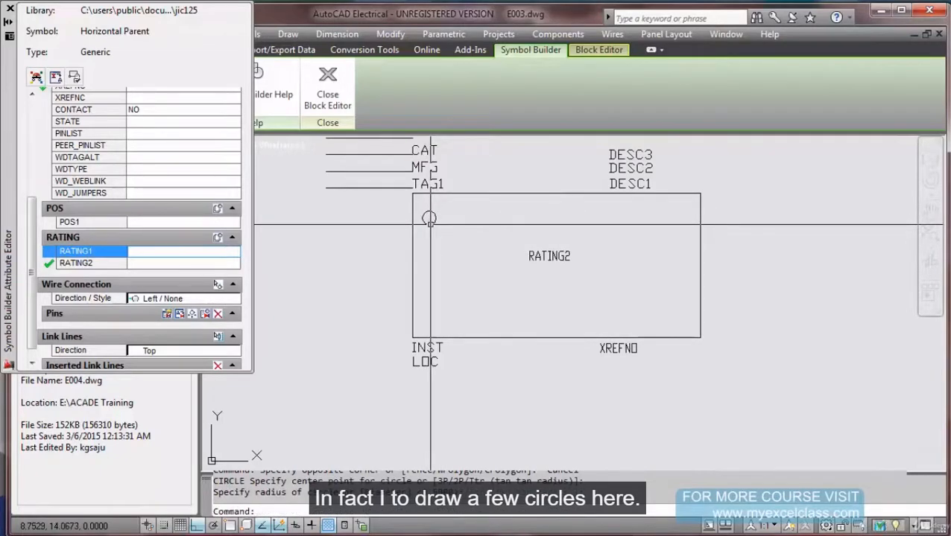
{"action": "left_click", "coordinate": [430, 224]}
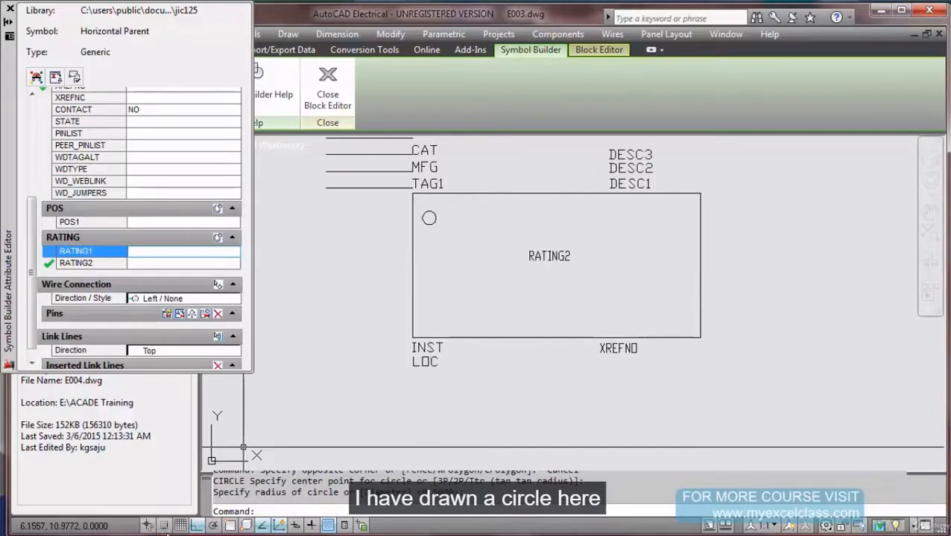
{"action": "key", "text": "F9"}
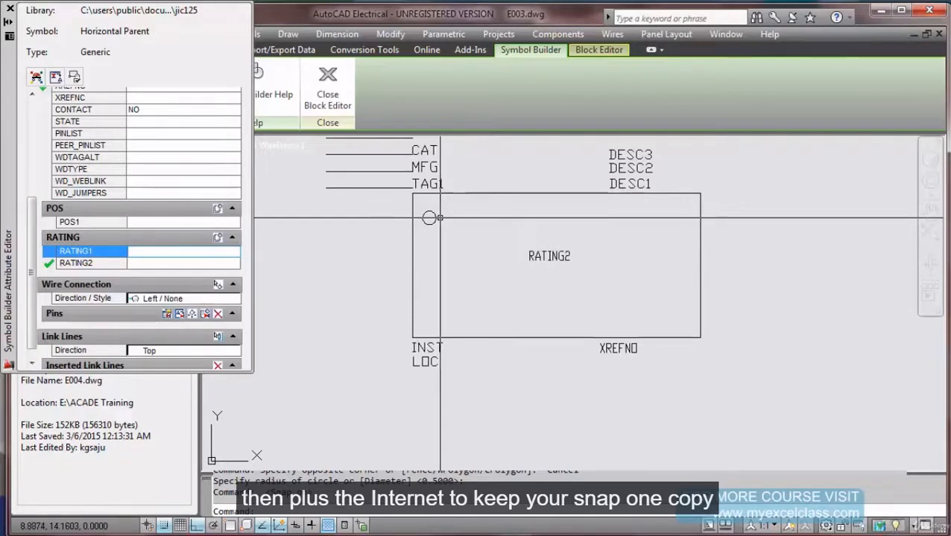
Copy the circle twice downward at 0.5 spacing, forming a column of three.
{"action": "type", "text": "co"}
{"action": "key", "text": "Return"}
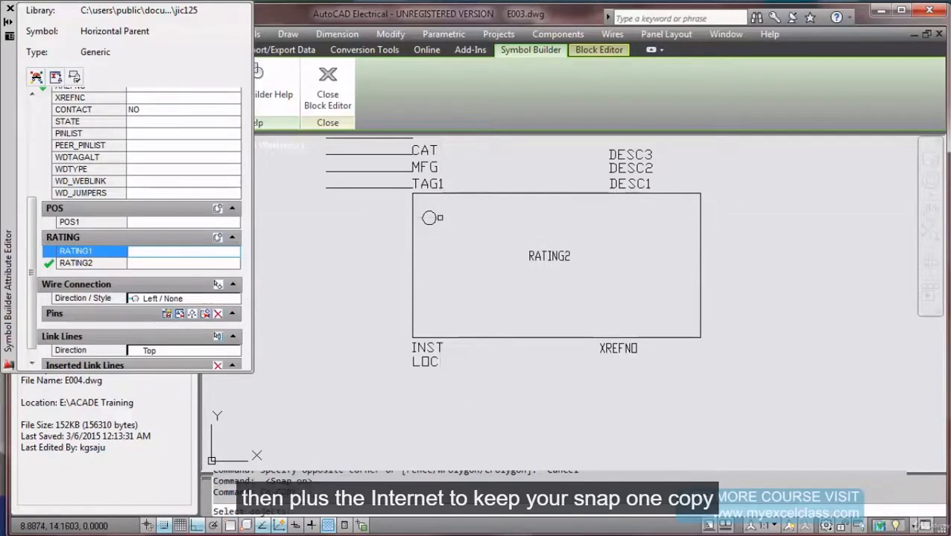
{"action": "left_click", "coordinate": [439, 217]}
{"action": "left_click", "coordinate": [433, 221]}
{"action": "key", "text": "Return"}
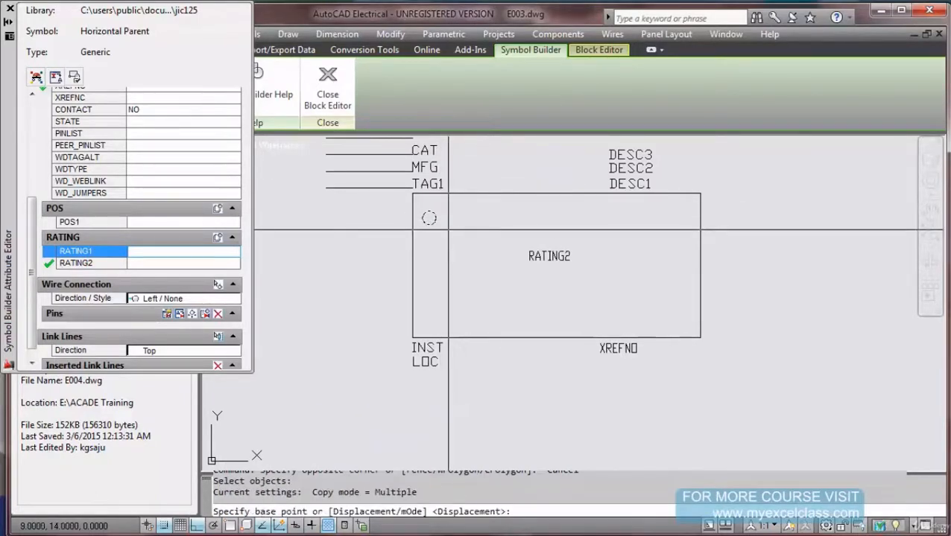
{"action": "left_click", "coordinate": [448, 230]}
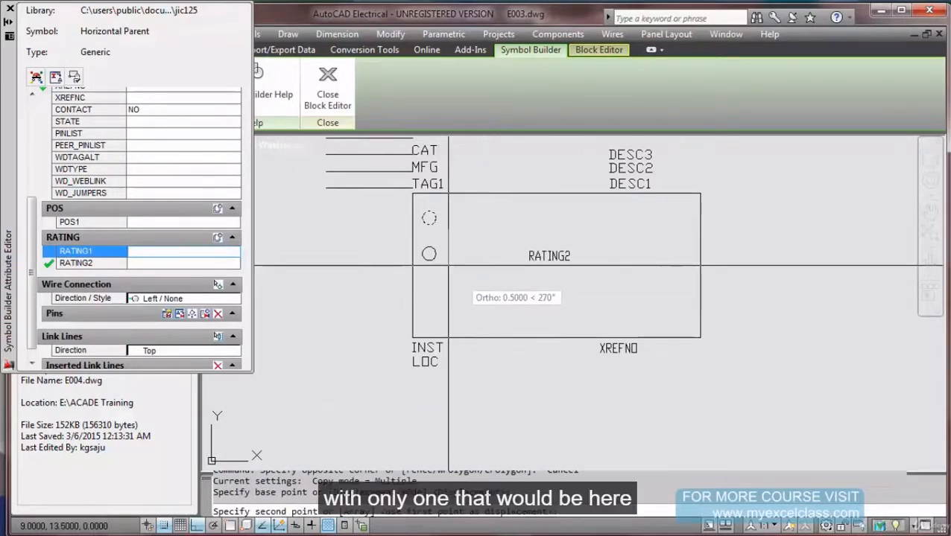
{"action": "left_click", "coordinate": [448, 265]}
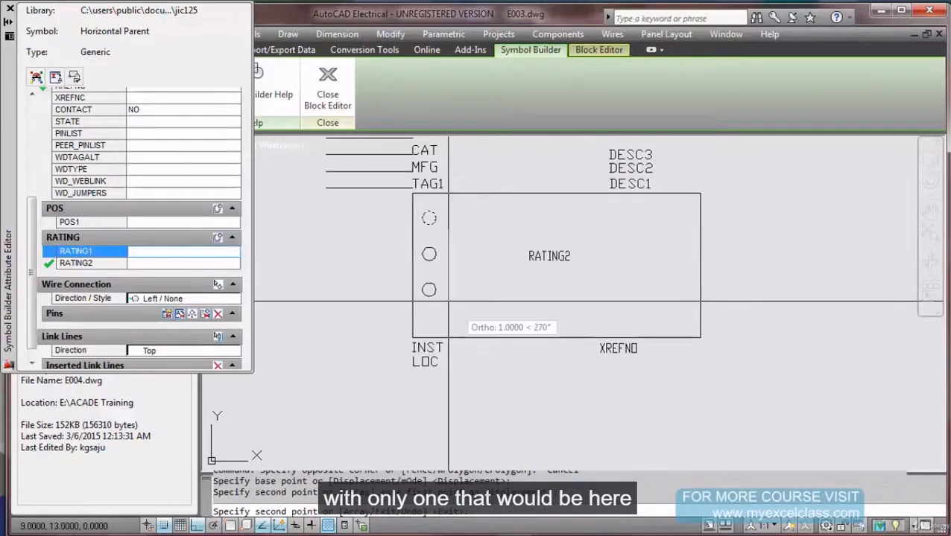
{"action": "left_click", "coordinate": [448, 302]}
{"action": "key", "text": "Escape"}
Check the text style settings, then stretch the rectangle's bottom edge and attributes up 0.5.
{"action": "type", "text": "St"}
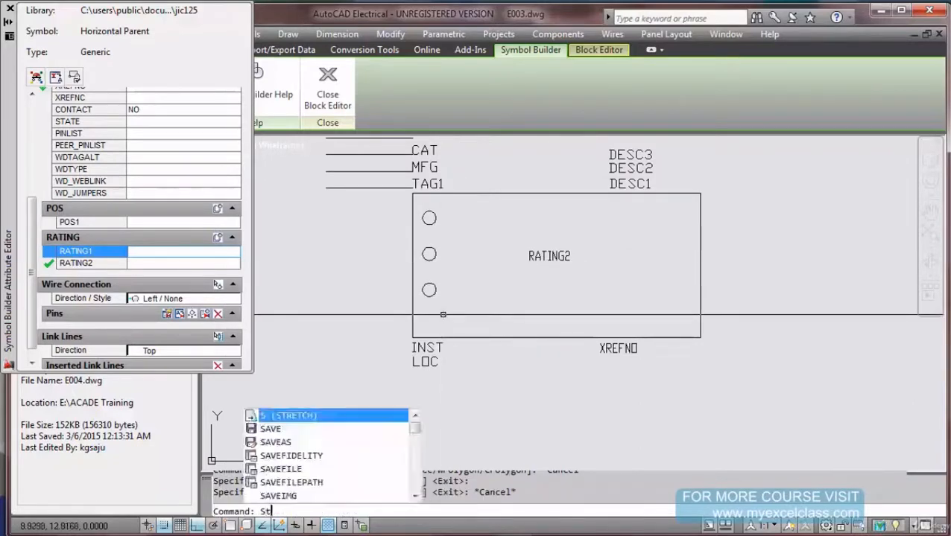
{"action": "key", "text": "Return"}
{"action": "left_click", "coordinate": [605, 406]}
{"action": "type", "text": "stretch"}
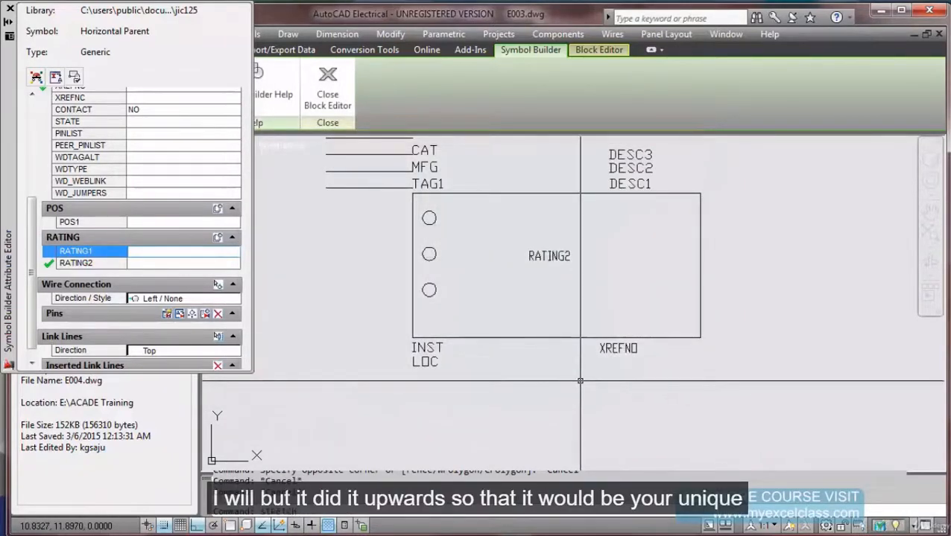
{"action": "key", "text": "Return"}
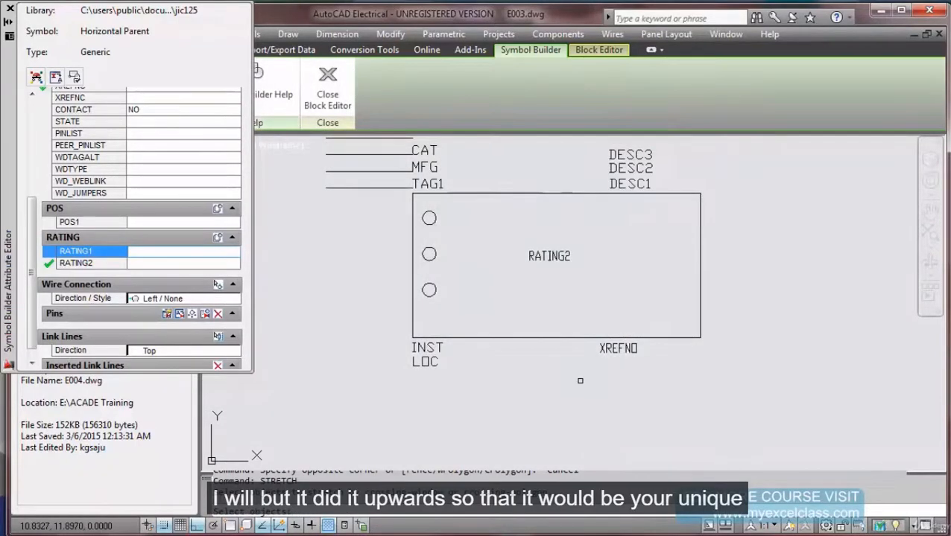
{"action": "left_click", "coordinate": [736, 415]}
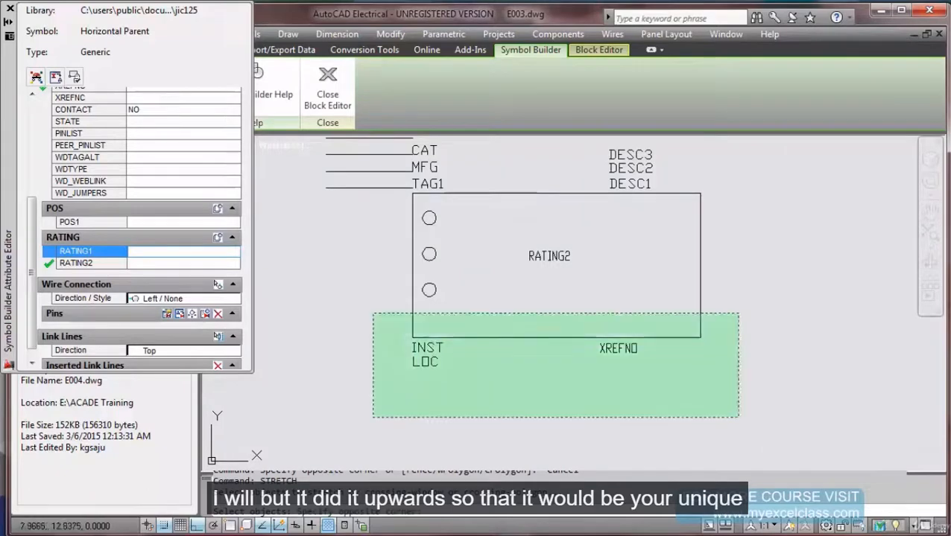
{"action": "left_click", "coordinate": [370, 312]}
{"action": "key", "text": "Return"}
{"action": "left_click", "coordinate": [377, 337]}
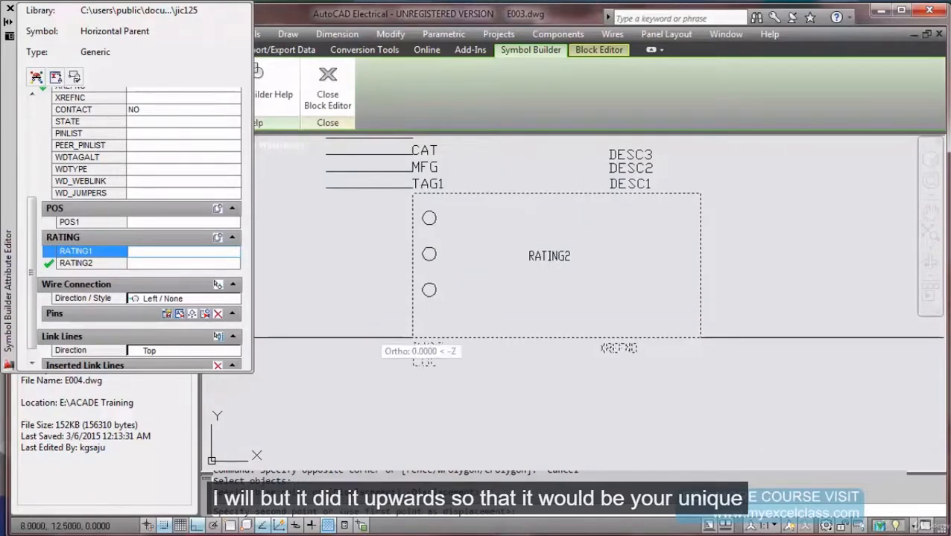
{"action": "left_click", "coordinate": [376, 301]}
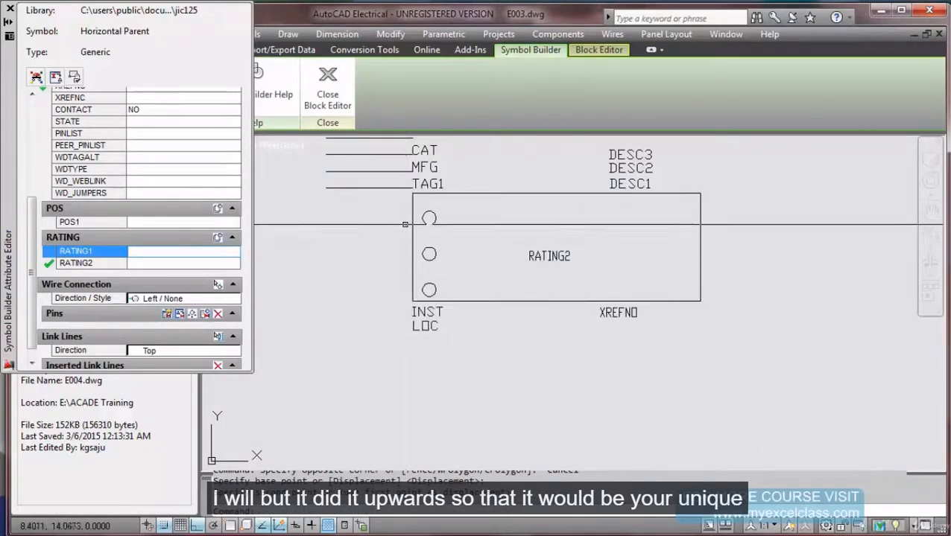
Draw three short horizontal wire stubs left of the box, level with each circle.
{"action": "type", "text": "l"}
{"action": "key", "text": "Return"}
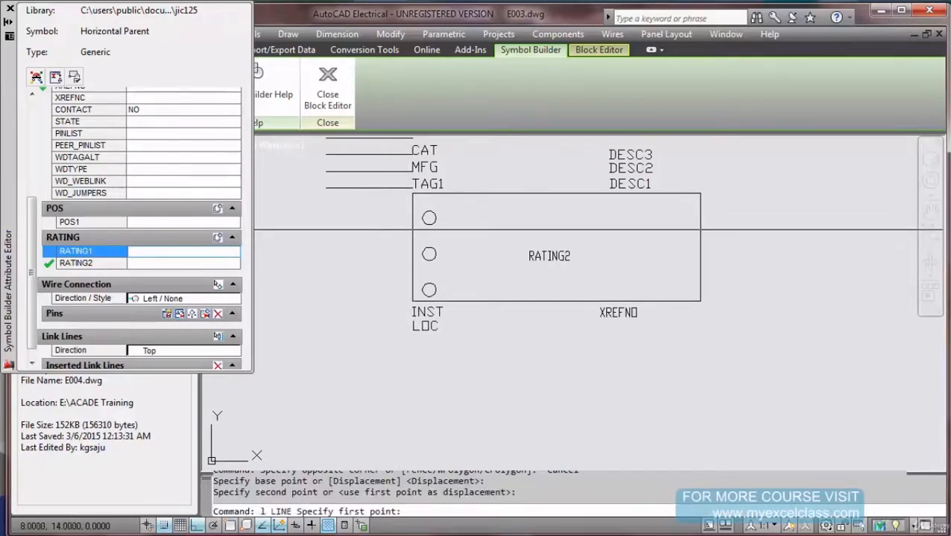
{"action": "left_click", "coordinate": [376, 229]}
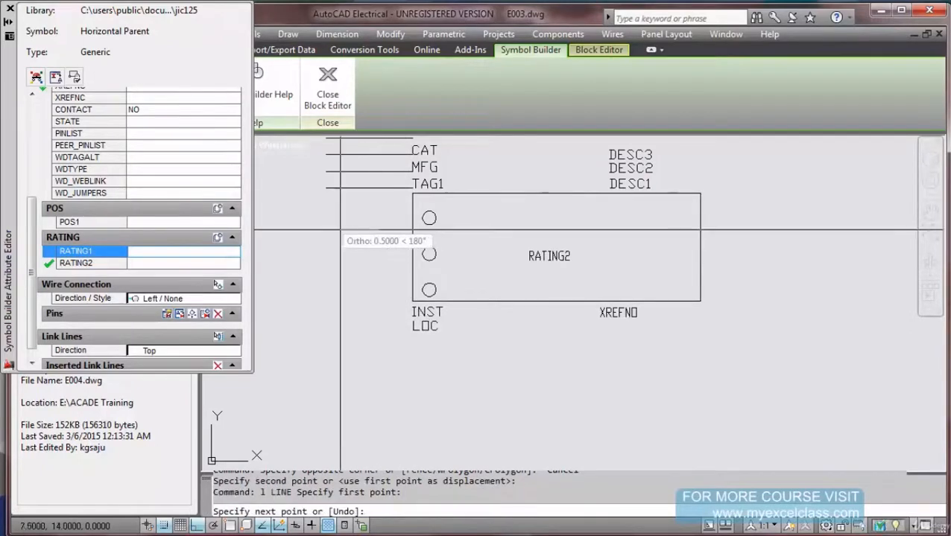
{"action": "left_click", "coordinate": [341, 230]}
{"action": "key", "text": "Escape"}
{"action": "key", "text": "Return"}
{"action": "left_click", "coordinate": [376, 265]}
{"action": "left_click", "coordinate": [341, 265]}
{"action": "key", "text": "Escape"}
{"action": "key", "text": "Return"}
{"action": "left_click", "coordinate": [377, 301]}
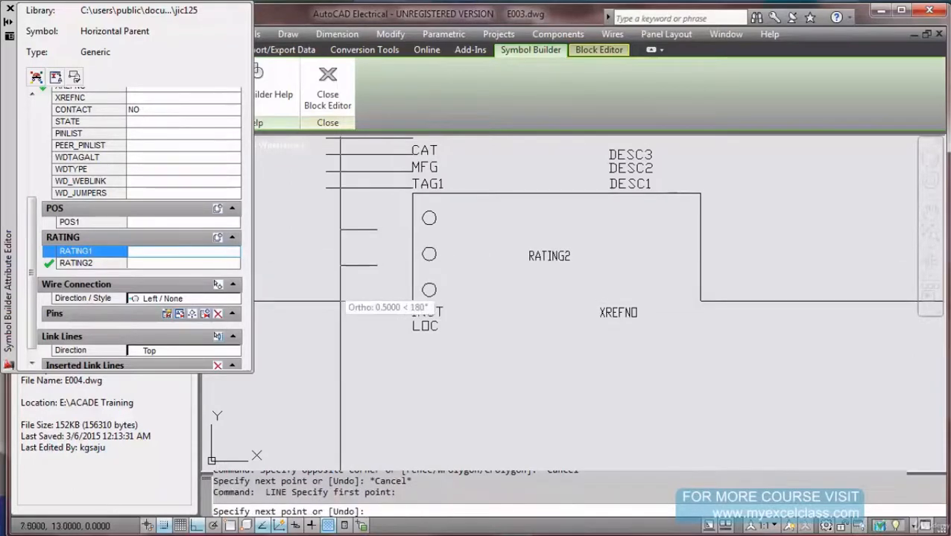
{"action": "left_click", "coordinate": [340, 302]}
{"action": "key", "text": "Escape"}
{"action": "type", "text": "str"}
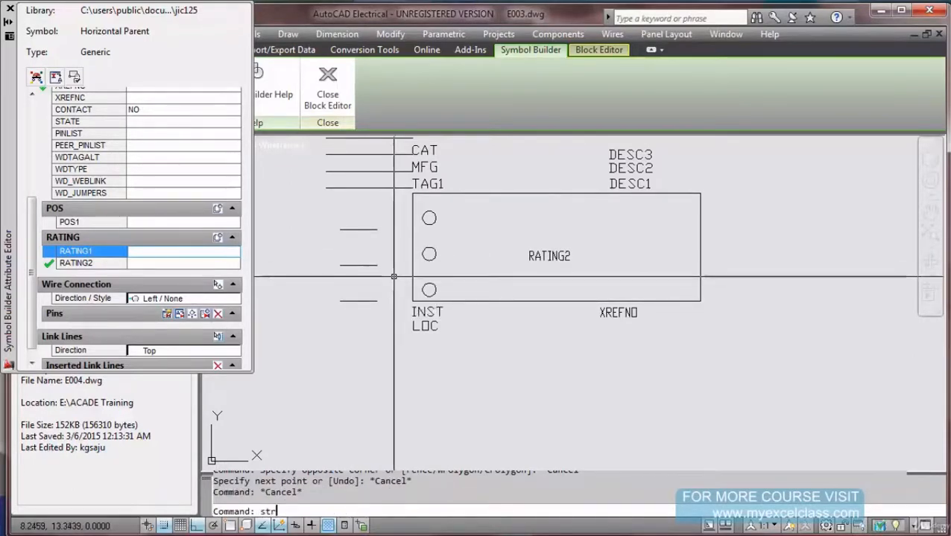
{"action": "key", "text": "BackSpace"}
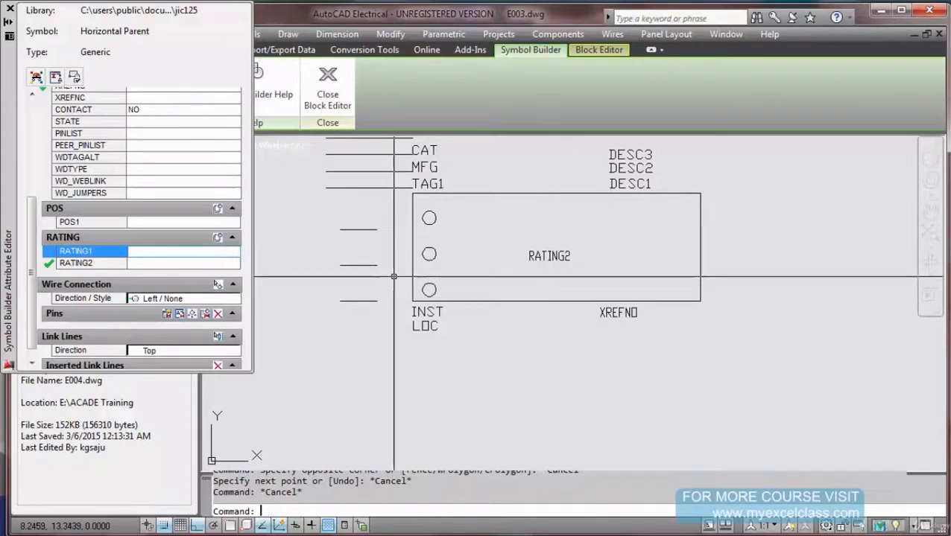
{"action": "key", "text": "Return"}
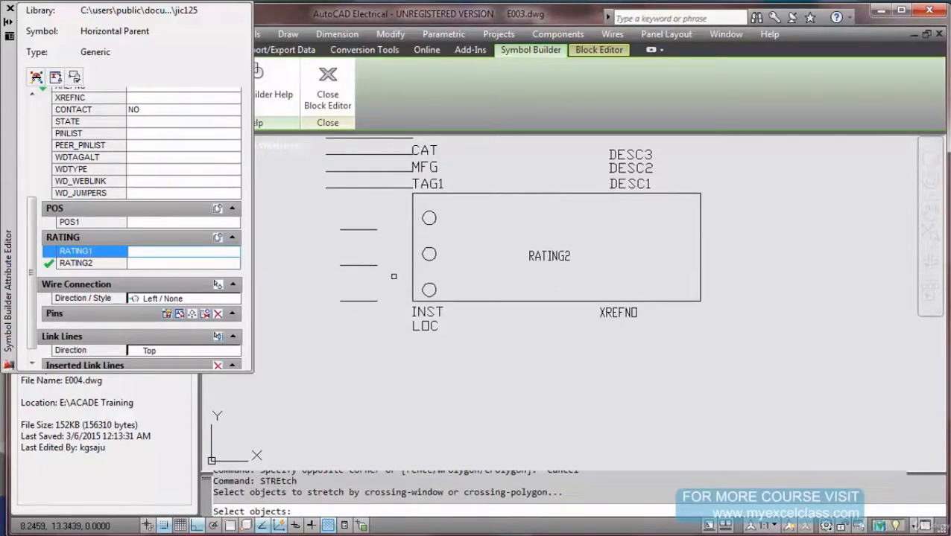
Stretch the box bottom together with INST, LOC and XREFNO down 0.5.
{"action": "left_click", "coordinate": [397, 210]}
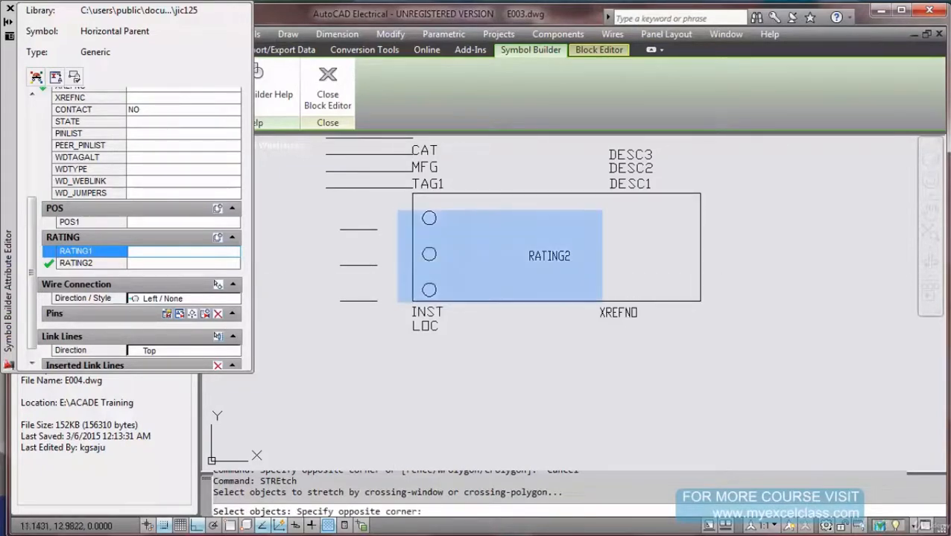
{"action": "left_click", "coordinate": [758, 363]}
{"action": "key", "text": "Return"}
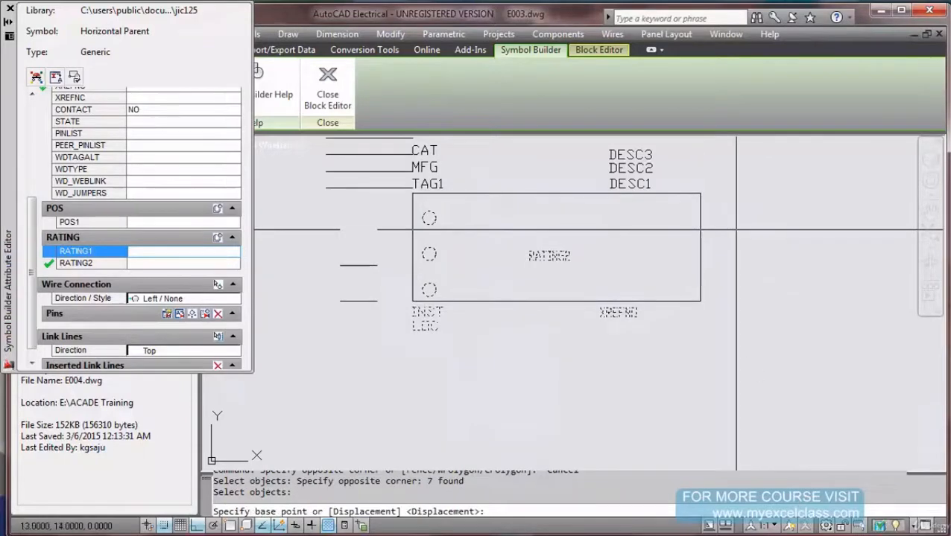
{"action": "left_click", "coordinate": [734, 230]}
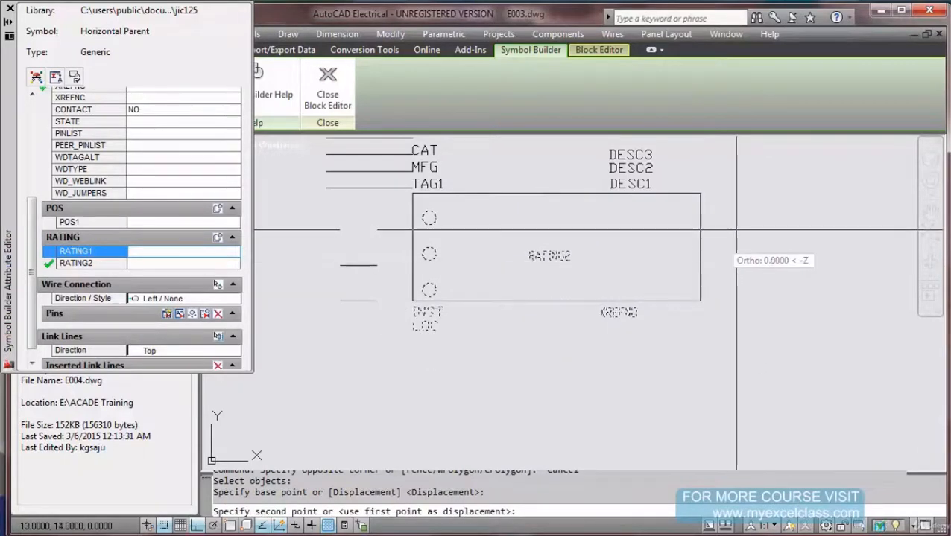
{"action": "key", "text": "Escape"}
{"action": "left_click", "coordinate": [402, 297]}
{"action": "left_click", "coordinate": [776, 402]}
{"action": "key", "text": "Return"}
{"action": "left_click", "coordinate": [770, 384]}
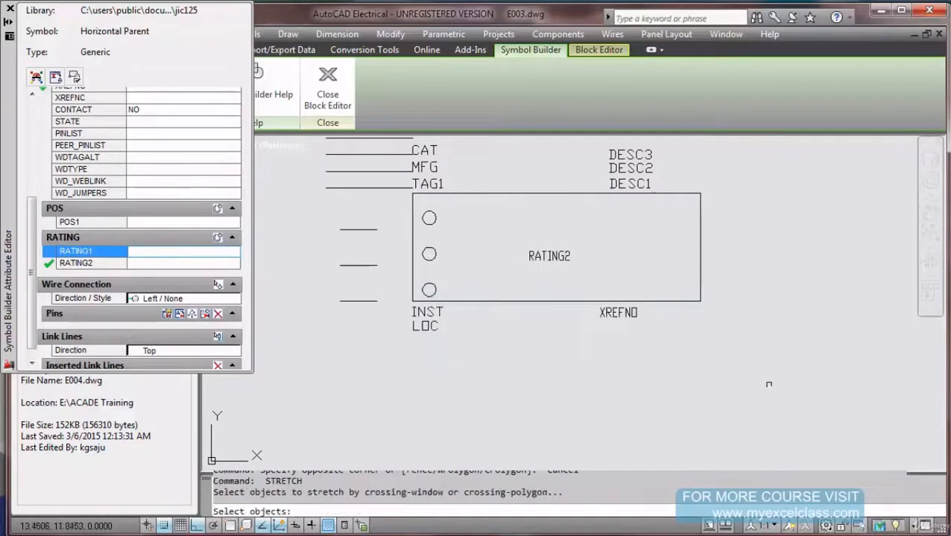
{"action": "left_click", "coordinate": [768, 385]}
{"action": "left_click", "coordinate": [393, 298]}
{"action": "key", "text": "Return"}
{"action": "left_click", "coordinate": [412, 301]}
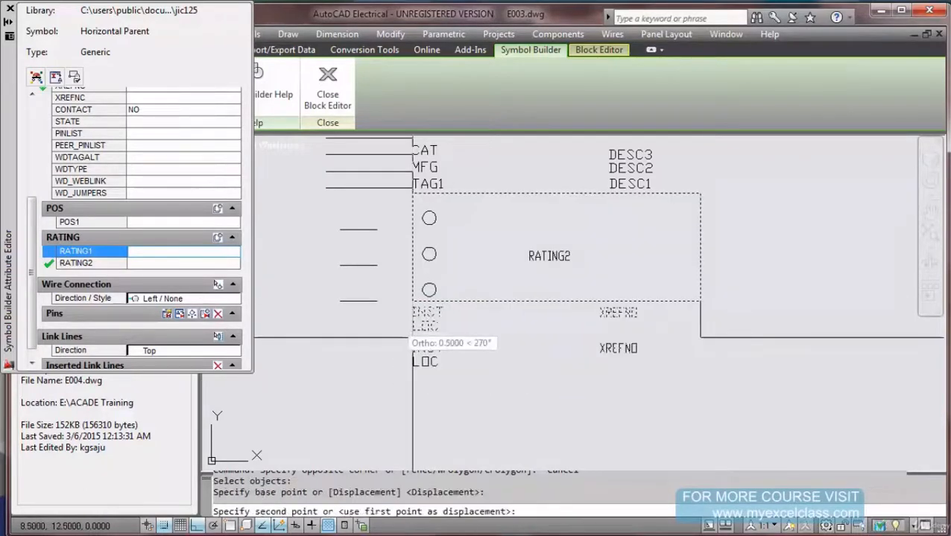
{"action": "left_click", "coordinate": [413, 337]}
Move the bottom terminal circle down 0.5, near the new box bottom.
{"action": "key", "text": "Return"}
{"action": "left_click", "coordinate": [480, 314]}
{"action": "left_click", "coordinate": [414, 282]}
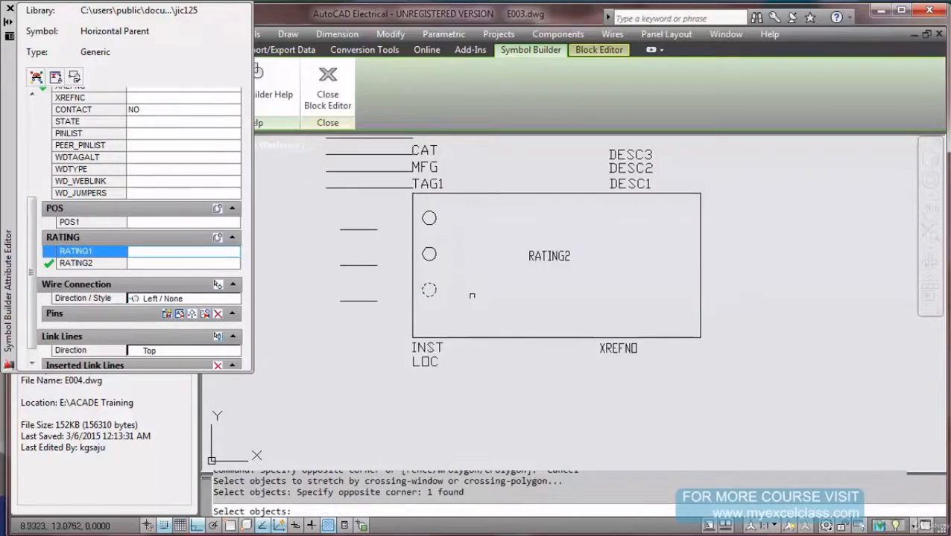
{"action": "key", "text": "Return"}
{"action": "left_click", "coordinate": [485, 301]}
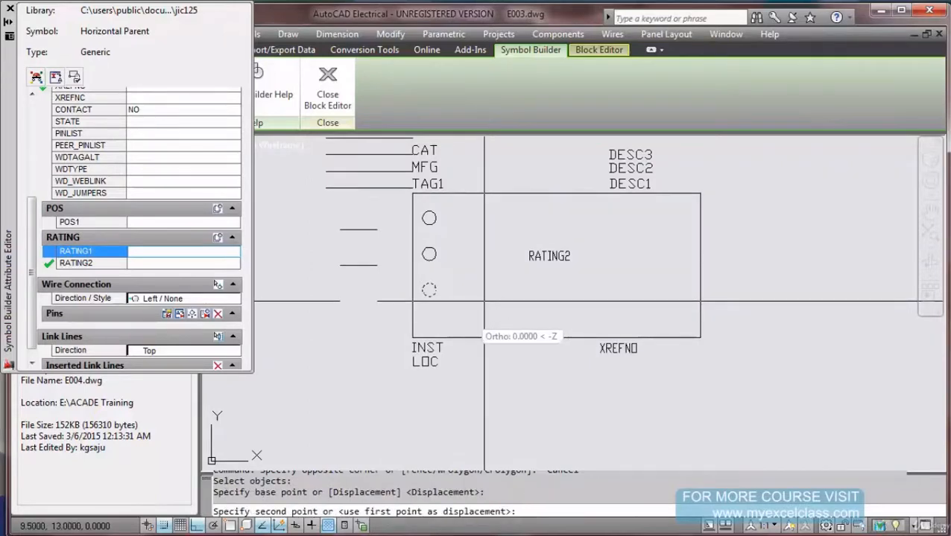
{"action": "left_click", "coordinate": [484, 337]}
Move the middle terminal circle lower in the box with Snap turned off.
{"action": "key", "text": "Return"}
{"action": "left_click", "coordinate": [477, 282]}
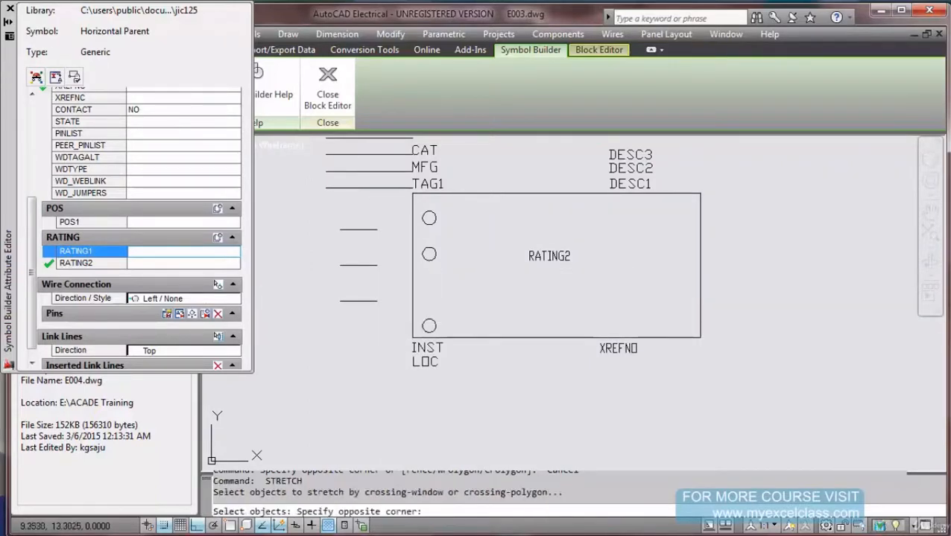
{"action": "left_click", "coordinate": [402, 248]}
{"action": "key", "text": "Return"}
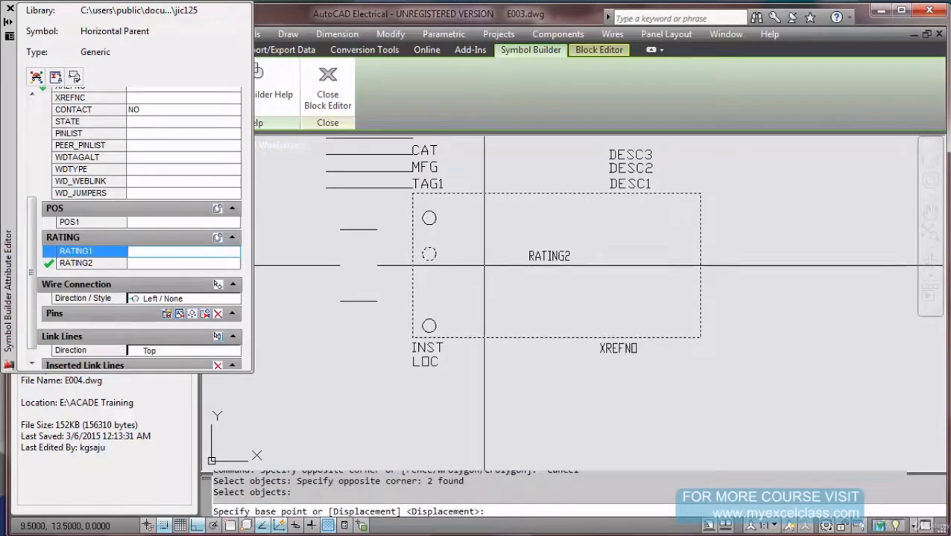
{"action": "key", "text": "Escape"}
{"action": "type", "text": "m"}
{"action": "key", "text": "Return"}
{"action": "left_click", "coordinate": [428, 254]}
{"action": "key", "text": "Return"}
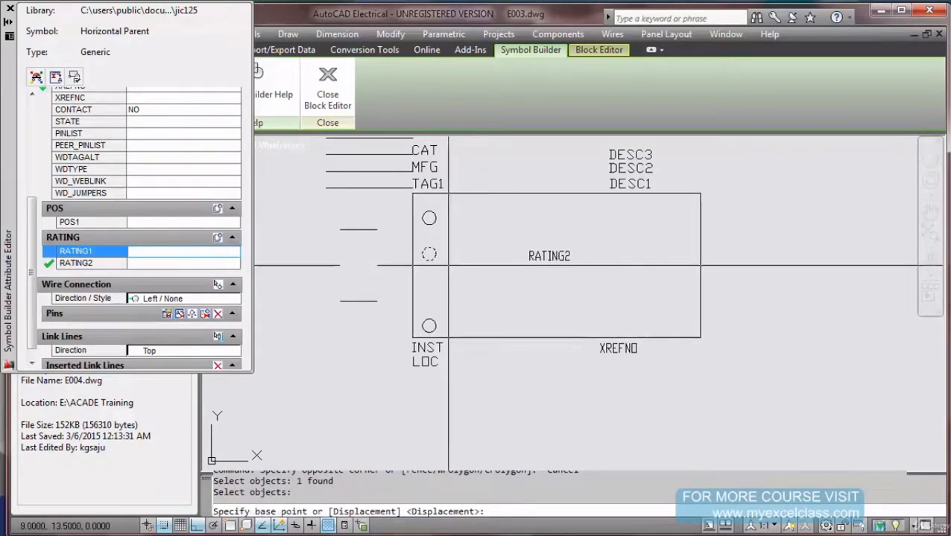
{"action": "left_click", "coordinate": [448, 265]}
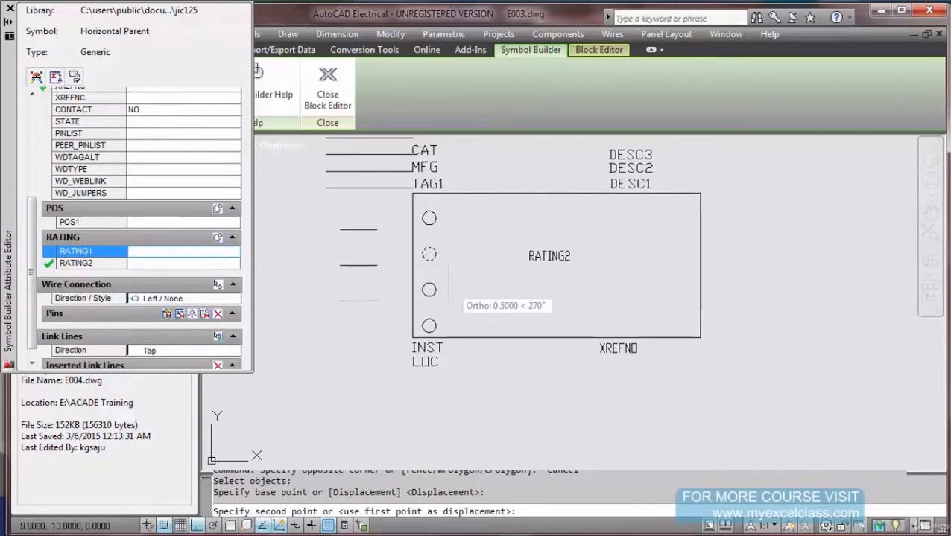
{"action": "key", "text": "F9"}
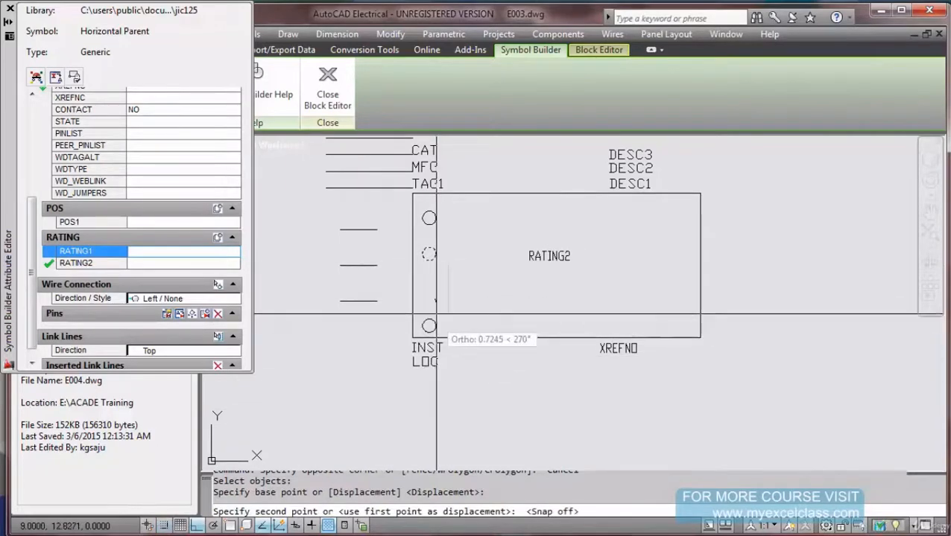
{"action": "left_click", "coordinate": [440, 279]}
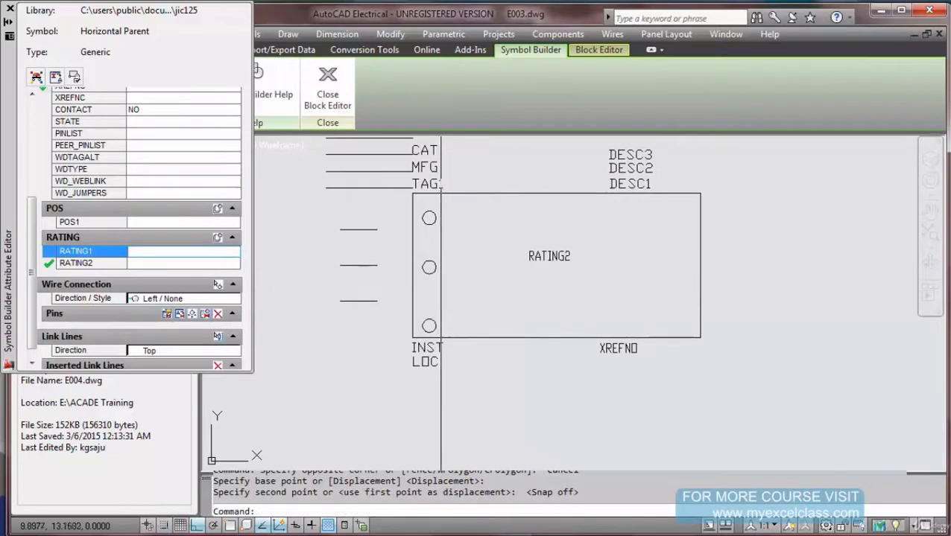
{"action": "key", "text": "Escape"}
Erase the two lower circles, leaving only the top terminal circle.
{"action": "type", "text": "e"}
{"action": "key", "text": "Return"}
{"action": "left_click", "coordinate": [446, 333]}
{"action": "left_click", "coordinate": [426, 266]}
{"action": "key", "text": "Return"}
{"action": "type", "text": "co"}
{"action": "key", "text": "Return"}
Copy the top circle 0.5 below it with Snap on.
{"action": "left_click", "coordinate": [441, 220]}
{"action": "left_click", "coordinate": [444, 221]}
{"action": "key", "text": "Return"}
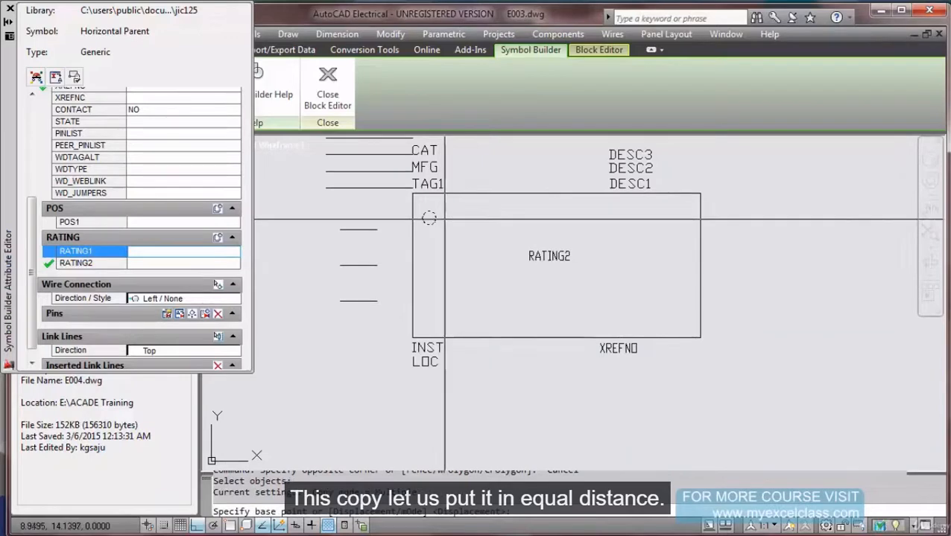
{"action": "key", "text": "F9"}
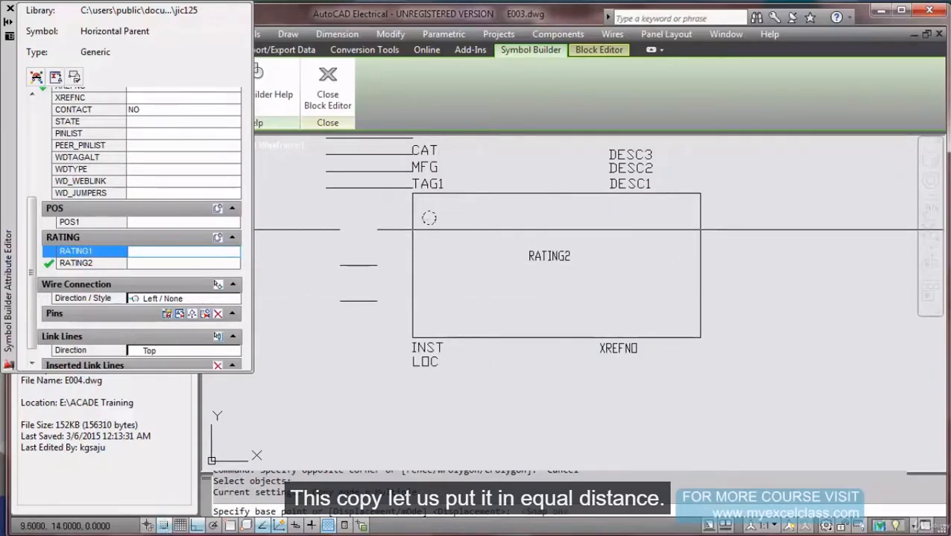
{"action": "left_click", "coordinate": [484, 230]}
{"action": "left_click", "coordinate": [485, 266]}
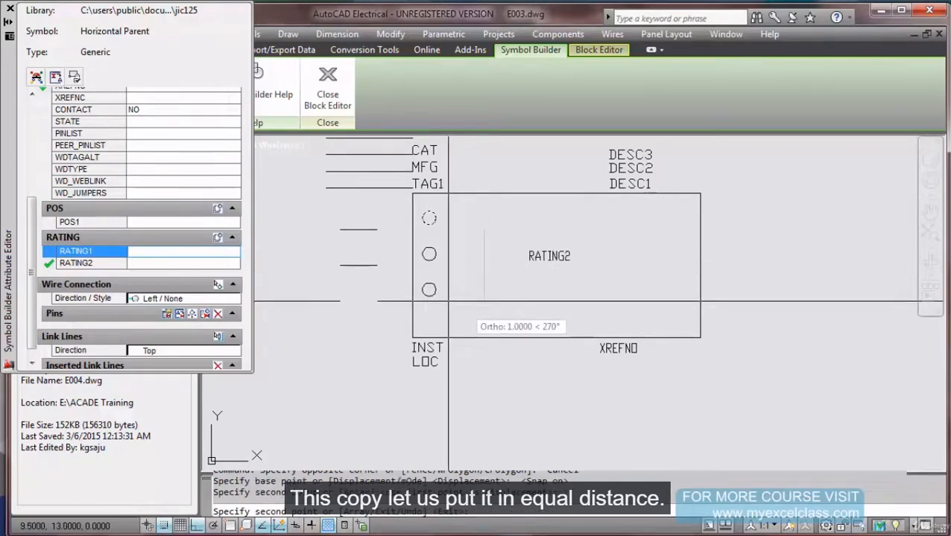
{"action": "key", "text": "Return"}
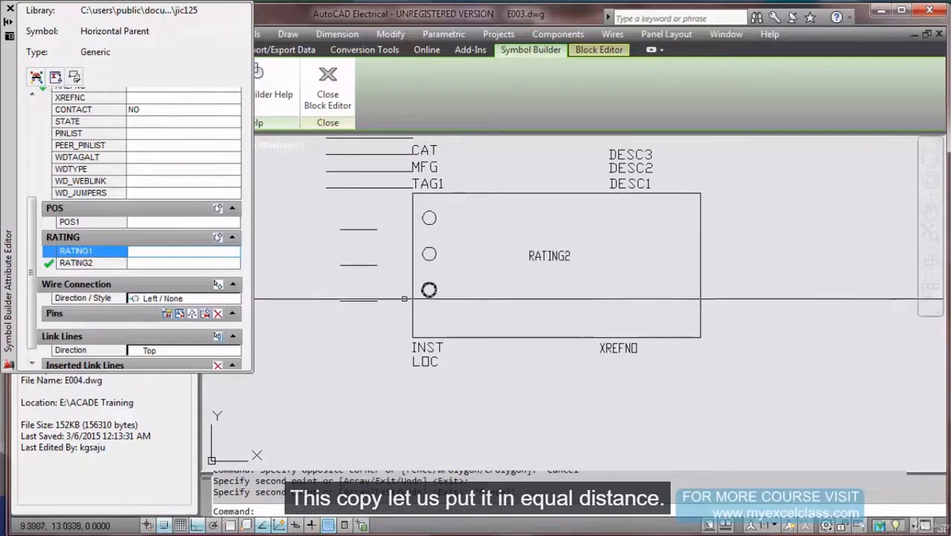
{"action": "key", "text": "Escape"}
Stretch the box bottom with INST, LOC and XREFNO upward to fit the circles.
{"action": "type", "text": "str"}
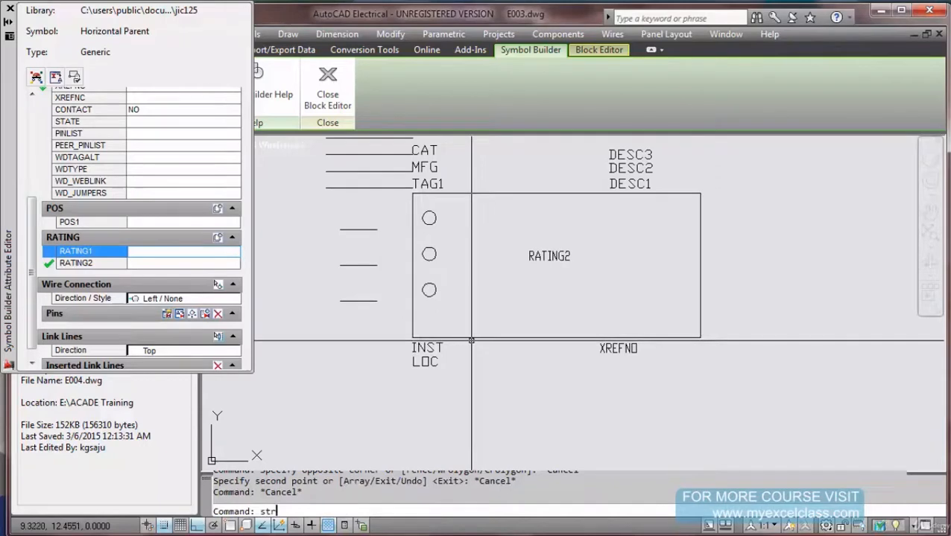
{"action": "key", "text": "Return"}
{"action": "left_click", "coordinate": [753, 384]}
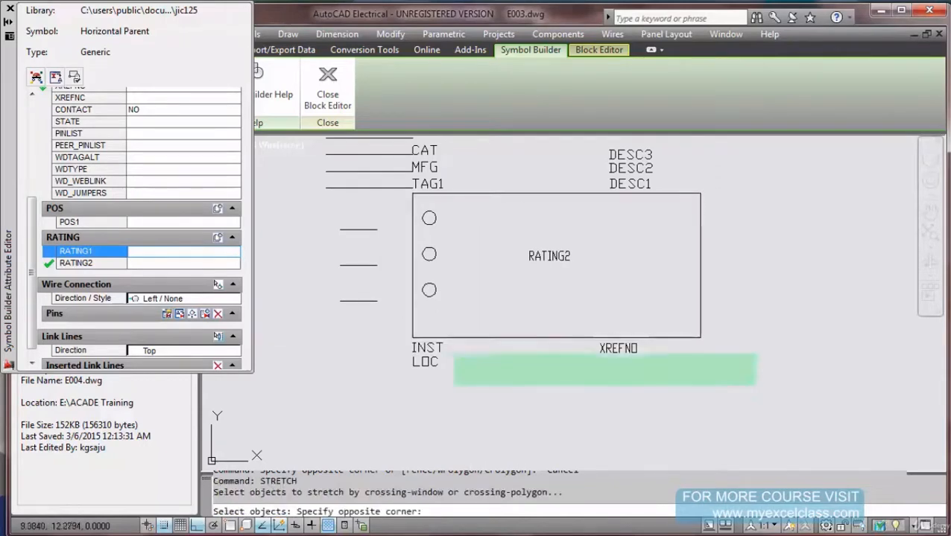
{"action": "left_click", "coordinate": [407, 328]}
{"action": "key", "text": "Return"}
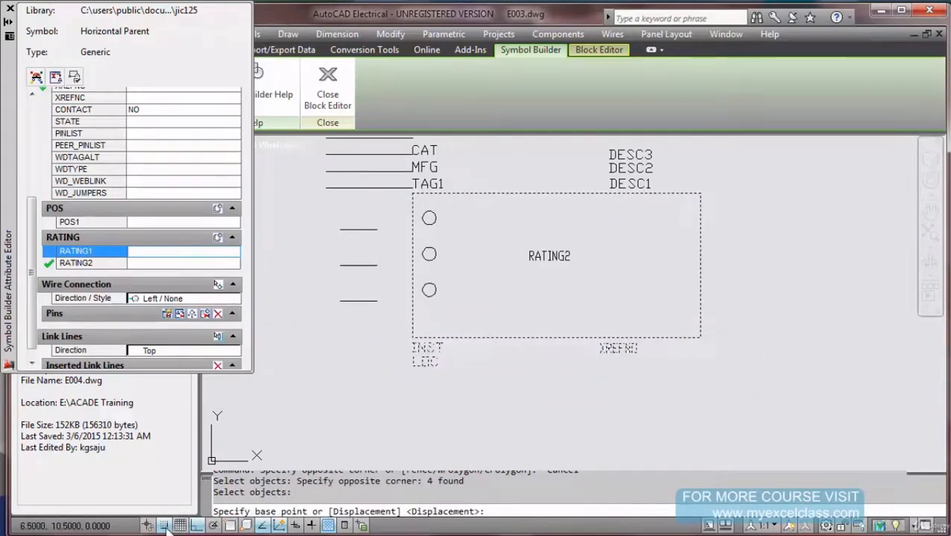
{"action": "left_click", "coordinate": [363, 375]}
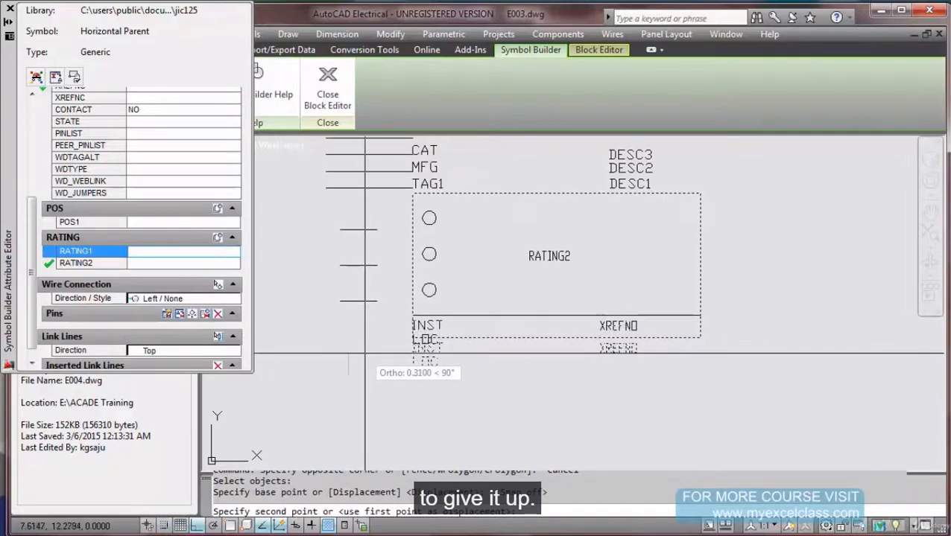
{"action": "left_click", "coordinate": [365, 353]}
{"action": "key", "text": "Escape"}
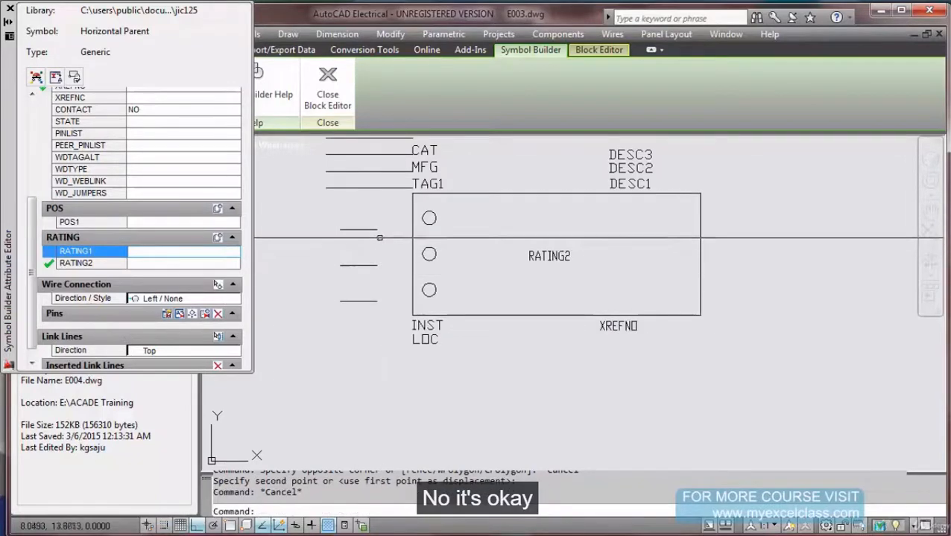
Erase the three wire stubs left of the box.
{"action": "type", "text": "e"}
{"action": "key", "text": "Return"}
{"action": "left_click", "coordinate": [399, 219]}
{"action": "left_click", "coordinate": [347, 330]}
Erase the wire stubs and the five lines beside CAT, MFG and TAG1.
{"action": "key", "text": "Return"}
{"action": "scroll", "coordinate": [364, 279], "scroll_direction": "down", "scroll_amount": 2}
{"action": "type", "text": "e"}
{"action": "key", "text": "Return"}
{"action": "left_click", "coordinate": [373, 168]}
{"action": "left_click", "coordinate": [354, 237]}
{"action": "key", "text": "Return"}
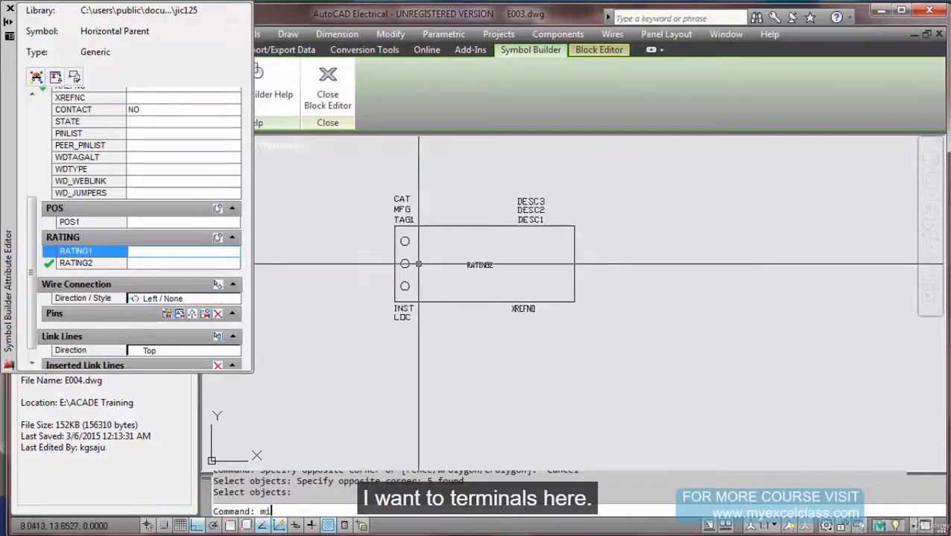
Mirror the top and bottom left circles about the box's vertical midline, keeping the originals.
{"action": "type", "text": "mi"}
{"action": "key", "text": "Return"}
{"action": "left_click", "coordinate": [404, 241]}
{"action": "left_click", "coordinate": [404, 287]}
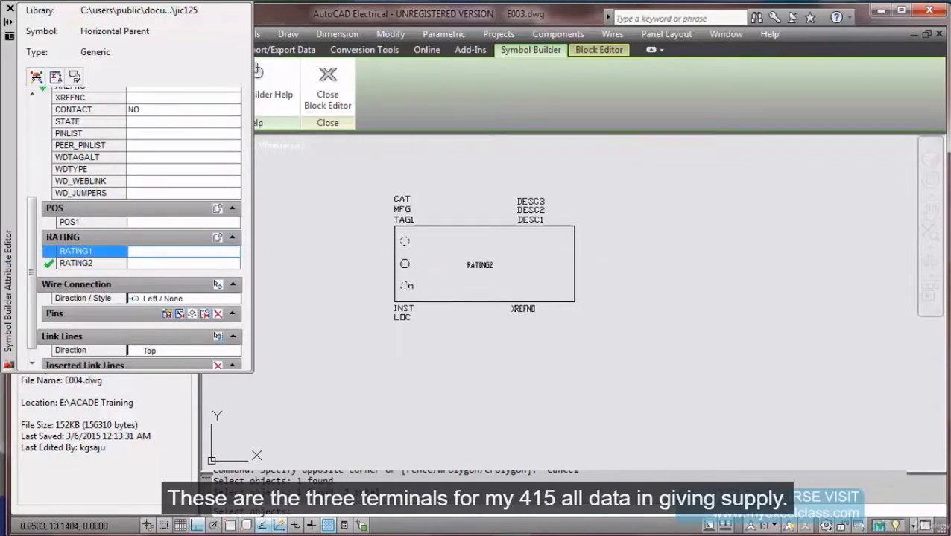
{"action": "key", "text": "Return"}
{"action": "type", "text": "mid"}
{"action": "key", "text": "Return"}
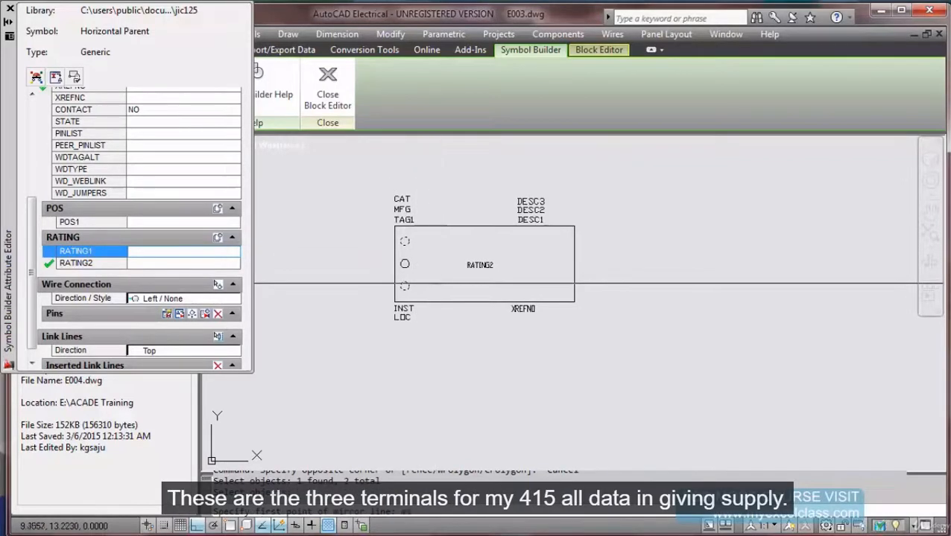
{"action": "left_click", "coordinate": [484, 226]}
{"action": "left_click", "coordinate": [475, 278]}
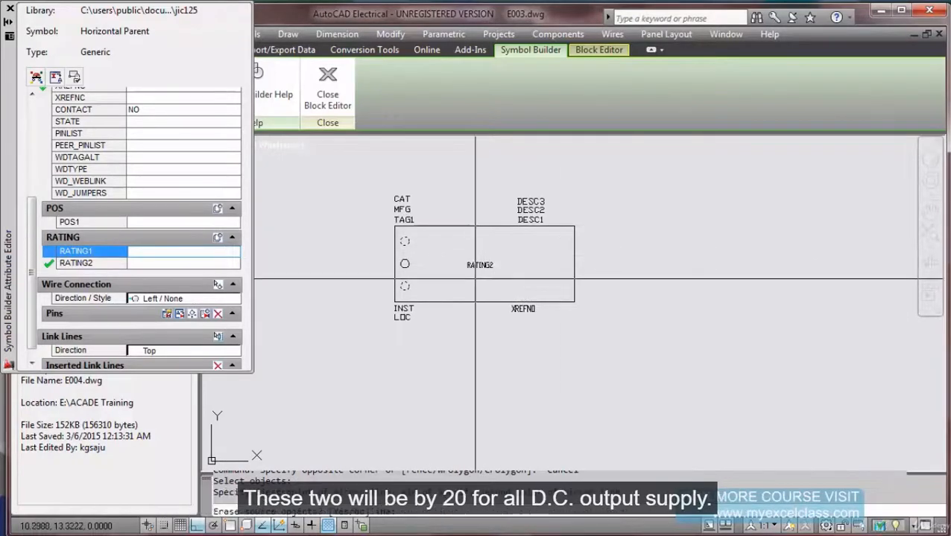
{"action": "right_click", "coordinate": [477, 281]}
{"action": "left_click", "coordinate": [511, 290]}
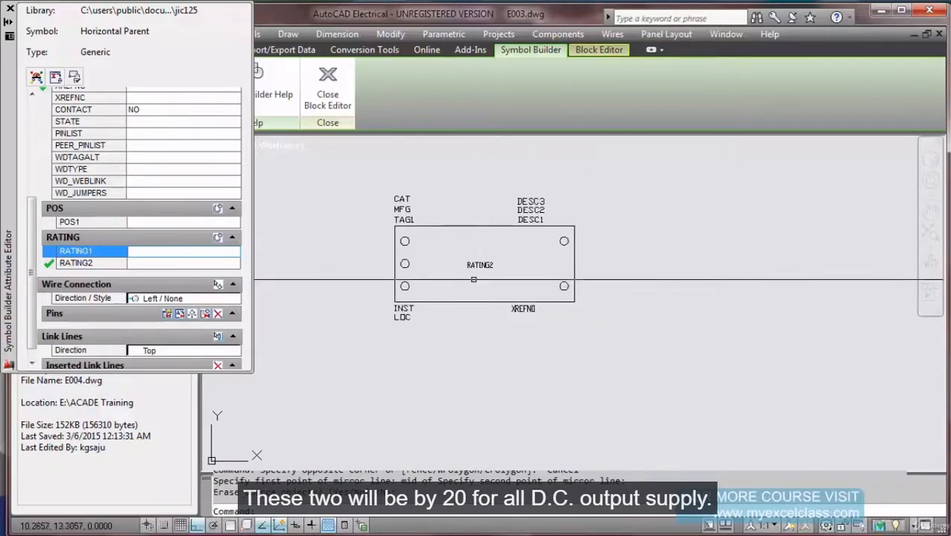
{"action": "scroll", "coordinate": [464, 274], "scroll_direction": "up", "scroll_amount": 2}
{"action": "middle_click_drag", "start_coordinate": [458, 273], "coordinate": [564, 280]}
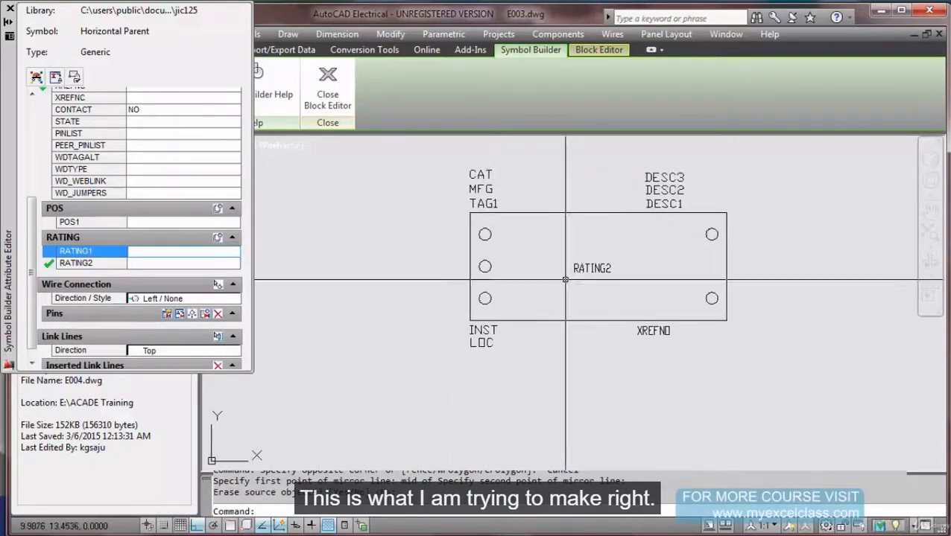
Turn Object Snap On (F3) with the Quadrant mode ticked in Drafting Settings.
{"action": "scroll", "coordinate": [497, 254], "scroll_direction": "up", "scroll_amount": 2}
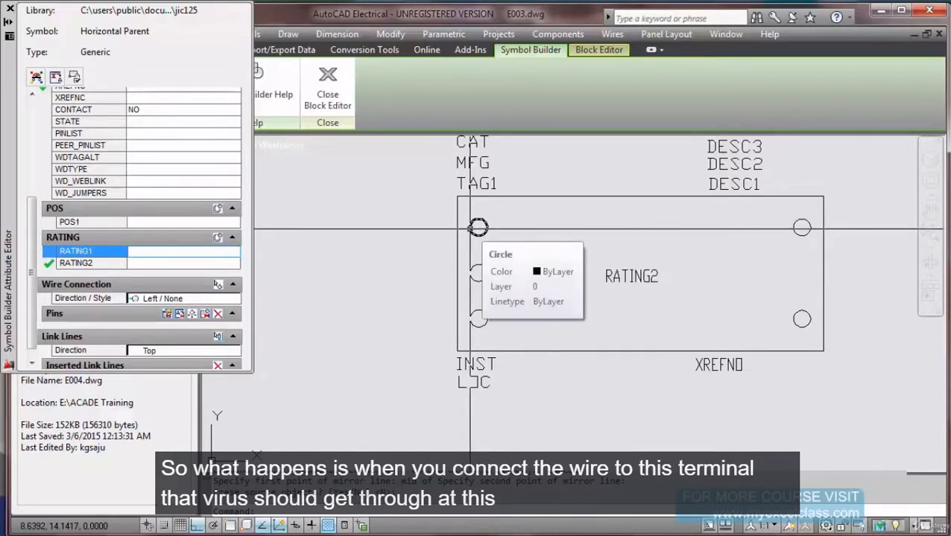
{"action": "left_click", "coordinate": [478, 226]}
{"action": "key", "text": "Return"}
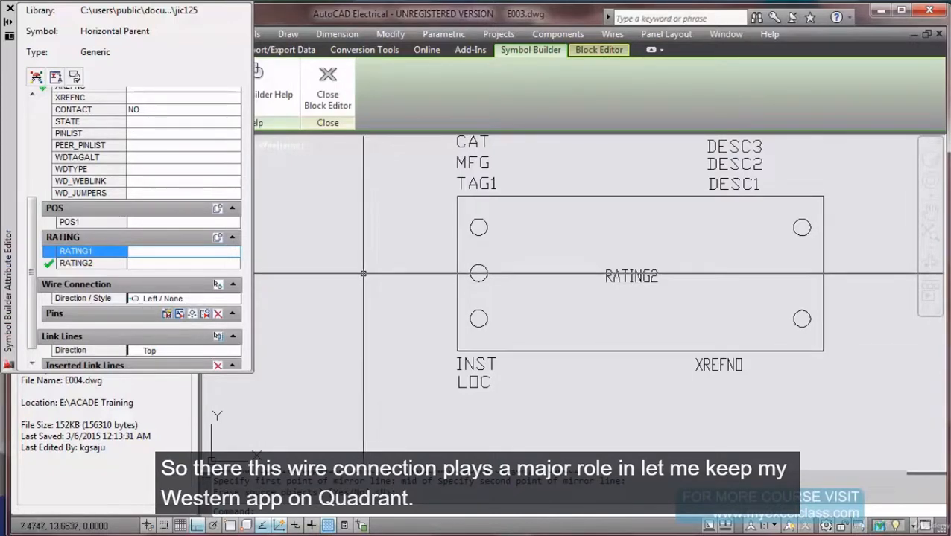
{"action": "type", "text": "osnap"}
{"action": "key", "text": "Return"}
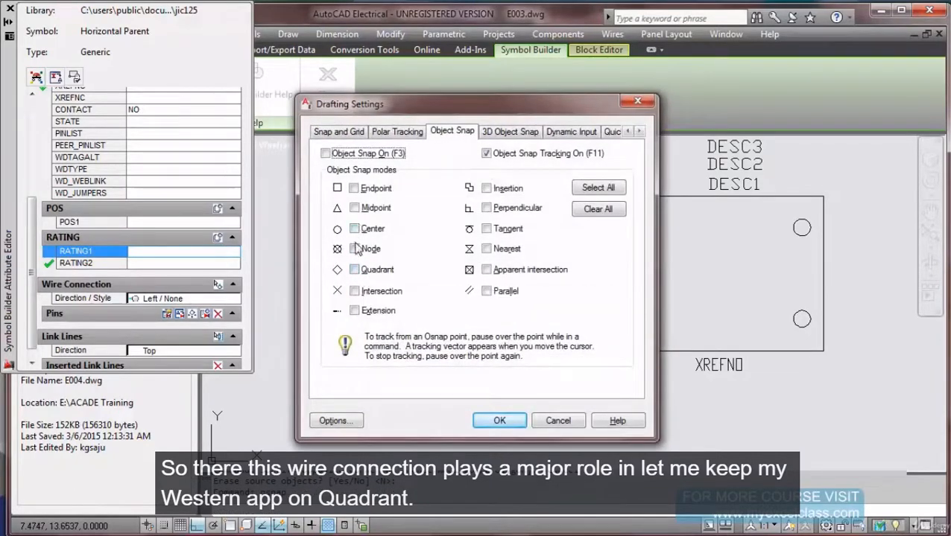
{"action": "left_click", "coordinate": [355, 269]}
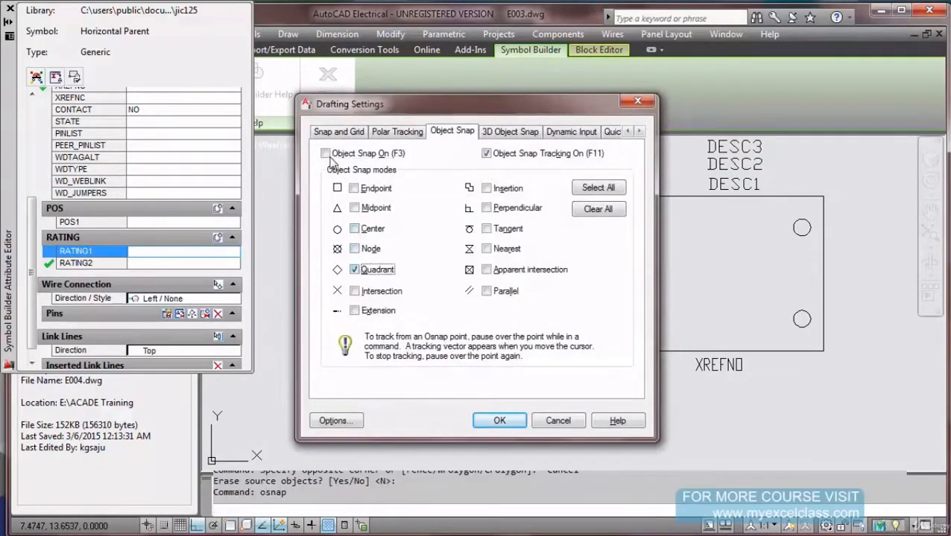
{"action": "left_click", "coordinate": [325, 154]}
{"action": "left_click", "coordinate": [500, 421]}
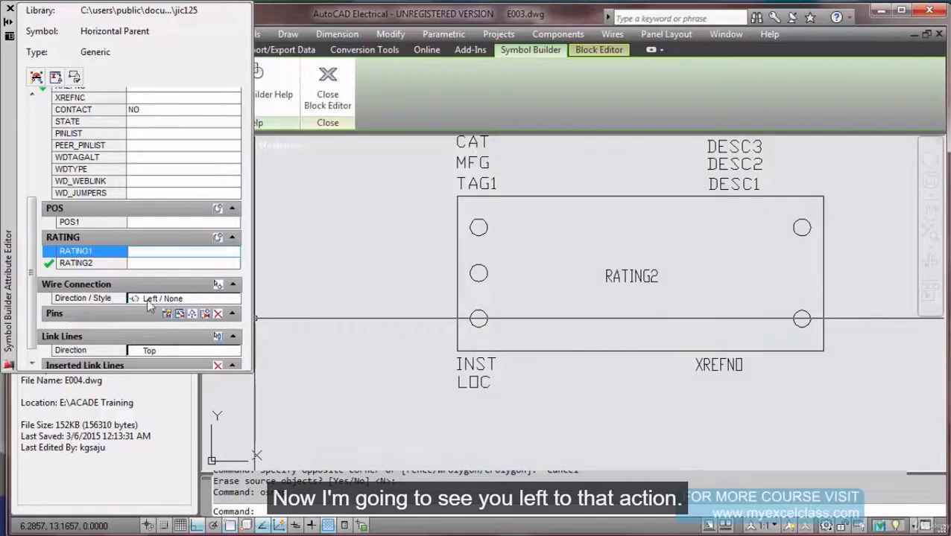
Insert wire connections TERM01, TERM02 and TERM03 on the three left terminal circles.
{"action": "left_click", "coordinate": [218, 285]}
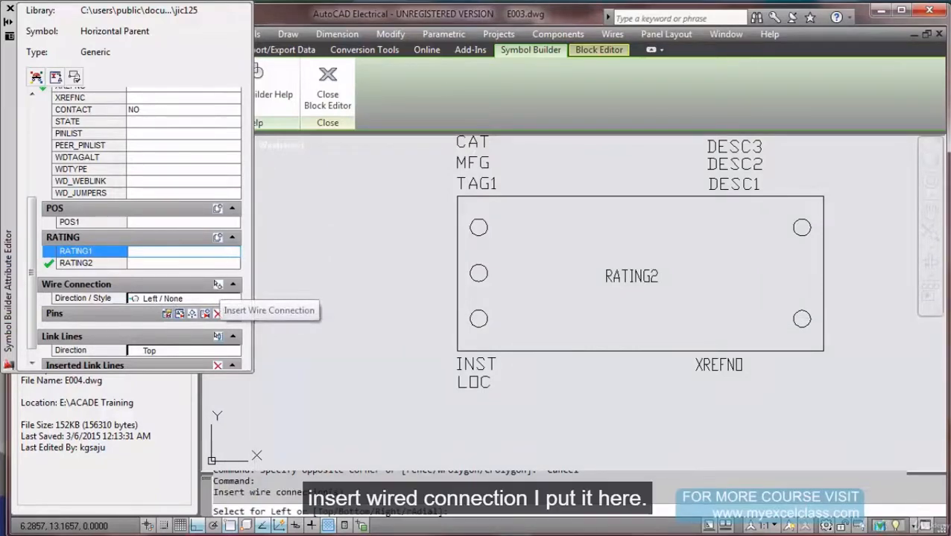
{"action": "left_click", "coordinate": [470, 227]}
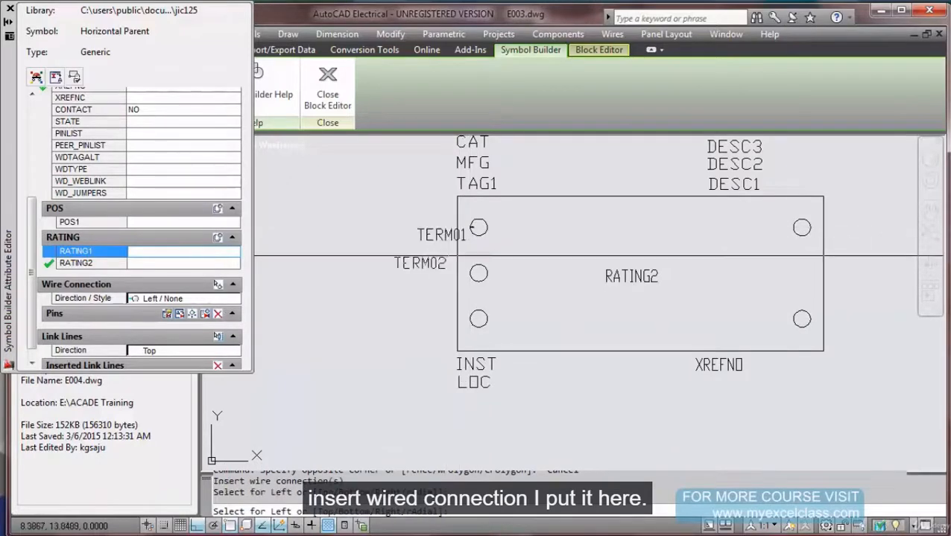
{"action": "left_click", "coordinate": [470, 273]}
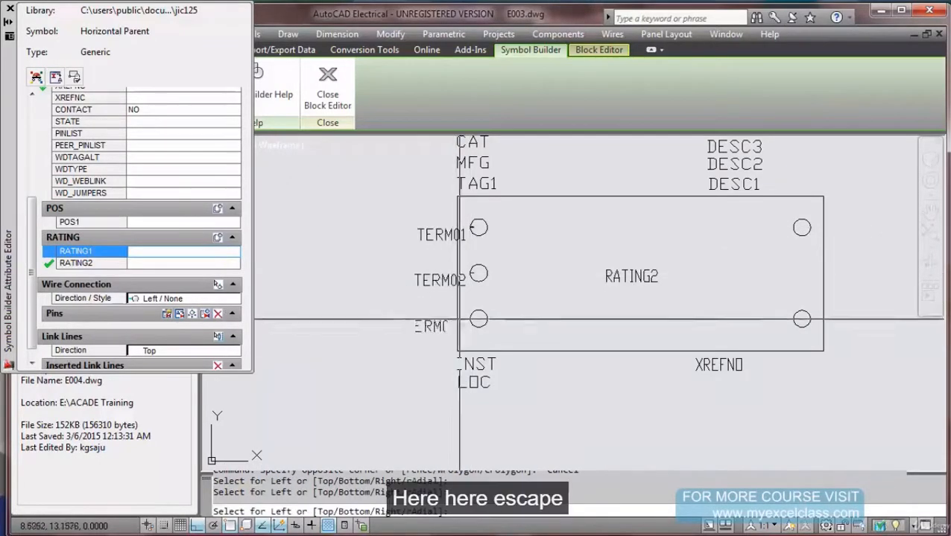
{"action": "left_click", "coordinate": [424, 330]}
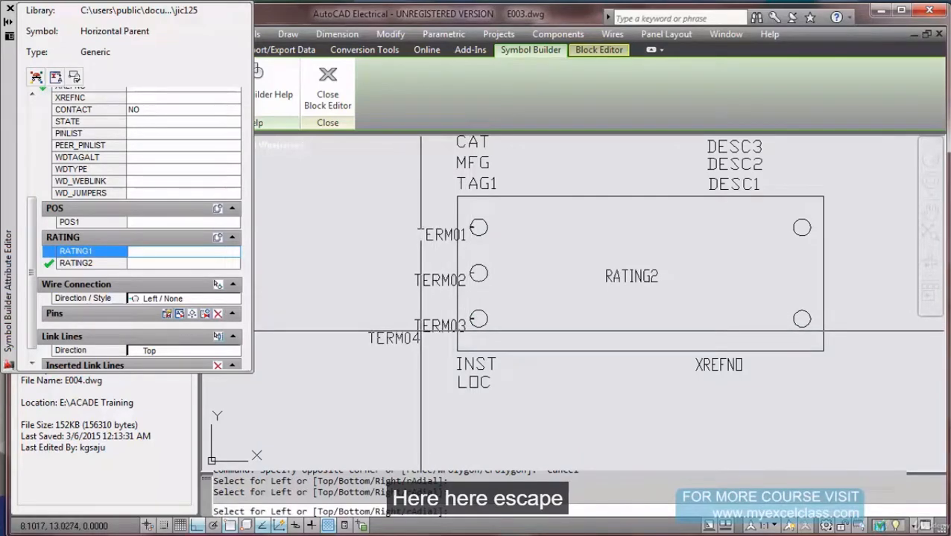
{"action": "key", "text": "Escape"}
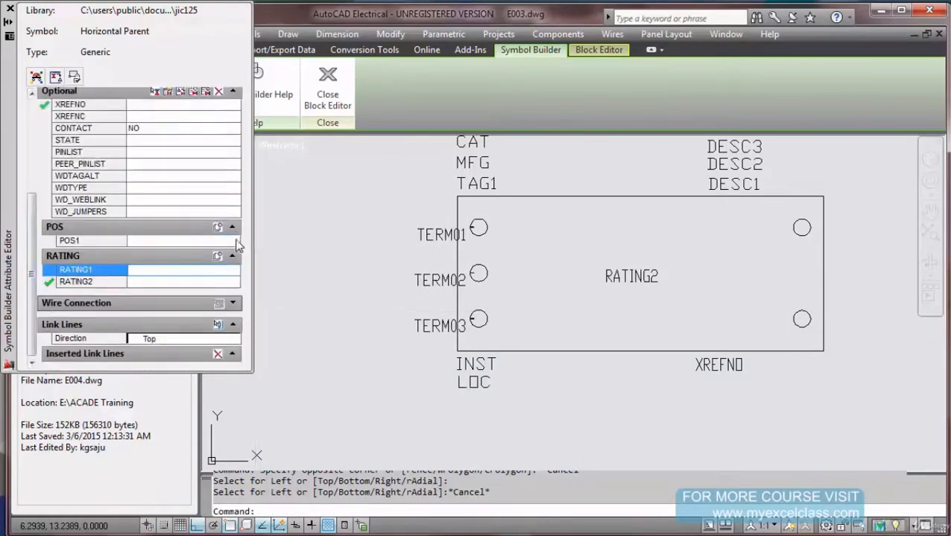
{"action": "left_click", "coordinate": [233, 304]}
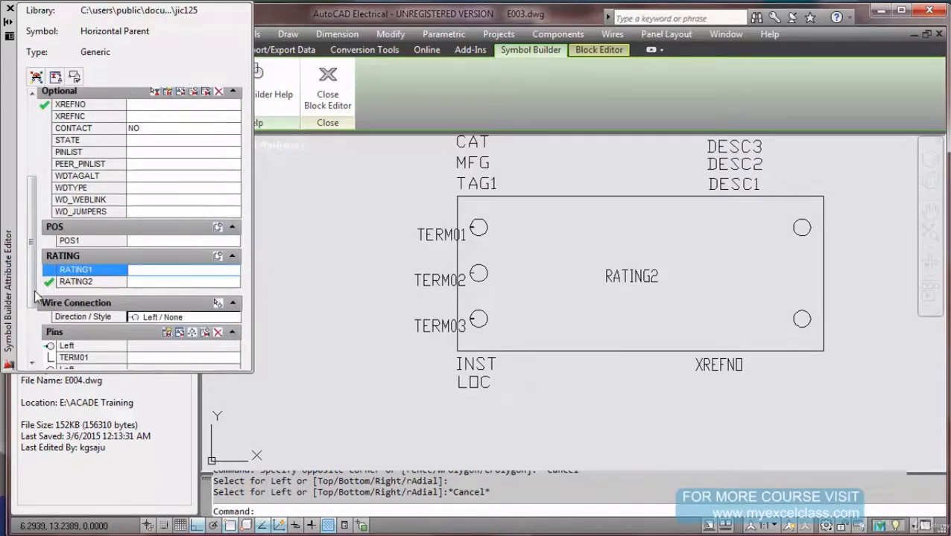
{"action": "scroll", "coordinate": [35, 297], "scroll_direction": "down", "scroll_amount": 5}
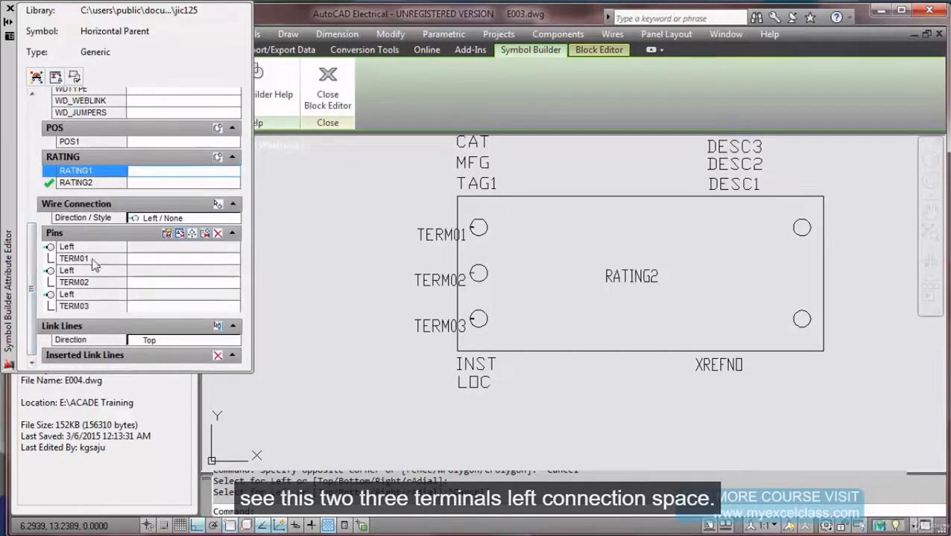
Set wire direction to Right and place TERM04 and TERM05 on the upper- and lower-right circles.
{"action": "left_click", "coordinate": [205, 220]}
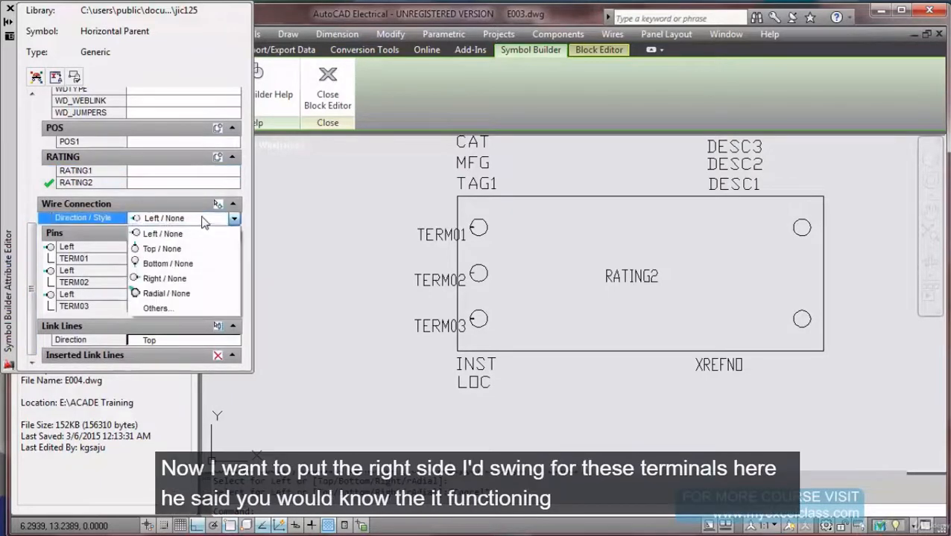
{"action": "left_click", "coordinate": [198, 281]}
{"action": "left_click", "coordinate": [218, 204]}
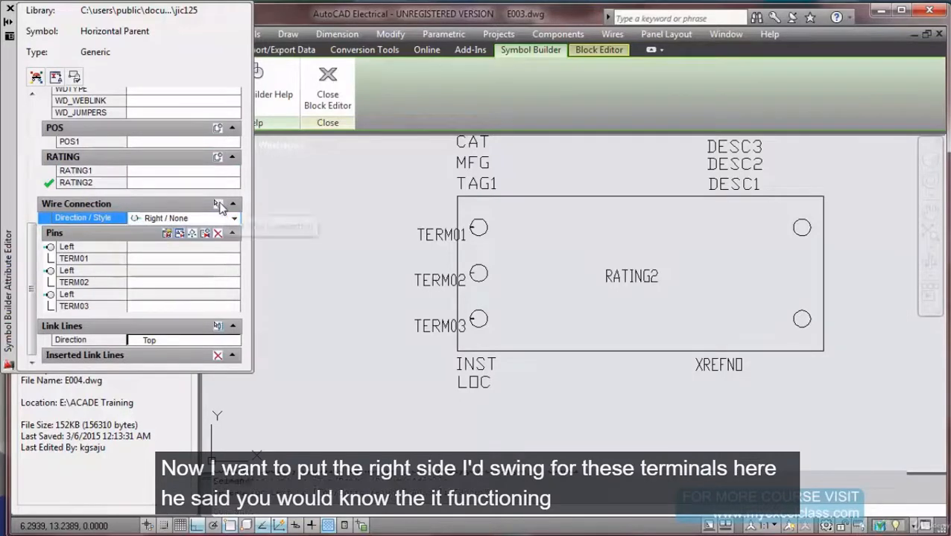
{"action": "left_click", "coordinate": [809, 227]}
{"action": "left_click", "coordinate": [801, 327]}
{"action": "key", "text": "Escape"}
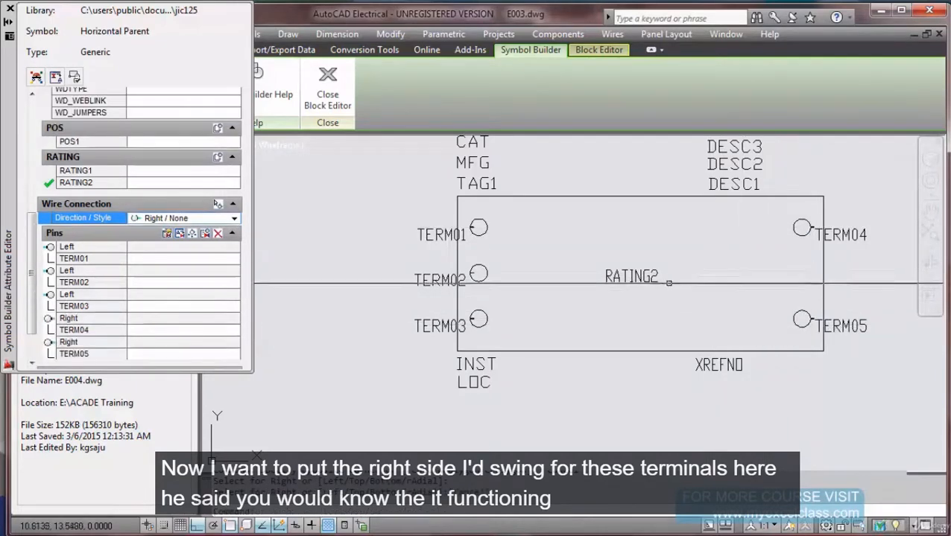
{"action": "scroll", "coordinate": [657, 277], "scroll_direction": "down", "scroll_amount": 2}
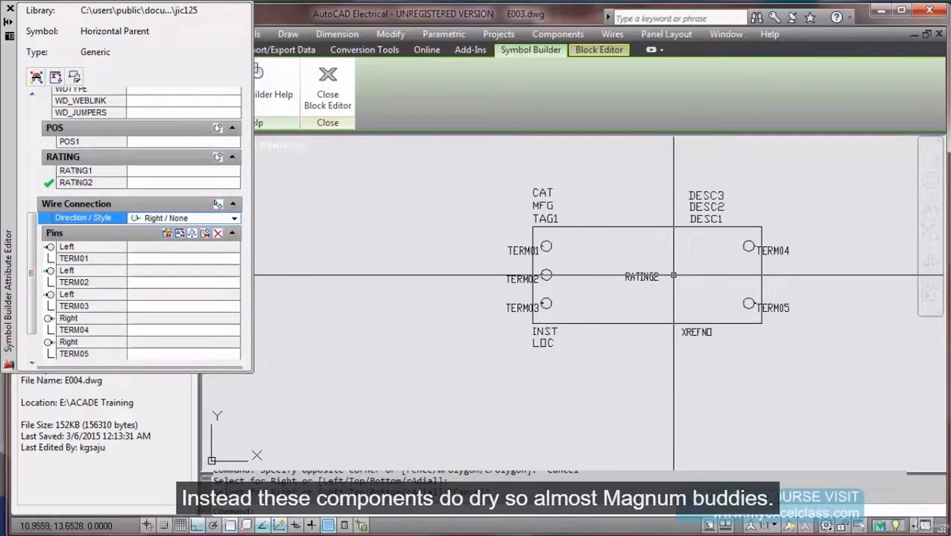
{"action": "scroll", "coordinate": [672, 277], "scroll_direction": "up", "scroll_amount": 2}
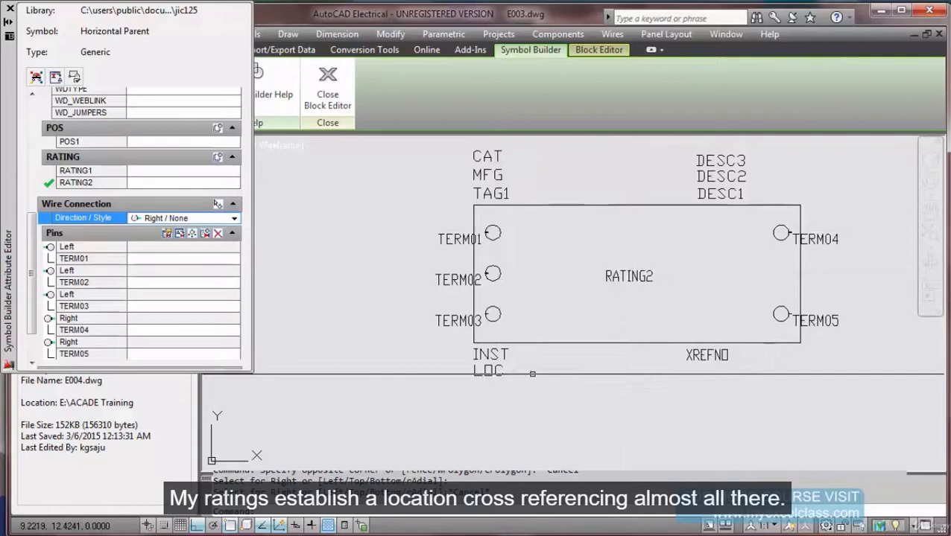
{"action": "scroll", "coordinate": [583, 362], "scroll_direction": "down", "scroll_amount": 2}
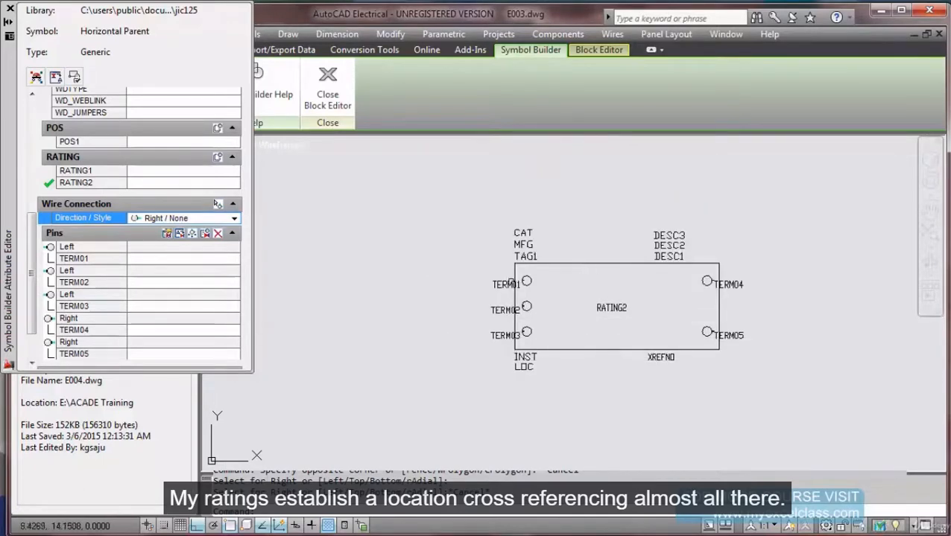
Close the attribute and block editors and rename the Wblock symbol to Trail_002.
{"action": "left_click", "coordinate": [9, 11]}
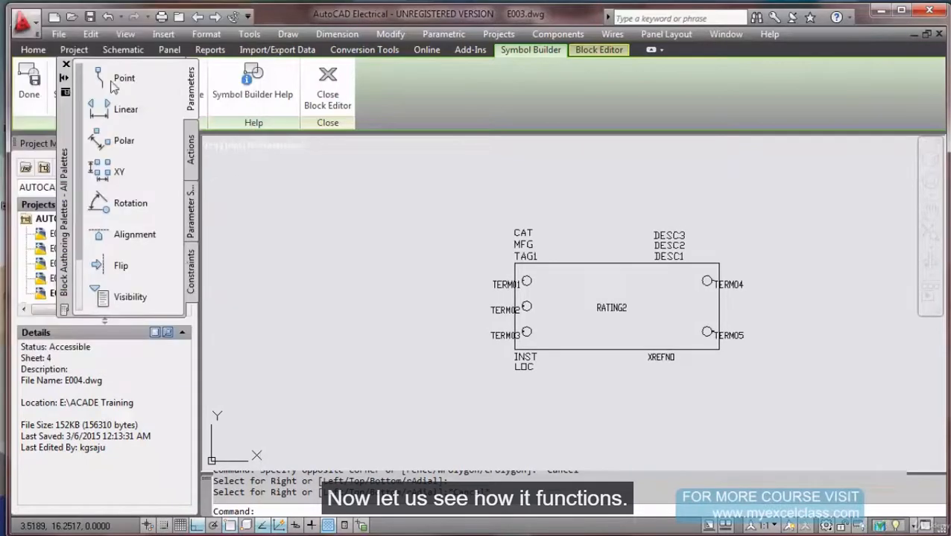
{"action": "left_click", "coordinate": [326, 88]}
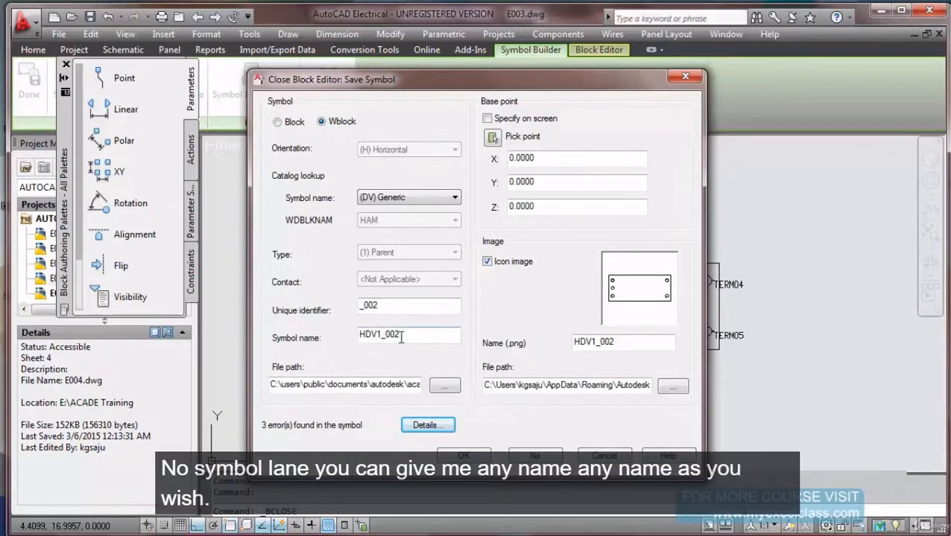
{"action": "left_click_drag", "start_coordinate": [382, 333], "coordinate": [328, 322]}
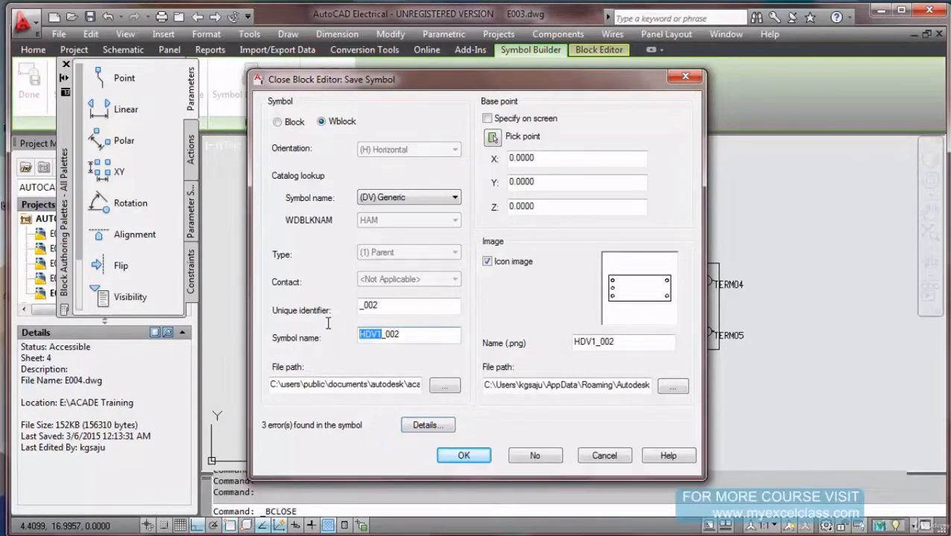
{"action": "type", "text": "Trail"}
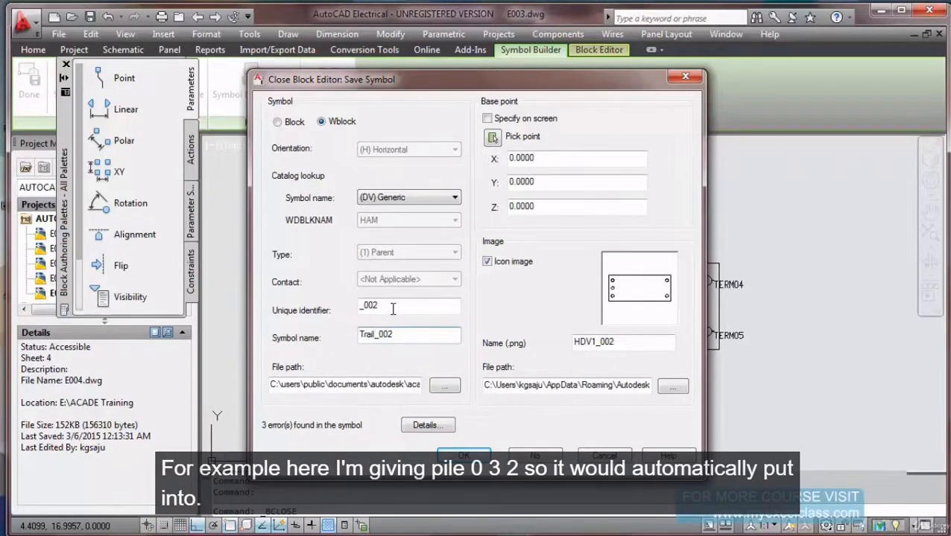
{"action": "left_click", "coordinate": [392, 309]}
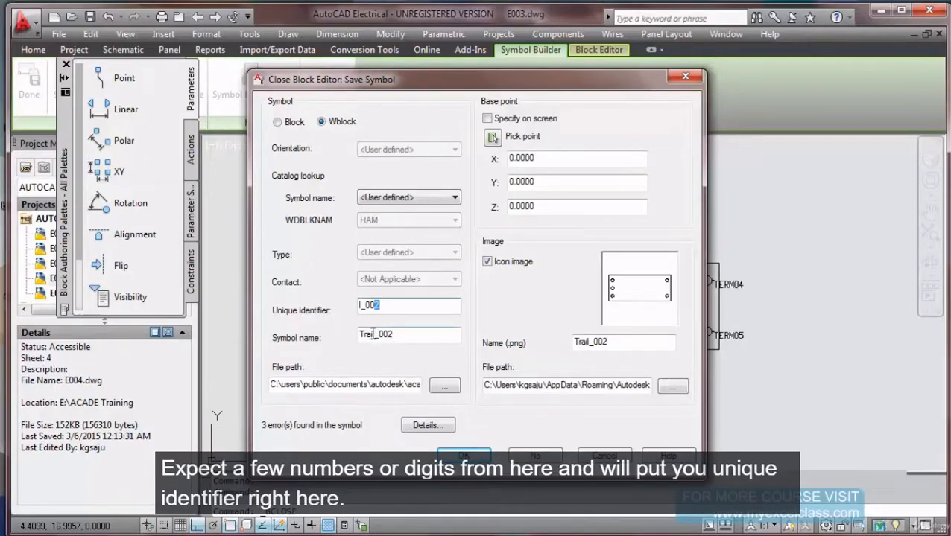
{"action": "left_click_drag", "start_coordinate": [371, 334], "coordinate": [360, 307]}
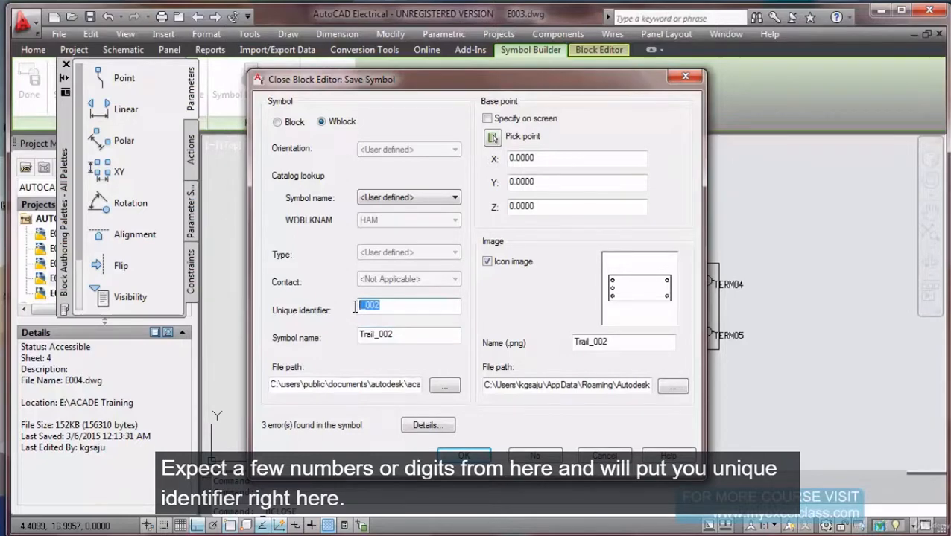
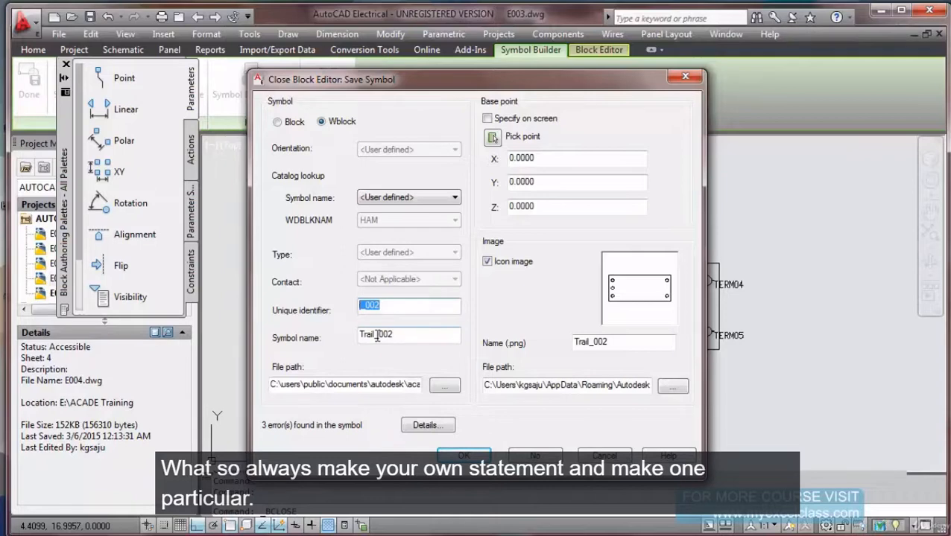
Browse to the Drawings (E:) drive for the symbol's file path.
{"action": "left_click", "coordinate": [441, 388]}
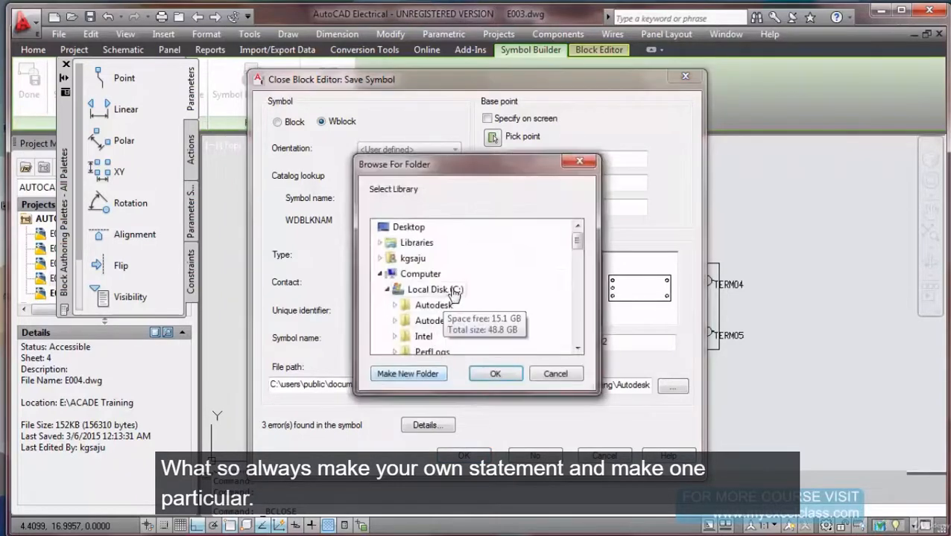
{"action": "left_click", "coordinate": [453, 292]}
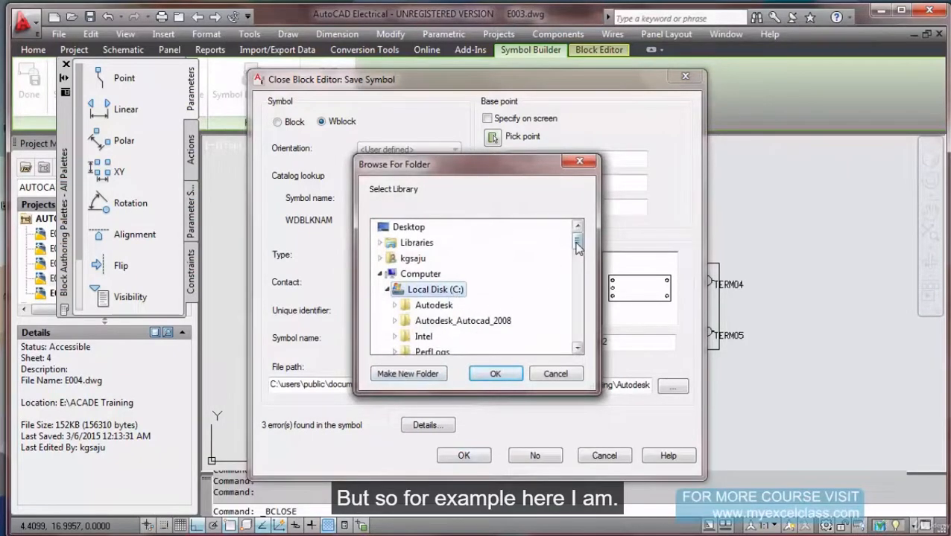
{"action": "left_click_drag", "start_coordinate": [577, 243], "coordinate": [578, 253]}
{"action": "left_click", "coordinate": [380, 243]}
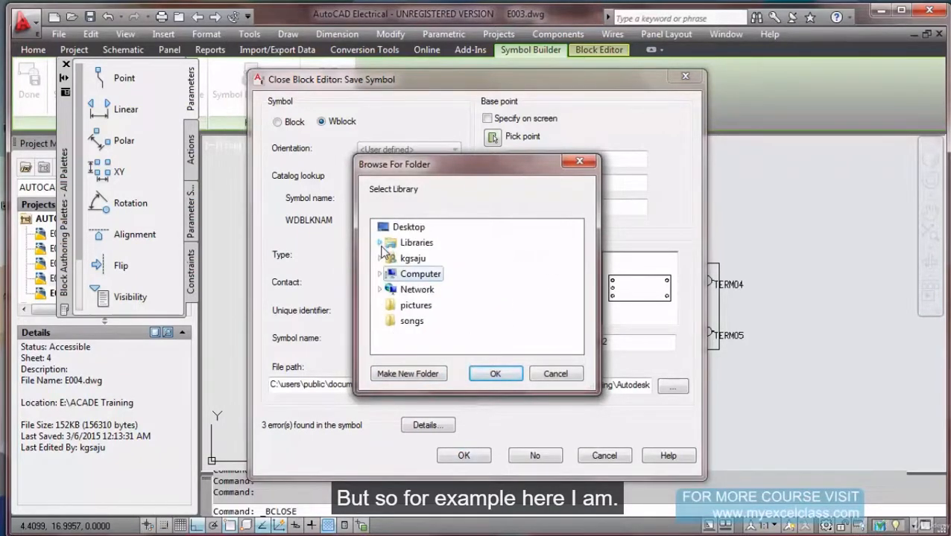
{"action": "left_click", "coordinate": [380, 274]}
{"action": "left_click_drag", "start_coordinate": [578, 247], "coordinate": [570, 319]}
{"action": "double_click", "coordinate": [434, 306]}
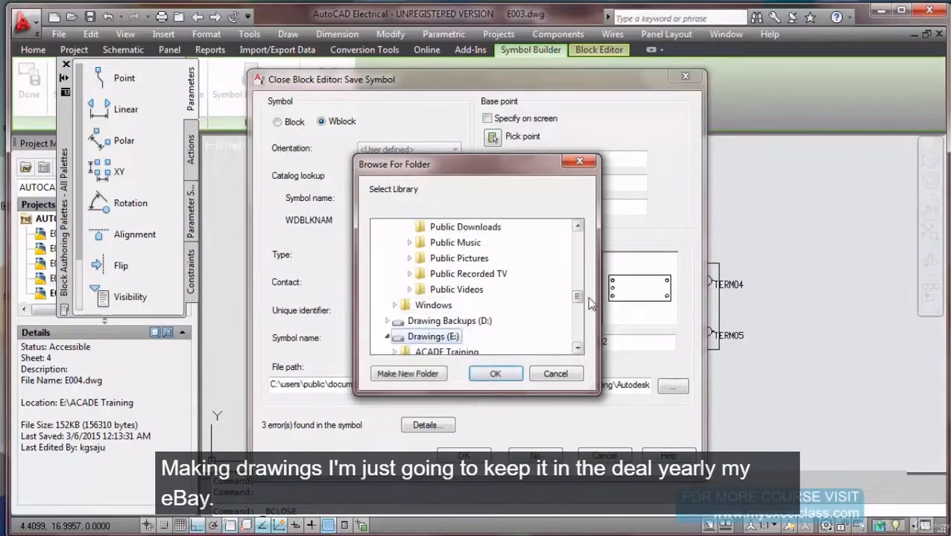
{"action": "left_click_drag", "start_coordinate": [583, 302], "coordinate": [580, 313]}
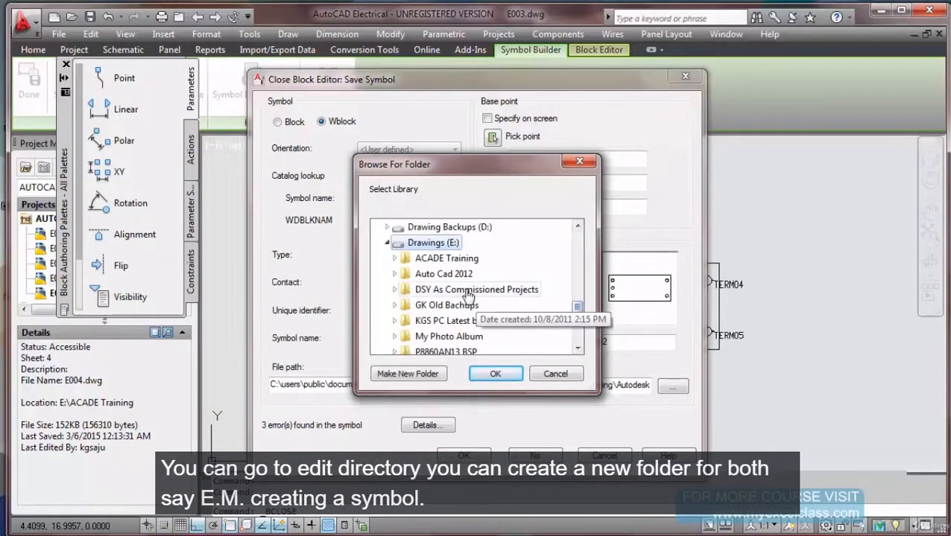
Create a new folder named Sym on E: and set it as Trail_002's file path.
{"action": "left_click", "coordinate": [411, 374]}
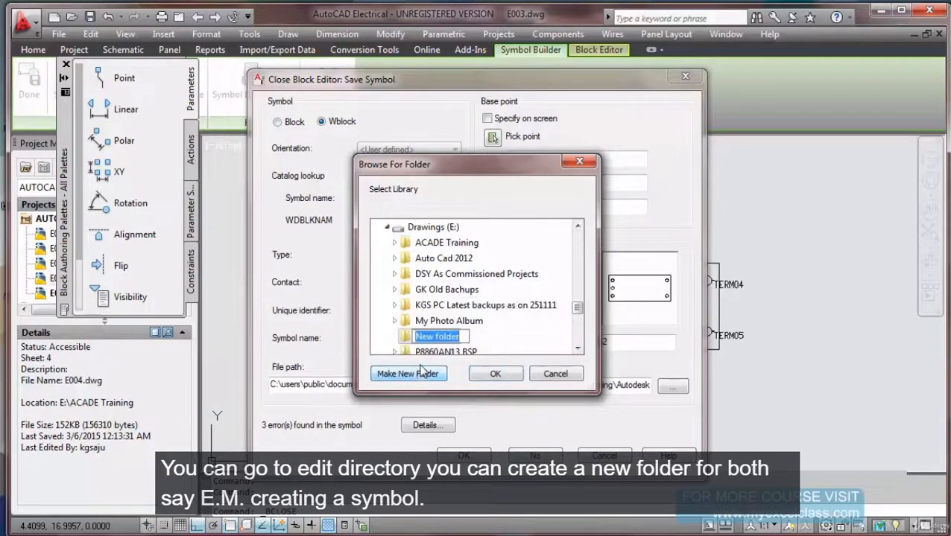
{"action": "type", "text": "S"}
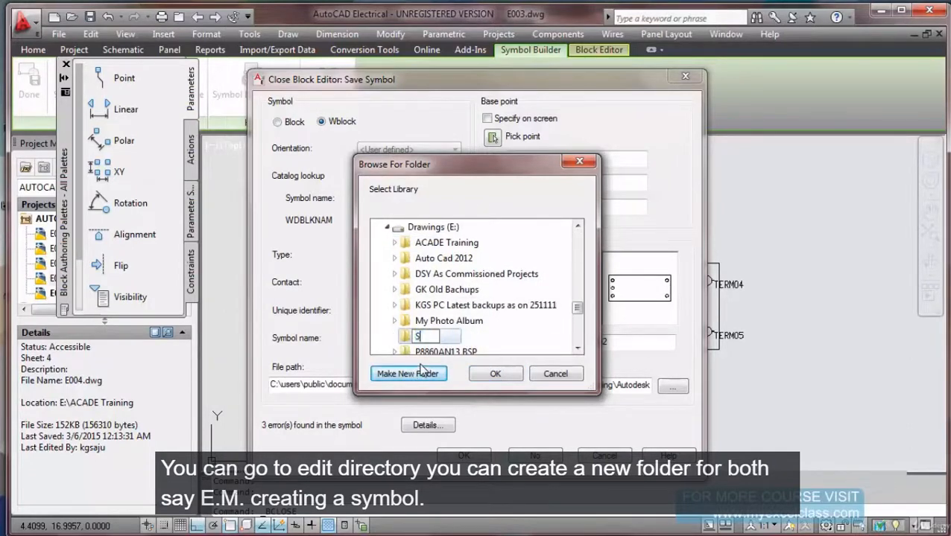
{"action": "type", "text": "ymbols"}
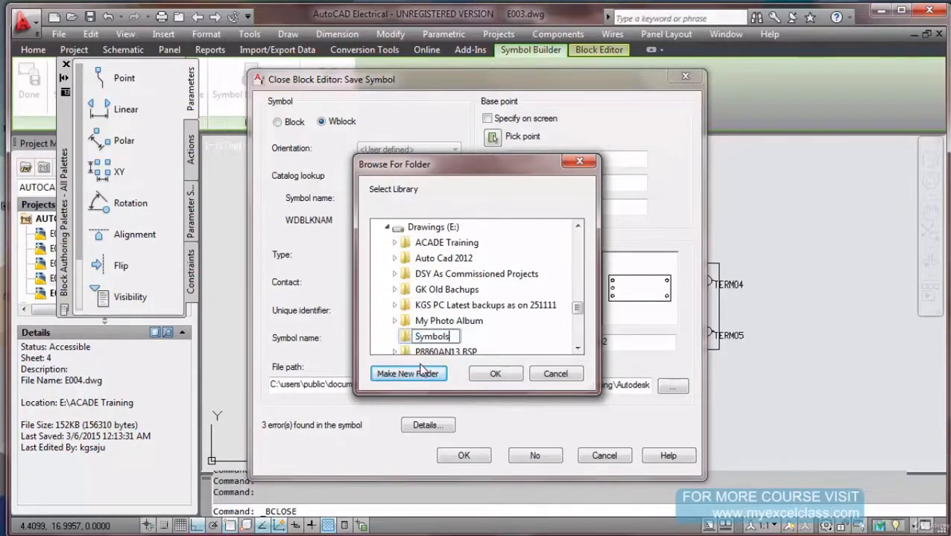
{"action": "key", "text": "Return"}
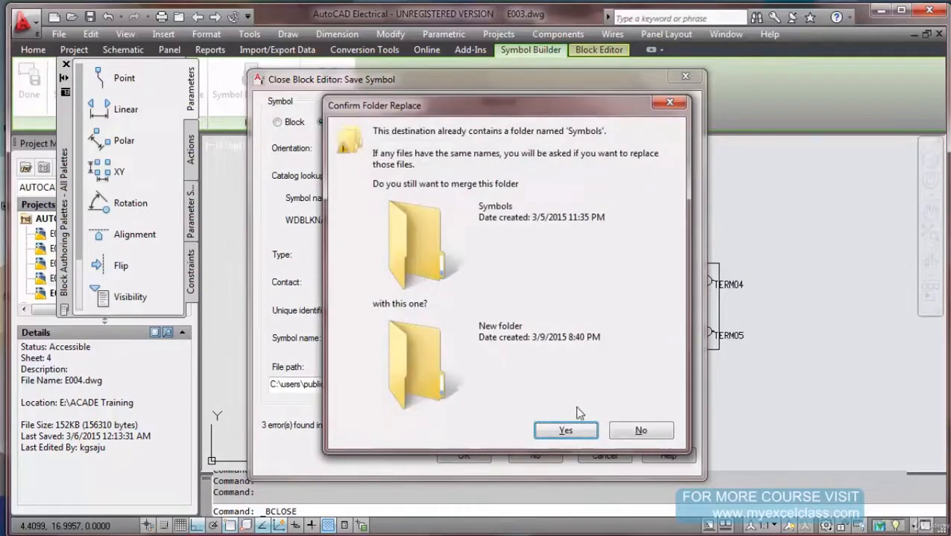
{"action": "left_click", "coordinate": [607, 431]}
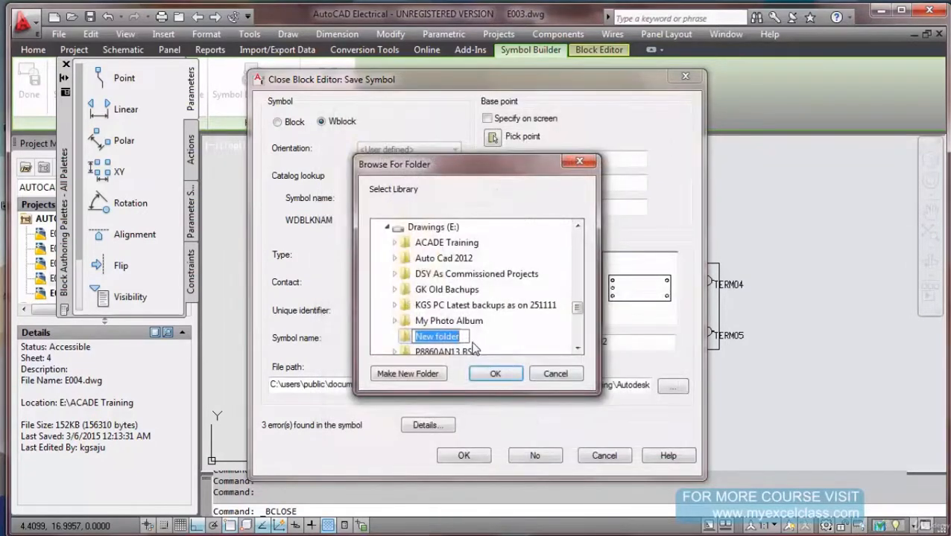
{"action": "type", "text": "Sym"}
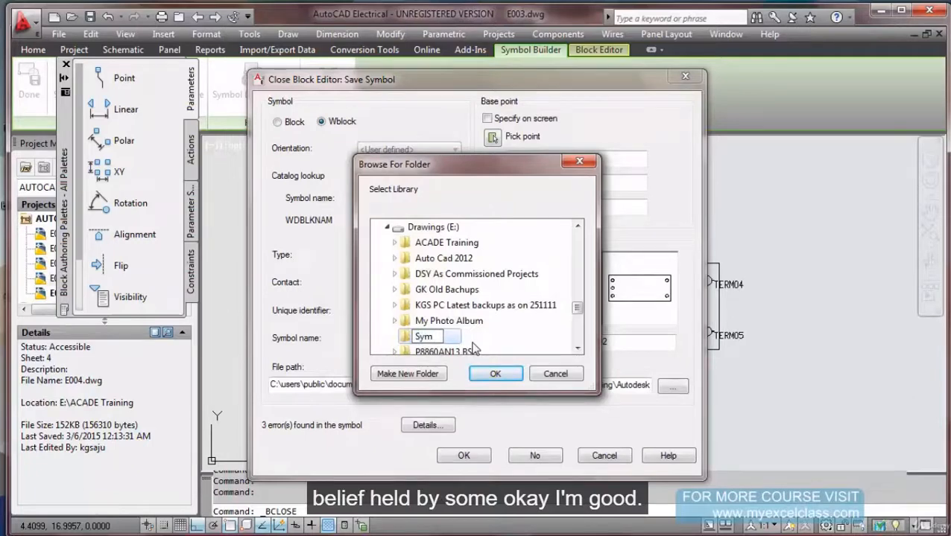
{"action": "key", "text": "Return"}
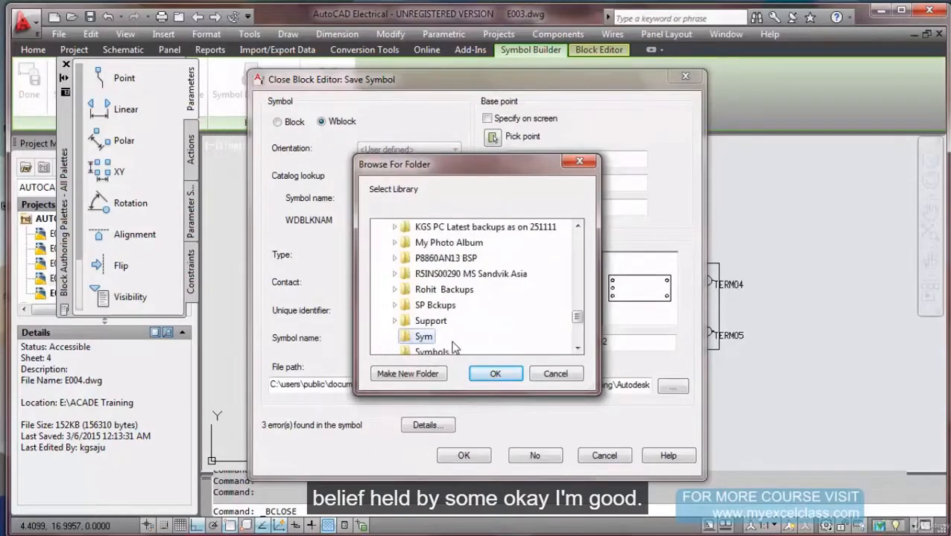
{"action": "left_click", "coordinate": [496, 374]}
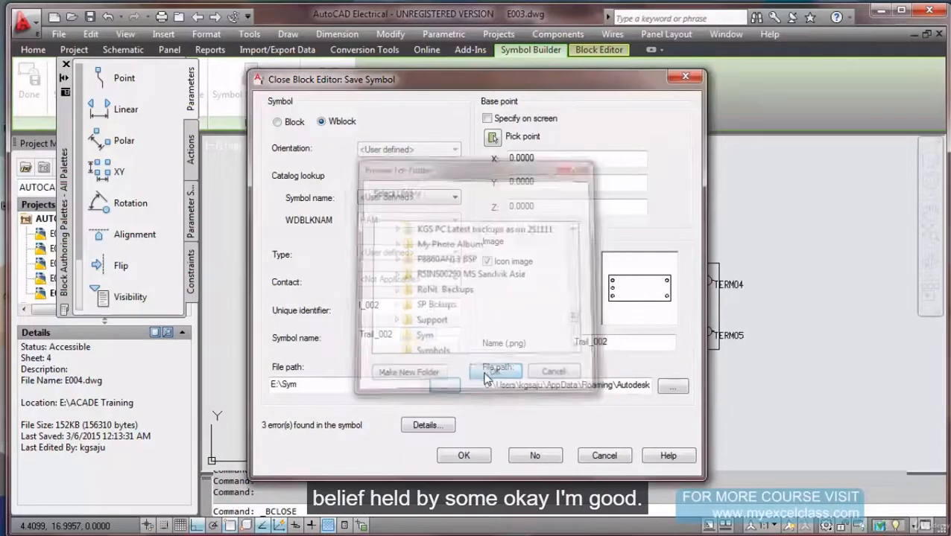
{"action": "left_click", "coordinate": [311, 386]}
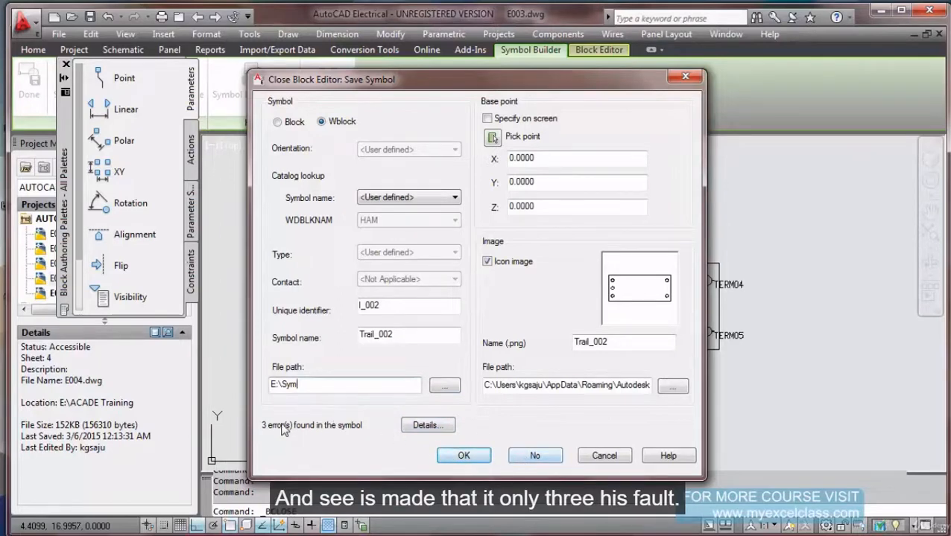
{"action": "left_click", "coordinate": [425, 425]}
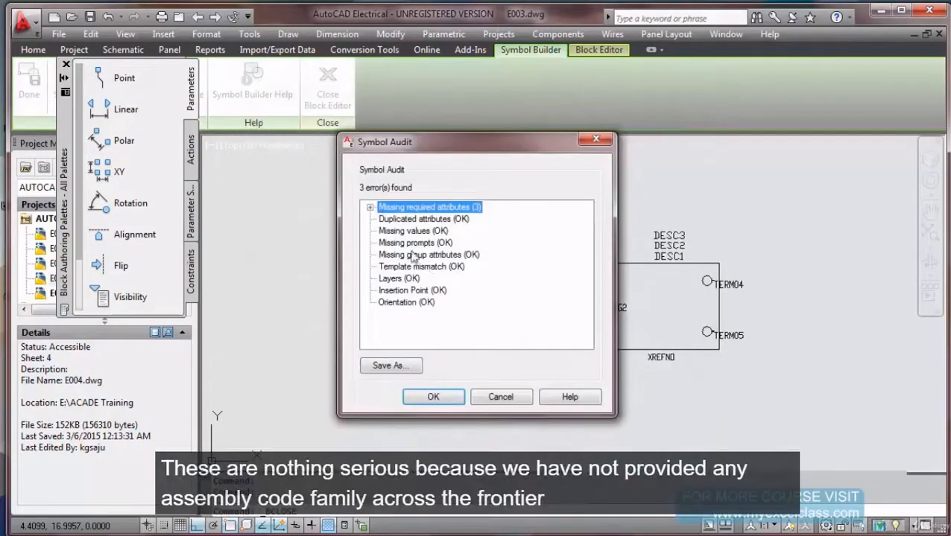
Review the missing-attribute errors and set the base point at TERM01's connection point.
{"action": "left_click", "coordinate": [370, 207]}
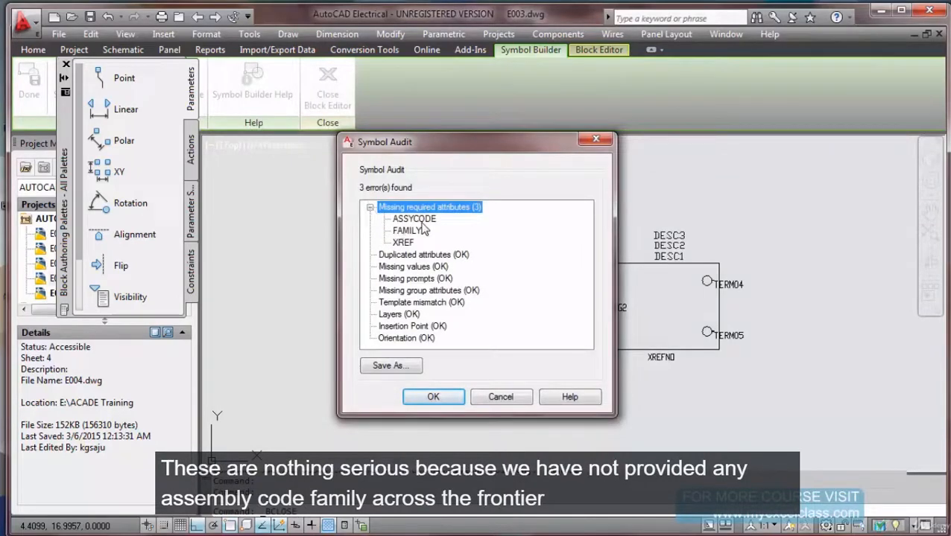
{"action": "left_click", "coordinate": [433, 398]}
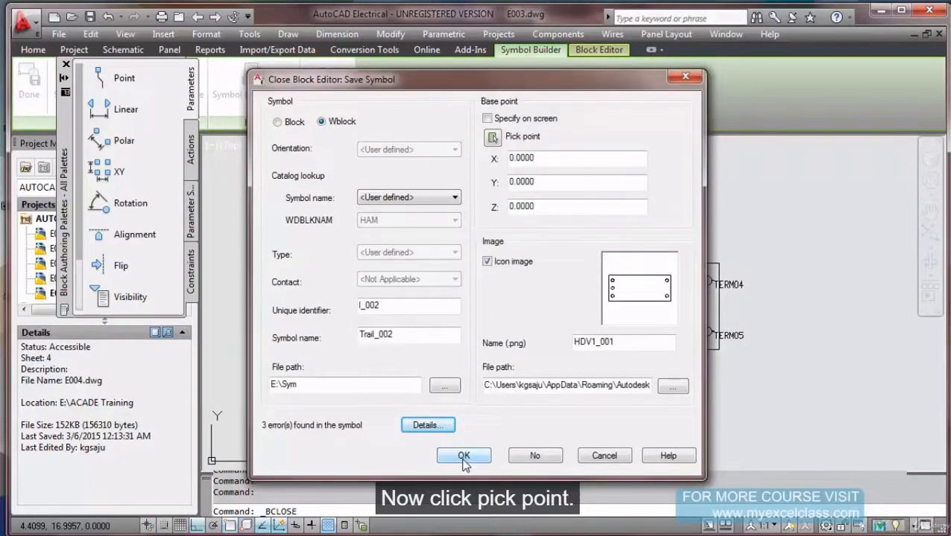
{"action": "left_click", "coordinate": [492, 137]}
{"action": "scroll", "coordinate": [522, 277], "scroll_direction": "up", "scroll_amount": 5}
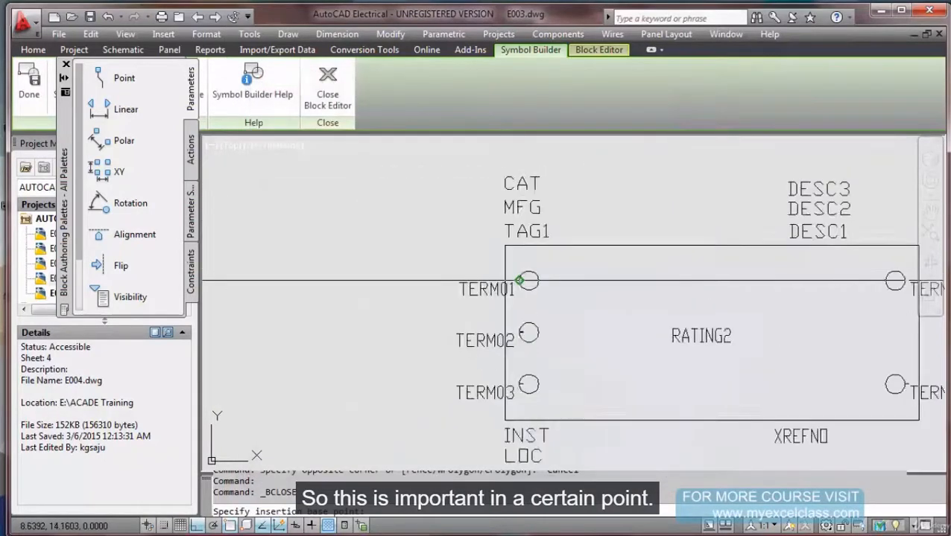
{"action": "left_click", "coordinate": [516, 281]}
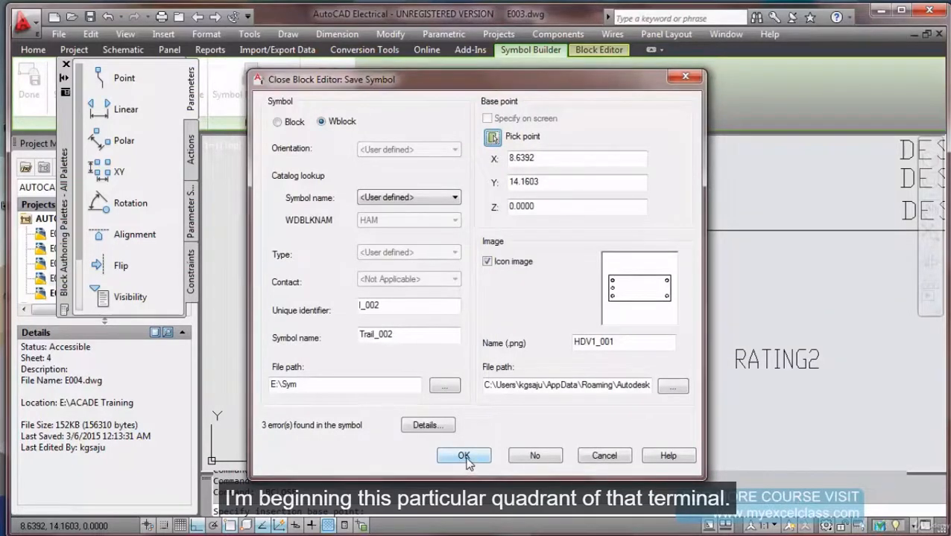
Save Trail_002, overwriting its existing icon image, and start inserting it.
{"action": "left_click", "coordinate": [463, 457]}
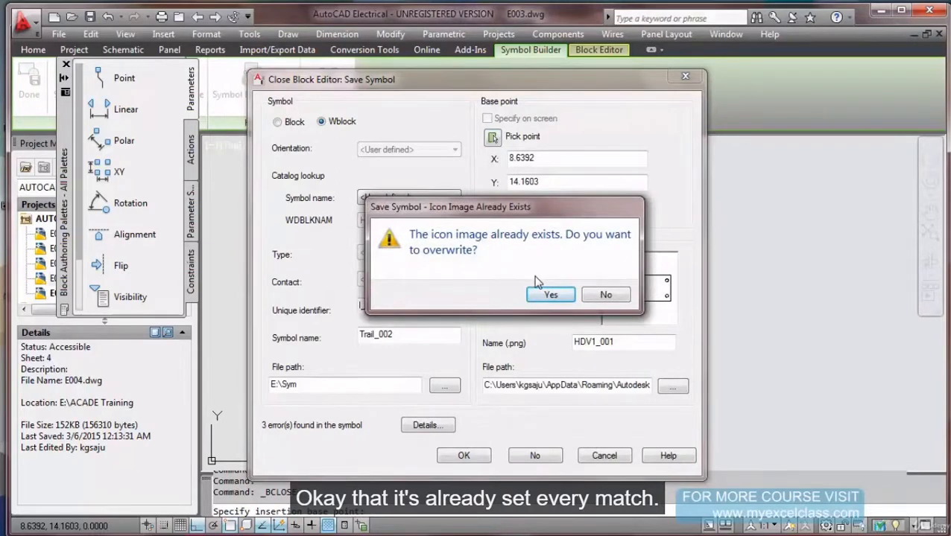
{"action": "left_click", "coordinate": [550, 296]}
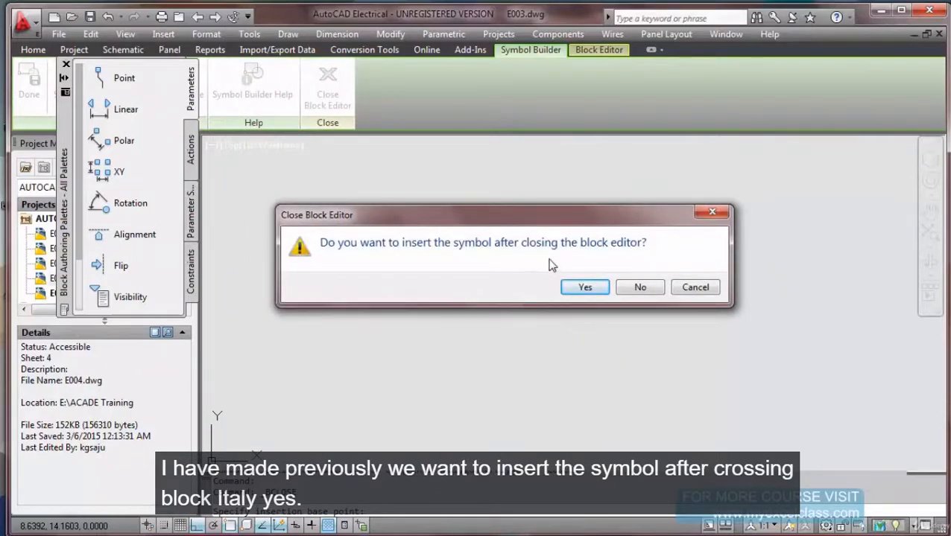
{"action": "left_click", "coordinate": [585, 288]}
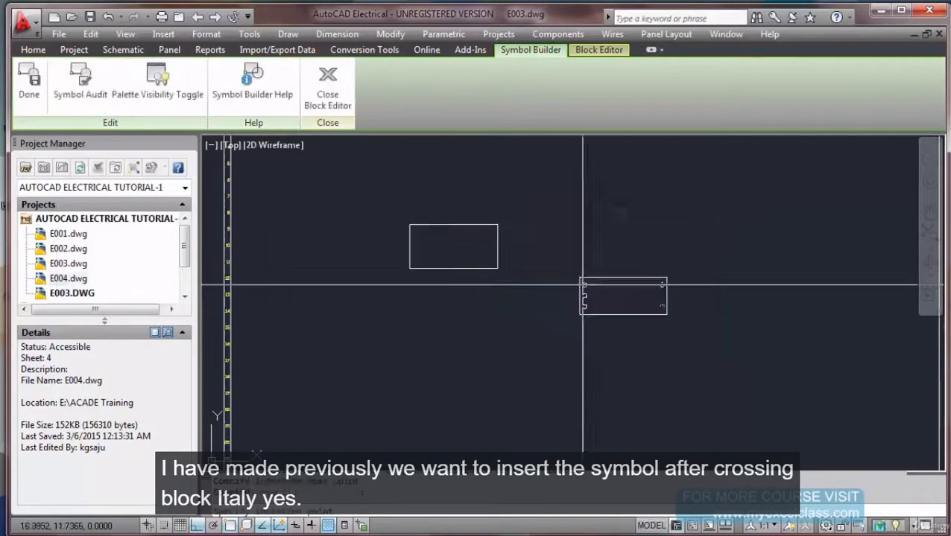
Place the symbol, tag it 3PS1 and enter its POWER SUPPLY, I/O 415VAC, 3 PHASE description.
{"action": "scroll", "coordinate": [558, 327], "scroll_direction": "up", "scroll_amount": 3}
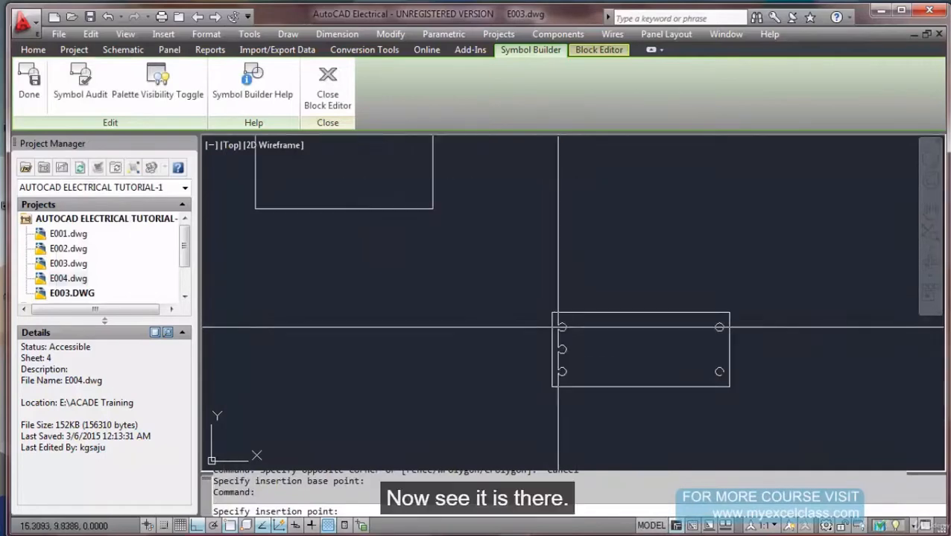
{"action": "left_click", "coordinate": [560, 317]}
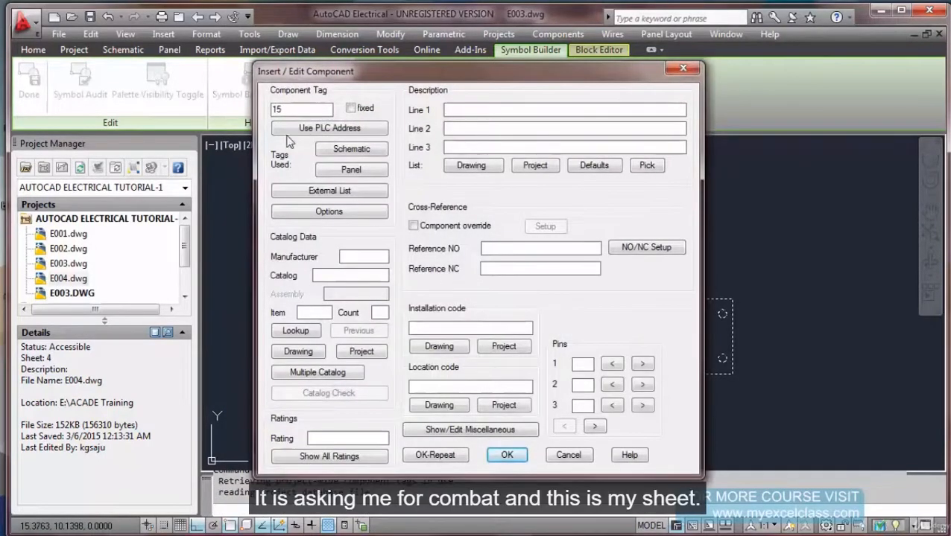
{"action": "double_click", "coordinate": [282, 110]}
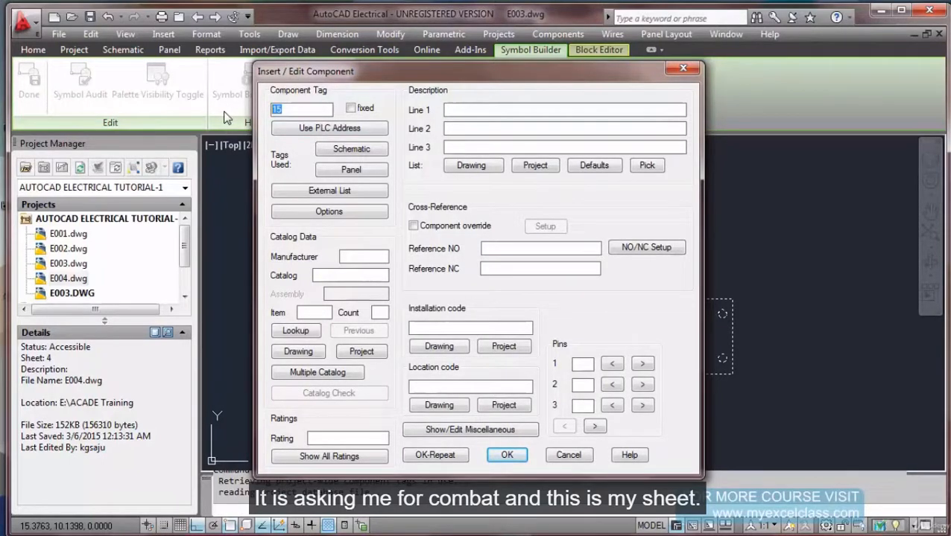
{"action": "type", "text": "3P"}
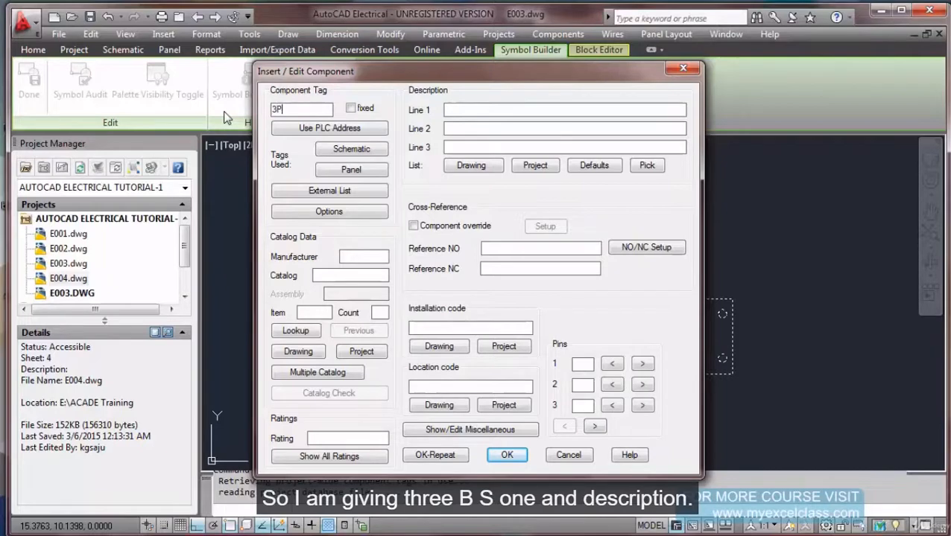
{"action": "type", "text": "S1"}
{"action": "left_click", "coordinate": [454, 111]}
{"action": "type", "text": "POWER SUPPLY"}
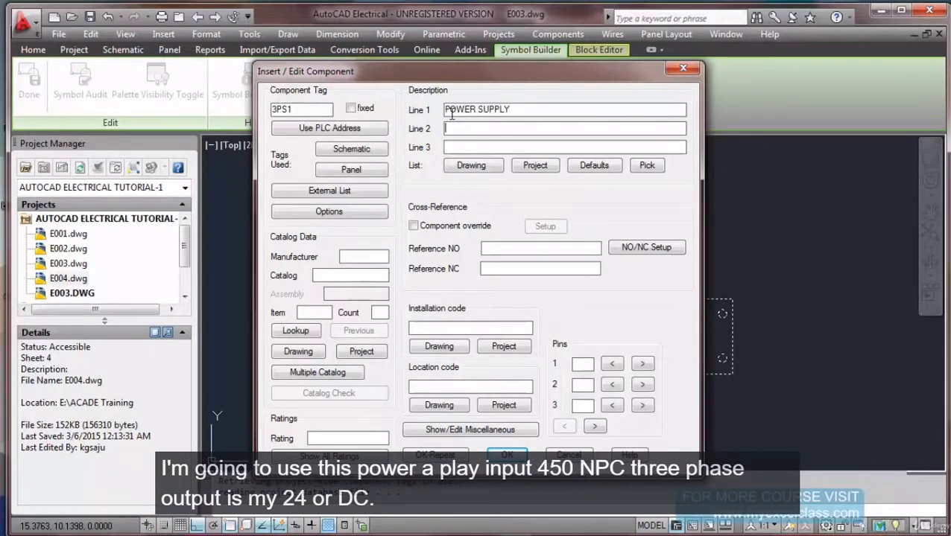
{"action": "type", "text": "I/O 415VAC, 3 PHSASE"}
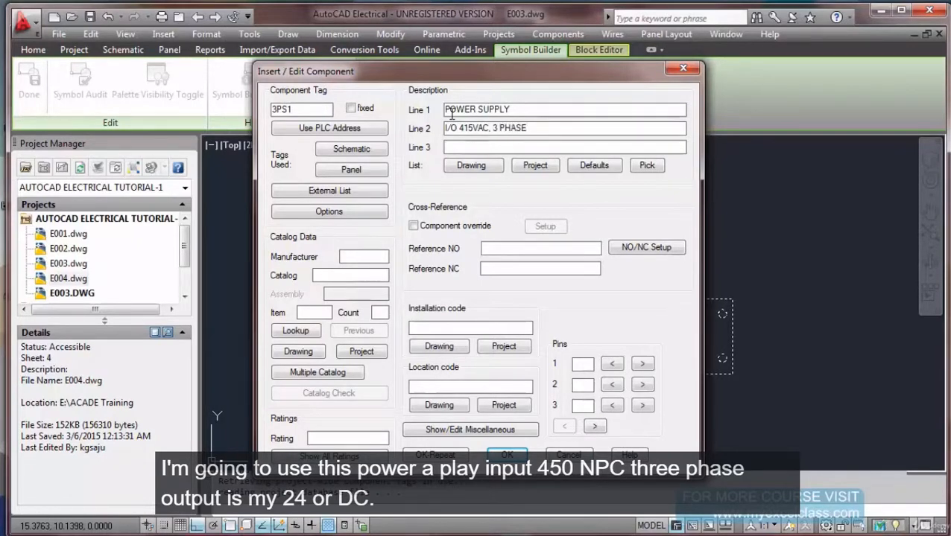
{"action": "type", "text": "O/P 24VDC"}
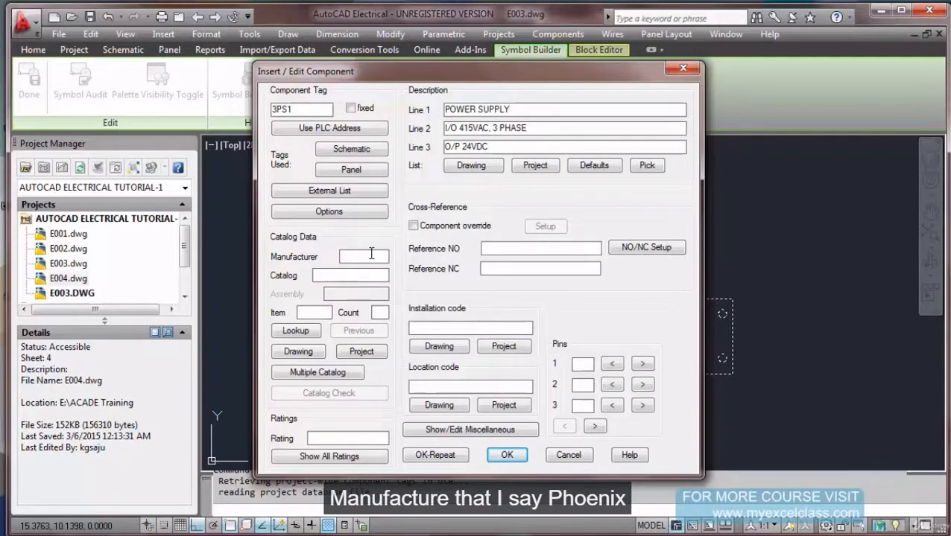
Enter manufacturer PHOENIX, catalog 123-XX, count 1, installation LUP1, location 01TT, rating 125A and confirm.
{"action": "type", "text": "PHOENIX"}
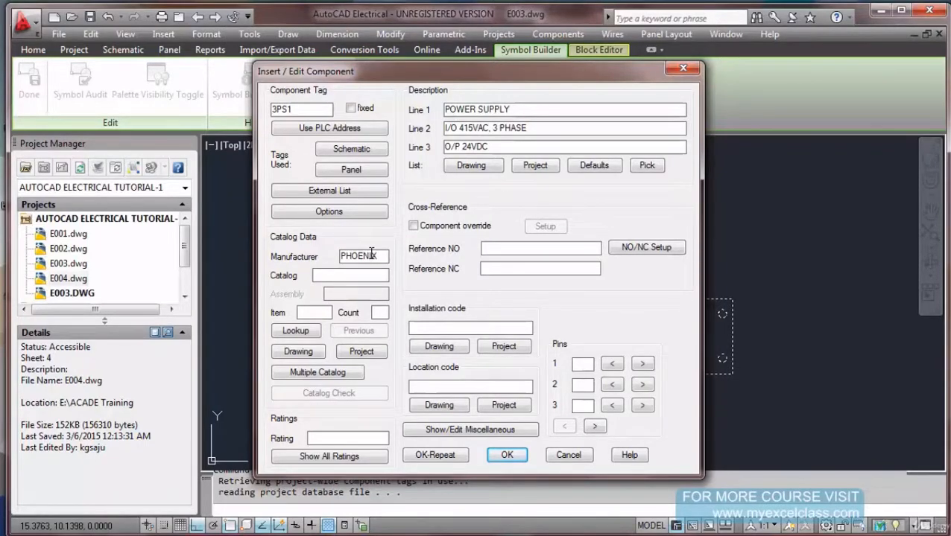
{"action": "key", "text": "Tab"}
{"action": "type", "text": "123"}
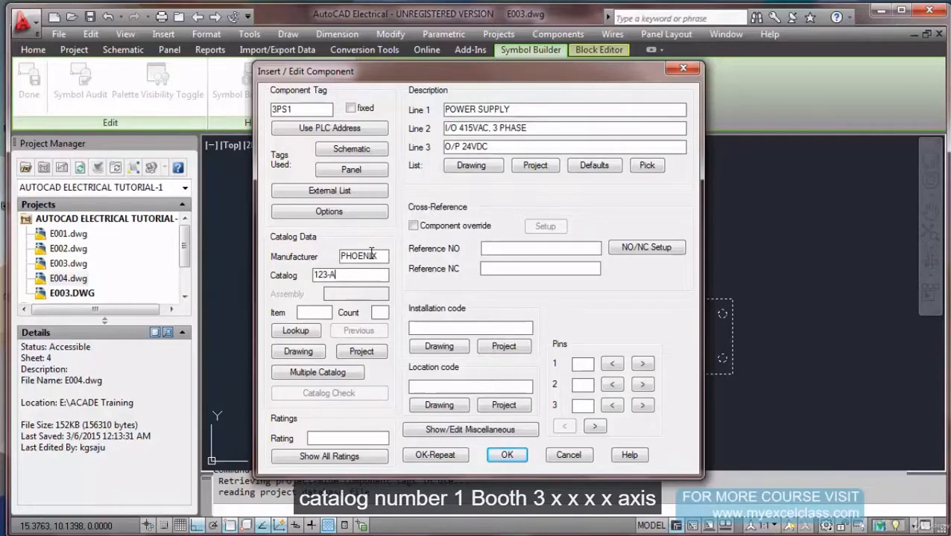
{"action": "key", "text": "BackSpace"}
{"action": "key", "text": "BackSpace"}
{"action": "type", "text": "XX"}
{"action": "key", "text": "Tab"}
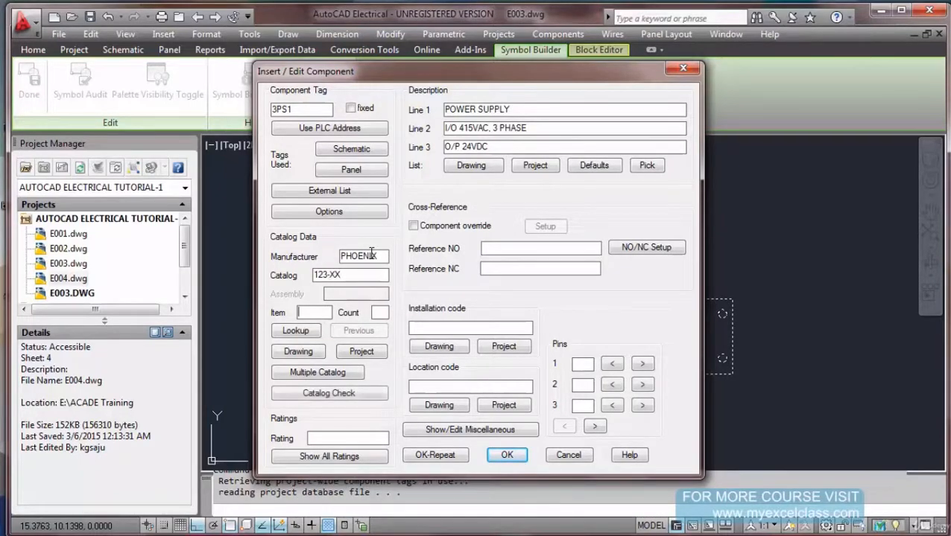
{"action": "left_click", "coordinate": [379, 313]}
{"action": "type", "text": "1"}
{"action": "left_click", "coordinate": [438, 327]}
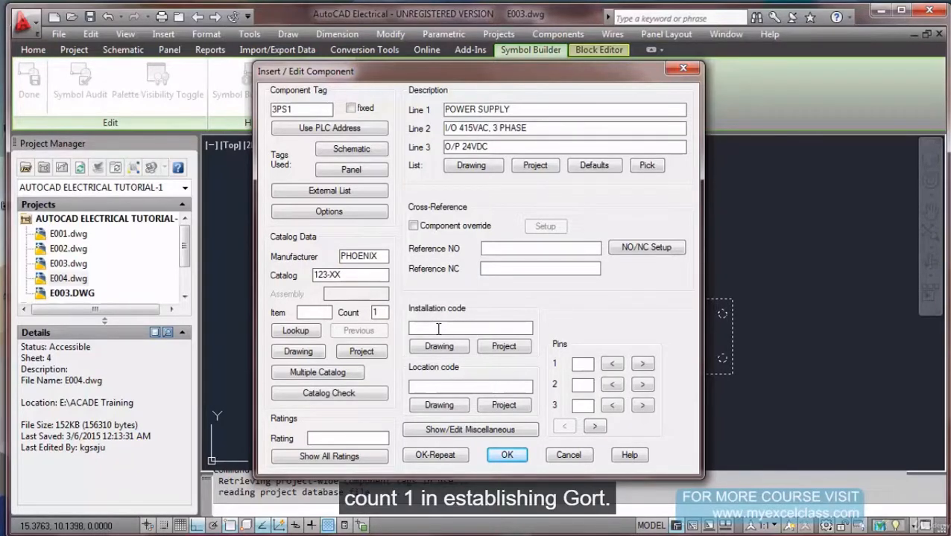
{"action": "type", "text": "LUP1"}
{"action": "key", "text": "Tab"}
{"action": "type", "text": "01TT"}
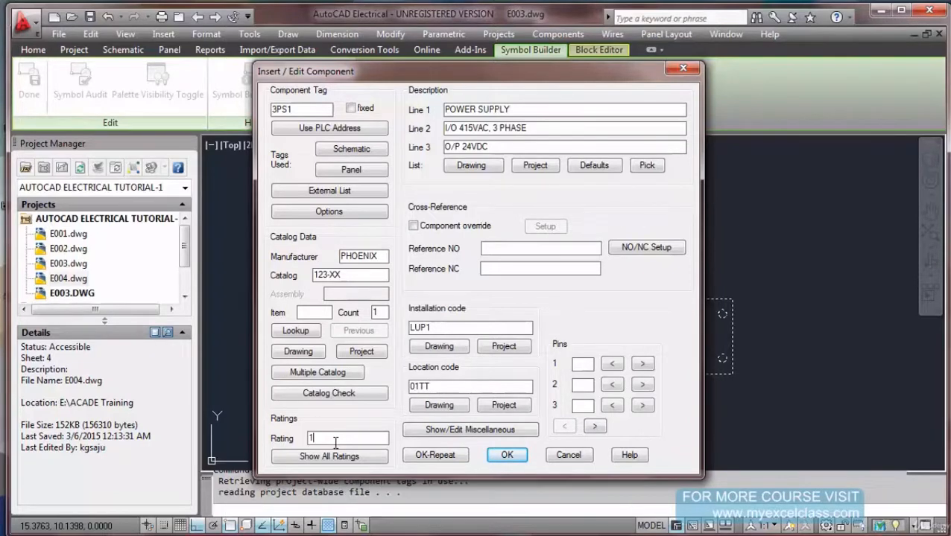
{"action": "type", "text": "125A"}
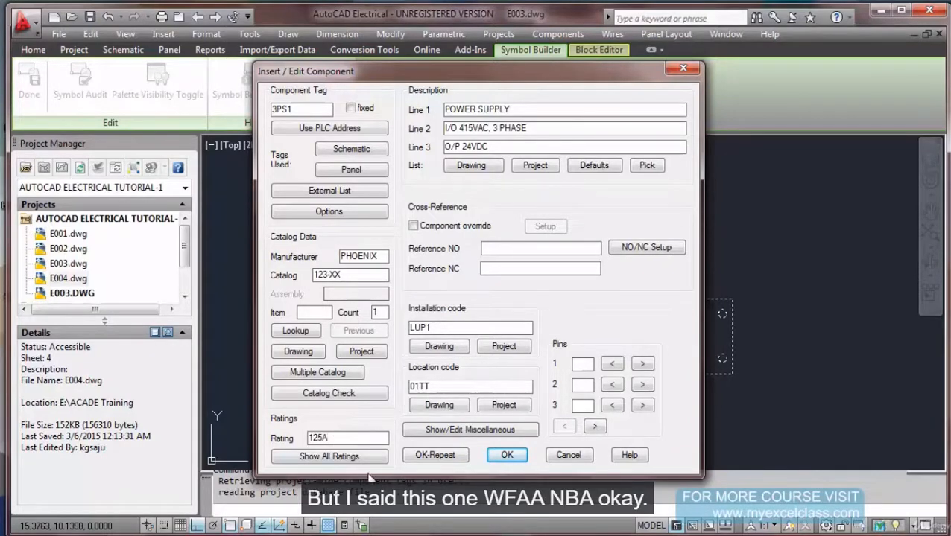
{"action": "left_click", "coordinate": [504, 456]}
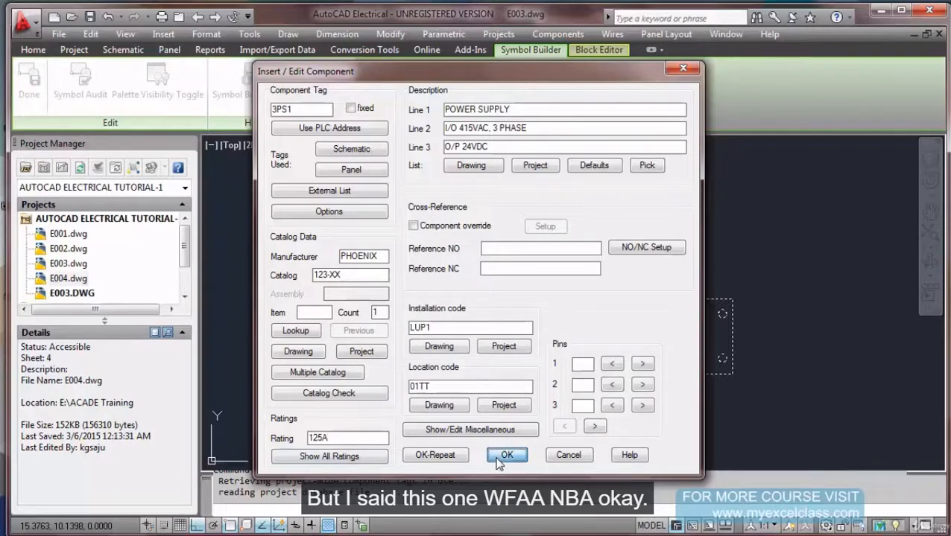
{"action": "scroll", "coordinate": [701, 380], "scroll_direction": "up", "scroll_amount": 3}
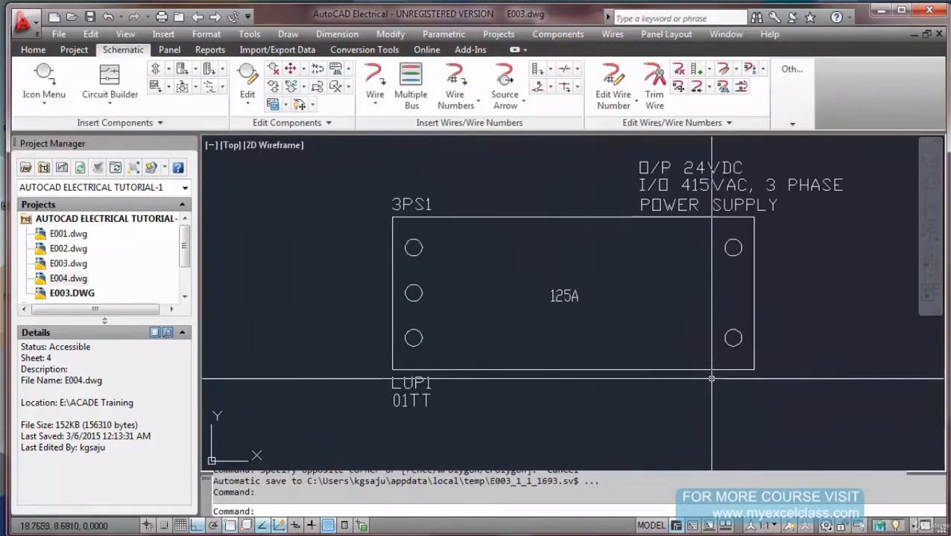
{"action": "scroll", "coordinate": [691, 382], "scroll_direction": "down", "scroll_amount": 2}
{"action": "scroll", "coordinate": [618, 401], "scroll_direction": "up", "scroll_amount": 2}
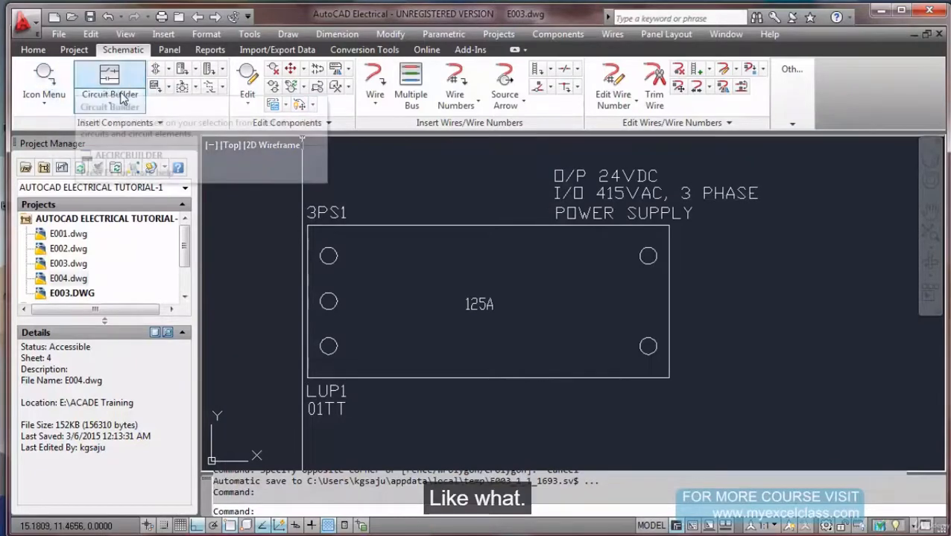
{"action": "left_click", "coordinate": [245, 84]}
{"action": "left_click", "coordinate": [365, 235]}
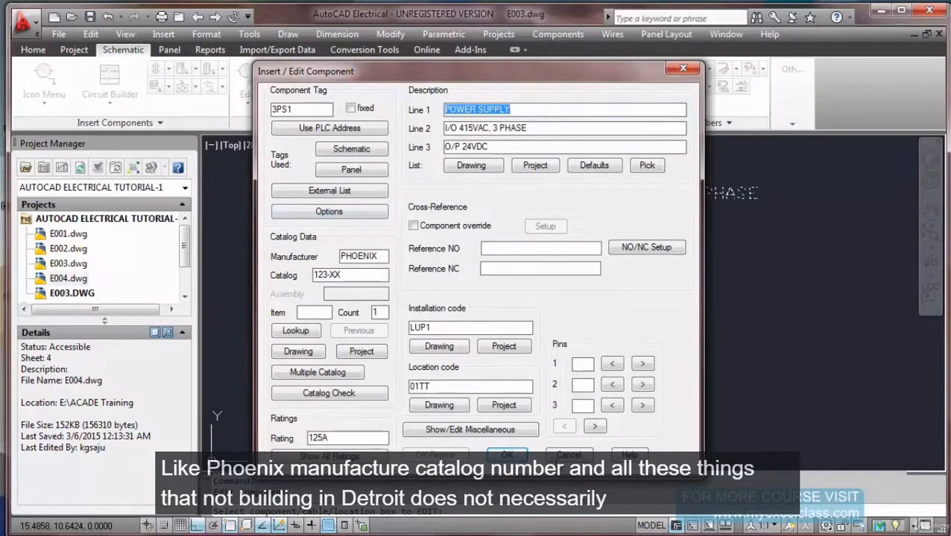
{"action": "left_click", "coordinate": [506, 455]}
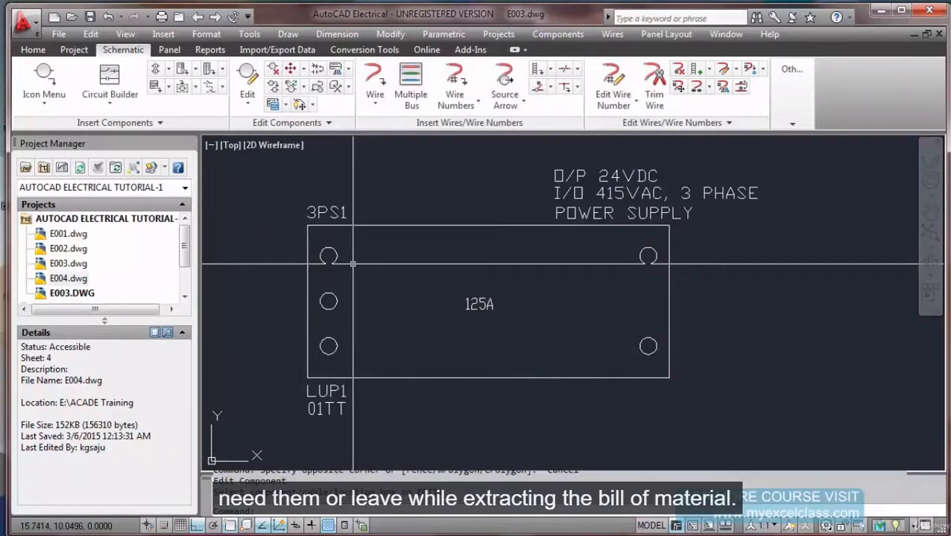
{"action": "scroll", "coordinate": [357, 264], "scroll_direction": "down", "scroll_amount": 4}
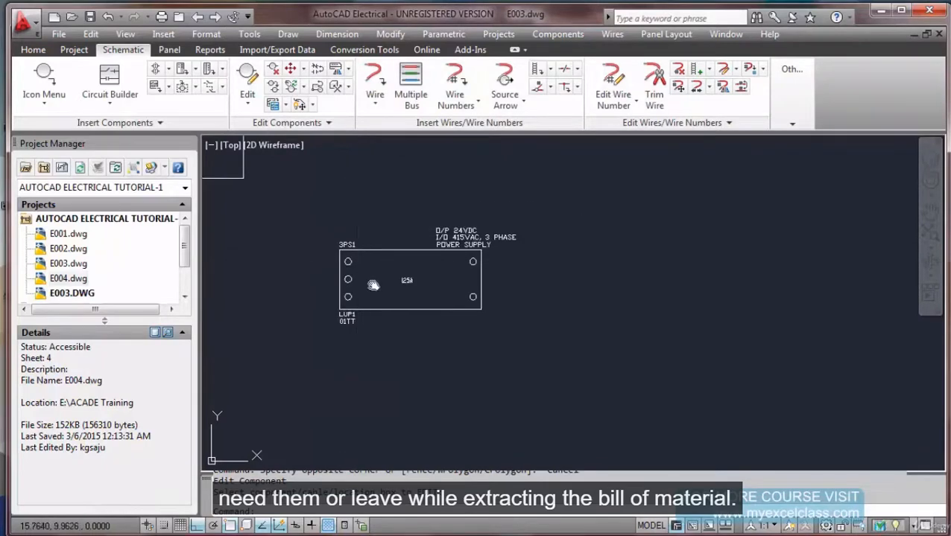
{"action": "middle_click_drag", "start_coordinate": [357, 264], "coordinate": [422, 308]}
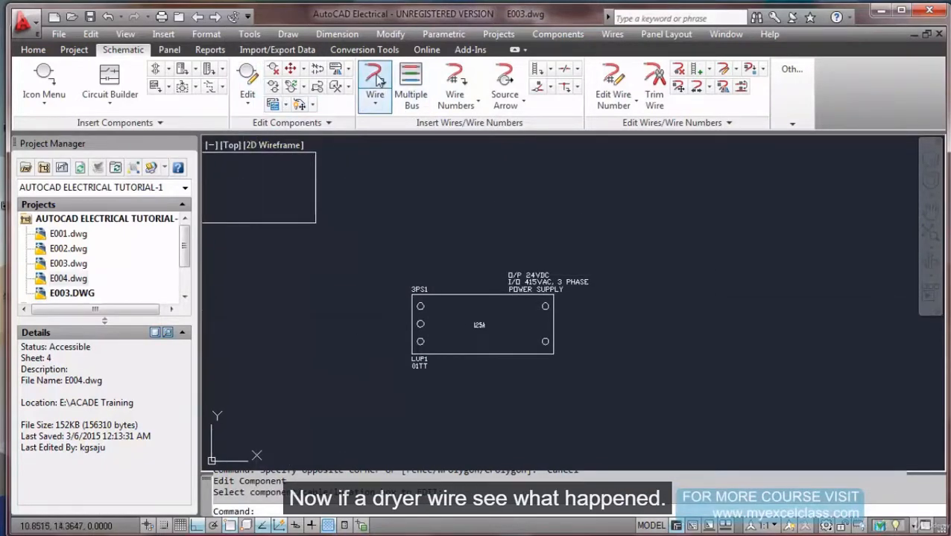
Draw a wire across 3PS1's top terminals from left to right.
{"action": "left_click", "coordinate": [376, 101]}
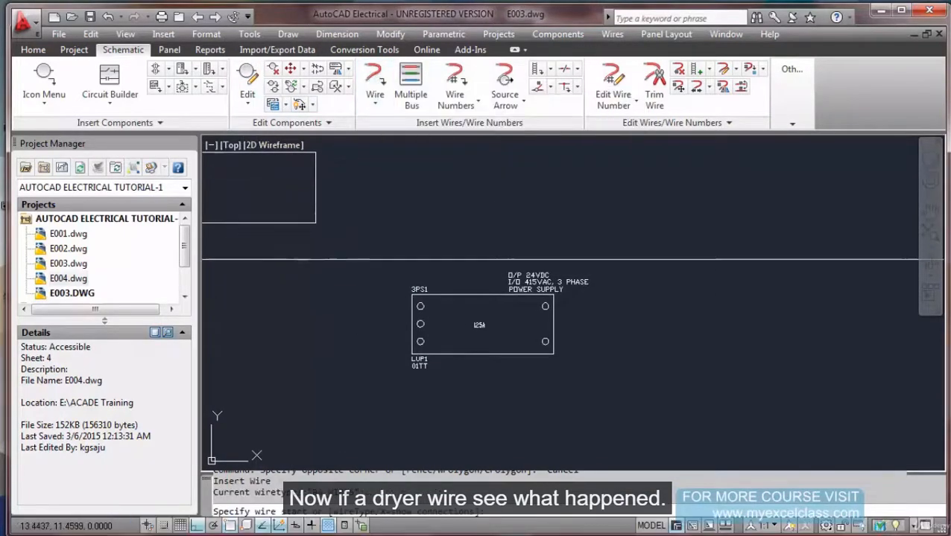
{"action": "left_click", "coordinate": [309, 306]}
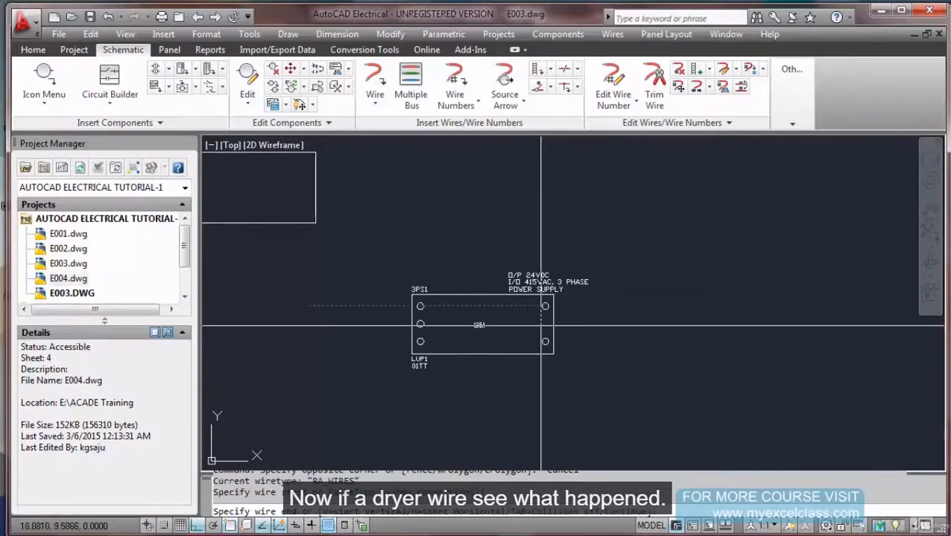
{"action": "left_click", "coordinate": [653, 306]}
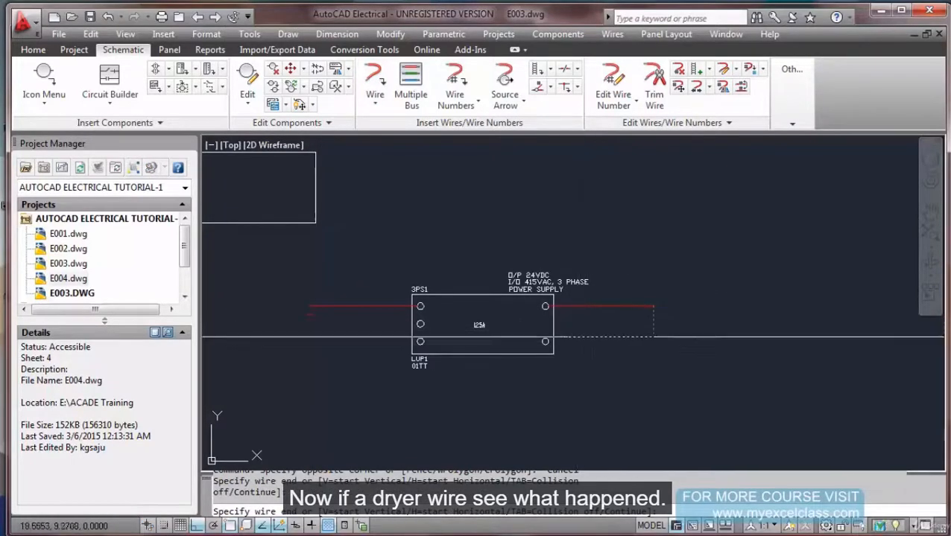
{"action": "key", "text": "Escape"}
{"action": "scroll", "coordinate": [415, 324], "scroll_direction": "up", "scroll_amount": 2}
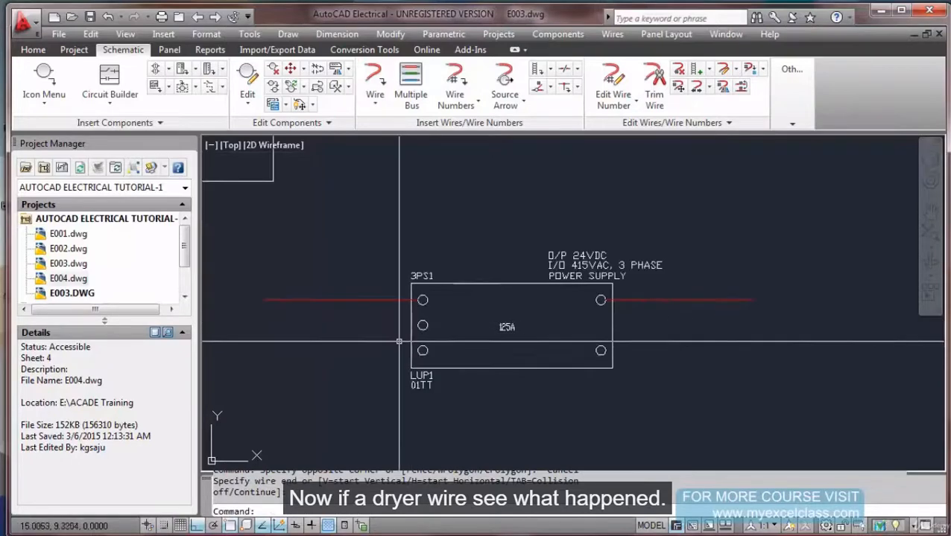
{"action": "key", "text": "Return"}
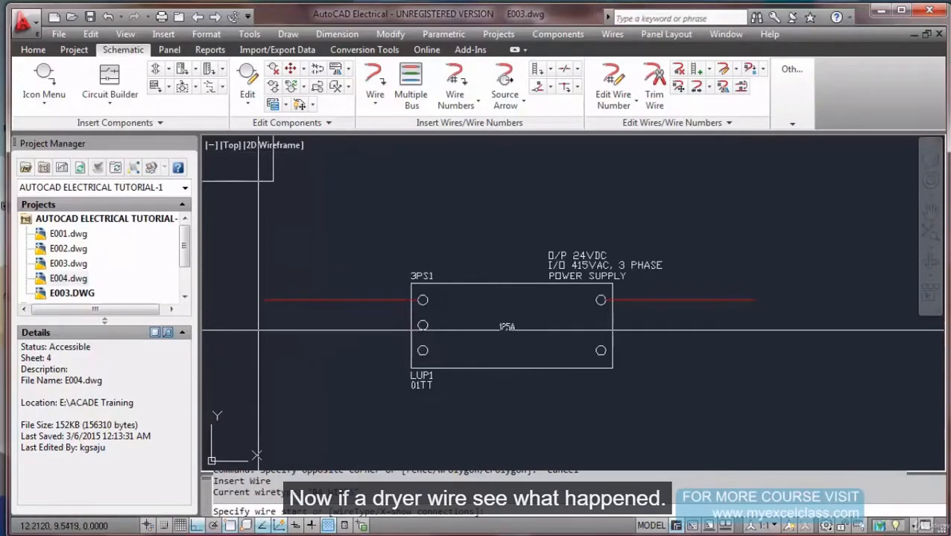
Wire the middle left terminal, then undo an unwanted wire along the bottom row.
{"action": "left_click", "coordinate": [165, 526]}
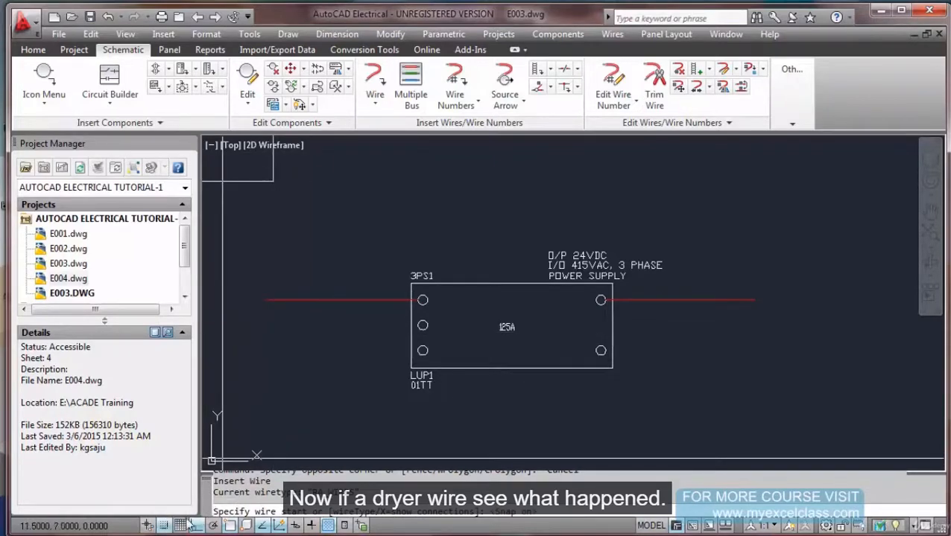
{"action": "left_click", "coordinate": [164, 526]}
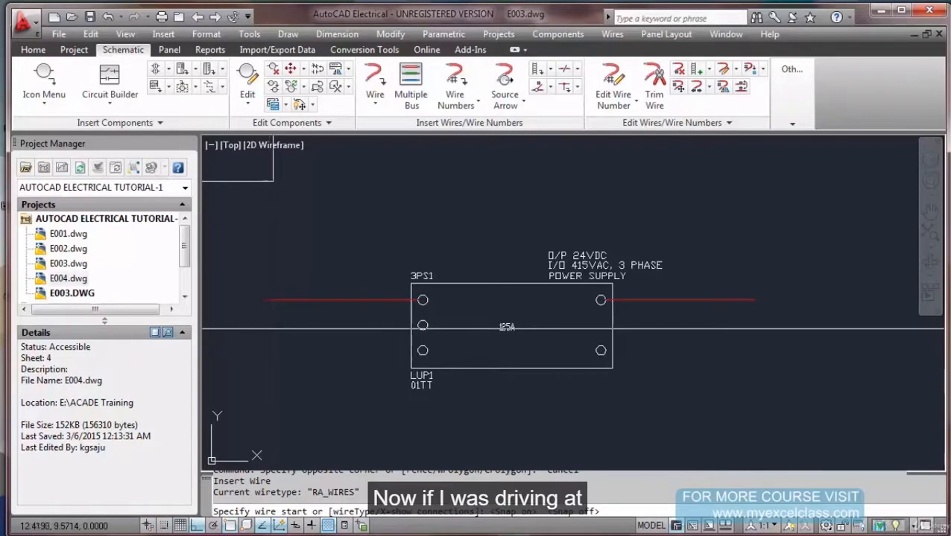
{"action": "left_click", "coordinate": [266, 324]}
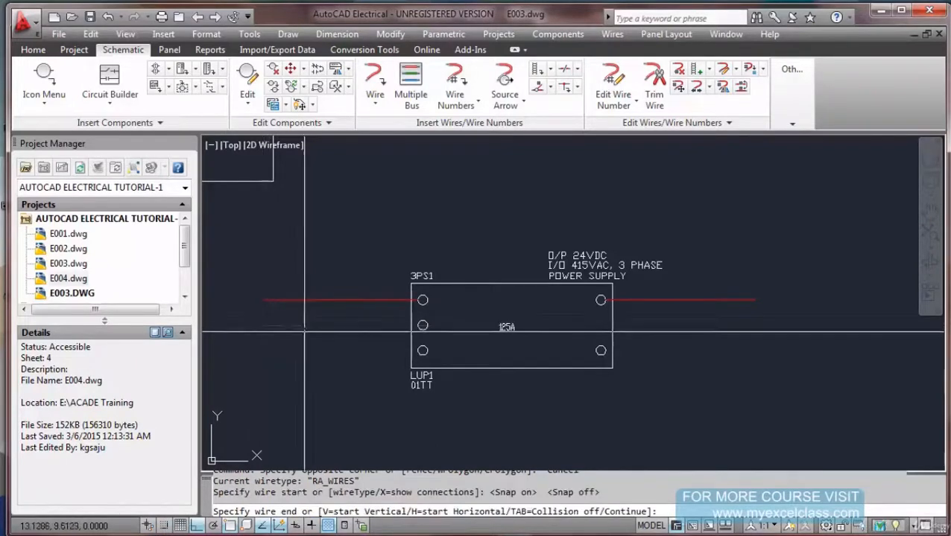
{"action": "left_click", "coordinate": [749, 325]}
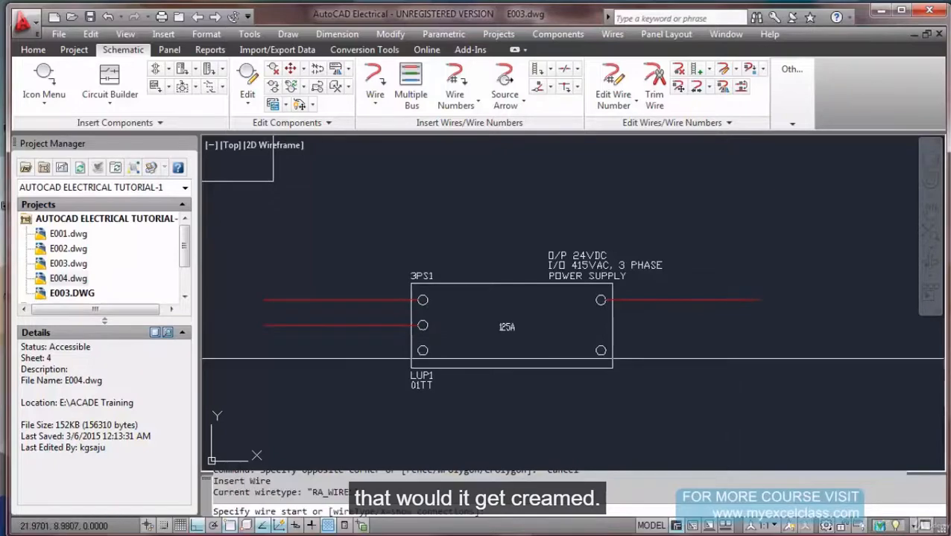
{"action": "left_click", "coordinate": [754, 354]}
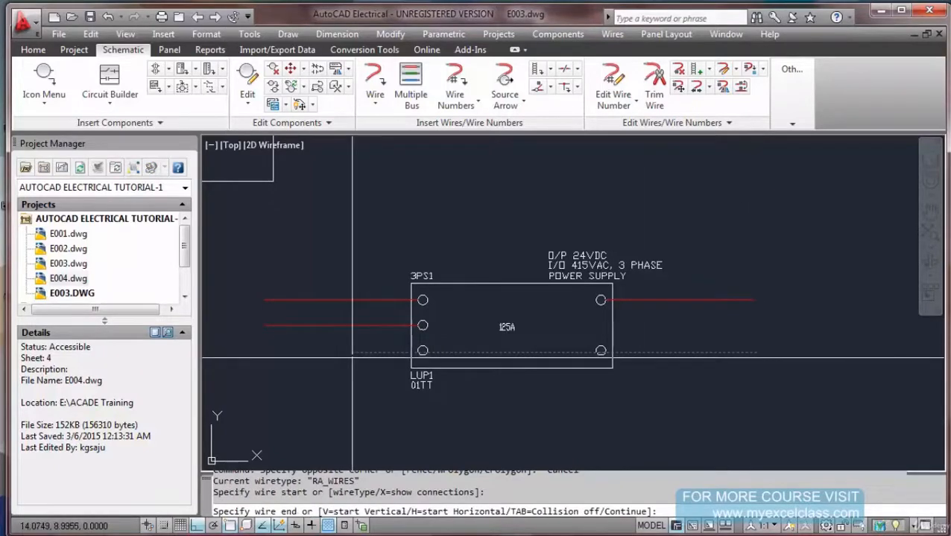
{"action": "left_click", "coordinate": [267, 355]}
{"action": "key", "text": "Escape"}
{"action": "key", "text": "Escape"}
{"action": "key", "text": "Escape"}
{"action": "key", "text": "ctrl+z"}
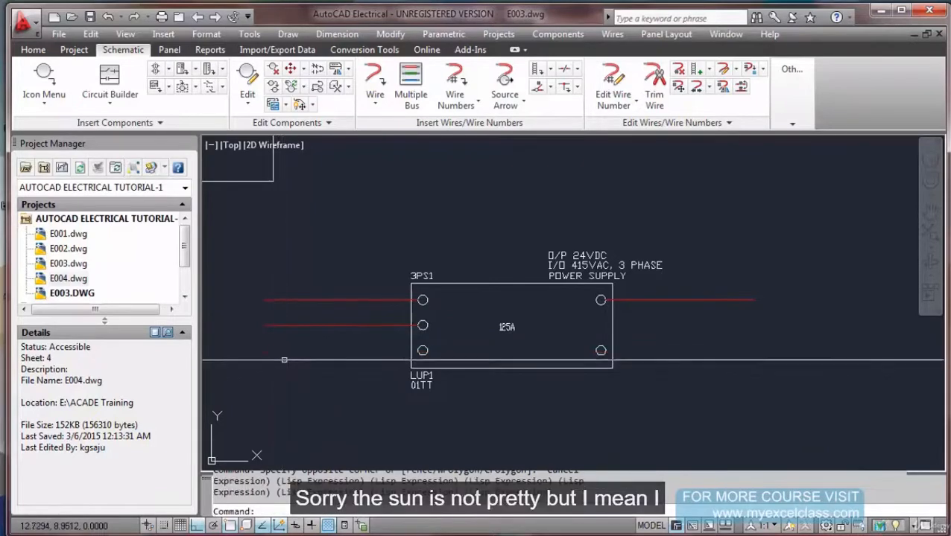
Draw a new wire from the left along 3PS1's bottom terminal row.
{"action": "left_click", "coordinate": [375, 82]}
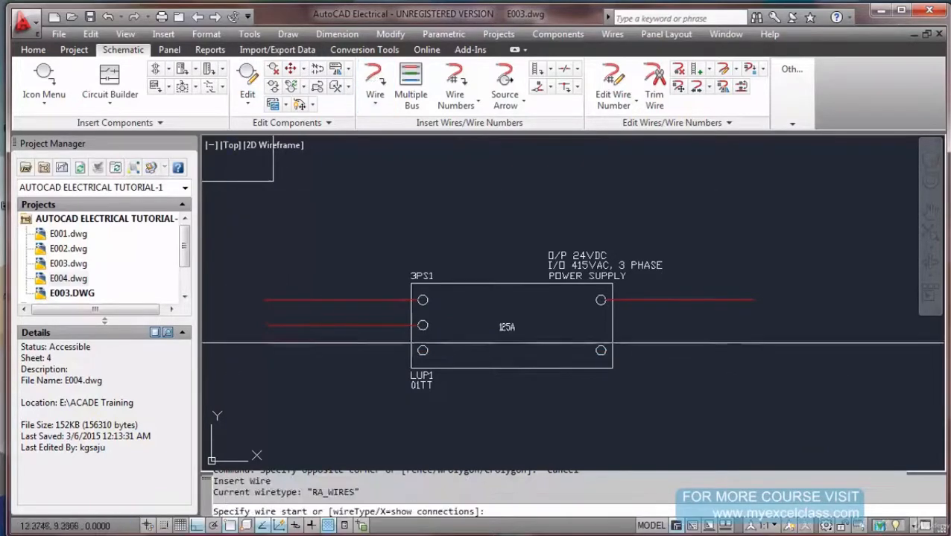
{"action": "left_click", "coordinate": [264, 351]}
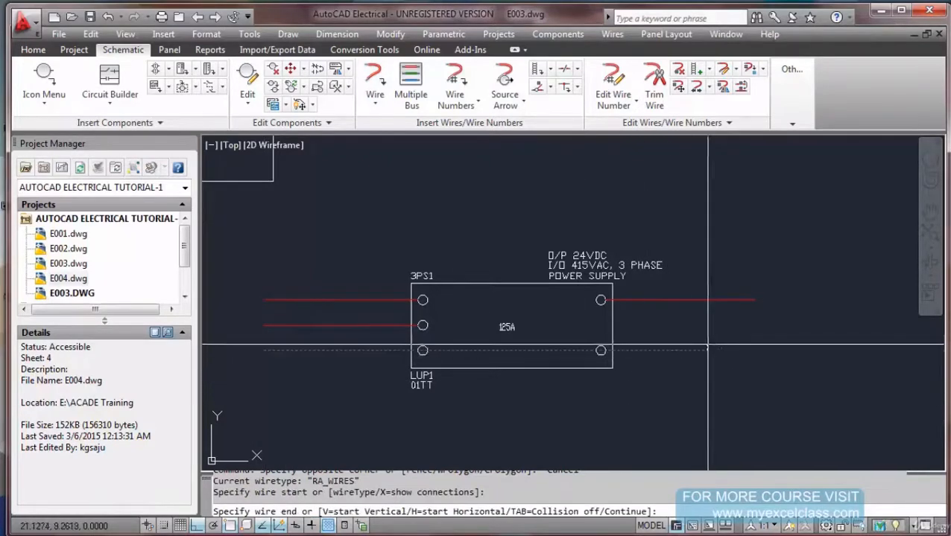
{"action": "left_click", "coordinate": [749, 351]}
{"action": "key", "text": "Return"}
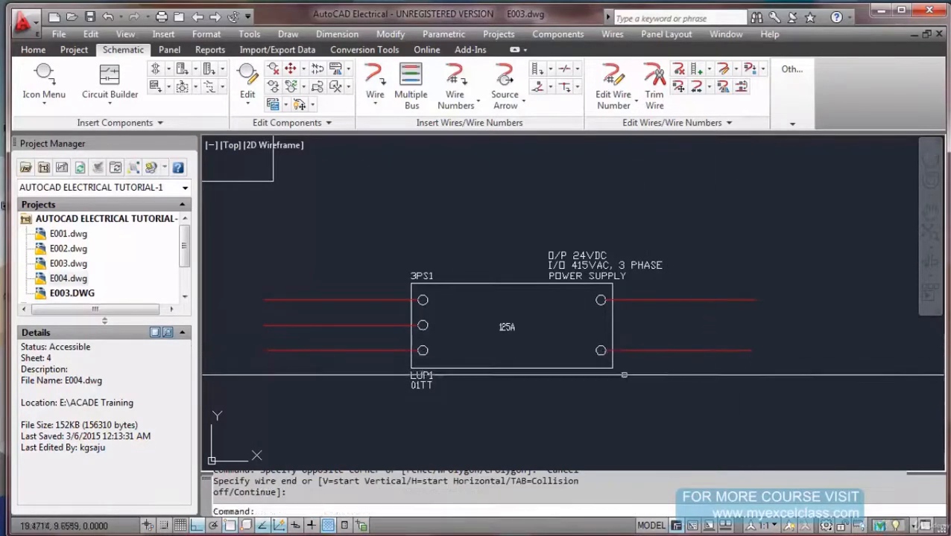
Run a wire leftward from 3PS1's top-left terminal.
{"action": "scroll", "coordinate": [395, 328], "scroll_direction": "up", "scroll_amount": 3}
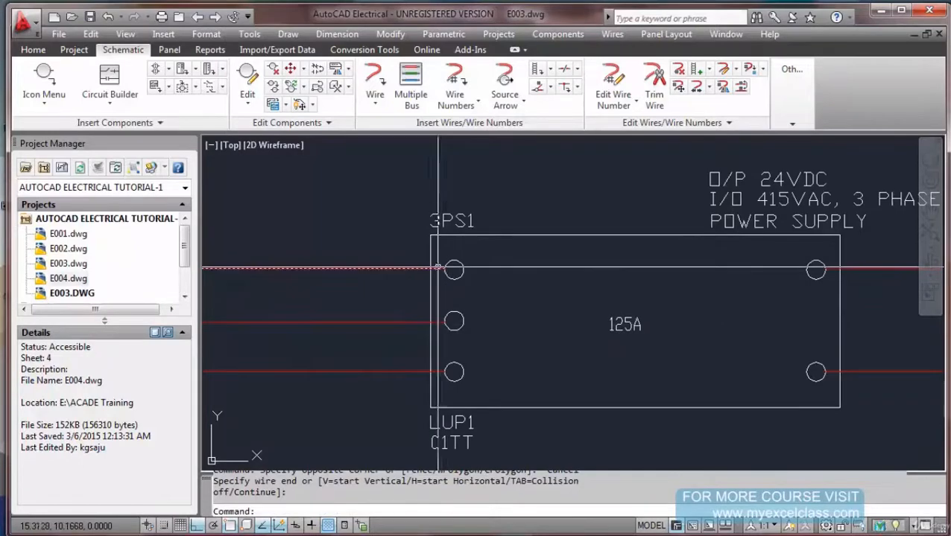
{"action": "scroll", "coordinate": [445, 270], "scroll_direction": "up", "scroll_amount": 3}
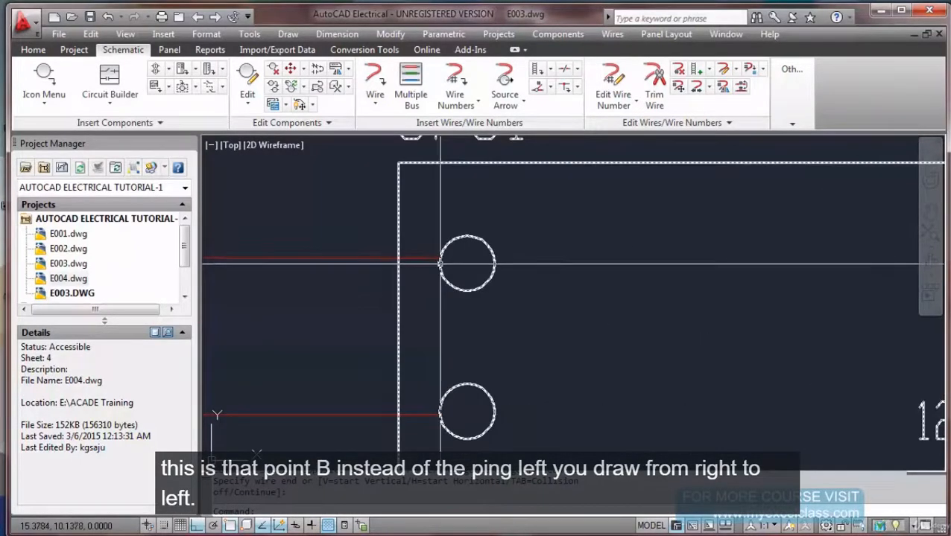
{"action": "key", "text": "Escape"}
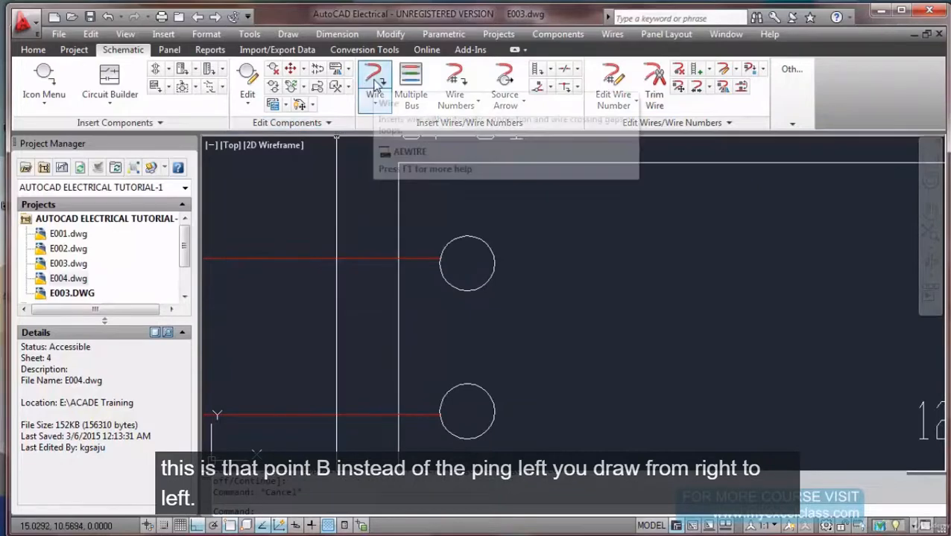
{"action": "scroll", "coordinate": [381, 211], "scroll_direction": "down", "scroll_amount": 4}
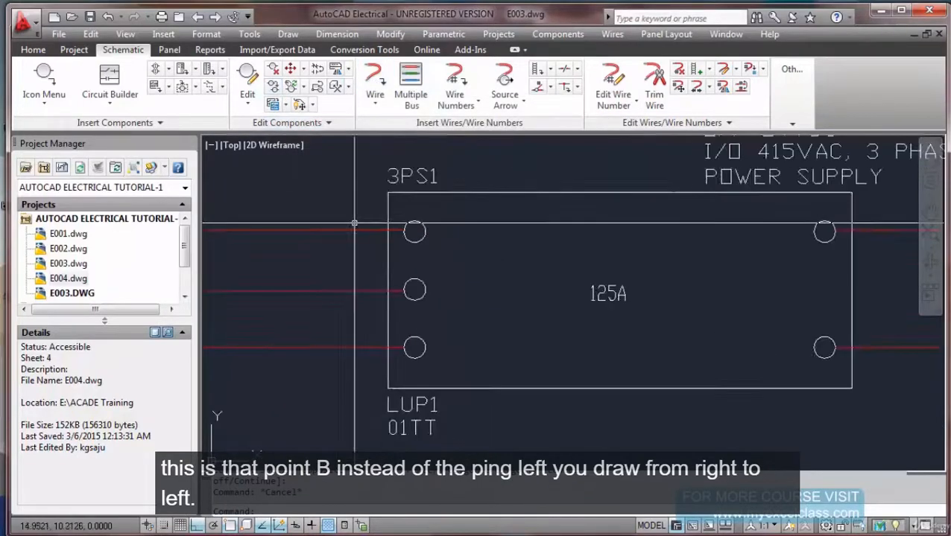
{"action": "left_click", "coordinate": [355, 223]}
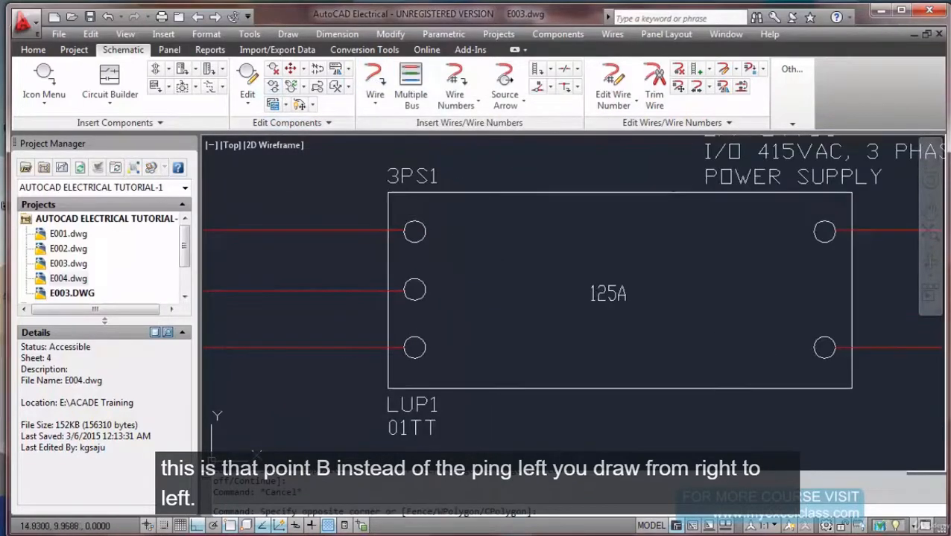
{"action": "left_click", "coordinate": [375, 80]}
{"action": "left_click", "coordinate": [536, 231]}
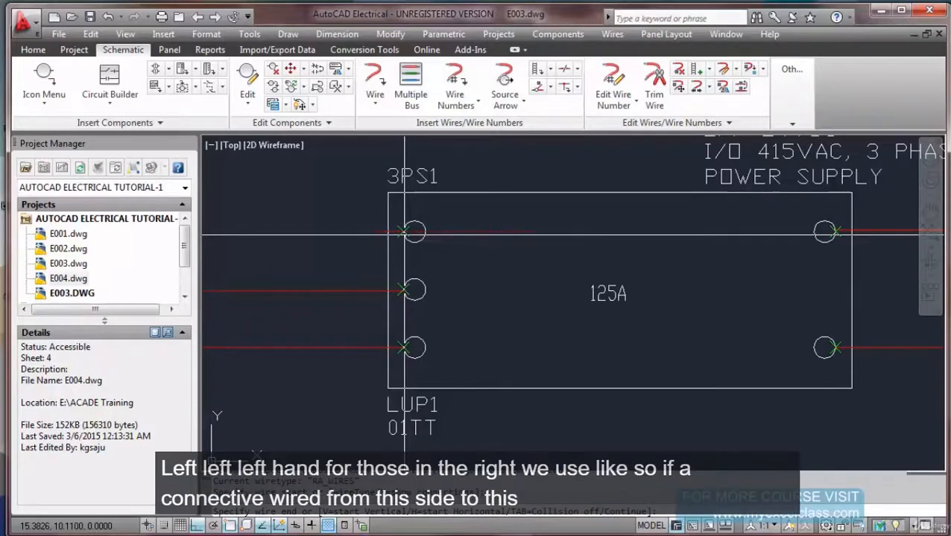
{"action": "key", "text": "Escape"}
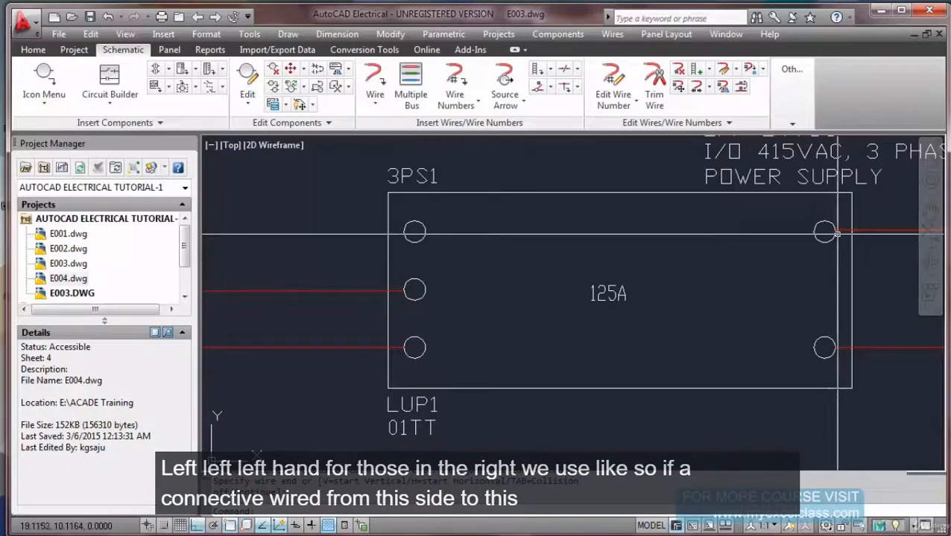
{"action": "left_click", "coordinate": [375, 80]}
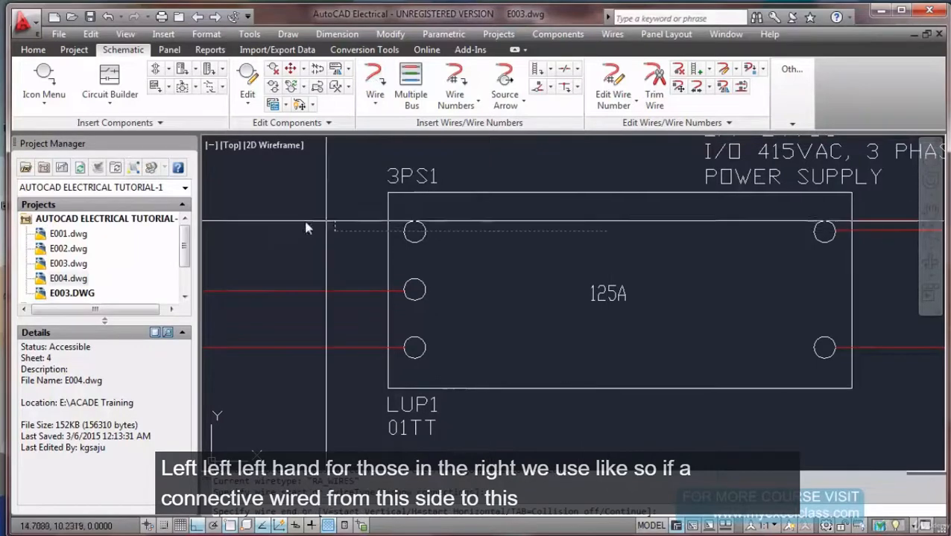
{"action": "left_click", "coordinate": [269, 235]}
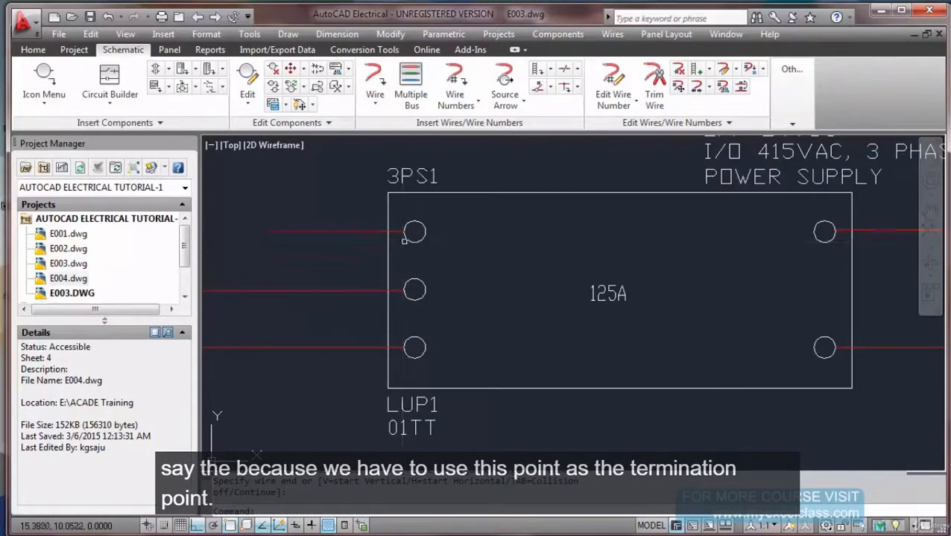
Window-select the stray rectangle above 3PS1 and delete it.
{"action": "scroll", "coordinate": [403, 237], "scroll_direction": "up", "scroll_amount": 6}
{"action": "scroll", "coordinate": [399, 209], "scroll_direction": "up", "scroll_amount": 6}
{"action": "left_click", "coordinate": [398, 240]}
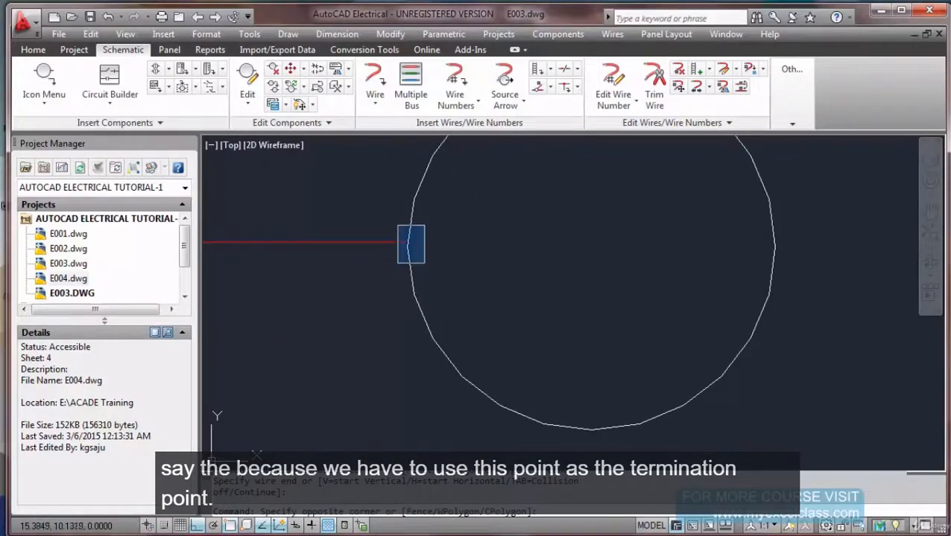
{"action": "key", "text": "Escape"}
{"action": "key", "text": "Escape"}
{"action": "scroll", "coordinate": [492, 251], "scroll_direction": "down", "scroll_amount": 12}
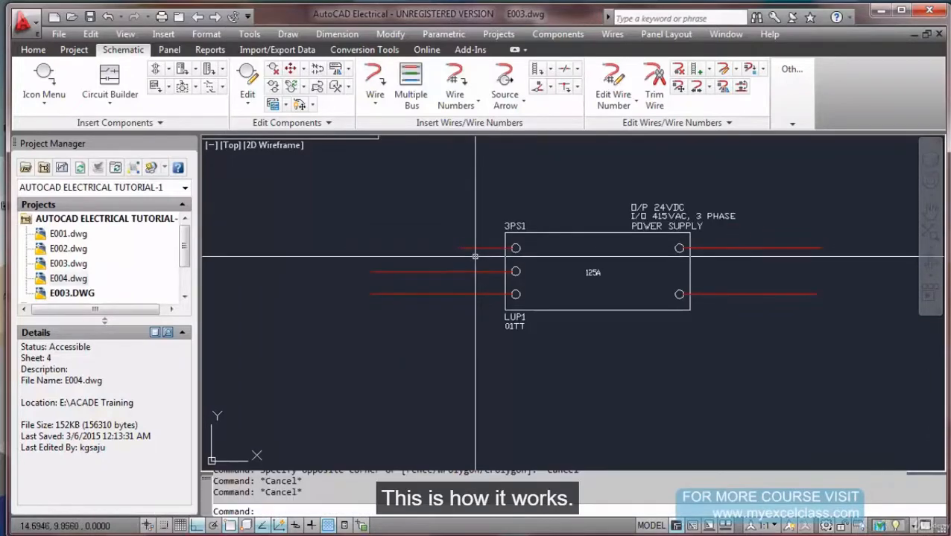
{"action": "scroll", "coordinate": [471, 260], "scroll_direction": "down", "scroll_amount": 2}
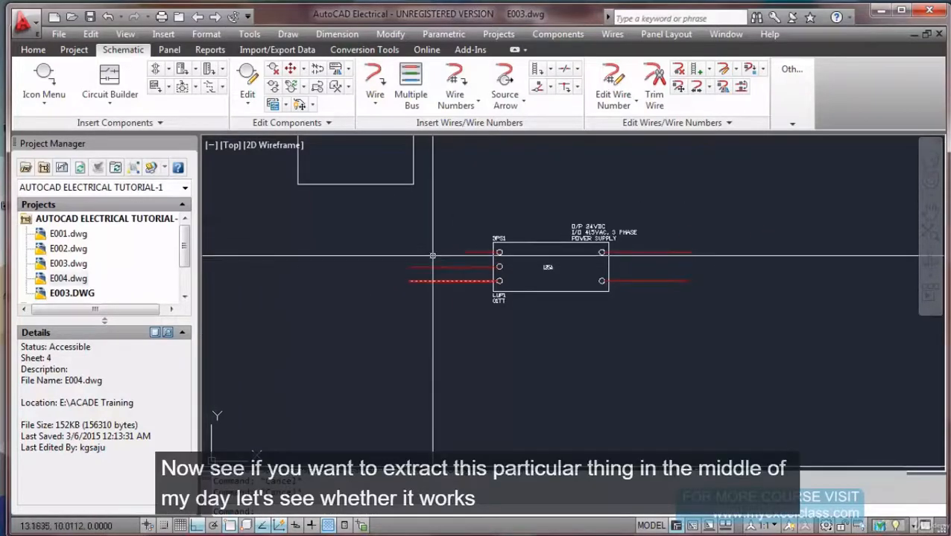
{"action": "middle_click_drag", "start_coordinate": [436, 203], "coordinate": [415, 309]}
{"action": "left_click", "coordinate": [414, 288]}
{"action": "left_click", "coordinate": [365, 271]}
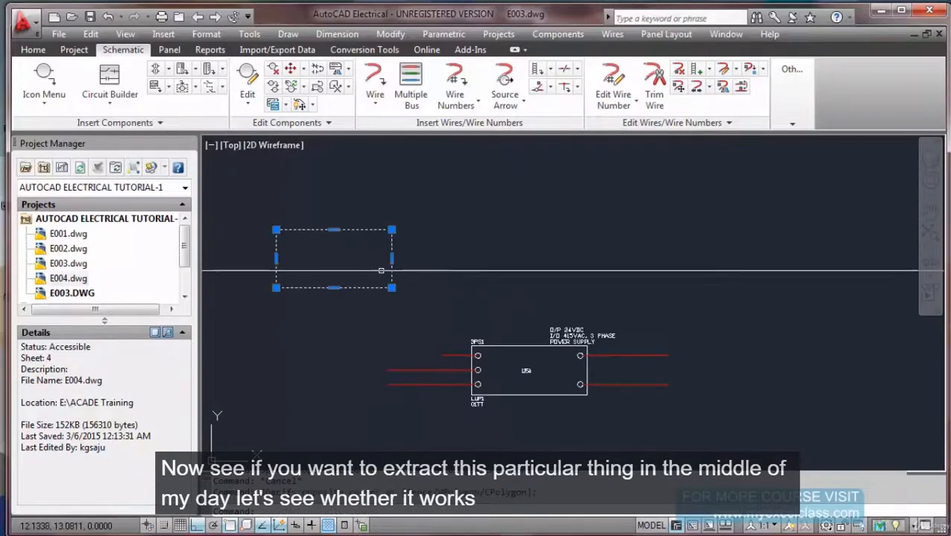
{"action": "key", "text": "Delete"}
Zoom to the drawing extents with Z, E and save E003.dwg.
{"action": "scroll", "coordinate": [471, 254], "scroll_direction": "down", "scroll_amount": 2}
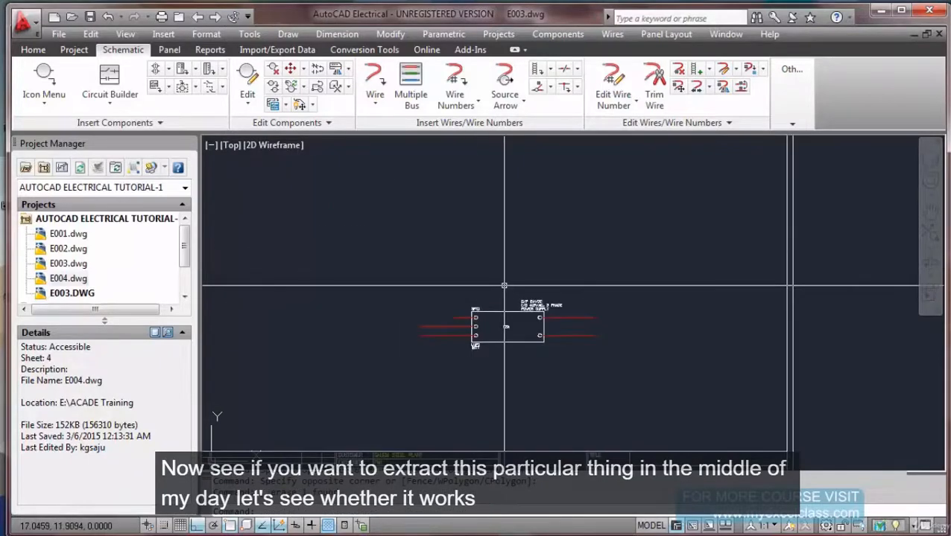
{"action": "type", "text": "z"}
{"action": "key", "text": "Return"}
{"action": "type", "text": "e"}
{"action": "key", "text": "Return"}
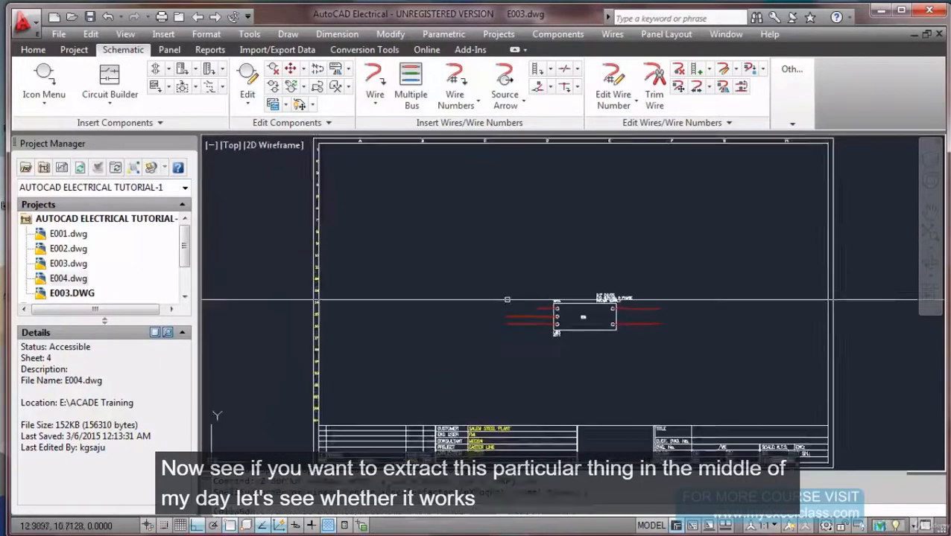
{"action": "left_click", "coordinate": [510, 292]}
{"action": "key", "text": "Escape"}
{"action": "key", "text": "ctrl+s"}
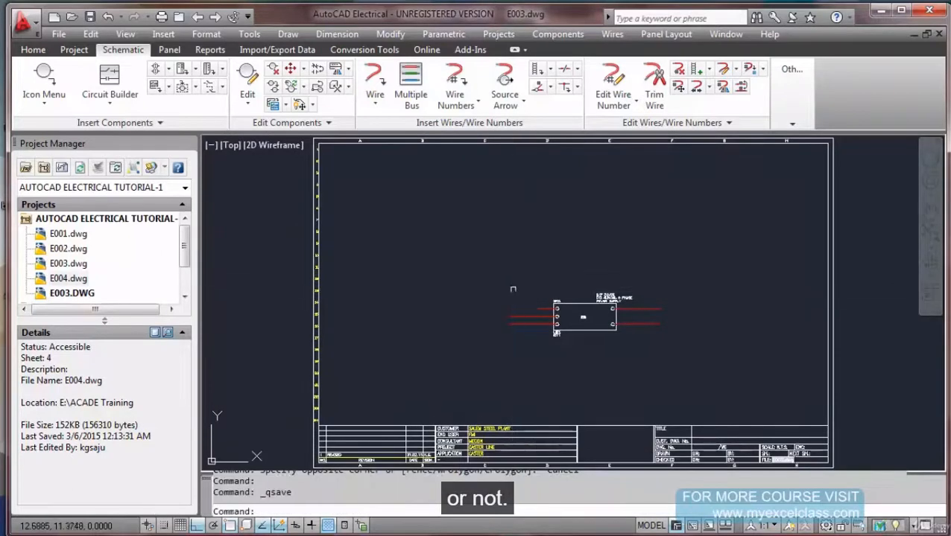
{"action": "scroll", "coordinate": [557, 335], "scroll_direction": "up", "scroll_amount": 5}
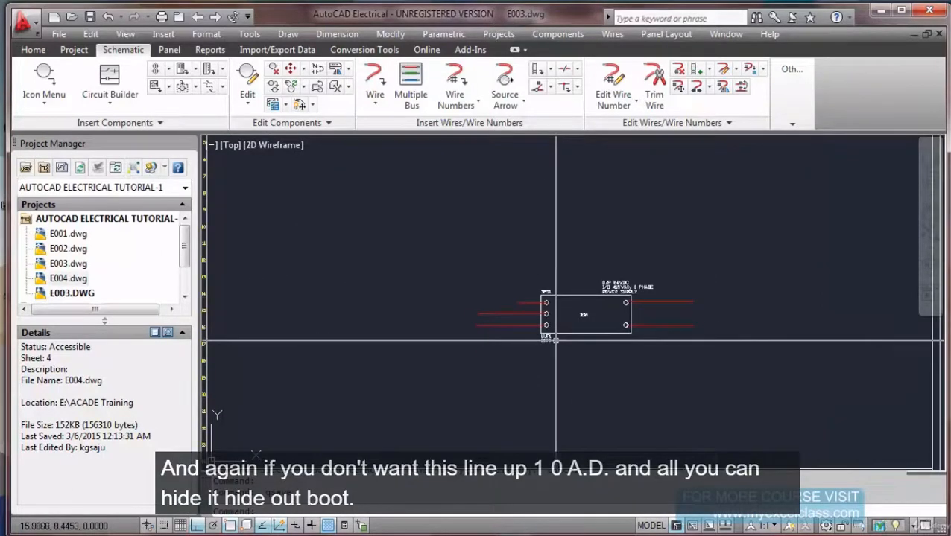
{"action": "scroll", "coordinate": [558, 341], "scroll_direction": "up", "scroll_amount": 1}
{"action": "scroll", "coordinate": [501, 319], "scroll_direction": "down", "scroll_amount": 4}
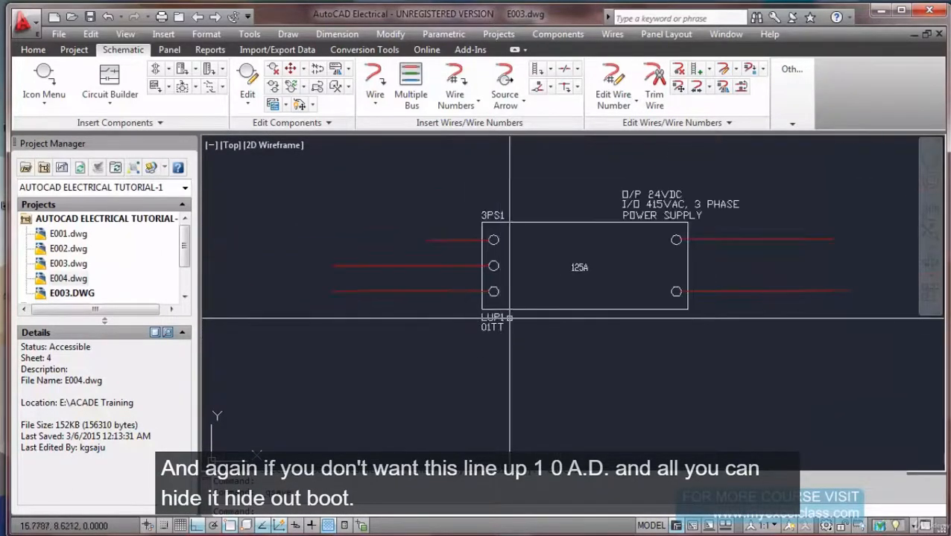
{"action": "scroll", "coordinate": [509, 318], "scroll_direction": "up", "scroll_amount": 4}
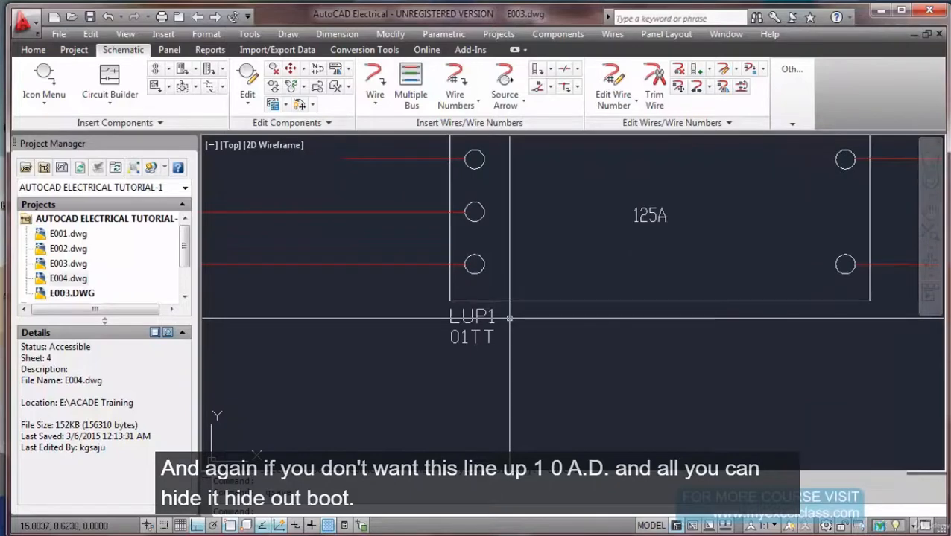
Hide the LUP1 label below 3PS1 with Hide Attribute (Single Pick).
{"action": "left_click", "coordinate": [313, 106]}
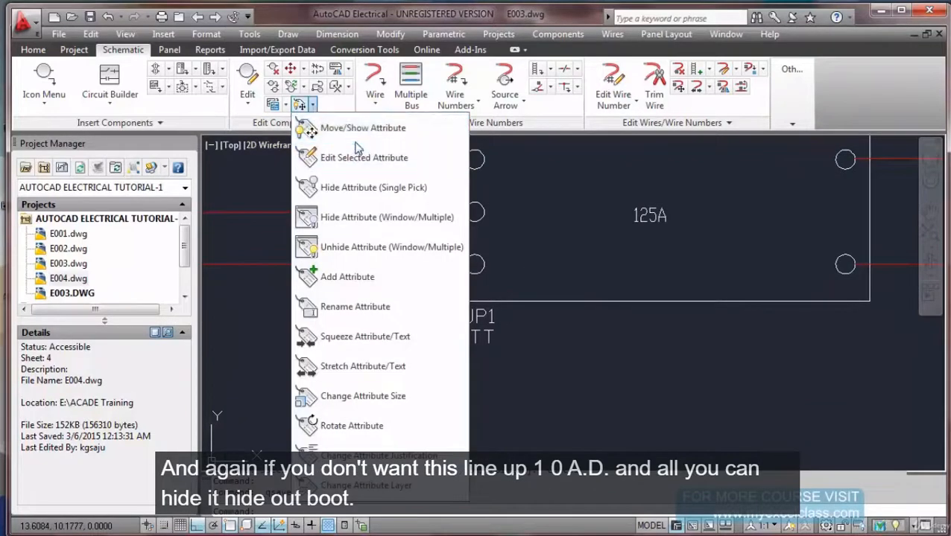
{"action": "left_click", "coordinate": [356, 187]}
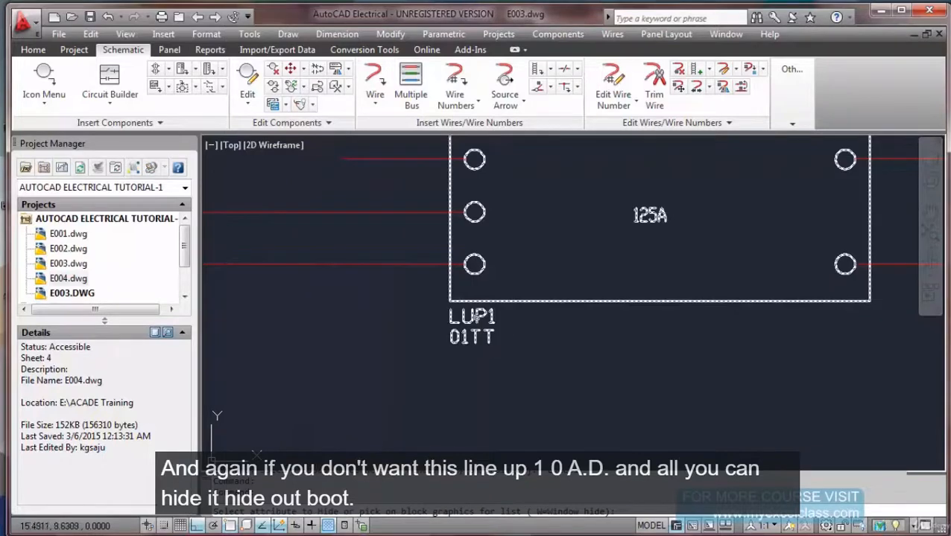
{"action": "left_click", "coordinate": [475, 317]}
{"action": "scroll", "coordinate": [472, 314], "scroll_direction": "down", "scroll_amount": 6}
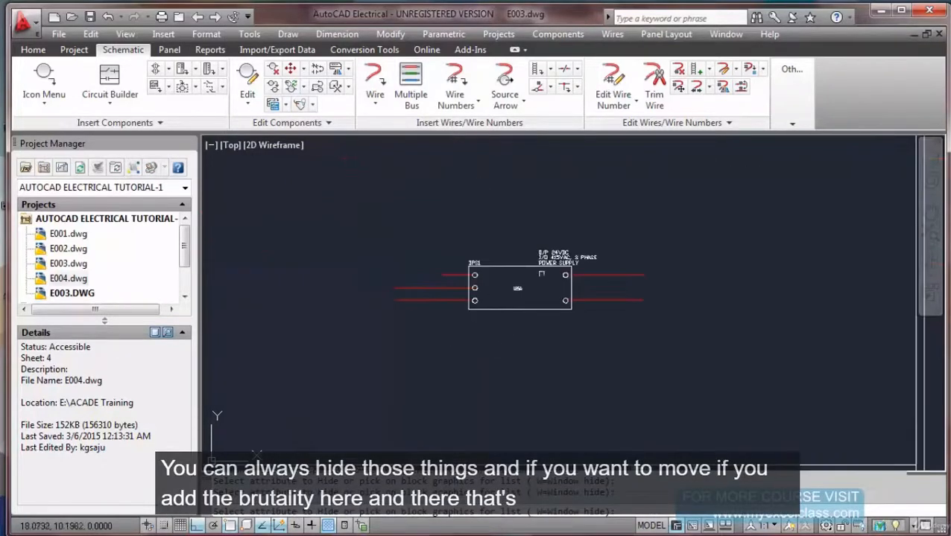
{"action": "scroll", "coordinate": [542, 263], "scroll_direction": "up", "scroll_amount": 3}
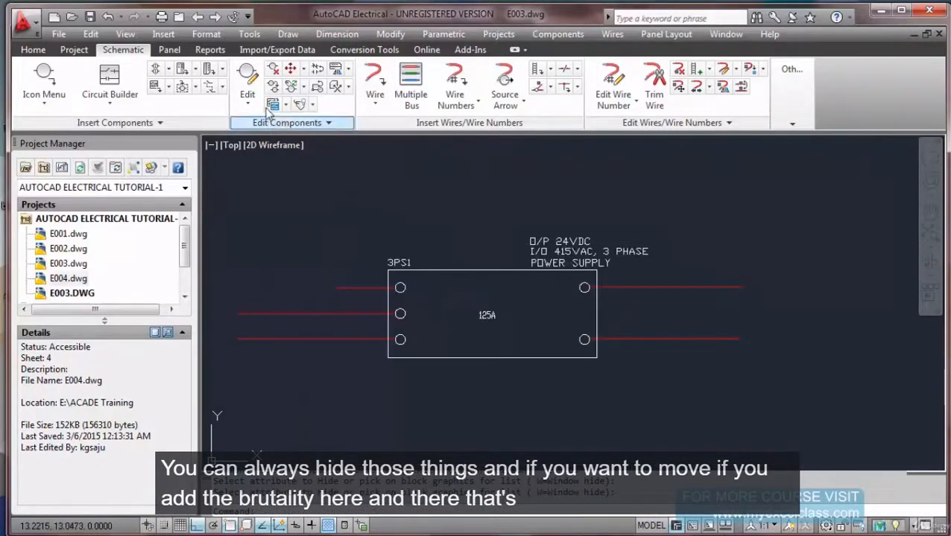
Move the O/P 24VDC, I/O 415VAC, 3 PHASE and POWER SUPPLY lines above the block.
{"action": "left_click", "coordinate": [313, 108]}
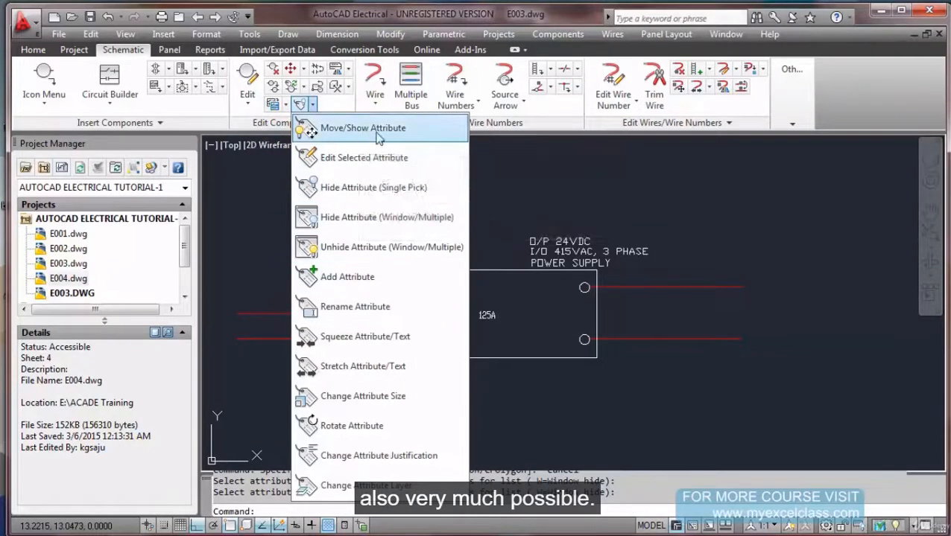
{"action": "left_click", "coordinate": [350, 128]}
{"action": "left_click", "coordinate": [559, 240]}
{"action": "left_click", "coordinate": [589, 251]}
{"action": "key", "text": "Return"}
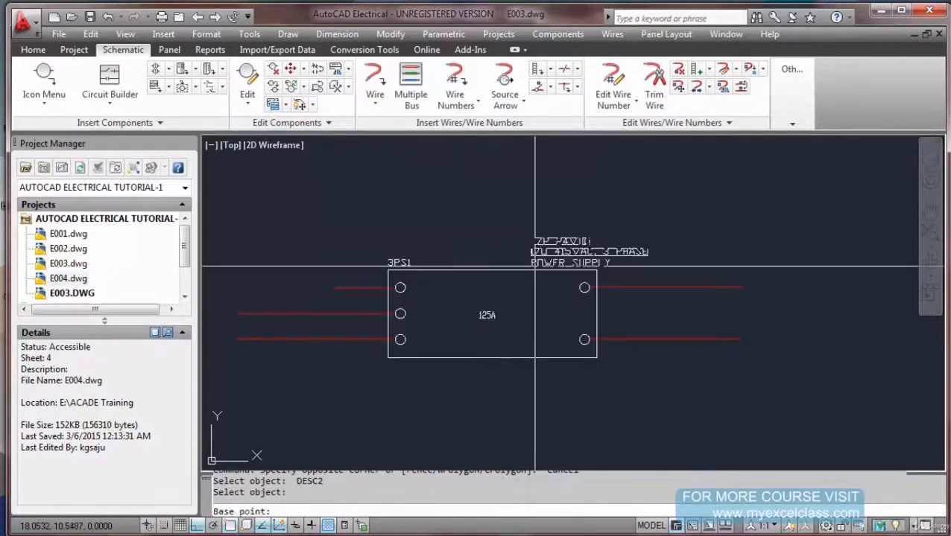
{"action": "key", "text": "Escape"}
{"action": "key", "text": "Return"}
{"action": "left_click", "coordinate": [565, 242]}
{"action": "left_click", "coordinate": [564, 252]}
{"action": "left_click", "coordinate": [555, 263]}
{"action": "key", "text": "Return"}
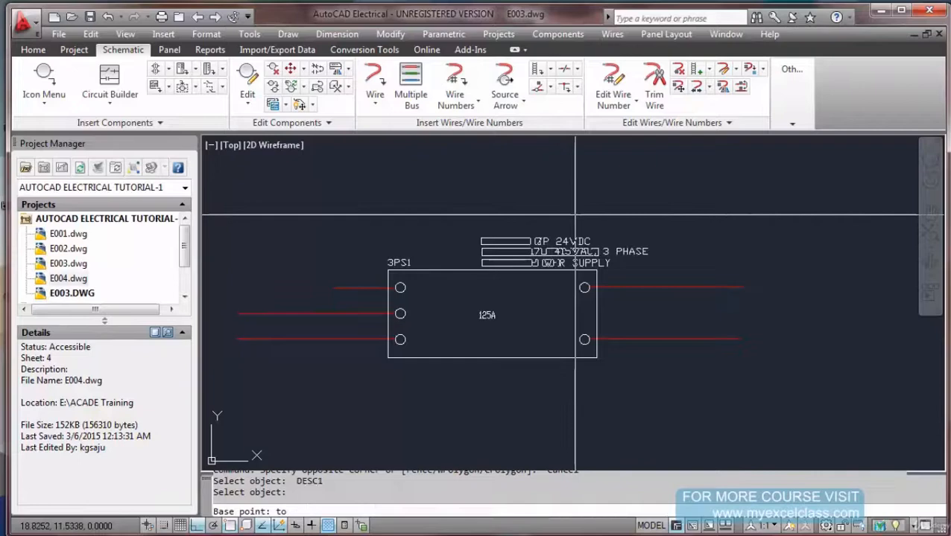
{"action": "left_click", "coordinate": [573, 215]}
{"action": "key", "text": "Escape"}
{"action": "key", "text": "Escape"}
{"action": "key", "text": "Escape"}
{"action": "scroll", "coordinate": [574, 215], "scroll_direction": "down", "scroll_amount": 3}
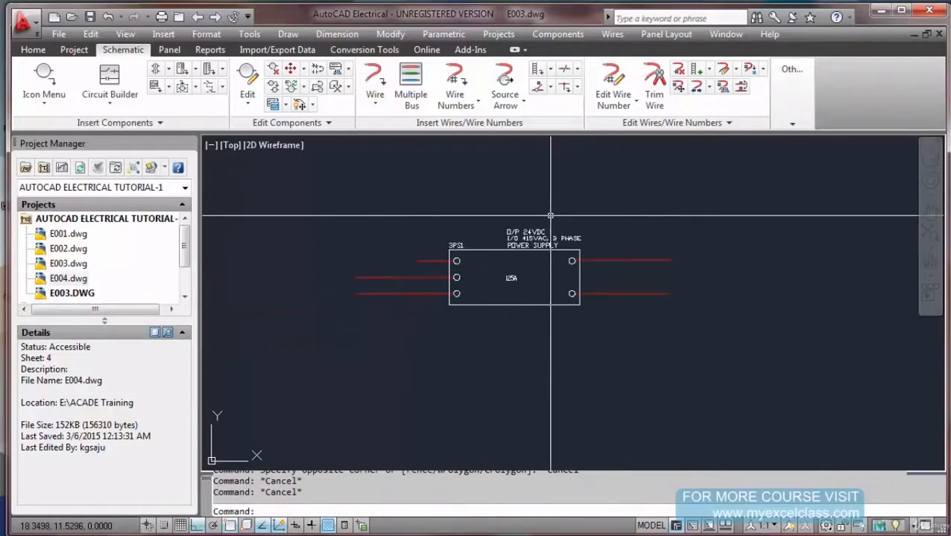
{"action": "scroll", "coordinate": [510, 268], "scroll_direction": "up", "scroll_amount": 3}
Zoom to the whole drawing sheet and save.
{"action": "type", "text": "ZE"}
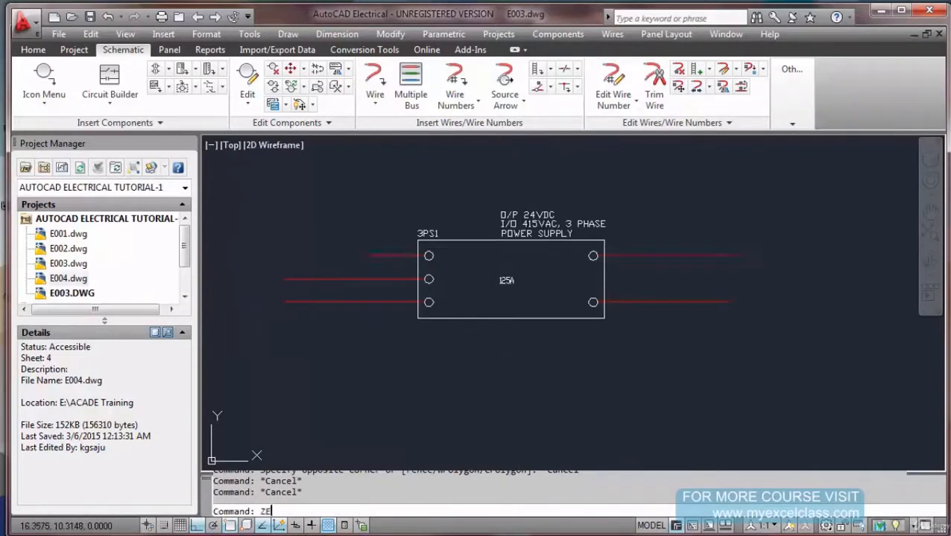
{"action": "key", "text": "Return"}
{"action": "type", "text": "Z"}
{"action": "key", "text": "Return"}
{"action": "type", "text": "E"}
{"action": "key", "text": "Return"}
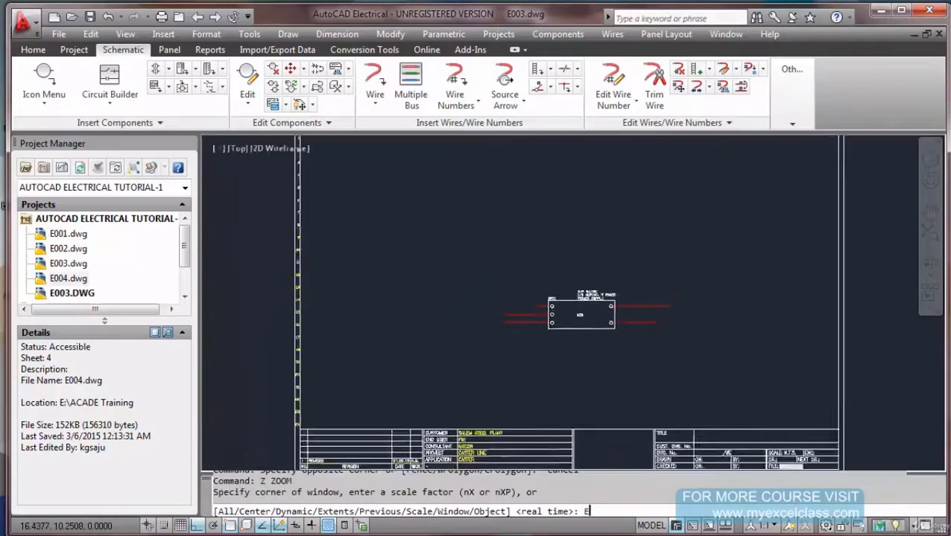
{"action": "key", "text": "ctrl+s"}
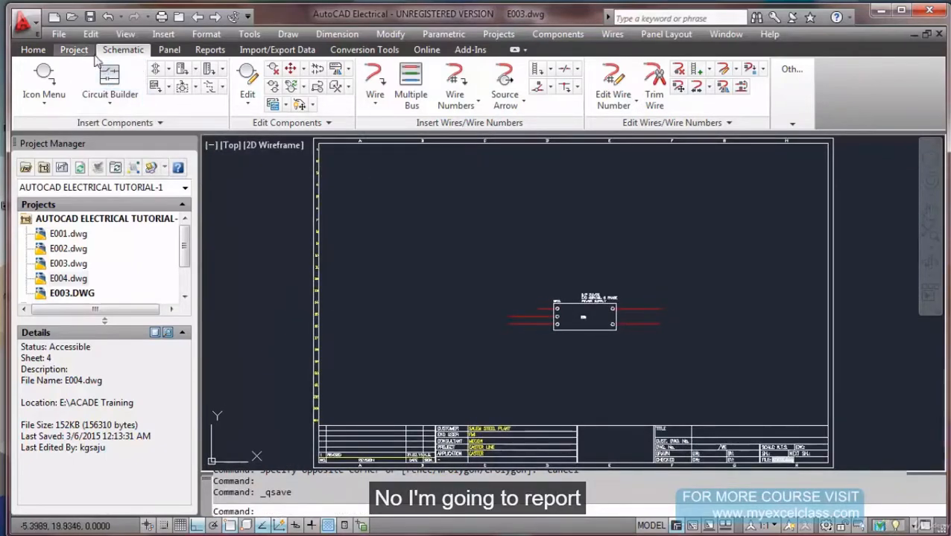
Generate a Bill of Material report for the active drawing only.
{"action": "left_click", "coordinate": [209, 50]}
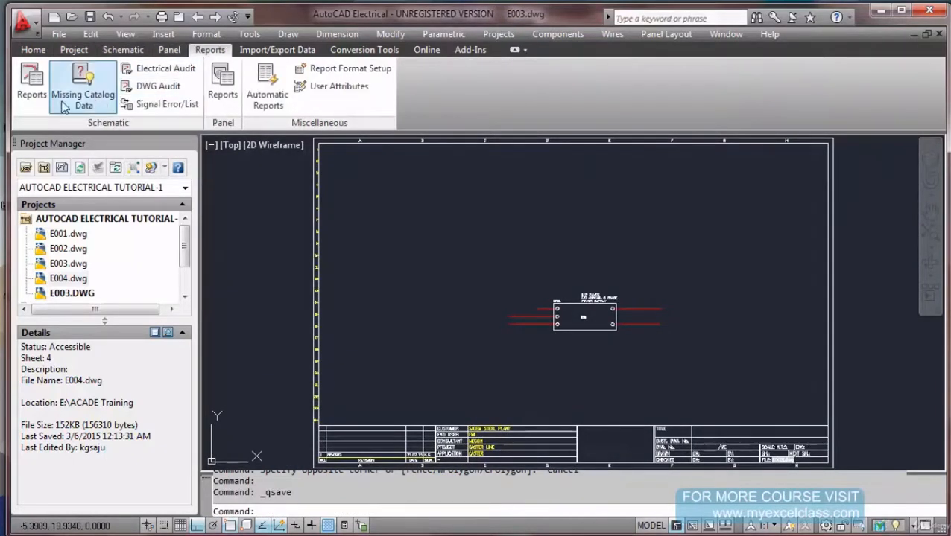
{"action": "left_click", "coordinate": [34, 97]}
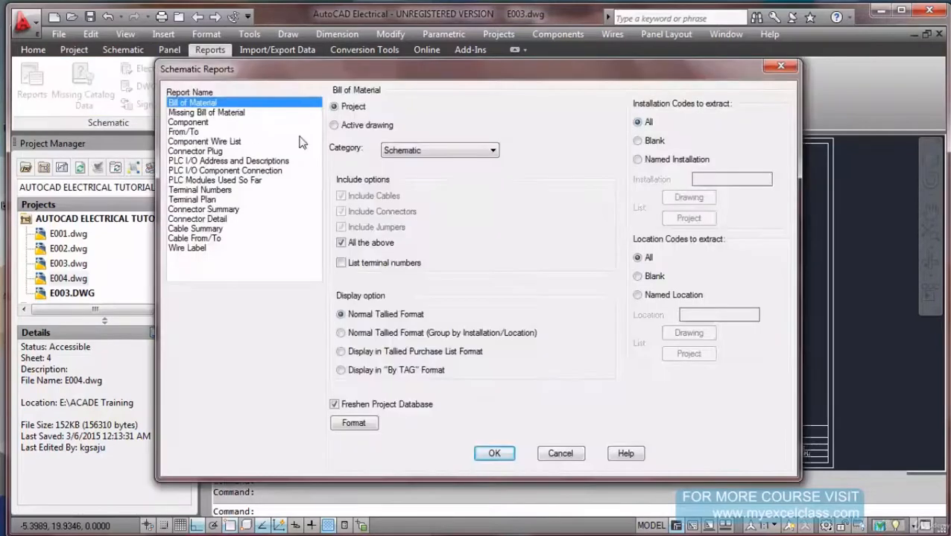
{"action": "left_click", "coordinate": [334, 125]}
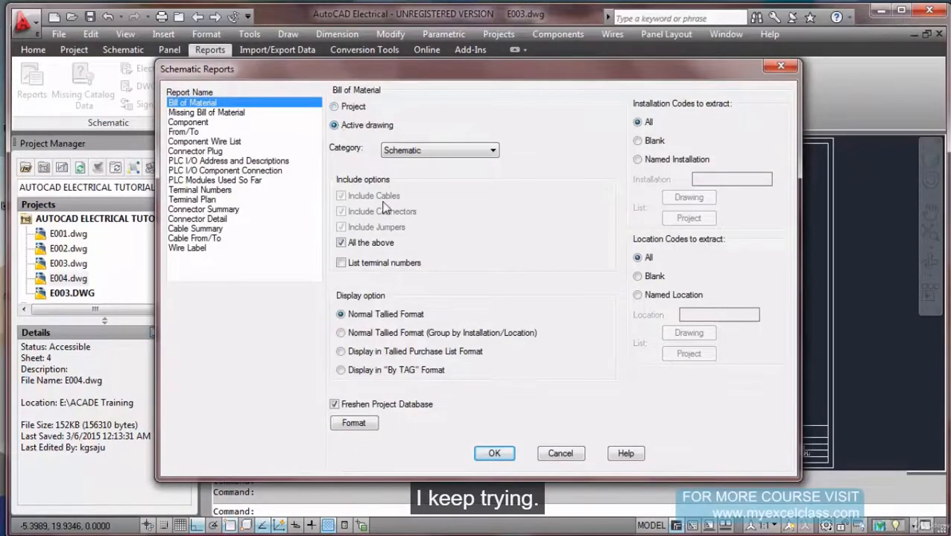
{"action": "left_click", "coordinate": [494, 453]}
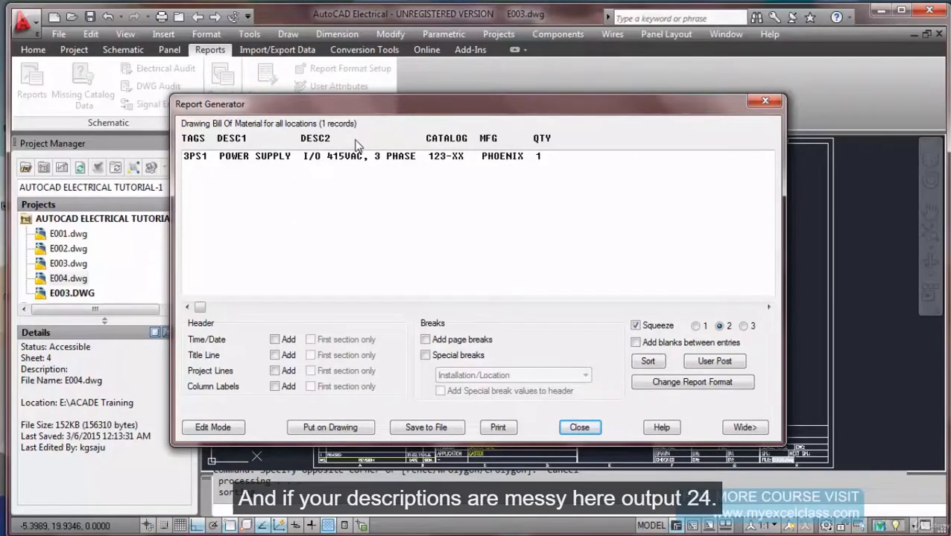
{"action": "left_click", "coordinate": [673, 386]}
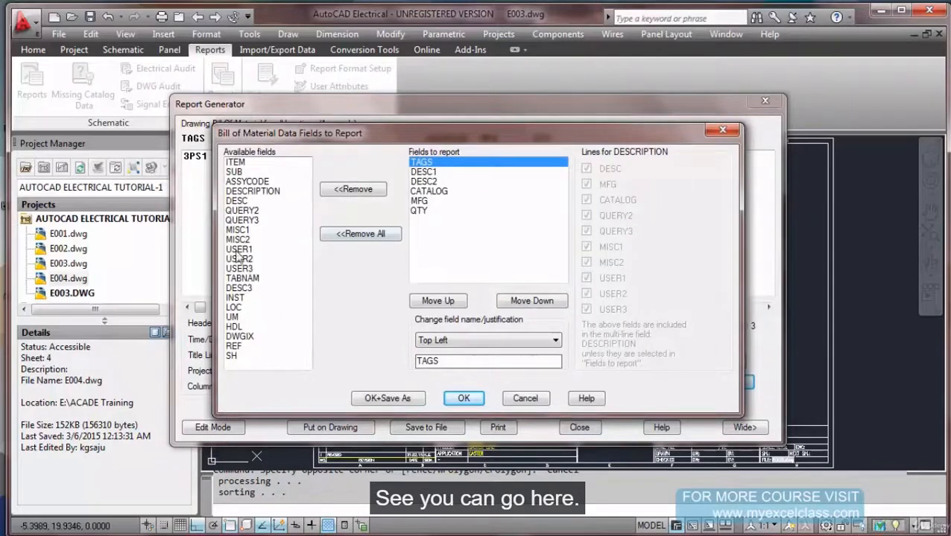
Add DESC3 right after DESC2, followed by INST and LOC, to the BOM report fields.
{"action": "double_click", "coordinate": [237, 201]}
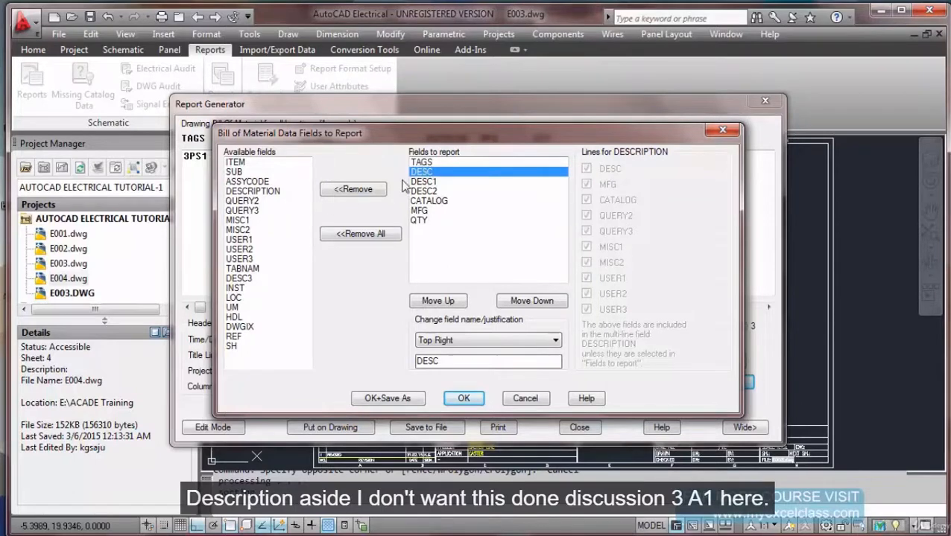
{"action": "left_click", "coordinate": [373, 191]}
{"action": "double_click", "coordinate": [248, 288]}
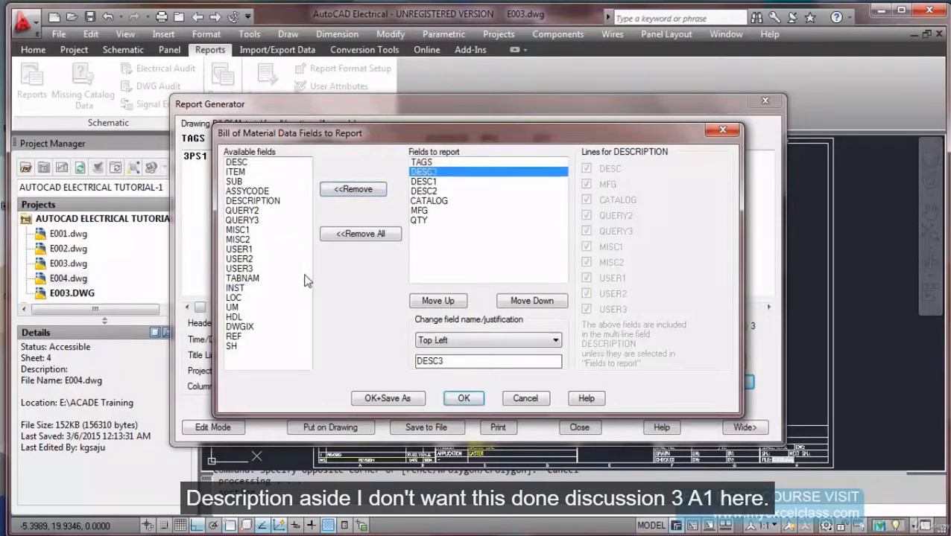
{"action": "left_click", "coordinate": [513, 302]}
{"action": "left_click", "coordinate": [513, 302]}
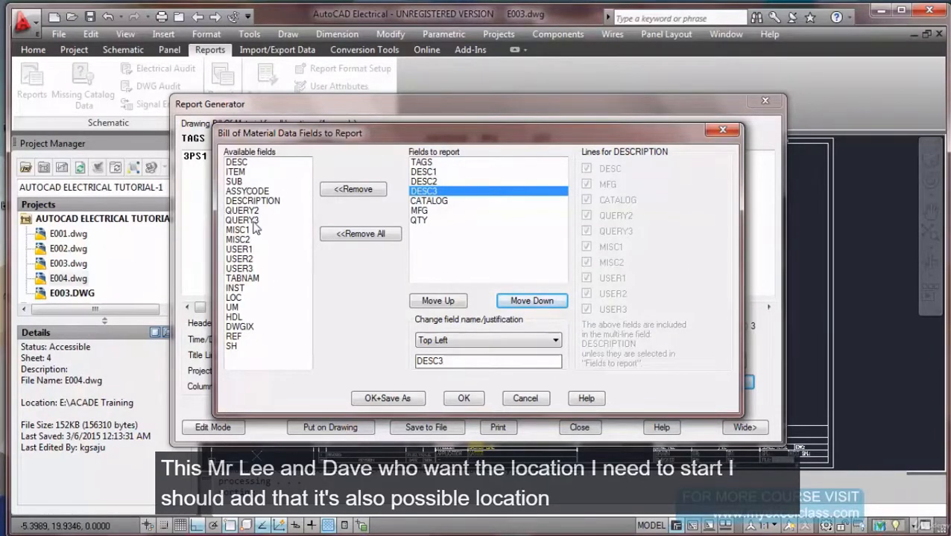
{"action": "double_click", "coordinate": [241, 291]}
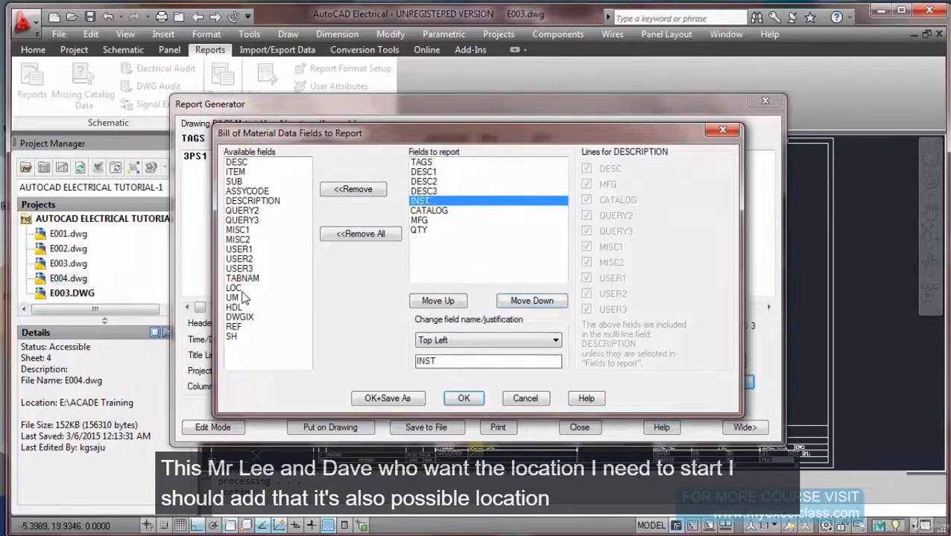
{"action": "double_click", "coordinate": [235, 289]}
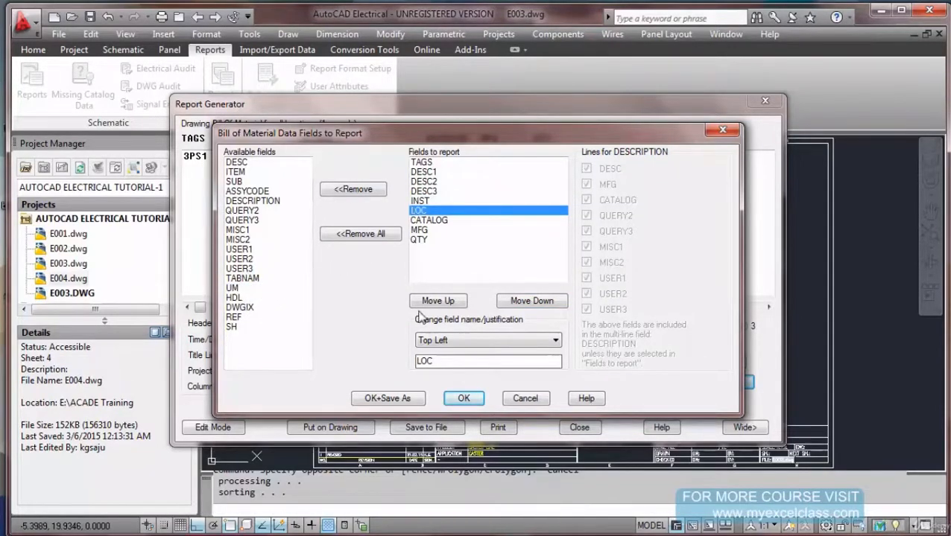
{"action": "left_click", "coordinate": [456, 398]}
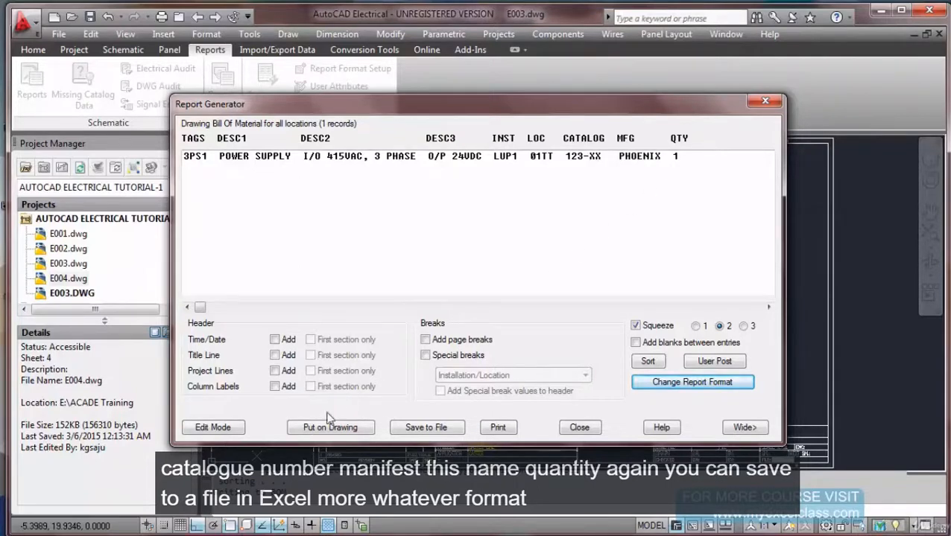
Skip saving to file and insert the BOM as a table at a picked point on the sheet.
{"action": "left_click", "coordinate": [410, 429]}
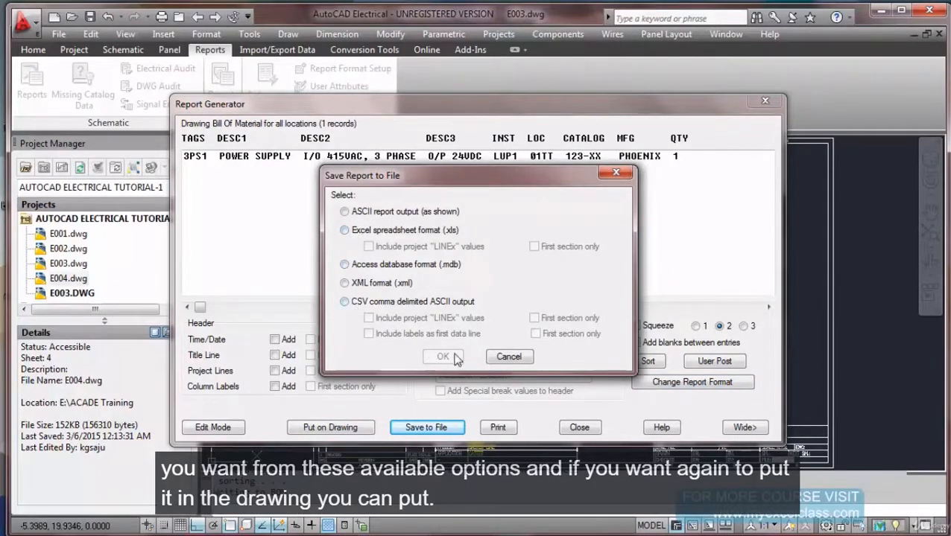
{"action": "left_click", "coordinate": [509, 357]}
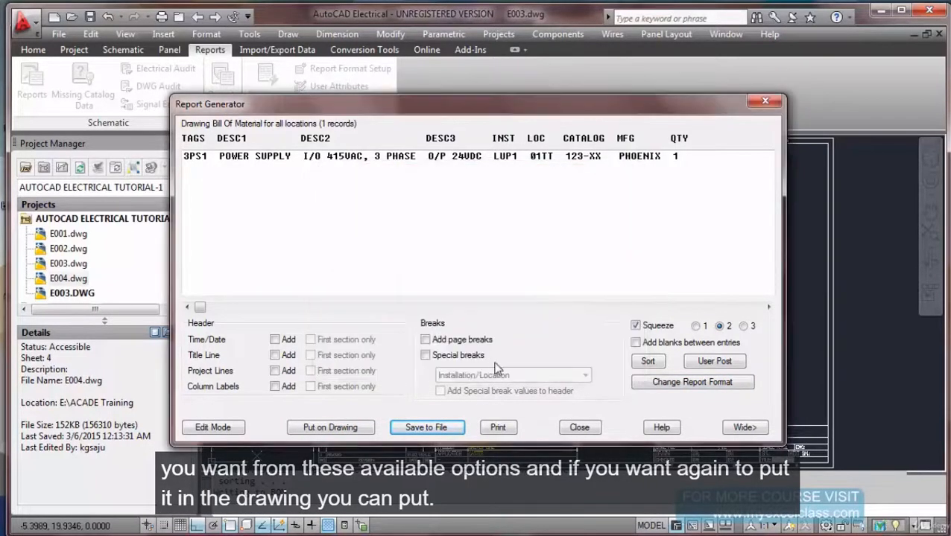
{"action": "left_click", "coordinate": [343, 432]}
{"action": "left_click", "coordinate": [413, 420]}
{"action": "left_click", "coordinate": [439, 363]}
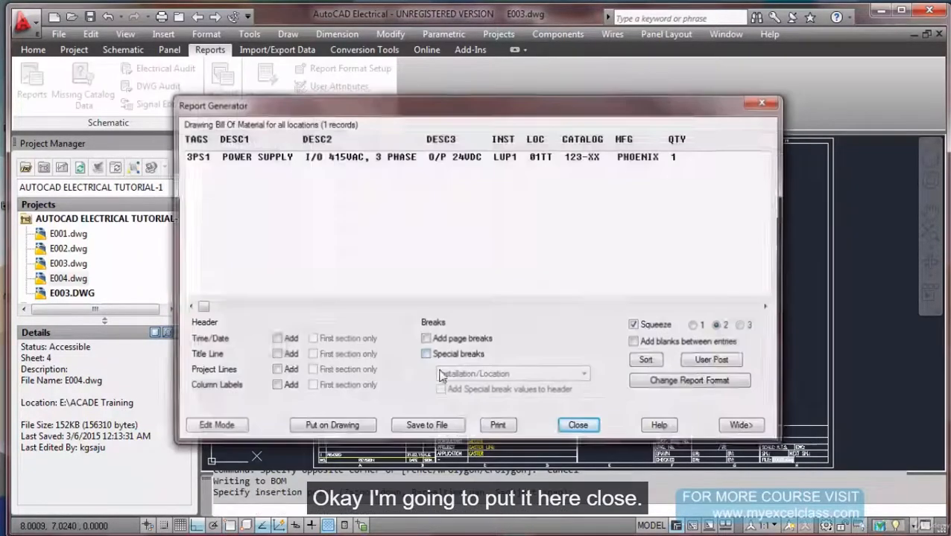
Close the Report Generator and inspect the BOM table placed beneath 3PS1.
{"action": "left_click", "coordinate": [579, 431]}
{"action": "scroll", "coordinate": [544, 389], "scroll_direction": "up", "scroll_amount": 5}
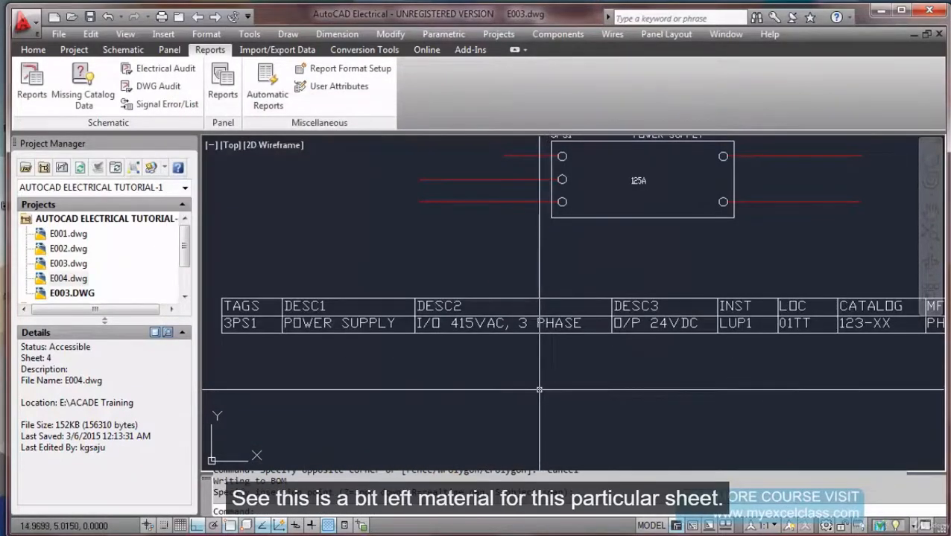
{"action": "scroll", "coordinate": [539, 390], "scroll_direction": "down", "scroll_amount": 2}
{"action": "middle_click_drag", "start_coordinate": [538, 390], "coordinate": [479, 357]}
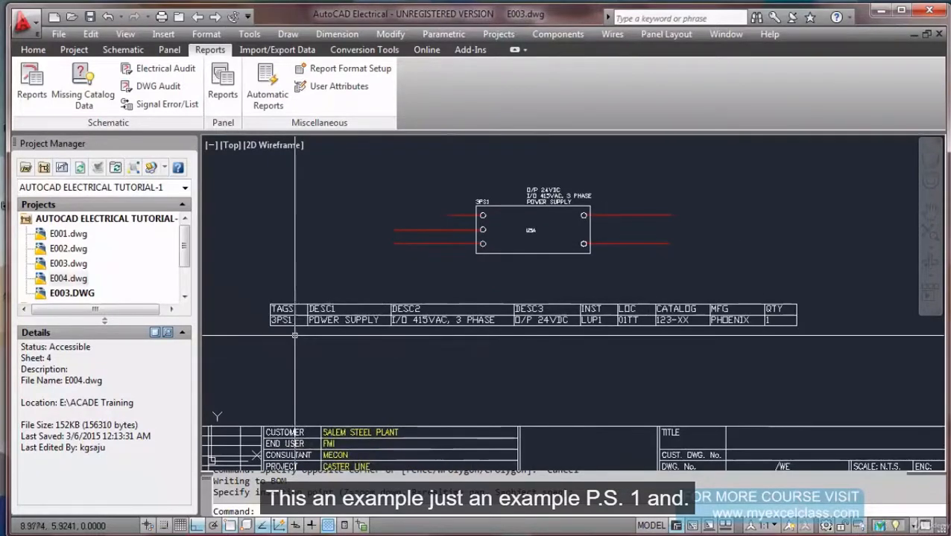
{"action": "scroll", "coordinate": [297, 336], "scroll_direction": "up", "scroll_amount": 2}
{"action": "scroll", "coordinate": [298, 335], "scroll_direction": "down", "scroll_amount": 3}
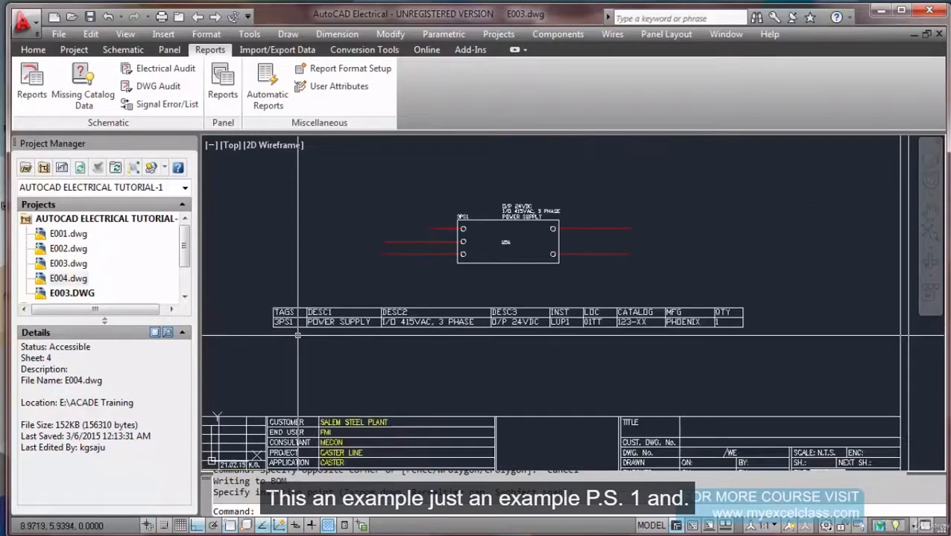
{"action": "scroll", "coordinate": [334, 340], "scroll_direction": "up", "scroll_amount": 2}
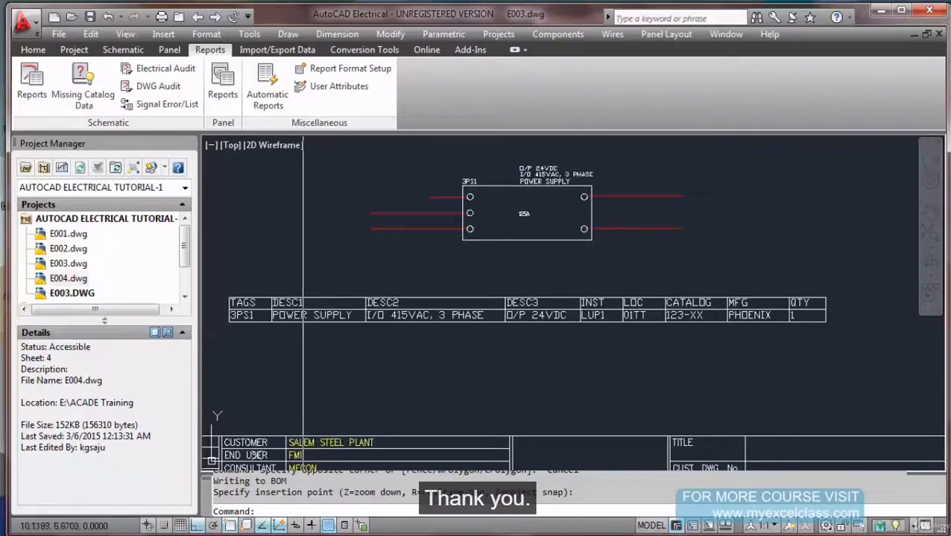
{"action": "left_click", "coordinate": [123, 51]}
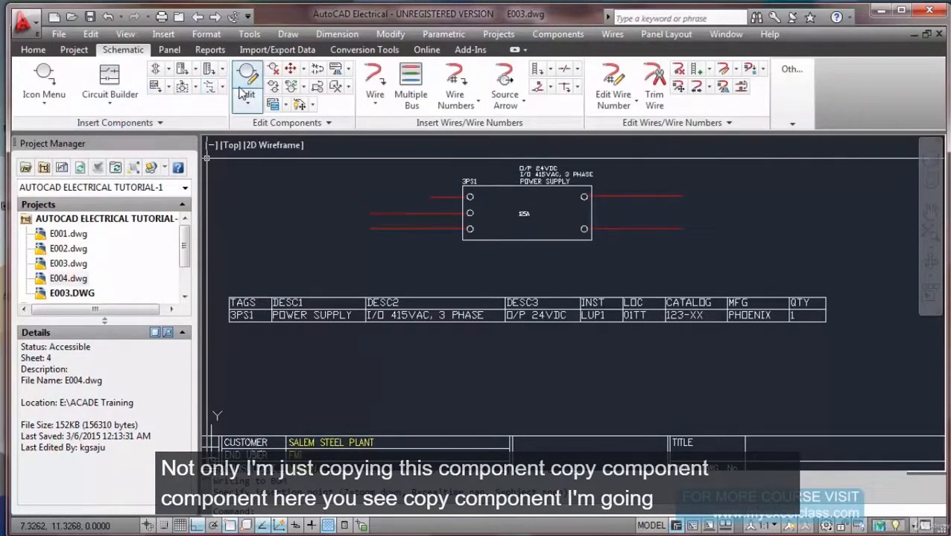
Copy power supply 3PS1 to its right as 3PS2, keeping its descriptions and 125A rating.
{"action": "left_click", "coordinate": [538, 37]}
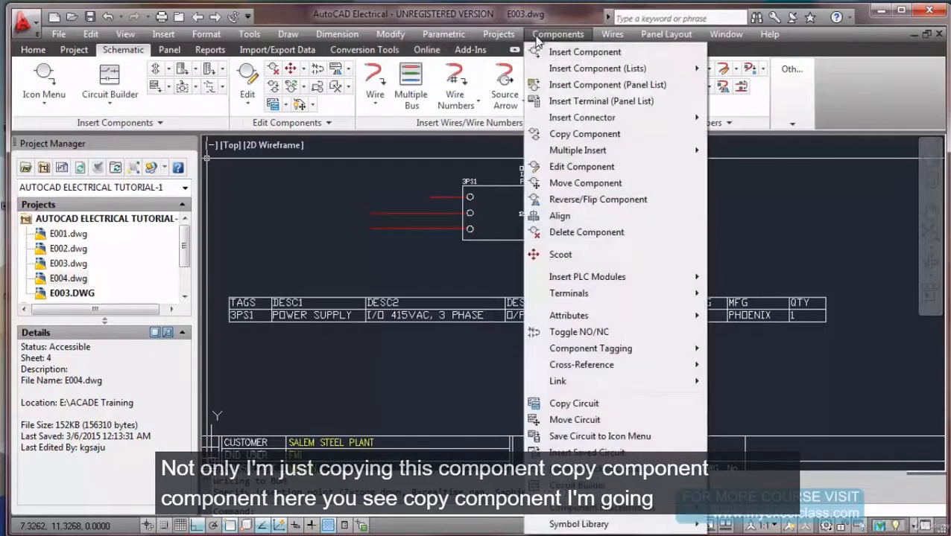
{"action": "left_click", "coordinate": [574, 134]}
{"action": "middle_click_drag", "start_coordinate": [485, 306], "coordinate": [426, 445]}
{"action": "left_click", "coordinate": [482, 321]}
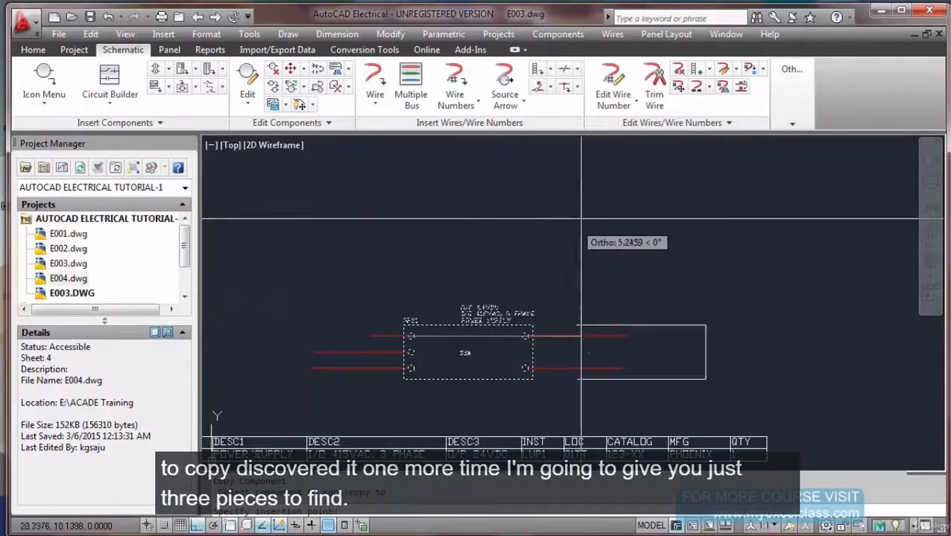
{"action": "left_click", "coordinate": [693, 283]}
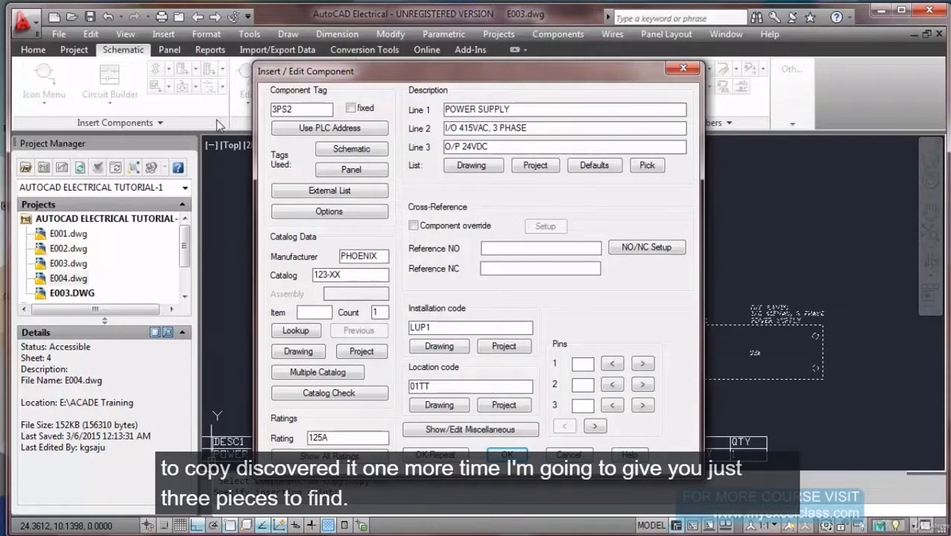
{"action": "left_click", "coordinate": [493, 451]}
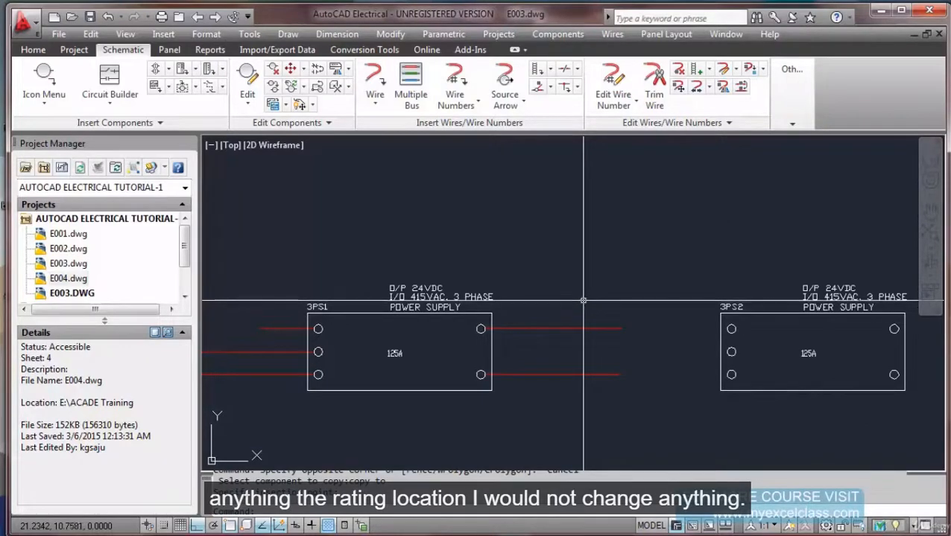
{"action": "key", "text": "Escape"}
{"action": "key", "text": "Escape"}
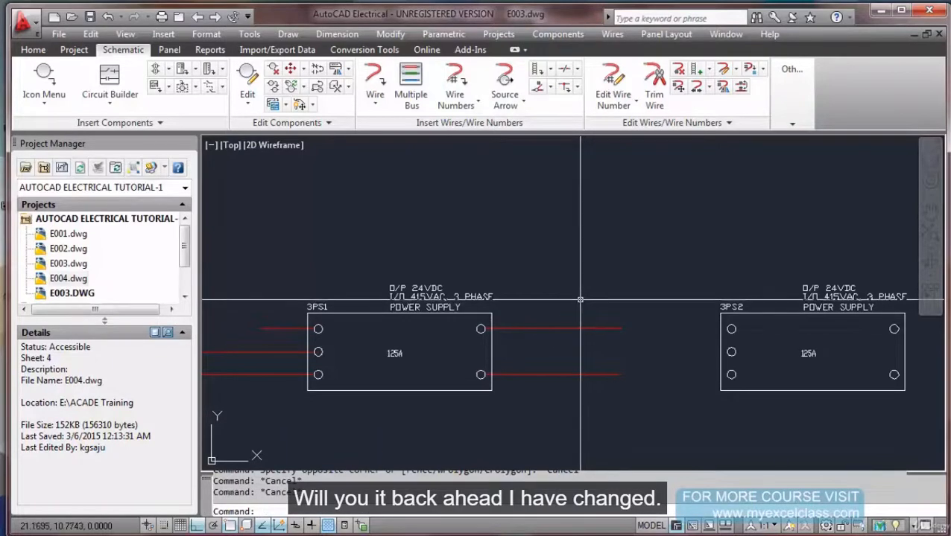
Zoom to extents, then run a Bill of Material report scoped to the active drawing.
{"action": "type", "text": "z"}
{"action": "key", "text": "Return"}
{"action": "type", "text": "e"}
{"action": "key", "text": "Return"}
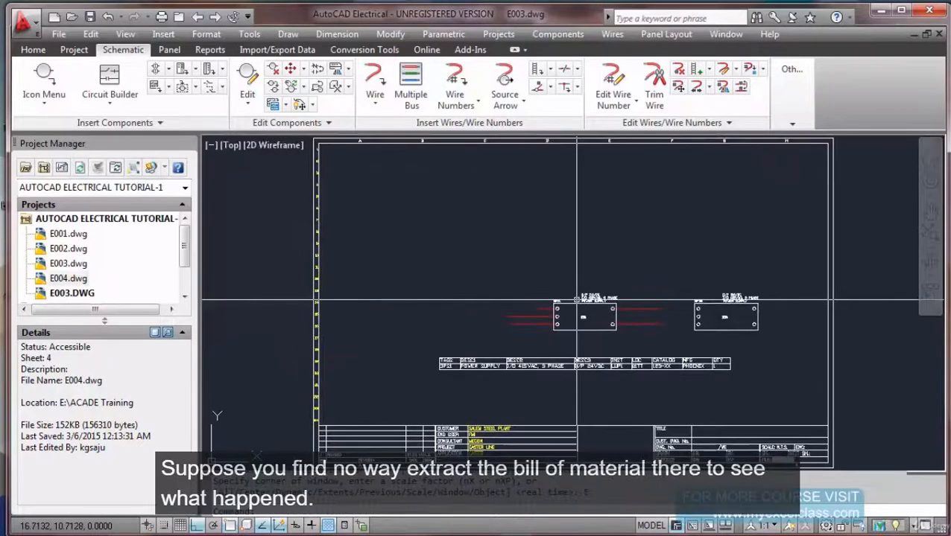
{"action": "left_click", "coordinate": [208, 50]}
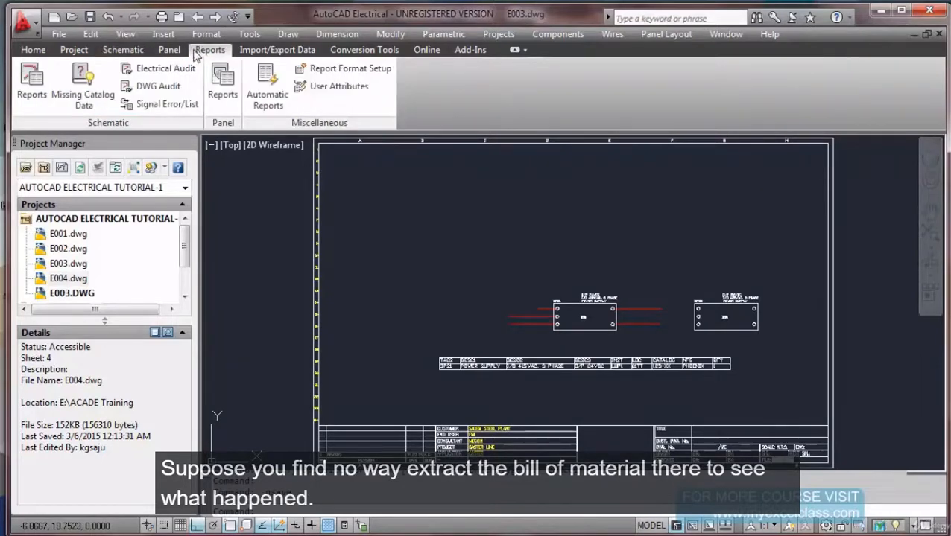
{"action": "left_click", "coordinate": [31, 83]}
{"action": "left_click", "coordinate": [335, 126]}
{"action": "left_click", "coordinate": [494, 453]}
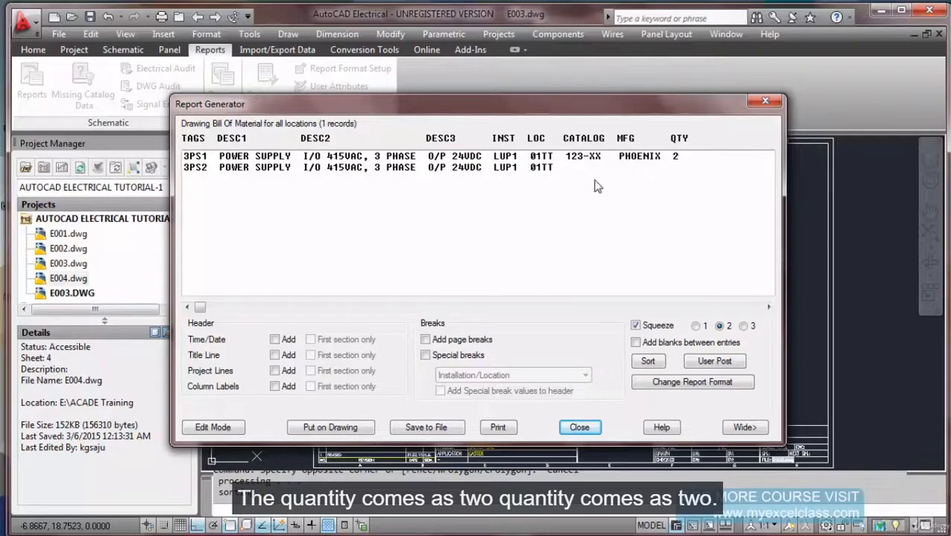
Update the existing BOM table on the sheet with a time/date line, then close the report.
{"action": "left_click", "coordinate": [360, 431]}
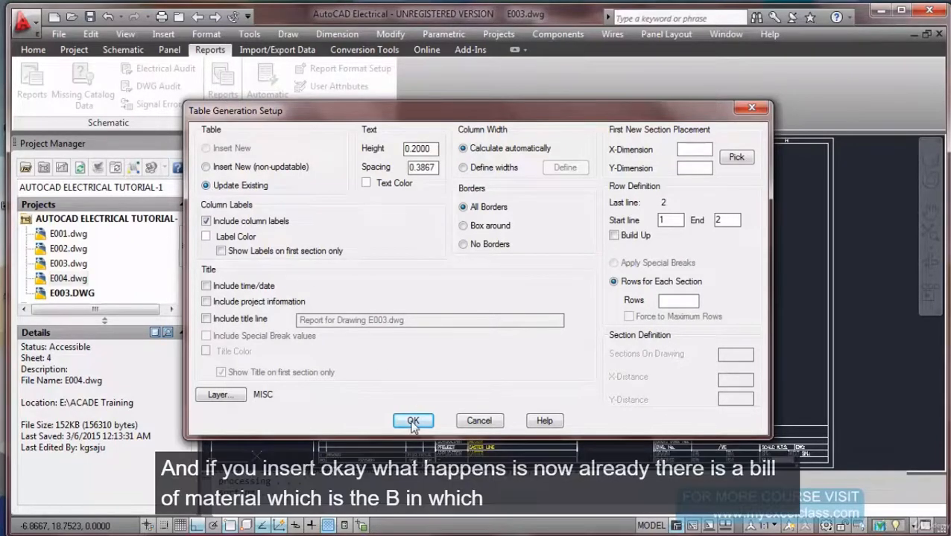
{"action": "left_click_drag", "start_coordinate": [481, 116], "coordinate": [301, 17]}
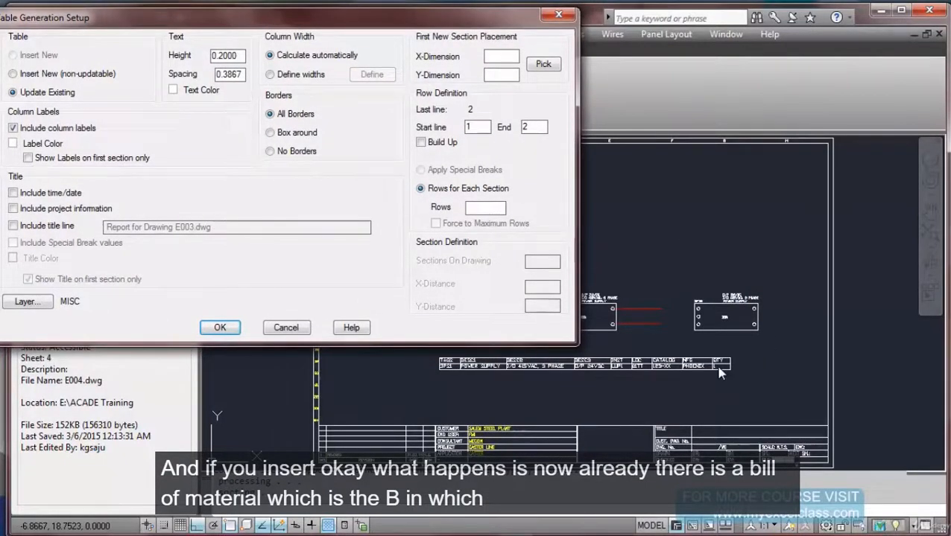
{"action": "left_click_drag", "start_coordinate": [296, 22], "coordinate": [401, 92]}
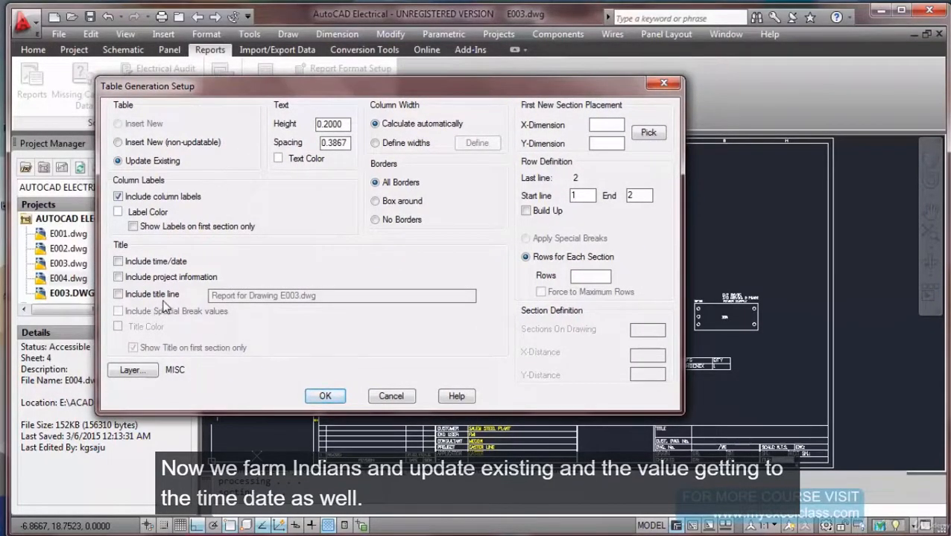
{"action": "left_click", "coordinate": [118, 263]}
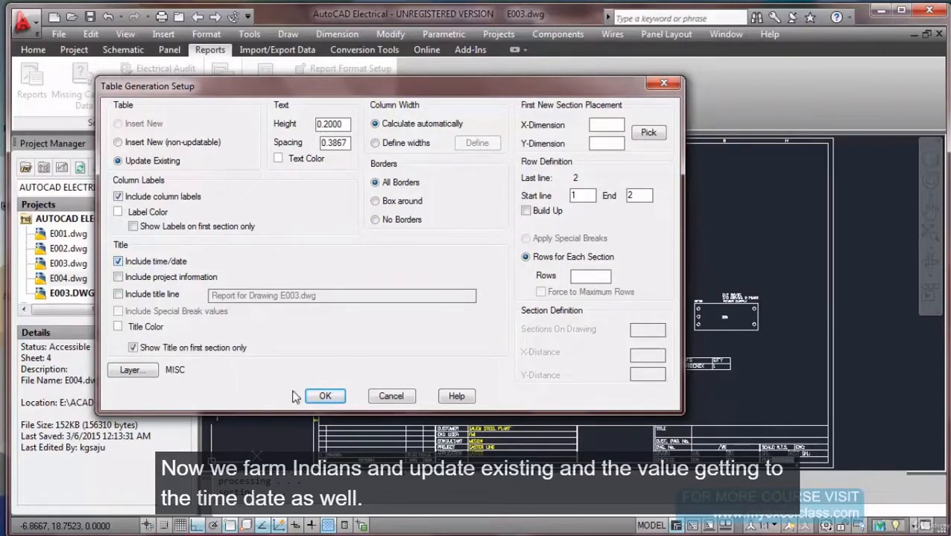
{"action": "left_click", "coordinate": [320, 395]}
{"action": "left_click", "coordinate": [565, 433]}
{"action": "scroll", "coordinate": [710, 397], "scroll_direction": "up", "scroll_amount": 5}
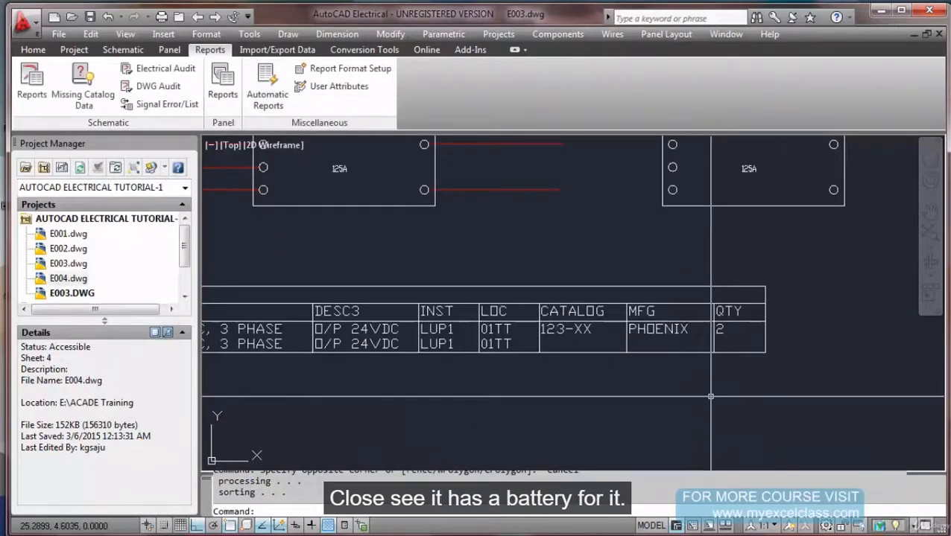
{"action": "scroll", "coordinate": [711, 397], "scroll_direction": "down", "scroll_amount": 2}
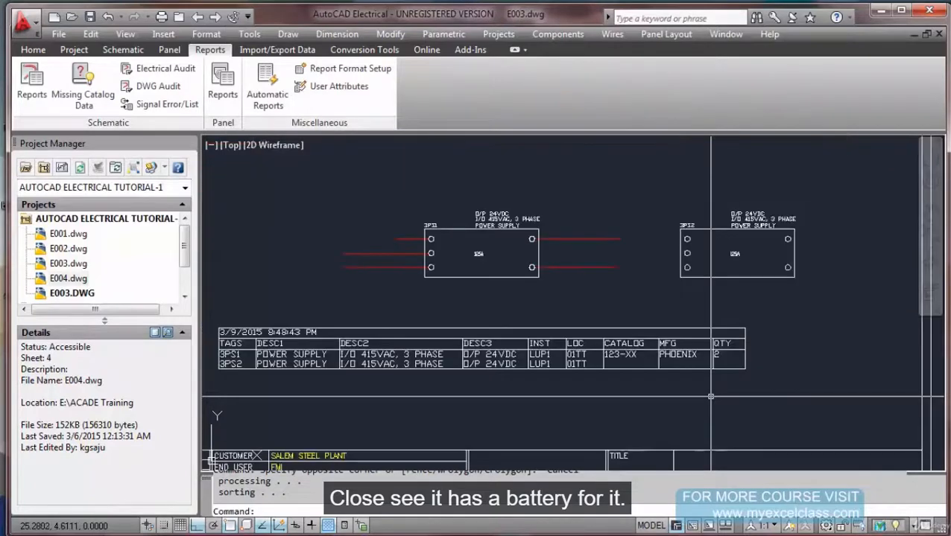
{"action": "scroll", "coordinate": [667, 401], "scroll_direction": "down", "scroll_amount": 1}
{"action": "middle_click_drag", "start_coordinate": [668, 401], "coordinate": [688, 400]}
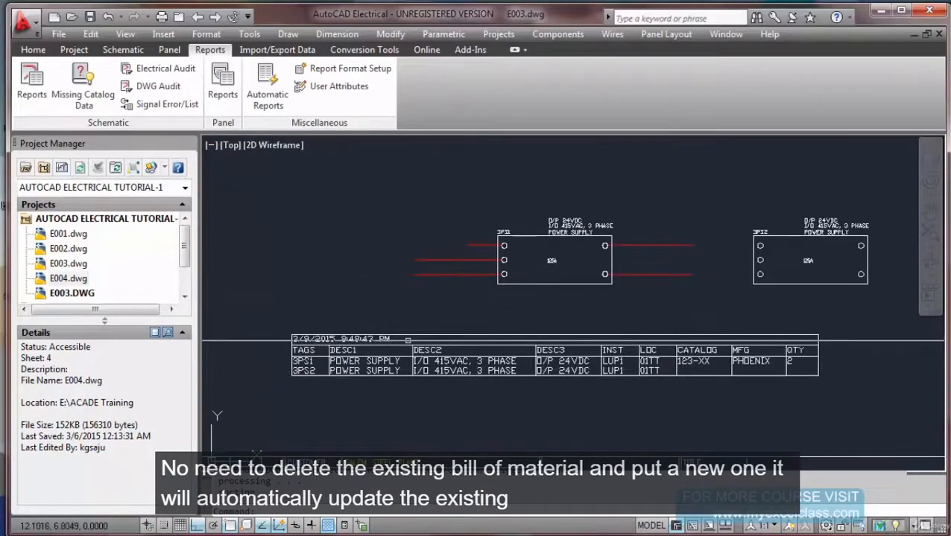
{"action": "right_click", "coordinate": [430, 348]}
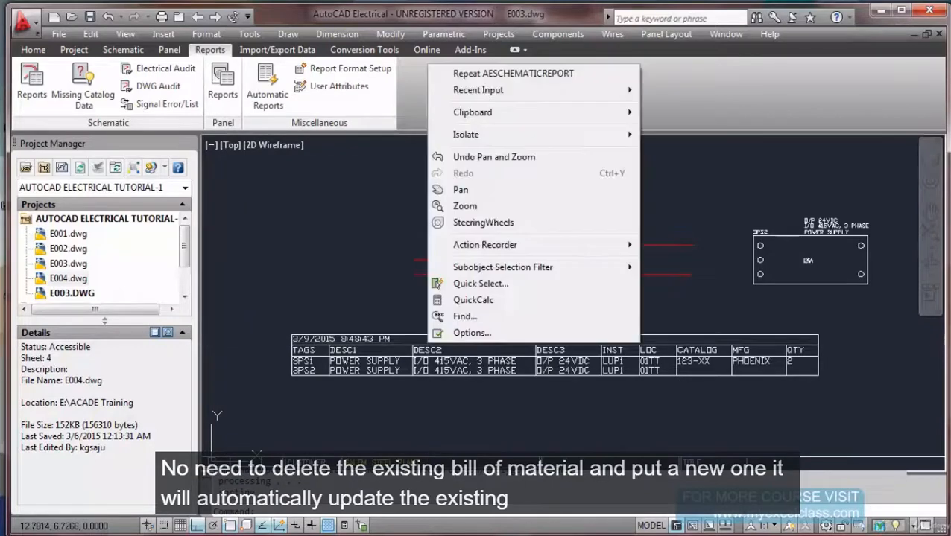
{"action": "left_click", "coordinate": [569, 411]}
{"action": "left_click", "coordinate": [515, 410]}
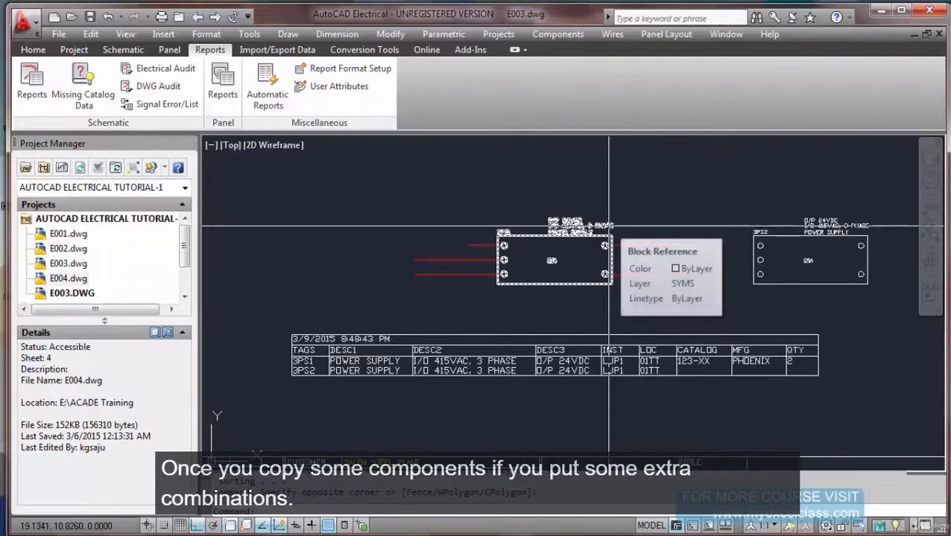
{"action": "key", "text": "Escape"}
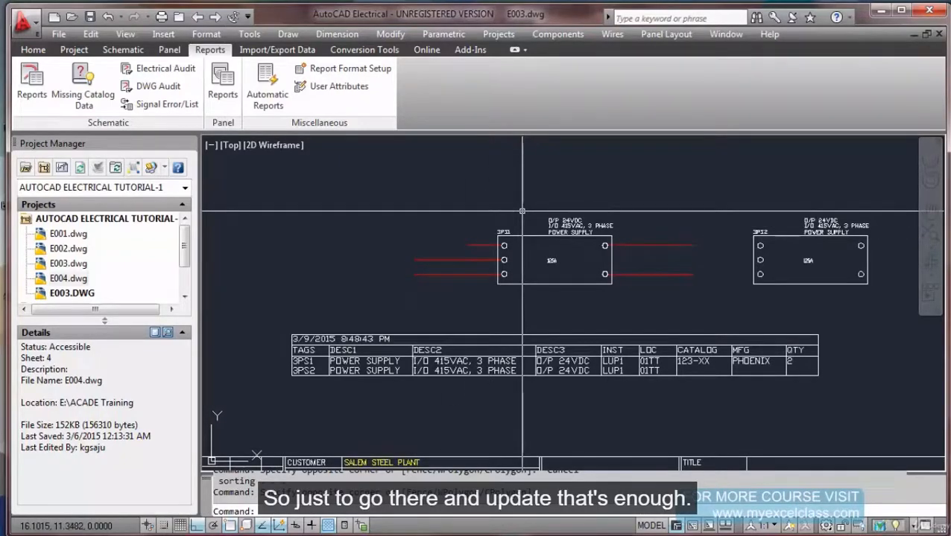
{"action": "scroll", "coordinate": [297, 347], "scroll_direction": "up", "scroll_amount": 3}
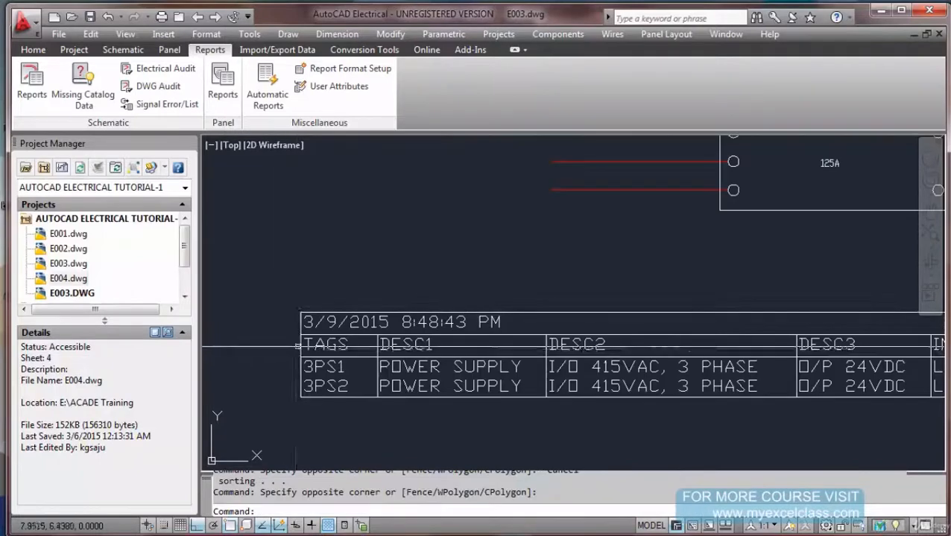
{"action": "scroll", "coordinate": [298, 346], "scroll_direction": "up", "scroll_amount": 3}
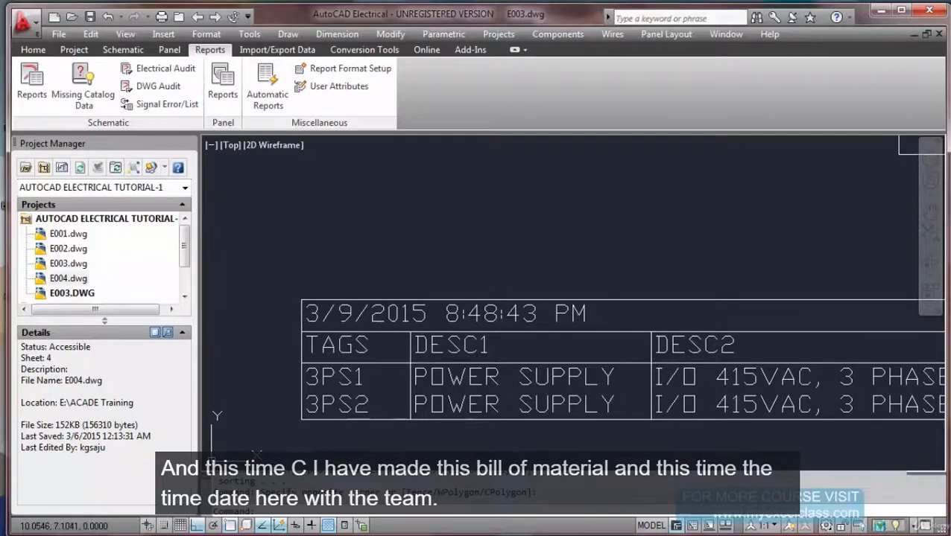
{"action": "scroll", "coordinate": [471, 322], "scroll_direction": "down", "scroll_amount": 4}
{"action": "middle_click_drag", "start_coordinate": [481, 286], "coordinate": [483, 289]}
{"action": "right_click", "coordinate": [482, 289]}
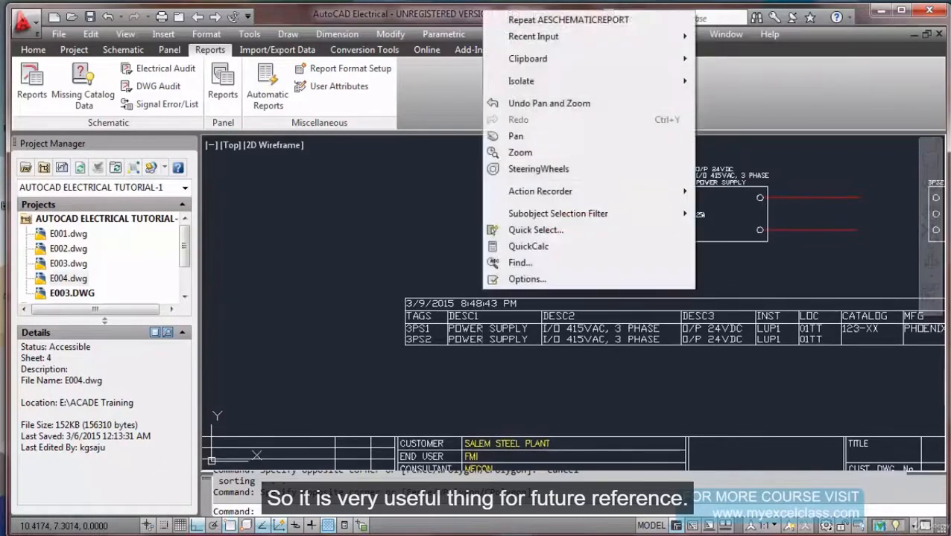
{"action": "left_click", "coordinate": [448, 284]}
{"action": "left_click", "coordinate": [413, 276]}
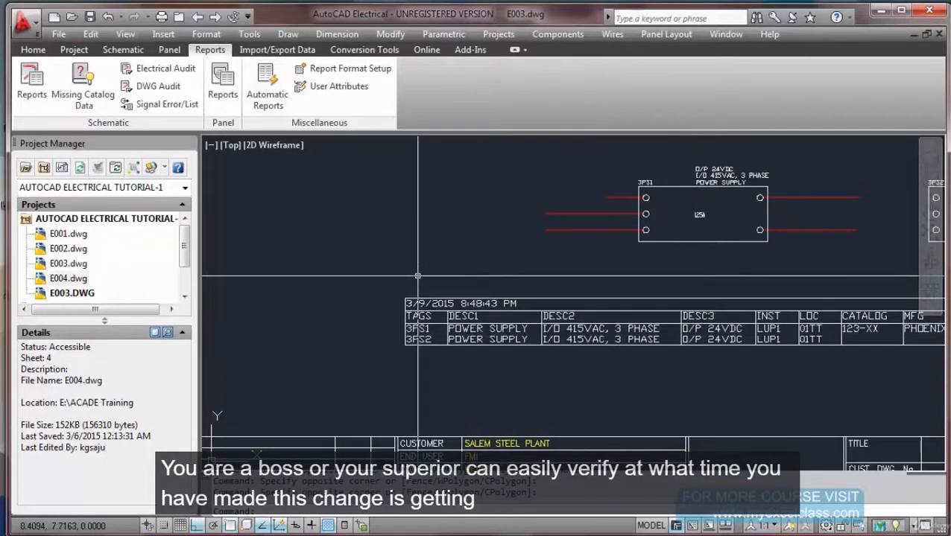
{"action": "scroll", "coordinate": [417, 276], "scroll_direction": "down", "scroll_amount": 3}
{"action": "scroll", "coordinate": [503, 285], "scroll_direction": "up", "scroll_amount": 3}
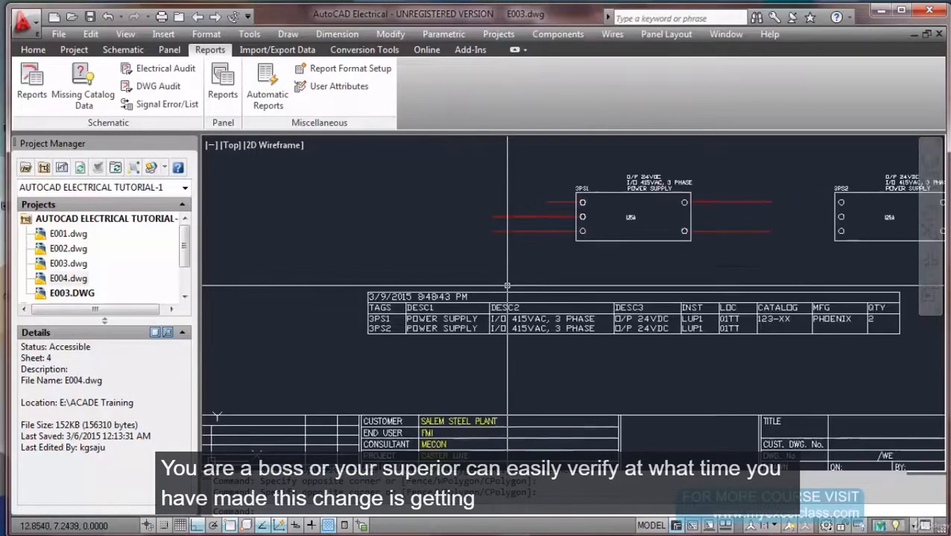
{"action": "middle_click_drag", "start_coordinate": [507, 286], "coordinate": [412, 300]}
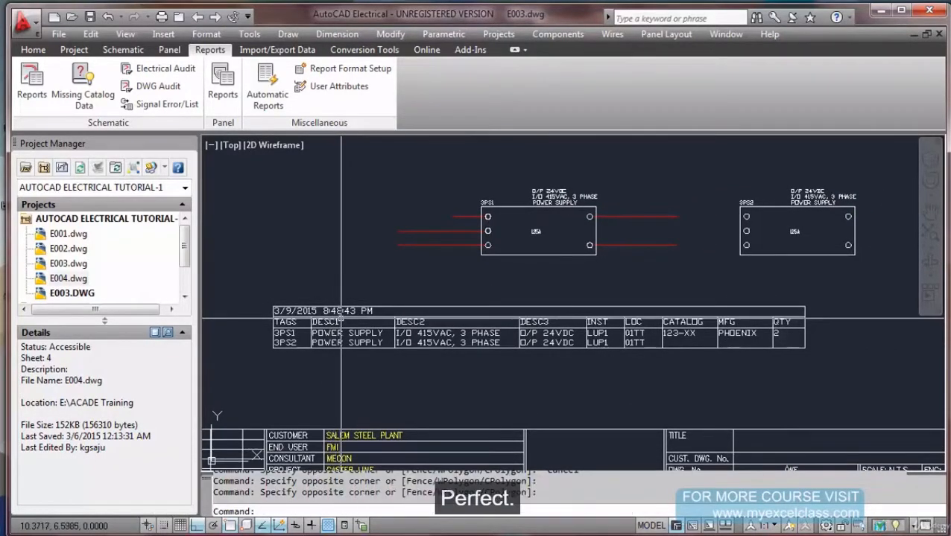
{"action": "middle_click", "coordinate": [402, 301]}
{"action": "middle_click", "coordinate": [402, 302]}
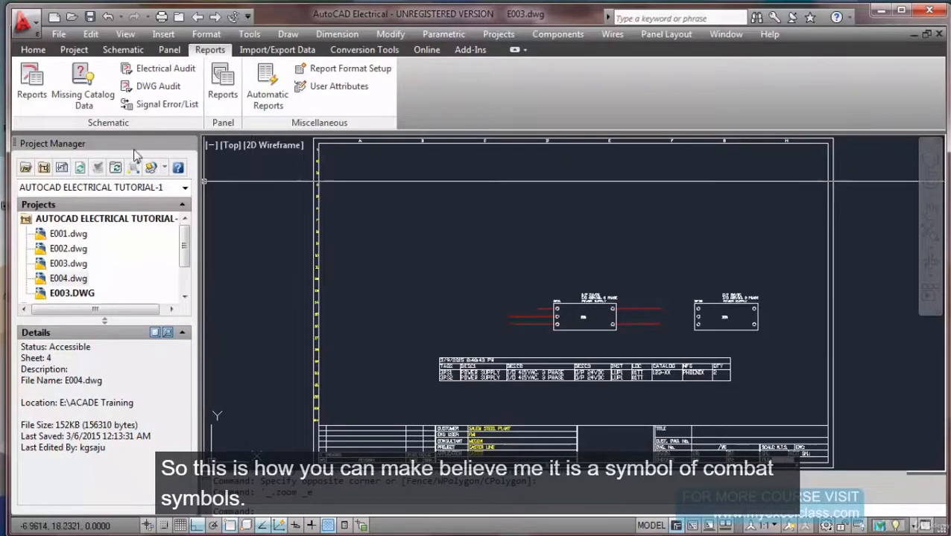
Browse to the Sym folder on Drawings (E:) and load the Trail_002 symbol file.
{"action": "left_click", "coordinate": [123, 50]}
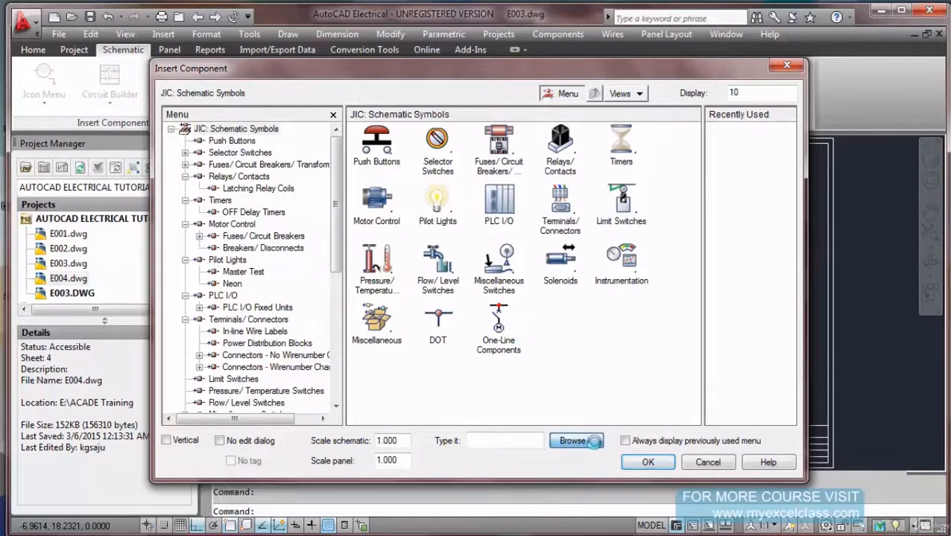
{"action": "left_click", "coordinate": [574, 441]}
{"action": "left_click", "coordinate": [520, 196]}
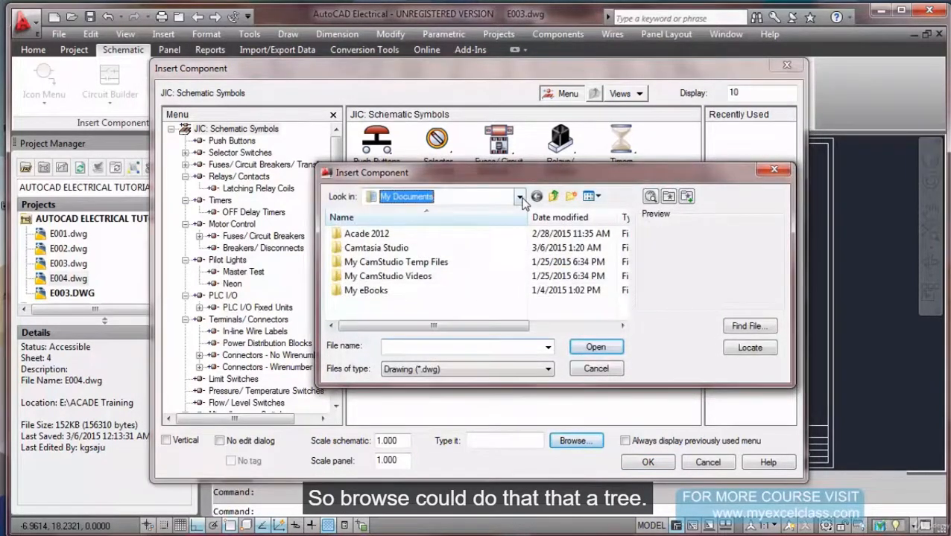
{"action": "left_click", "coordinate": [448, 320]}
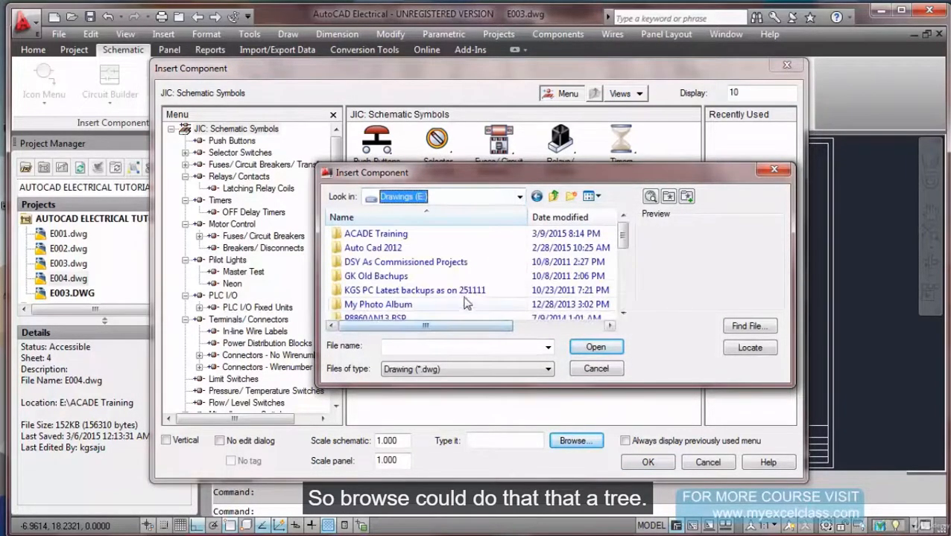
{"action": "left_click", "coordinate": [492, 278]}
{"action": "scroll", "coordinate": [492, 283], "scroll_direction": "down", "scroll_amount": 5}
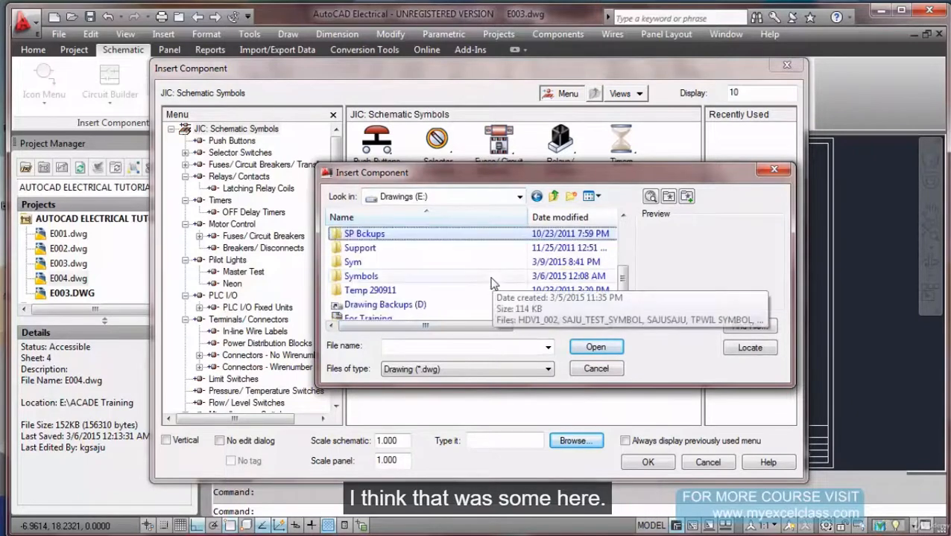
{"action": "double_click", "coordinate": [361, 266]}
{"action": "left_click", "coordinate": [365, 235]}
{"action": "left_click", "coordinate": [594, 350]}
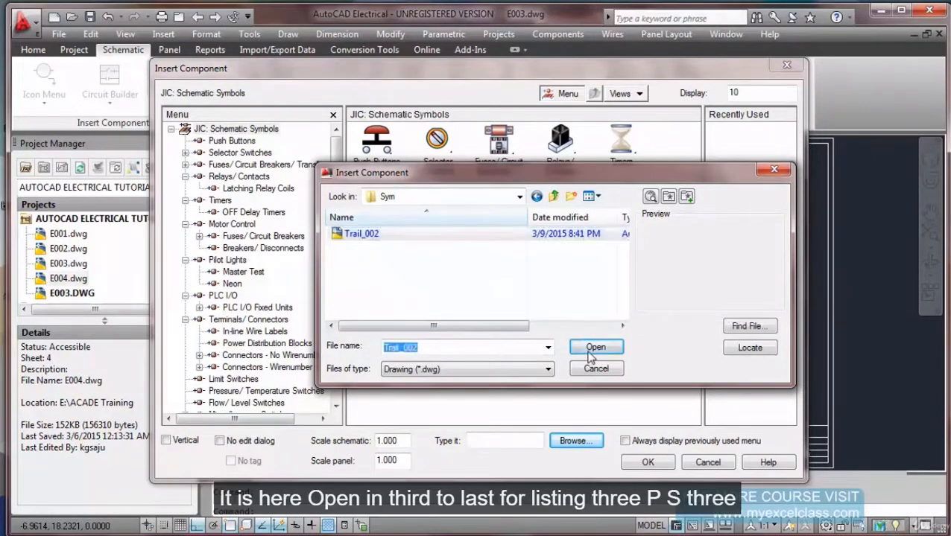
{"action": "scroll", "coordinate": [423, 223], "scroll_direction": "up", "scroll_amount": 4}
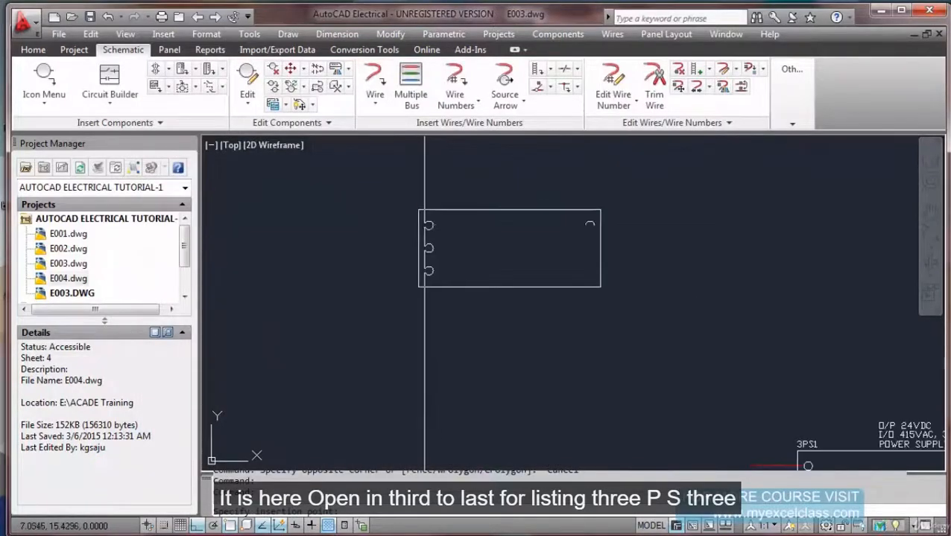
Place the symbol, tag it 3PS3, and enter the description 'I/P 415VAC, 3PHS'.
{"action": "left_click", "coordinate": [434, 222]}
{"action": "double_click", "coordinate": [302, 110]}
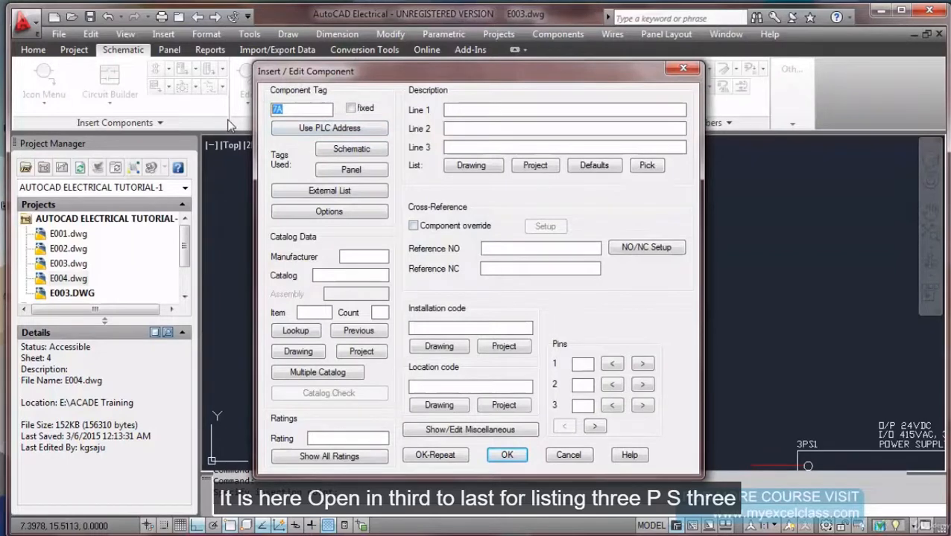
{"action": "type", "text": "3PS3"}
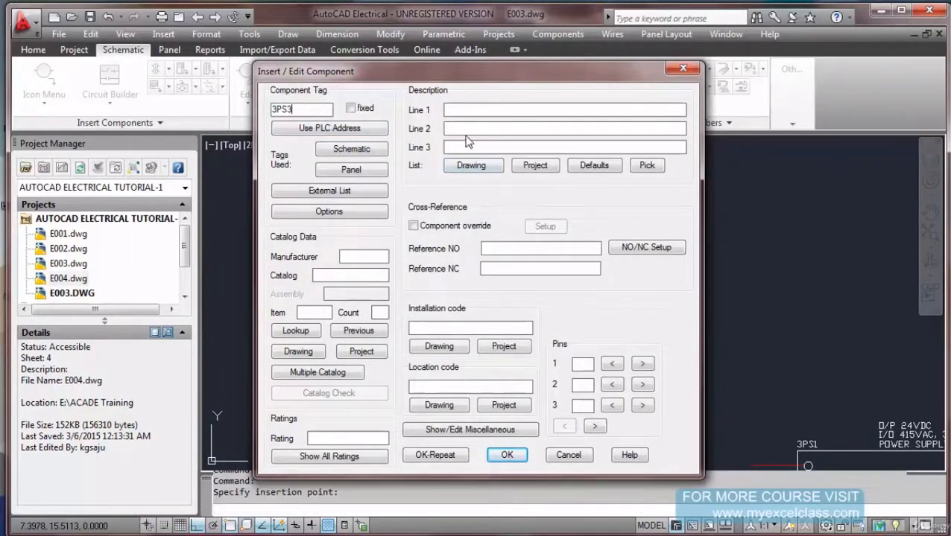
{"action": "left_click", "coordinate": [451, 114]}
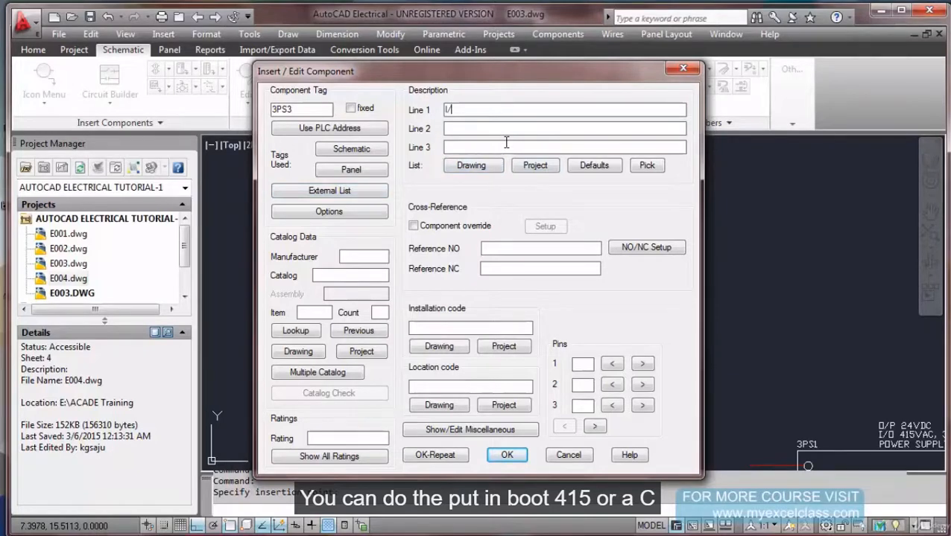
{"action": "type", "text": "I/P 415V"}
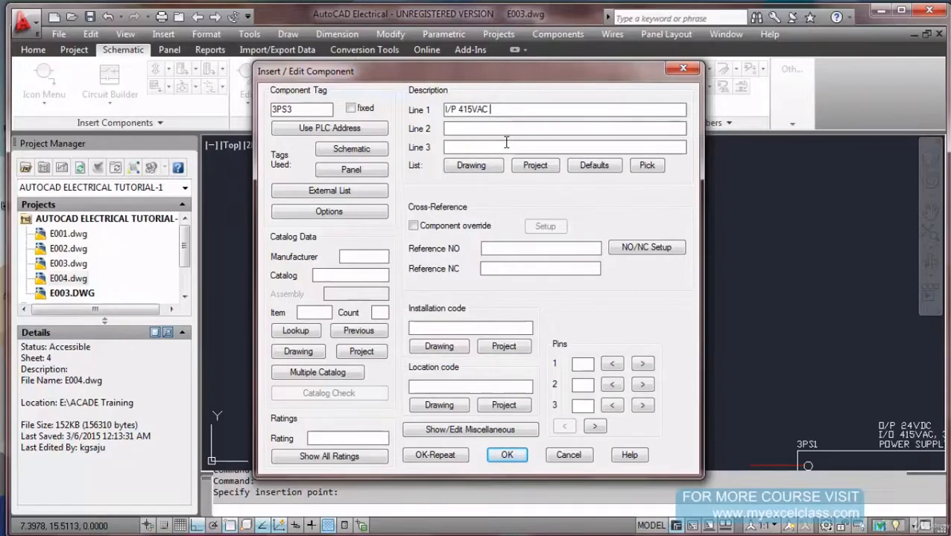
{"action": "type", "text": "AC, 3PHSE"}
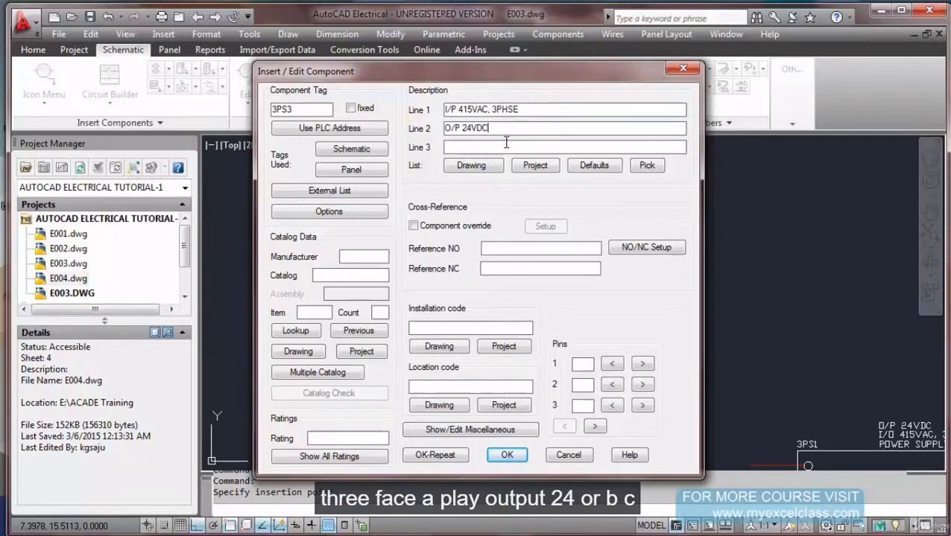
{"action": "left_click", "coordinate": [506, 144]}
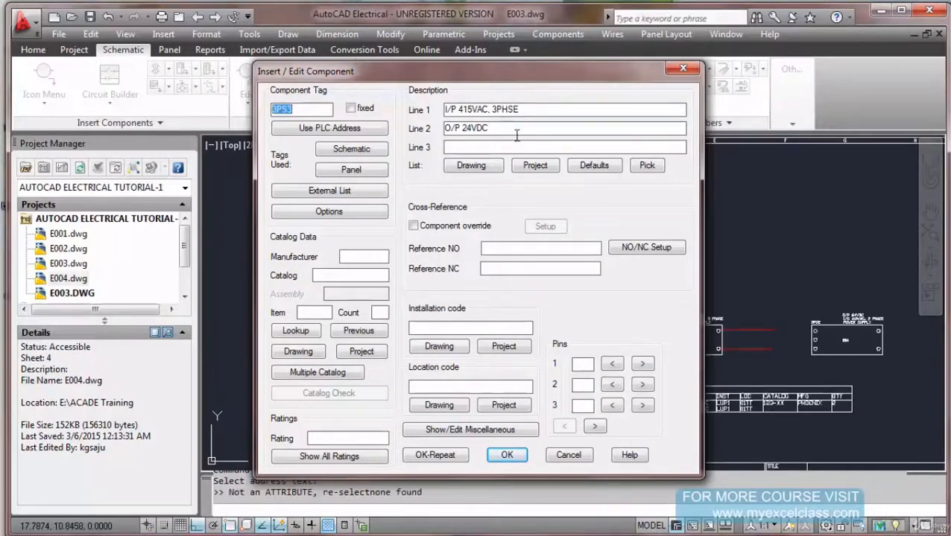
{"action": "left_click", "coordinate": [523, 132]}
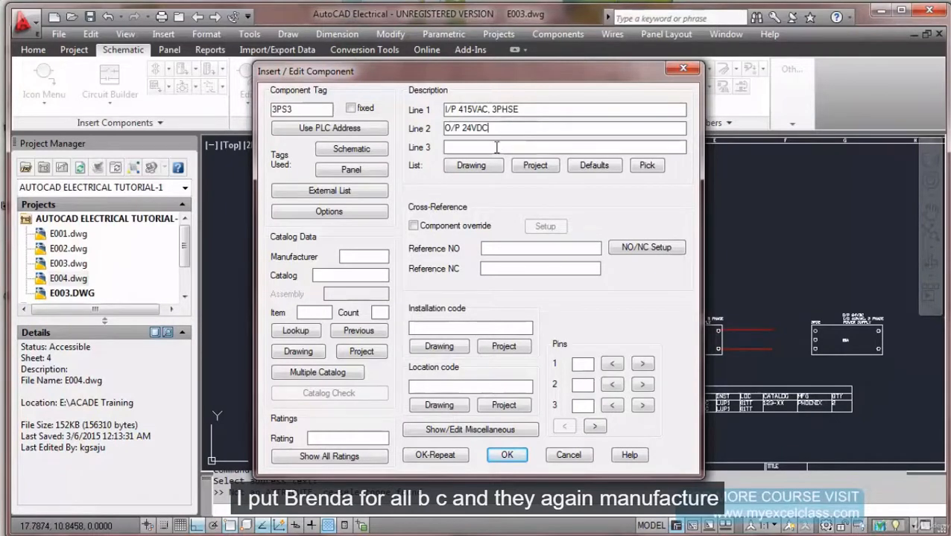
Set manufacturer PHOENIX, catalog number 123-UUU and count 1.
{"action": "left_click", "coordinate": [359, 259]}
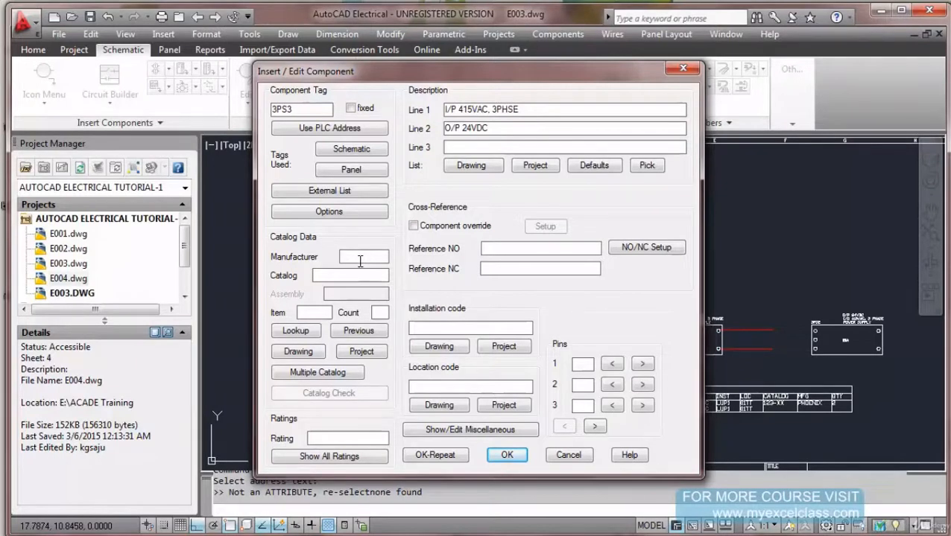
{"action": "type", "text": "PHOENIX"}
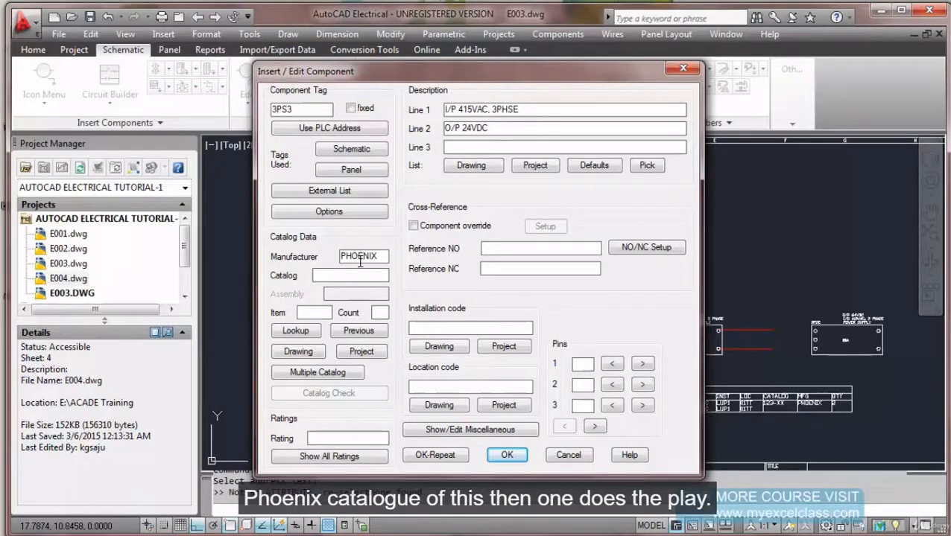
{"action": "type", "text": "123-UUU"}
{"action": "left_click", "coordinate": [380, 312]}
{"action": "type", "text": "1"}
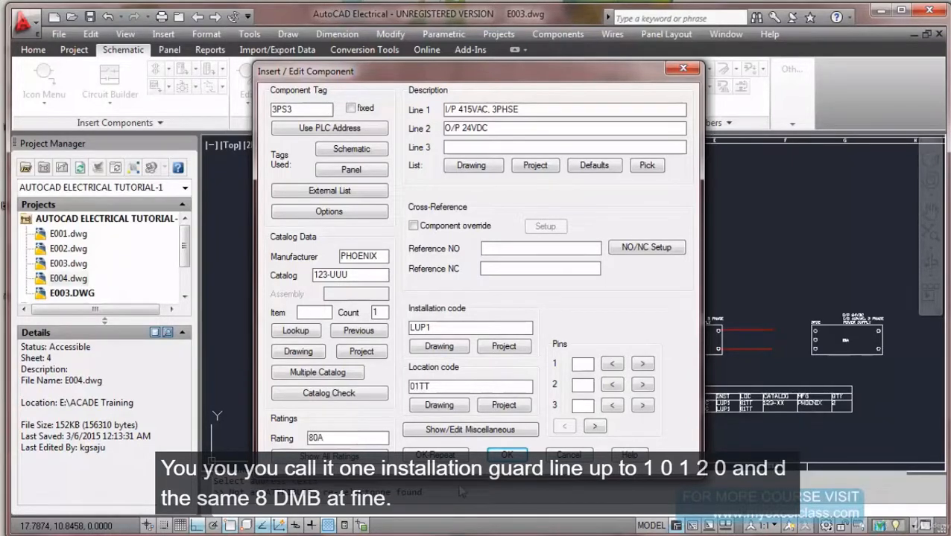
Confirm the 3PS3 component details so it appears on the sheet with its labels.
{"action": "left_click", "coordinate": [504, 456]}
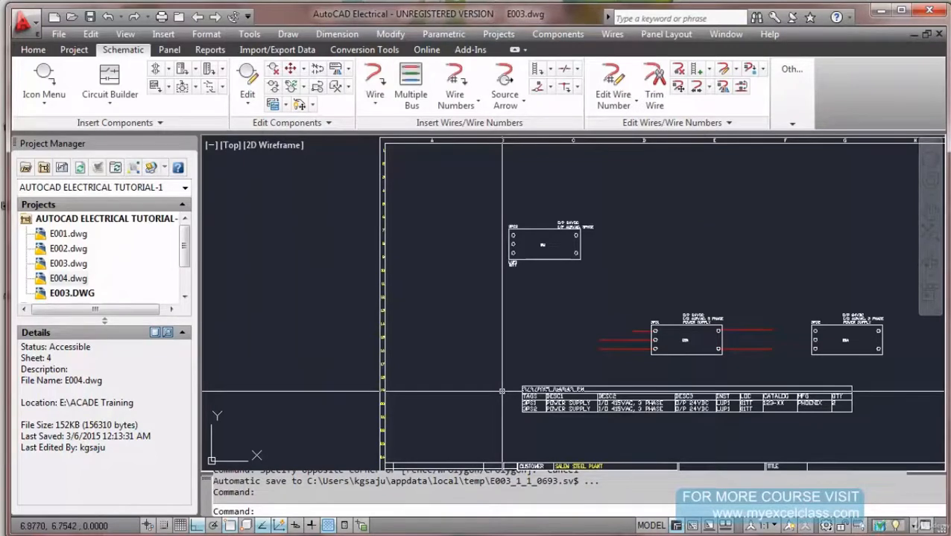
{"action": "scroll", "coordinate": [535, 240], "scroll_direction": "up", "scroll_amount": 5}
{"action": "scroll", "coordinate": [475, 140], "scroll_direction": "down", "scroll_amount": 1}
{"action": "scroll", "coordinate": [480, 141], "scroll_direction": "up", "scroll_amount": 1}
{"action": "scroll", "coordinate": [485, 240], "scroll_direction": "down", "scroll_amount": 4}
{"action": "scroll", "coordinate": [435, 214], "scroll_direction": "up", "scroll_amount": 2}
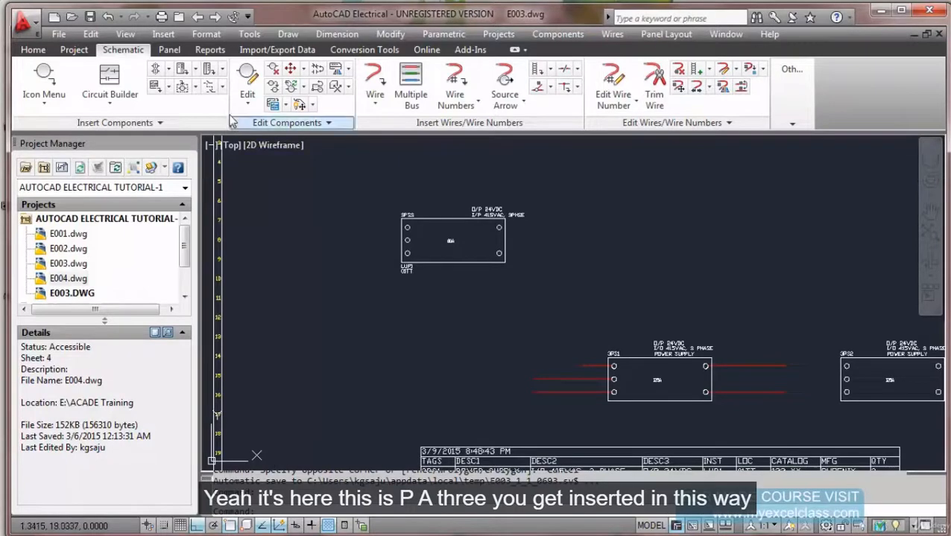
Draw a wire straight across 3PS3 from its left side to its right side.
{"action": "left_click", "coordinate": [374, 84]}
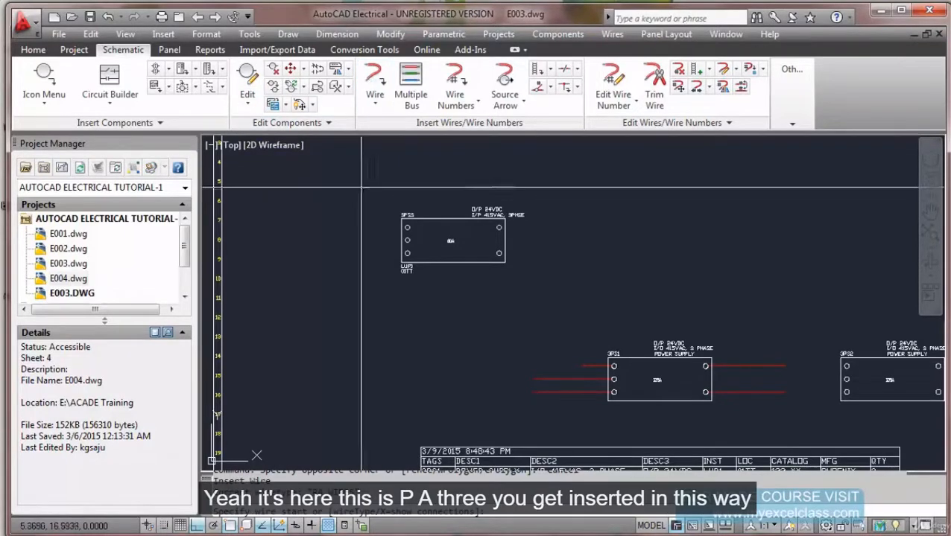
{"action": "left_click", "coordinate": [329, 227]}
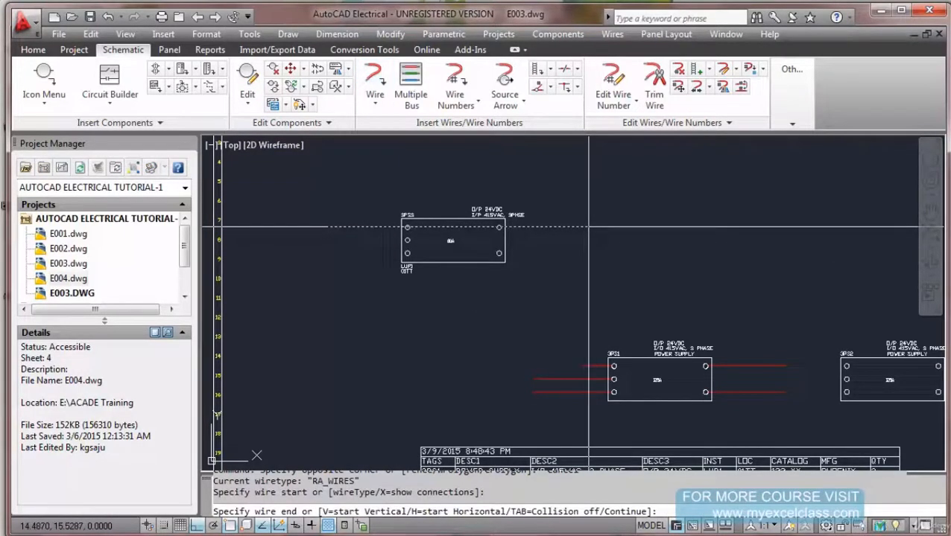
{"action": "left_click", "coordinate": [589, 226]}
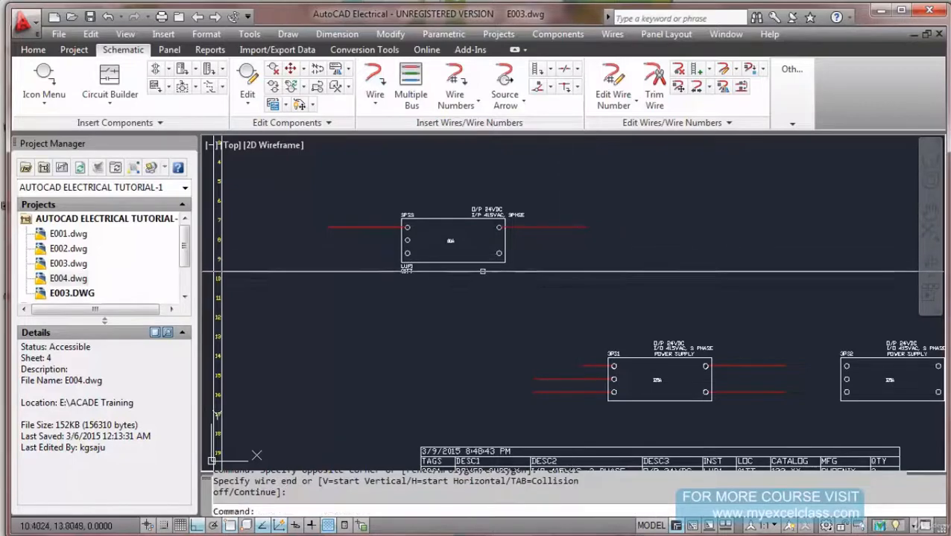
{"action": "key", "text": "Escape"}
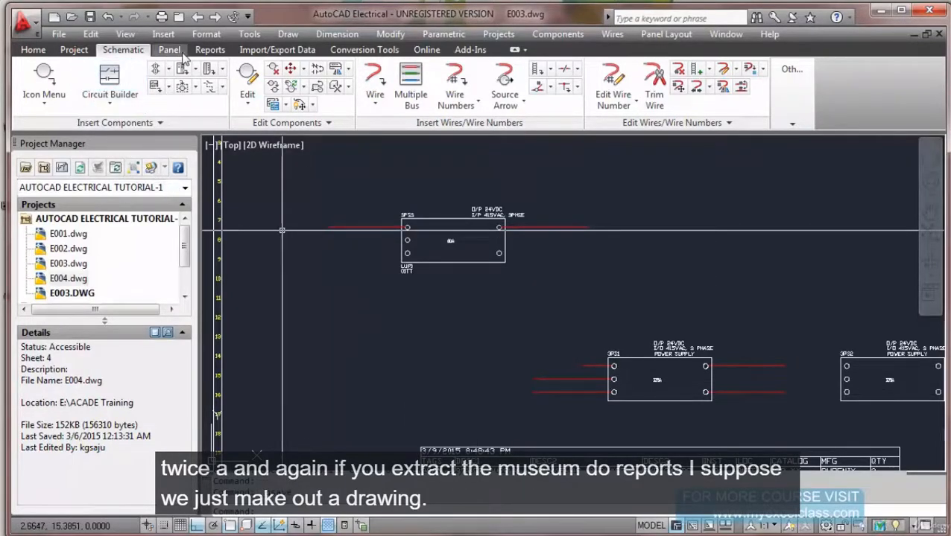
Generate a Bill of Material report for the active drawing.
{"action": "left_click", "coordinate": [209, 50]}
{"action": "left_click", "coordinate": [31, 86]}
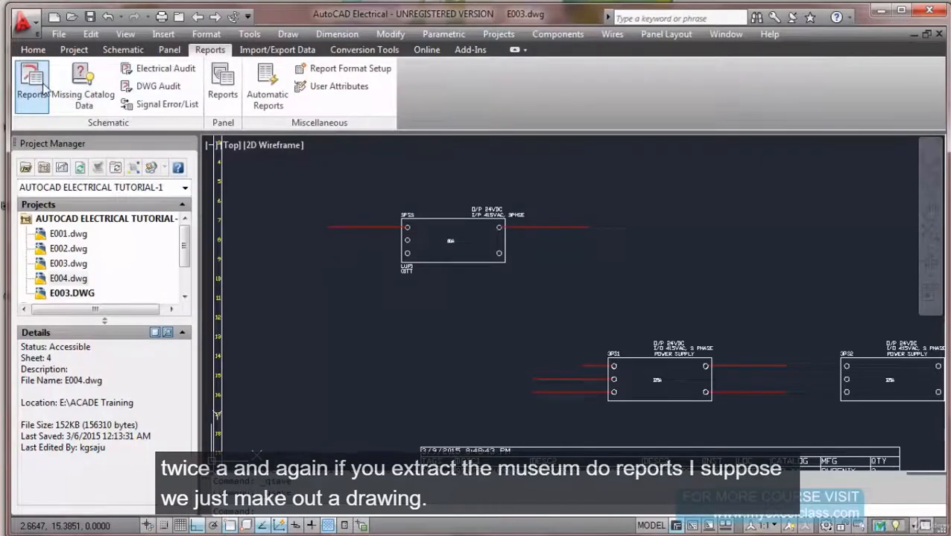
{"action": "left_click", "coordinate": [334, 125]}
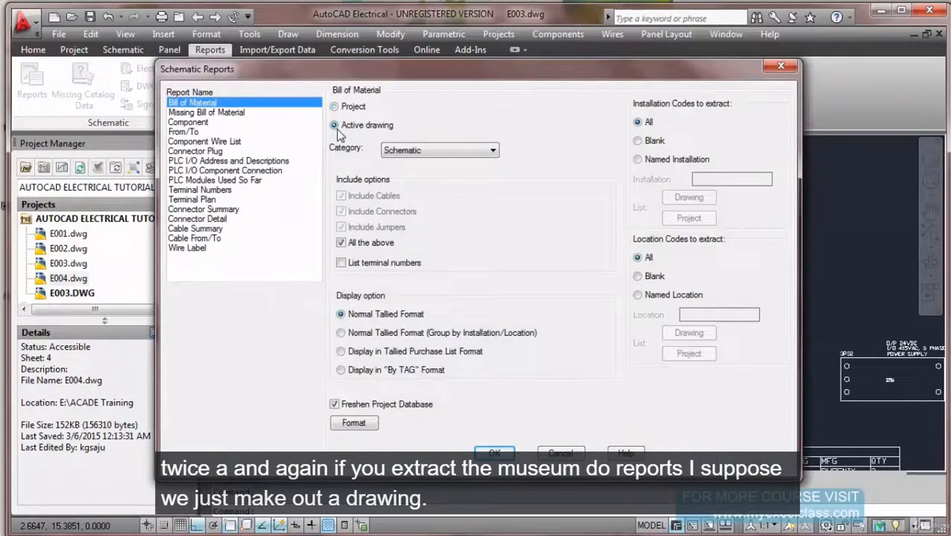
{"action": "left_click", "coordinate": [495, 454]}
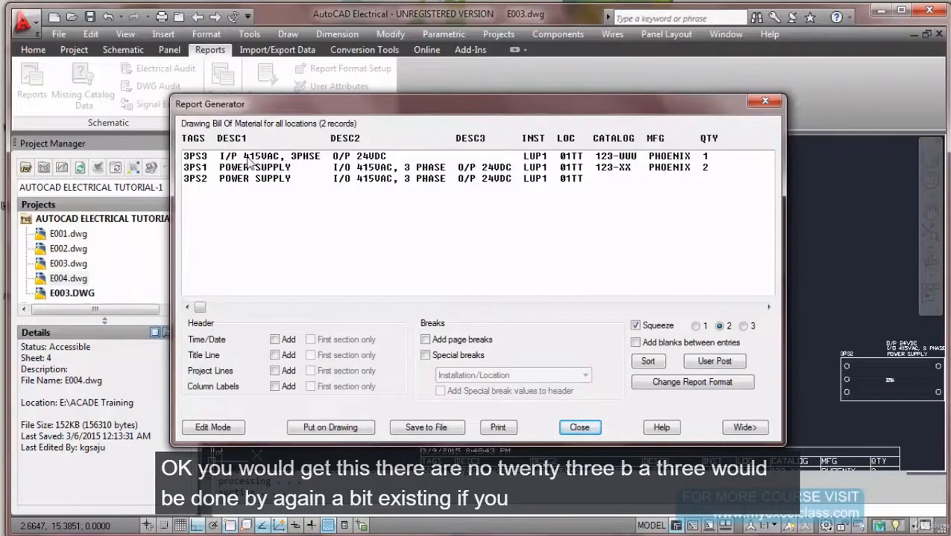
Update the existing BOM table with time/date and title lines, then close the report.
{"action": "left_click", "coordinate": [353, 430]}
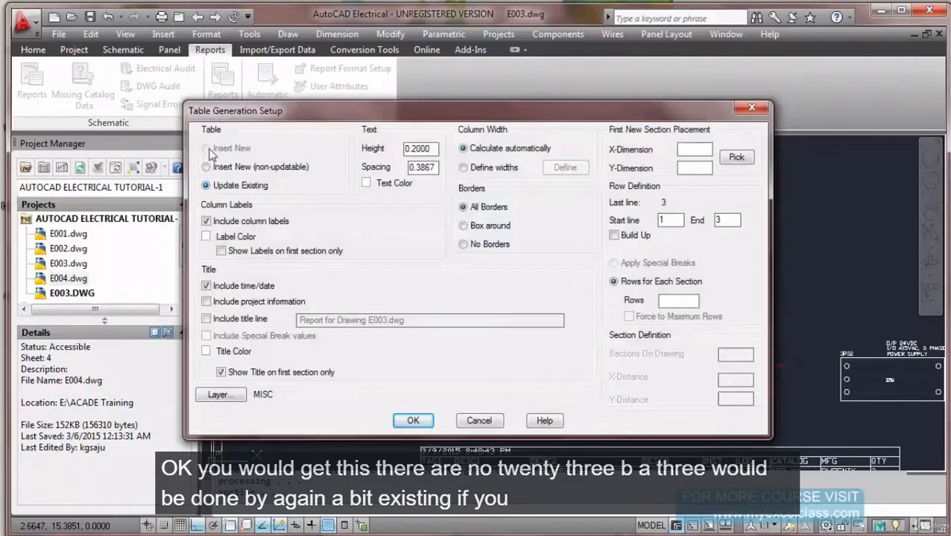
{"action": "left_click", "coordinate": [208, 168]}
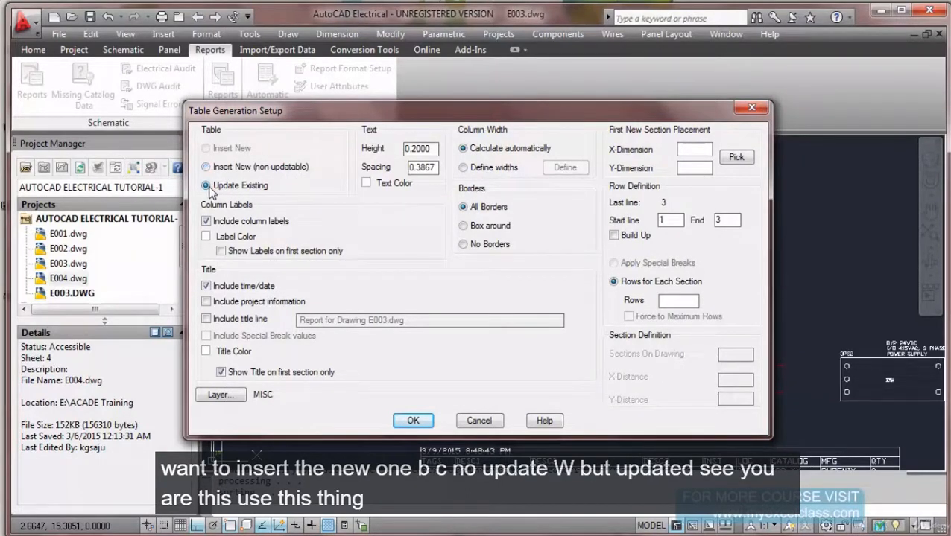
{"action": "left_click", "coordinate": [413, 422]}
{"action": "left_click", "coordinate": [274, 340]}
{"action": "left_click", "coordinate": [274, 355]}
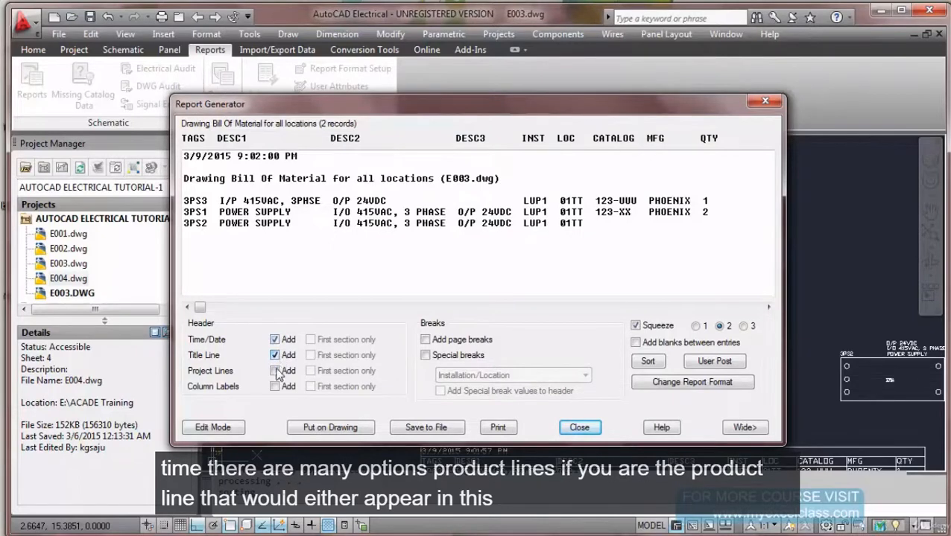
{"action": "left_click", "coordinate": [275, 371]}
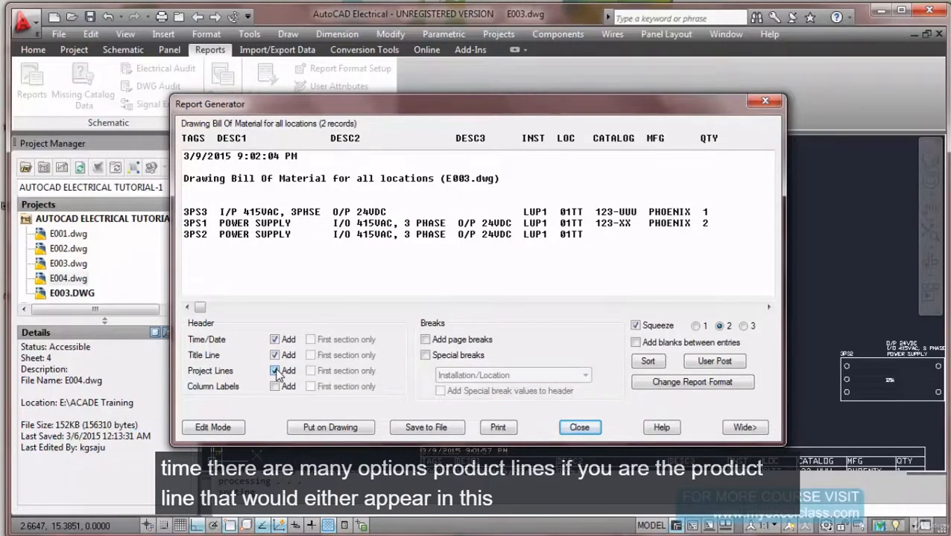
{"action": "left_click", "coordinate": [275, 371]}
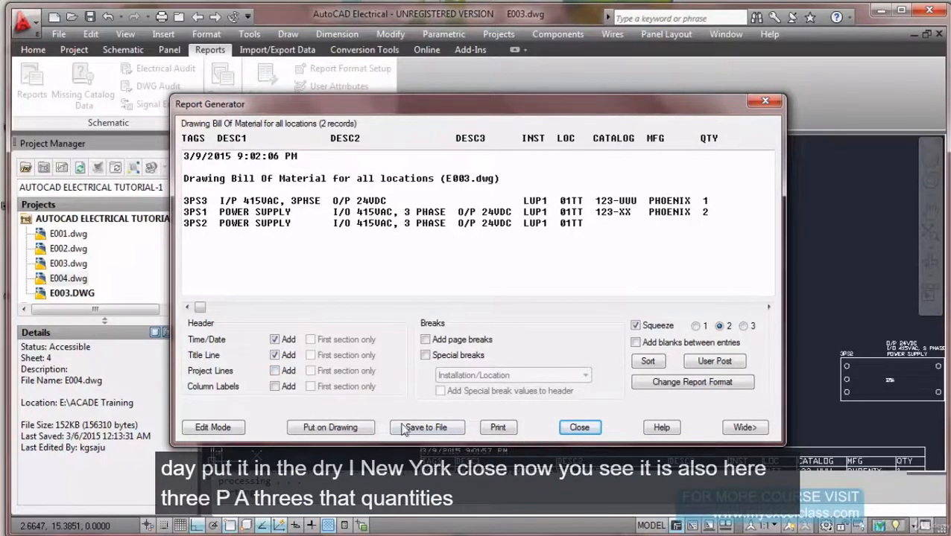
{"action": "left_click", "coordinate": [353, 429]}
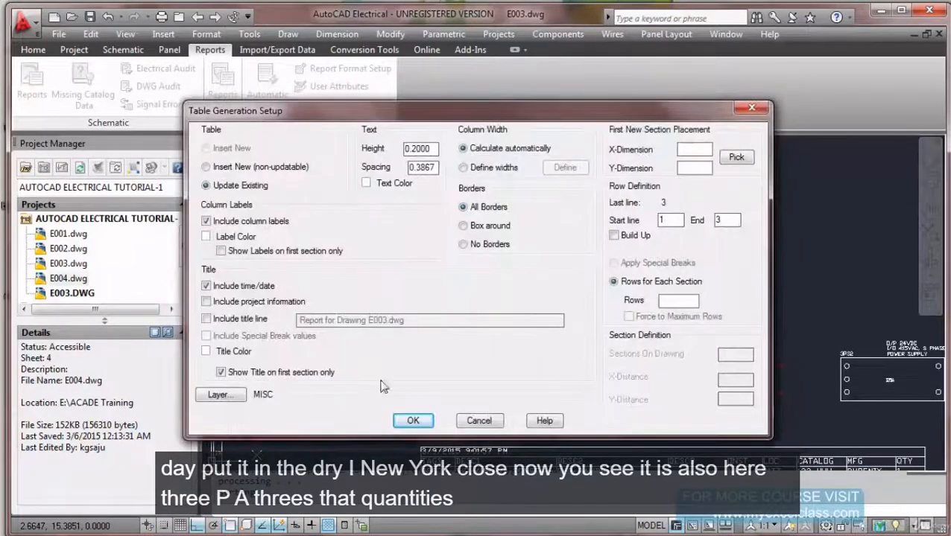
{"action": "left_click", "coordinate": [415, 422]}
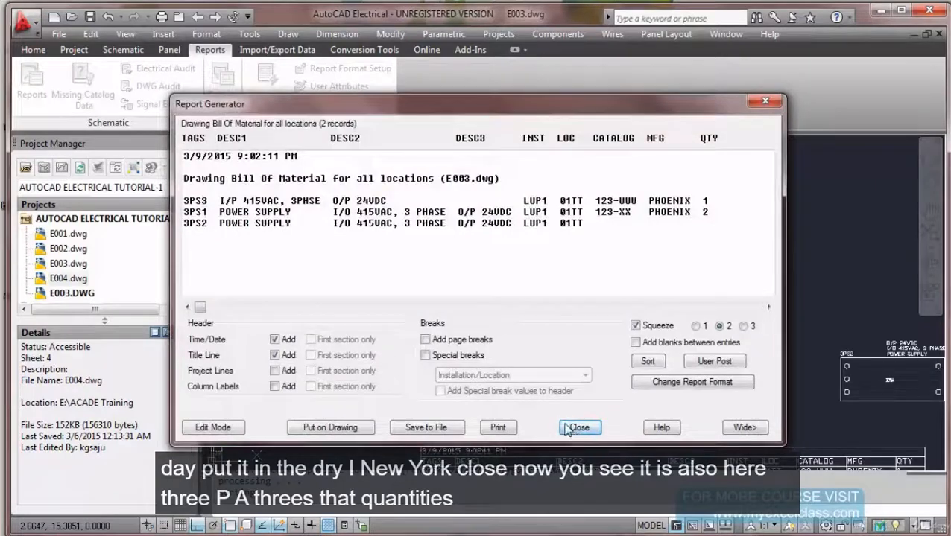
{"action": "left_click", "coordinate": [577, 426]}
{"action": "middle_click_drag", "start_coordinate": [461, 269], "coordinate": [445, 254]}
{"action": "scroll", "coordinate": [436, 321], "scroll_direction": "up", "scroll_amount": 2}
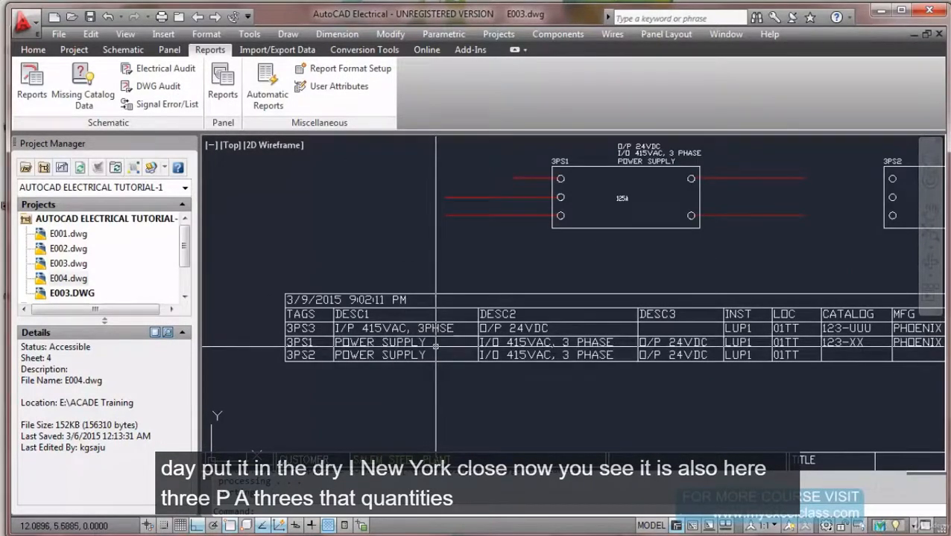
{"action": "scroll", "coordinate": [436, 347], "scroll_direction": "down", "scroll_amount": 1}
{"action": "middle_click_drag", "start_coordinate": [435, 347], "coordinate": [388, 337]}
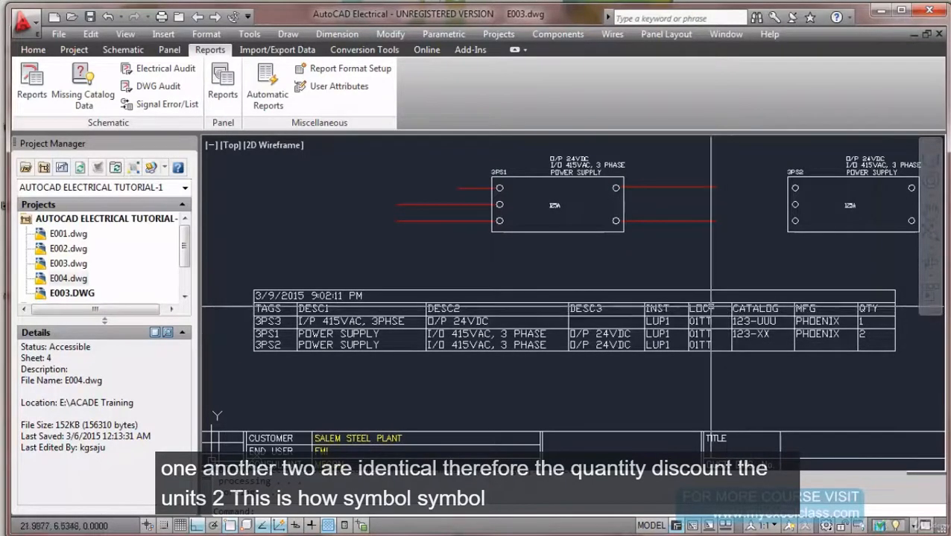
{"action": "scroll", "coordinate": [693, 309], "scroll_direction": "down", "scroll_amount": 6}
{"action": "middle_click_drag", "start_coordinate": [675, 311], "coordinate": [523, 286]}
{"action": "scroll", "coordinate": [512, 257], "scroll_direction": "up", "scroll_amount": 3}
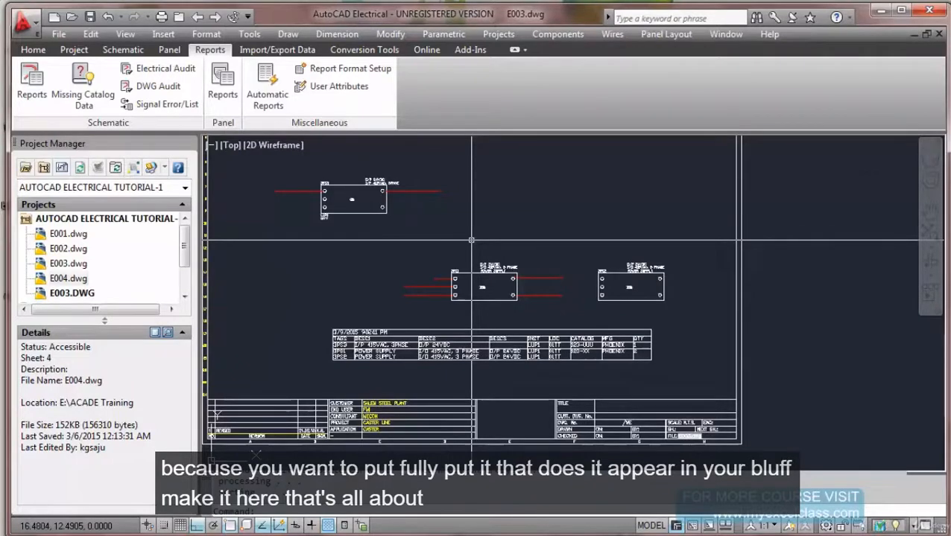
{"action": "middle_click", "coordinate": [470, 239]}
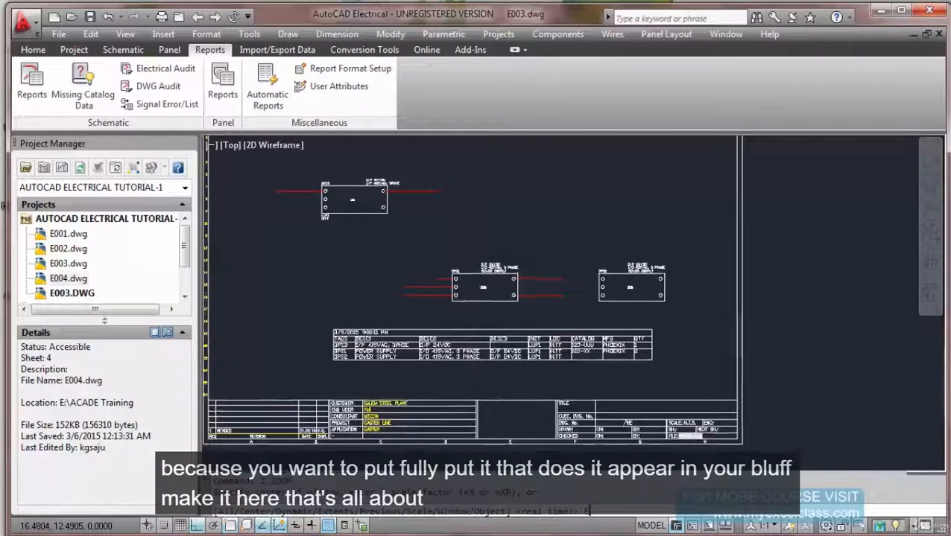